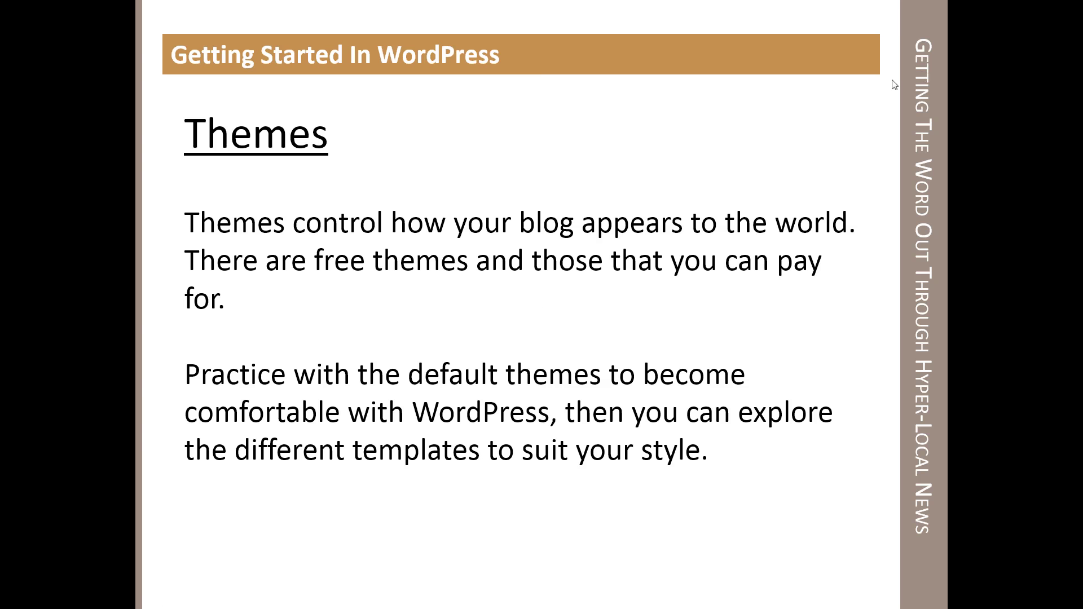
Switch to the WordPress dashboard in Firefox and start a new post titled "Cat Feeding Ordinance Introduced".
{"action": "key", "text": "alt+Tab"}
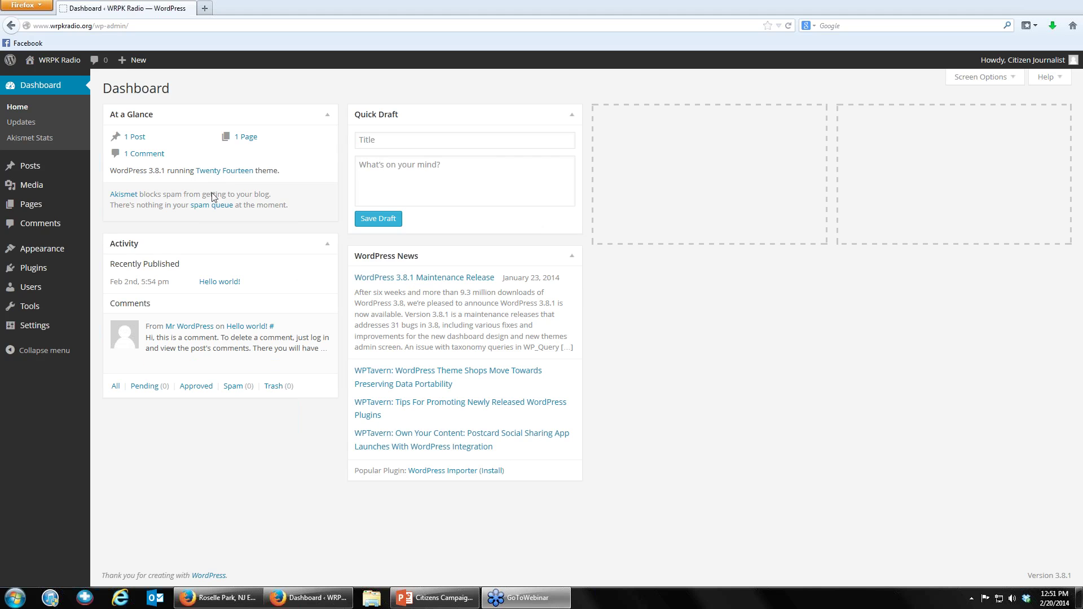
{"action": "mouse_move", "coordinate": [154, 349]}
{"action": "left_click", "coordinate": [30, 169]}
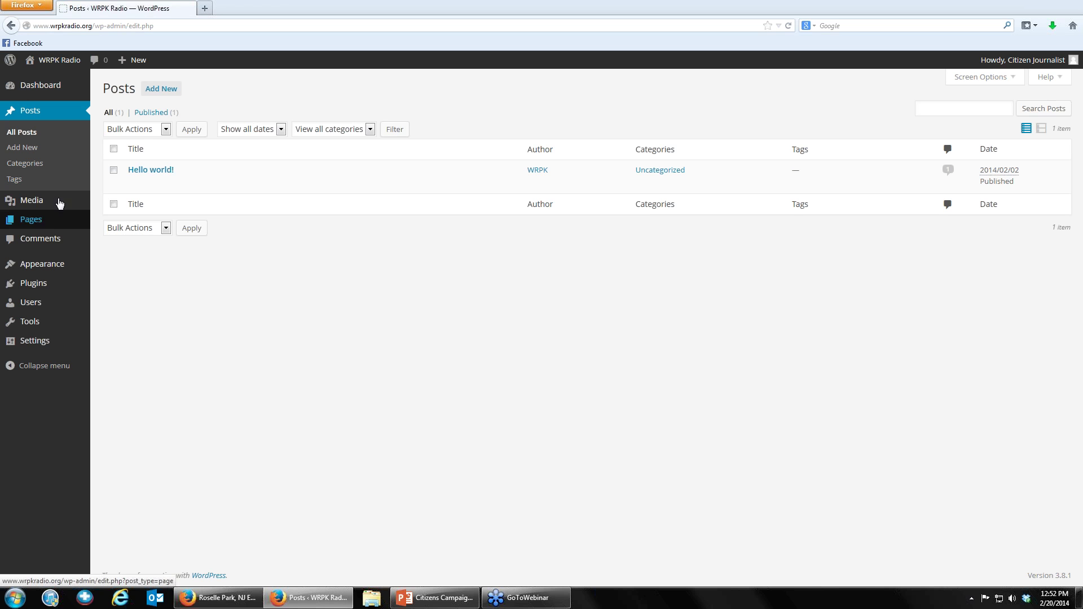
{"action": "left_click", "coordinate": [161, 89]}
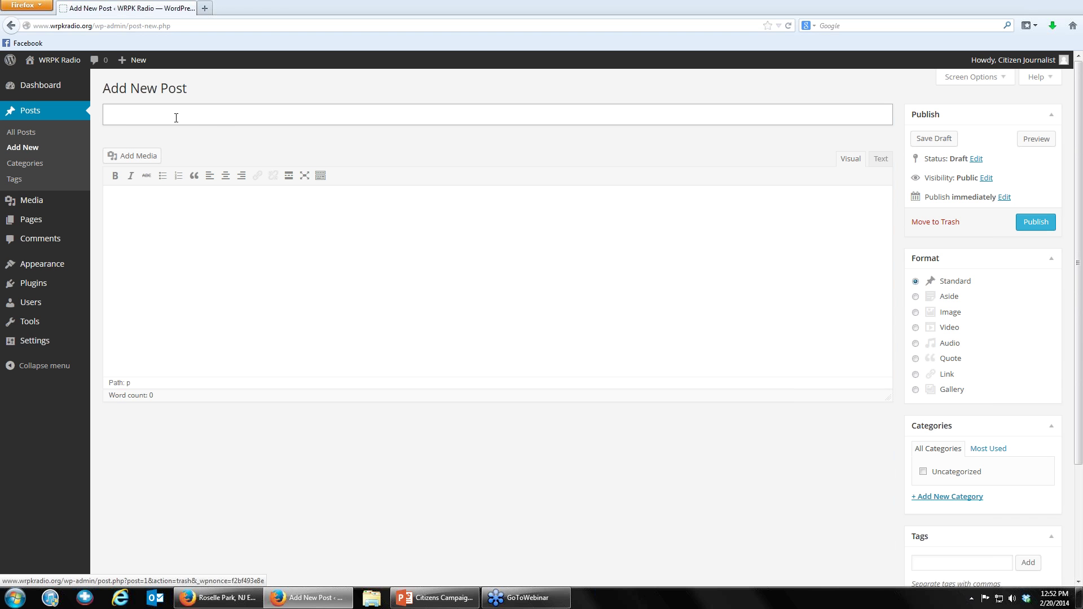
{"action": "type", "text": "Cat Feeding Ordinanc"}
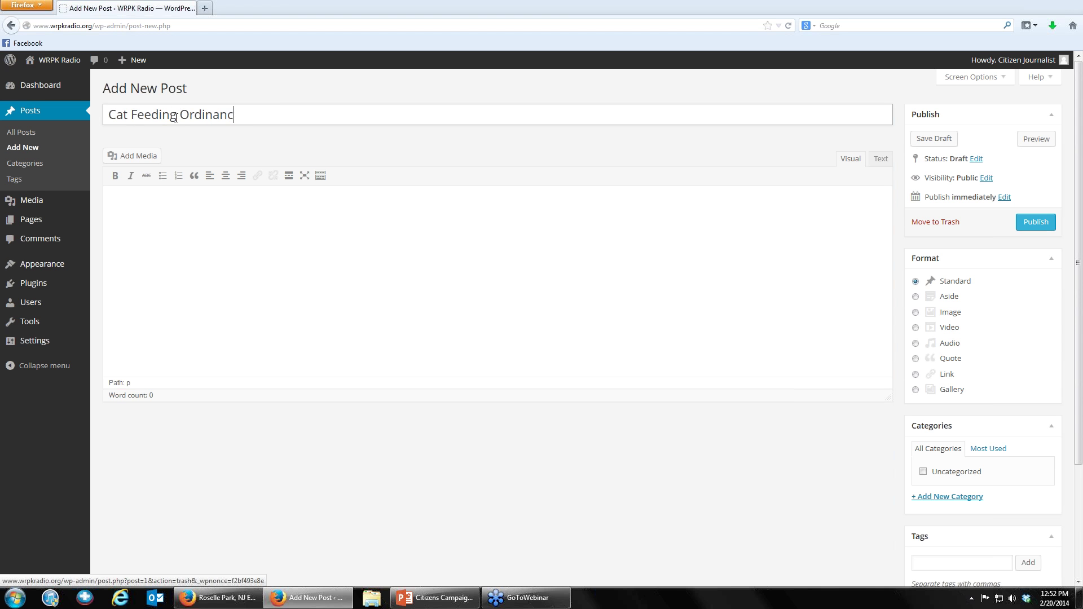
{"action": "type", "text": "e Introduced"}
Enter "Al last meeting ....." as the body text of the new post.
{"action": "left_click", "coordinate": [187, 250]}
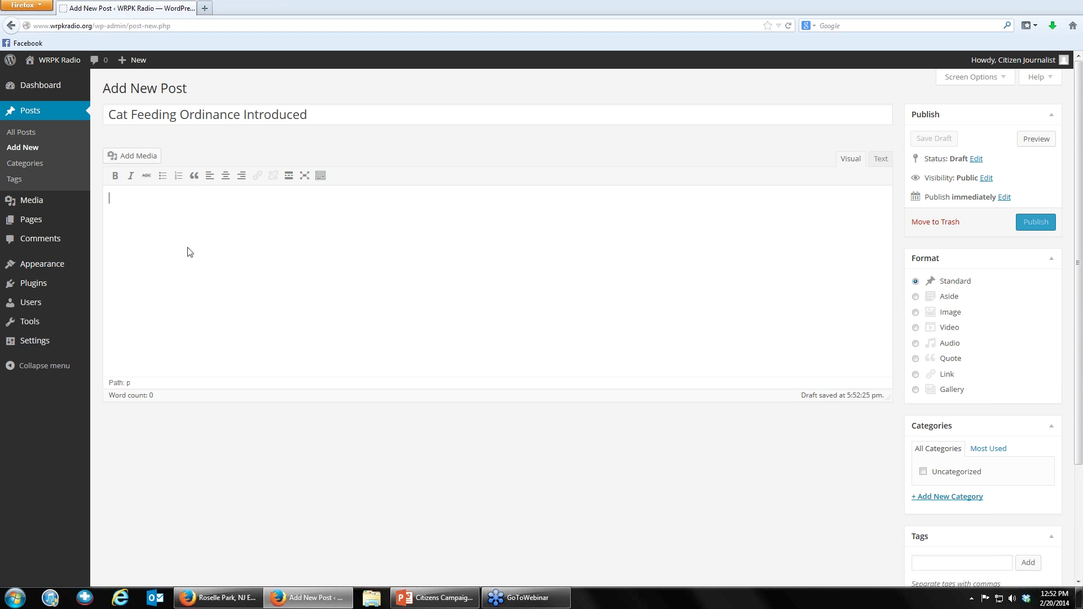
{"action": "type", "text": "Al"}
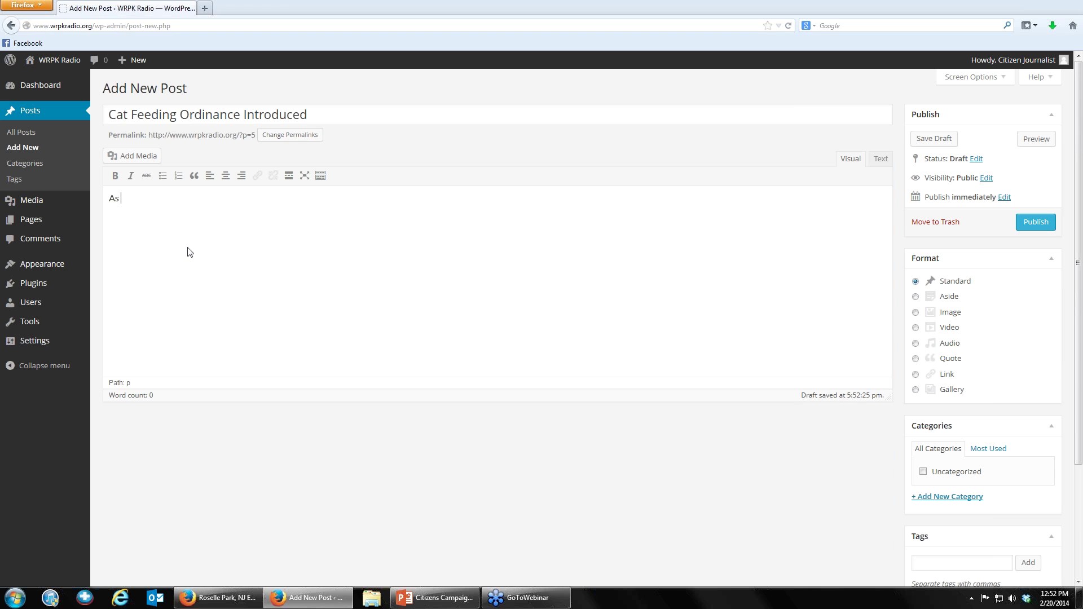
{"action": "type", "text": " last meeting ....."}
{"action": "left_click_drag", "start_coordinate": [871, 2], "coordinate": [790, 2]}
Add a new category named "Meeting" to the post.
{"action": "left_click", "coordinate": [929, 500]}
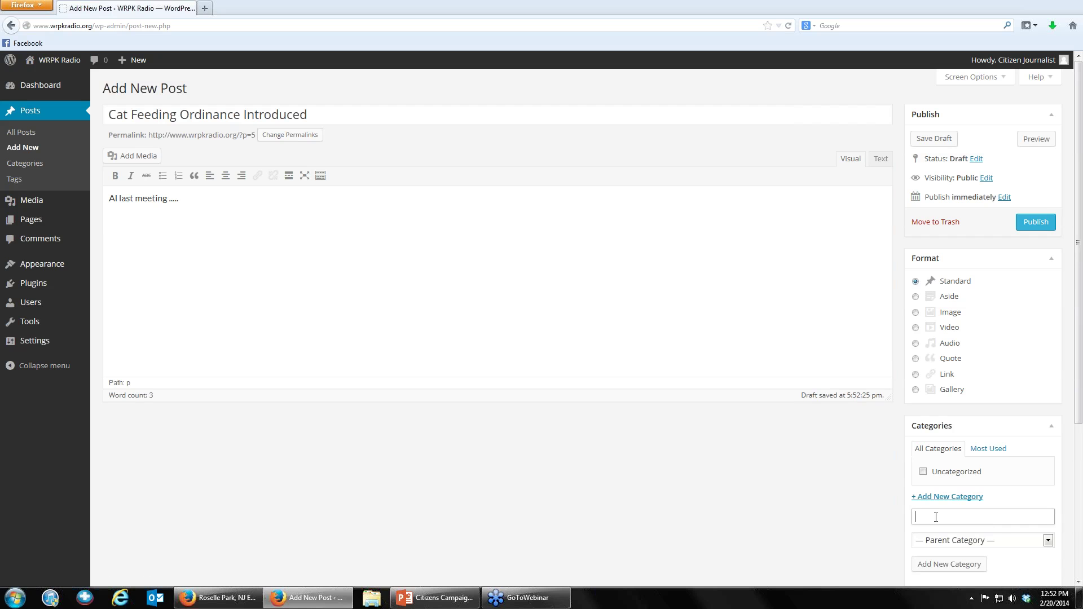
{"action": "type", "text": "Meeti"}
{"action": "key", "text": "BackSpace"}
{"action": "key", "text": "BackSpace"}
{"action": "type", "text": "Meeting"}
{"action": "left_click", "coordinate": [959, 565]}
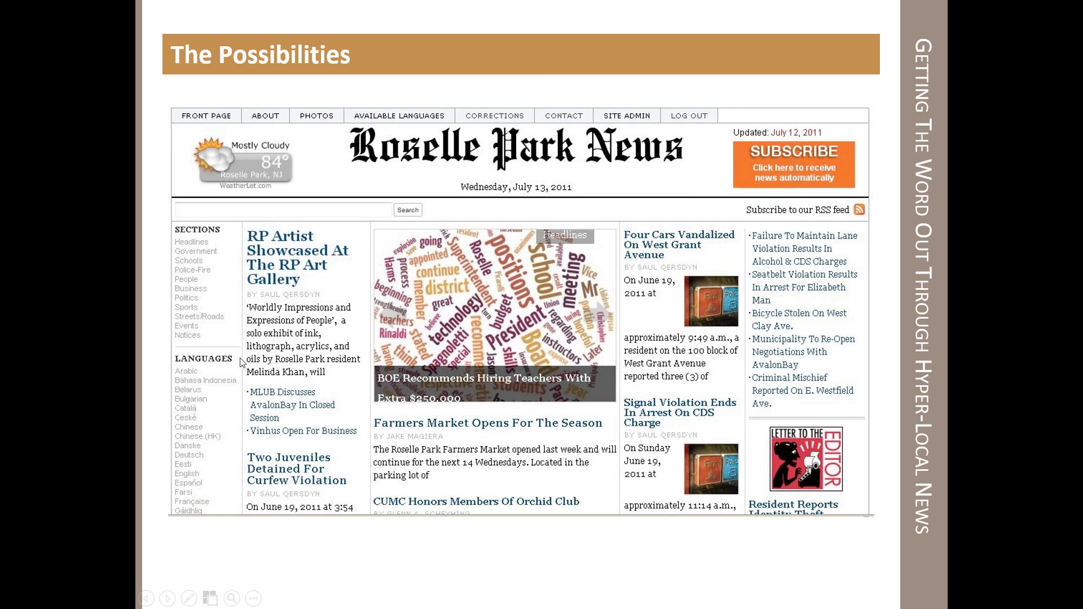
End the PowerPoint slide show and switch back to the WordPress post in Firefox.
{"action": "left_click", "coordinate": [355, 430]}
{"action": "key", "text": "Escape"}
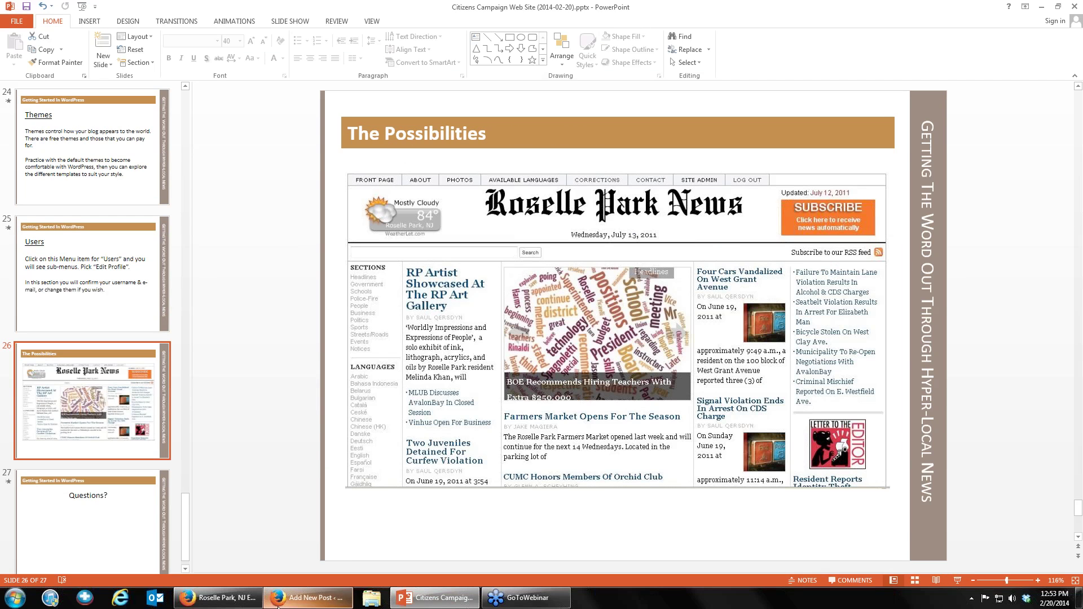
{"action": "left_click", "coordinate": [310, 598]}
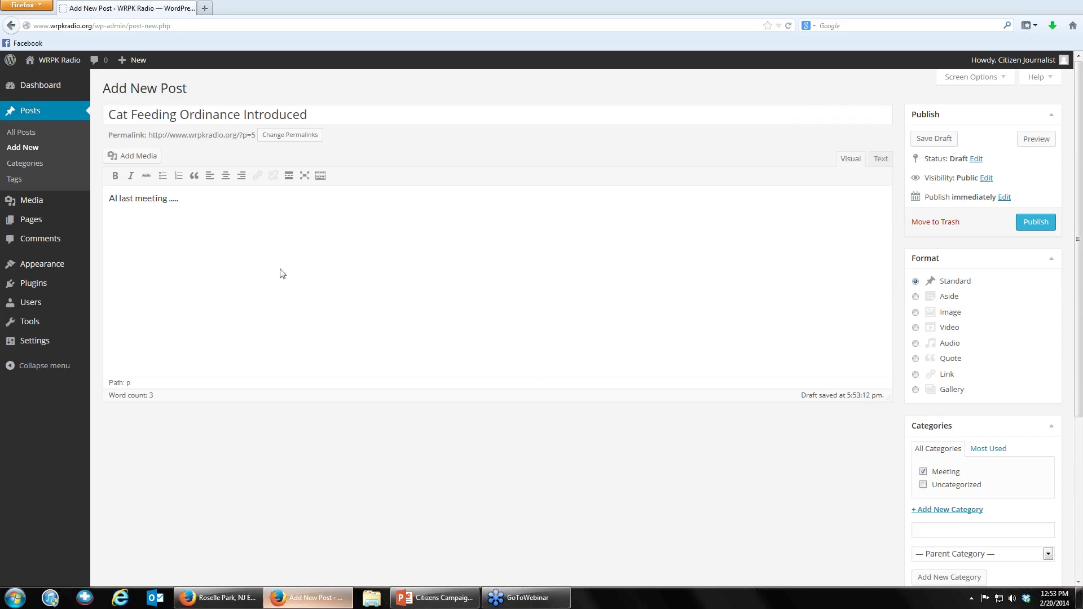
Open the roselleparknews.org home page in a new browser tab.
{"action": "left_click", "coordinate": [205, 9]}
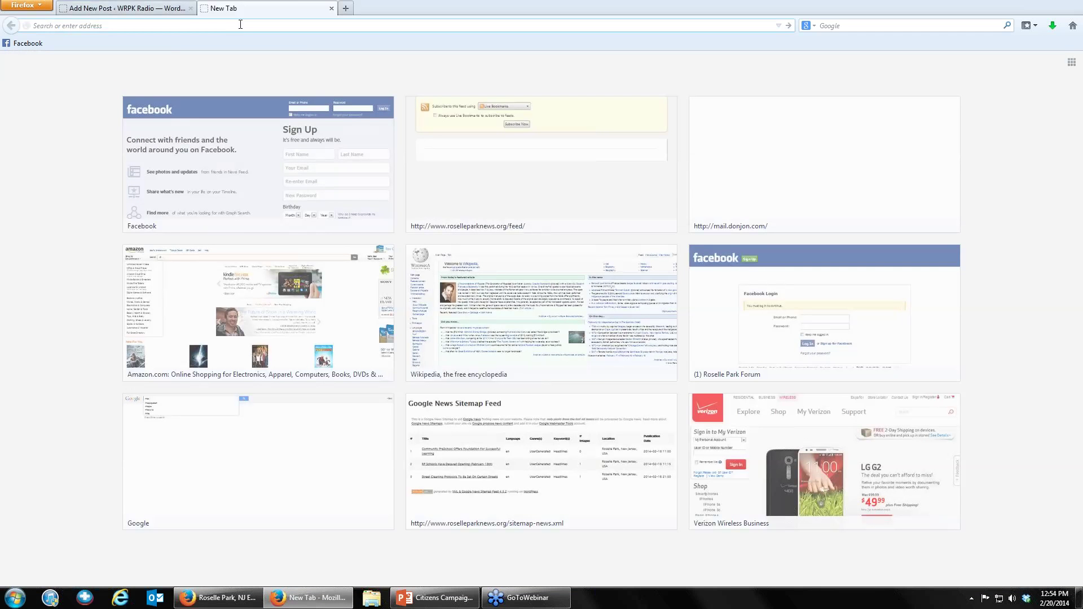
{"action": "type", "text": "roselleparknews.org/"}
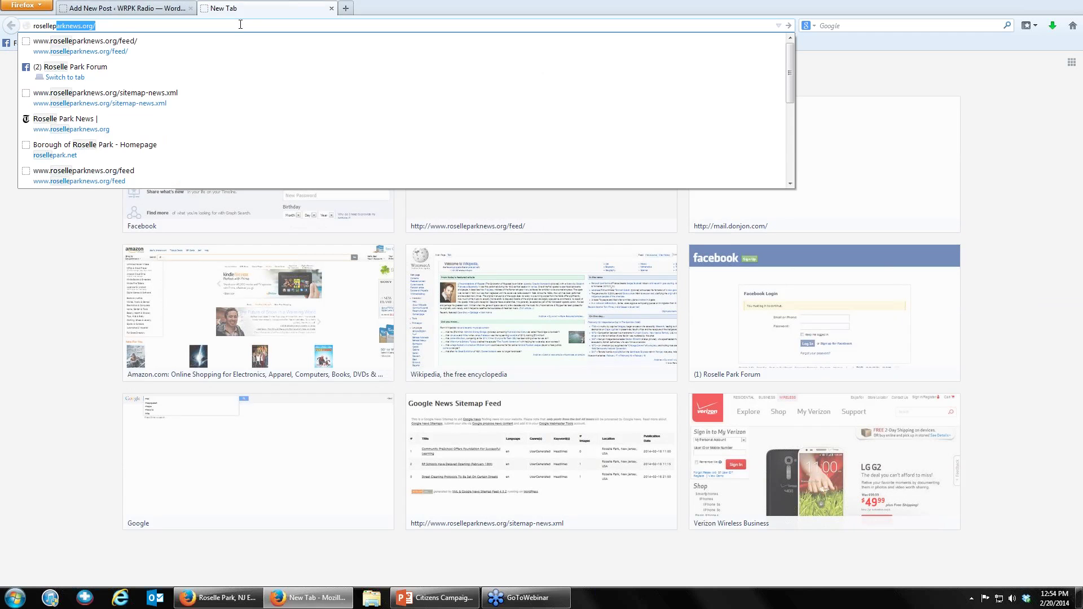
{"action": "key", "text": "Down"}
{"action": "key", "text": "Return"}
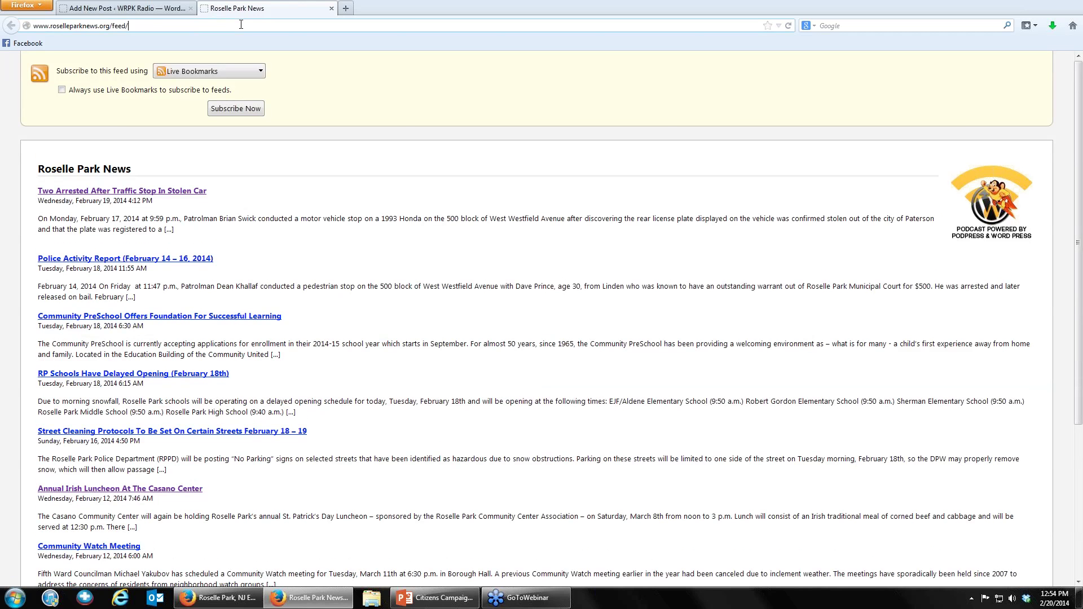
{"action": "key", "text": "ctrl+a"}
{"action": "key", "text": "BackSpace"}
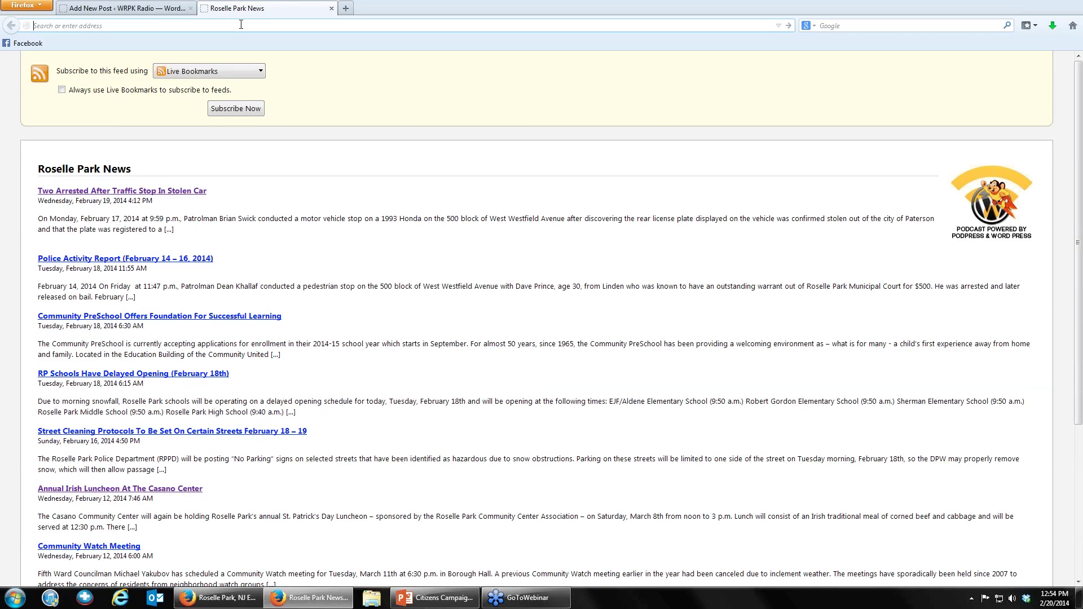
{"action": "left_click", "coordinate": [290, 5]}
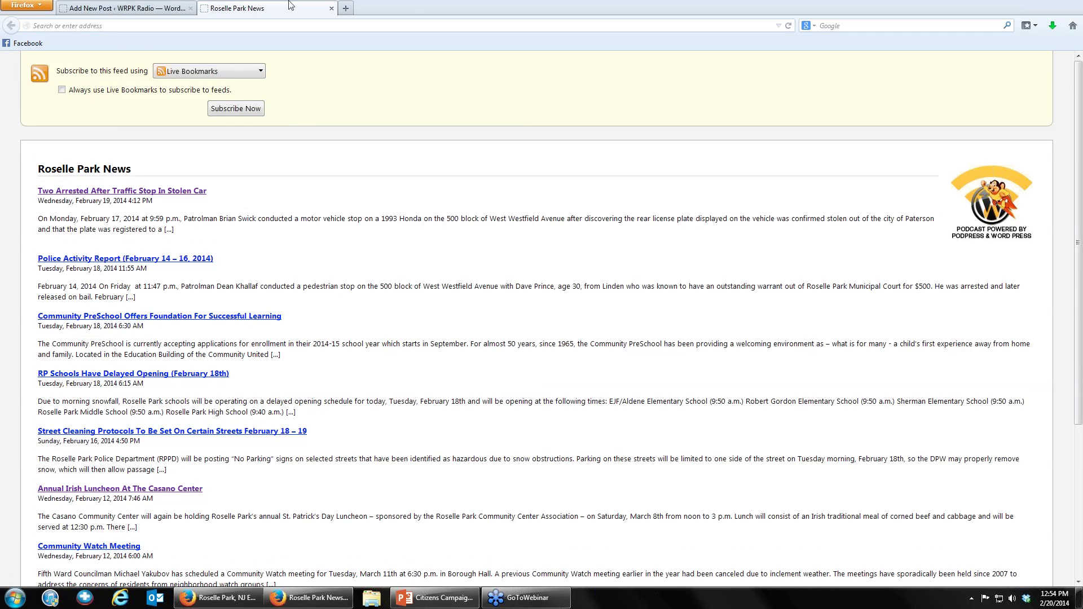
{"action": "left_click", "coordinate": [113, 26]}
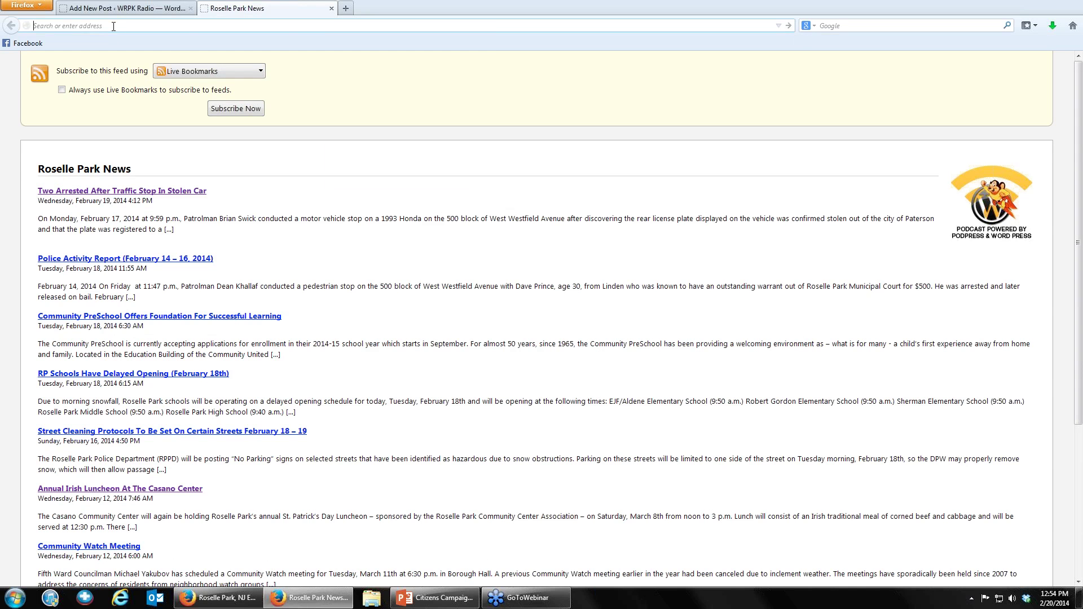
{"action": "type", "text": "roselleparknews.org"}
{"action": "key", "text": "Return"}
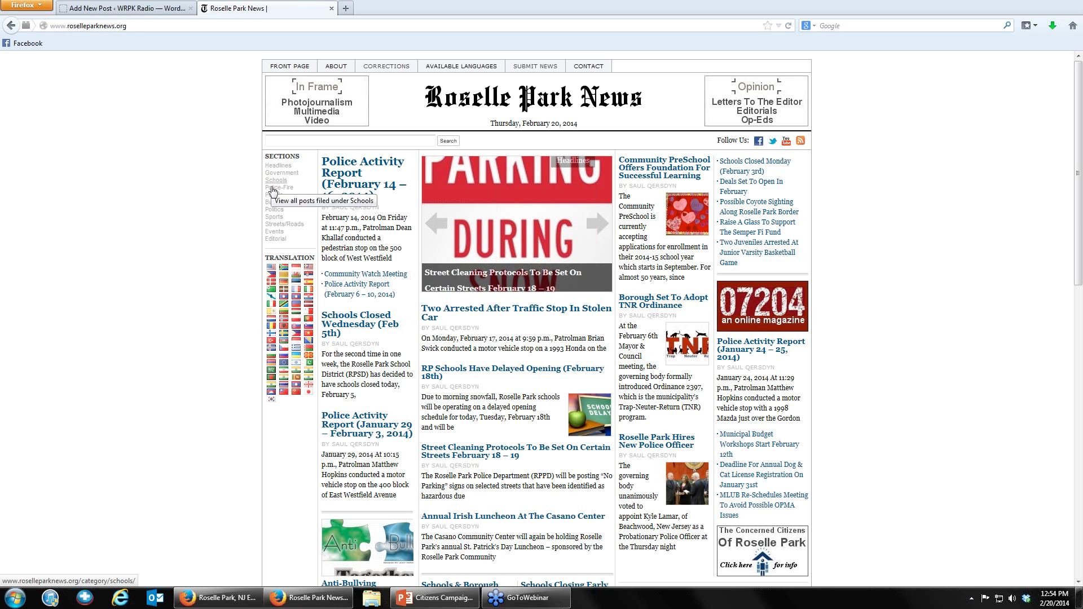
Examine the posts filed under the Schools section of Roselle Park News, and return to the front page.
{"action": "left_click", "coordinate": [273, 185]}
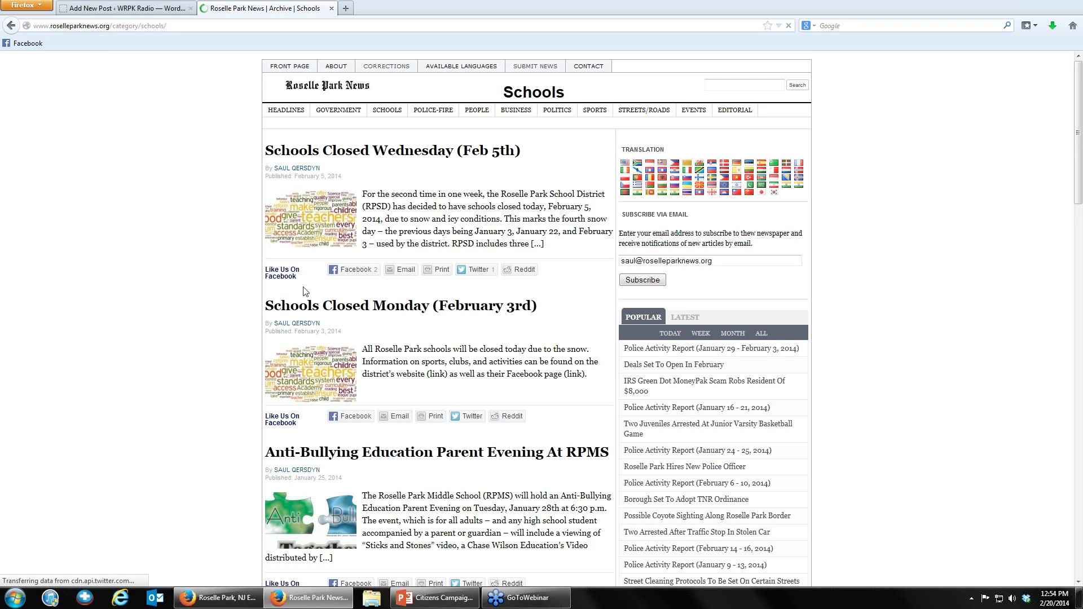
{"action": "scroll", "coordinate": [305, 292], "scroll_direction": "down", "scroll_amount": 8}
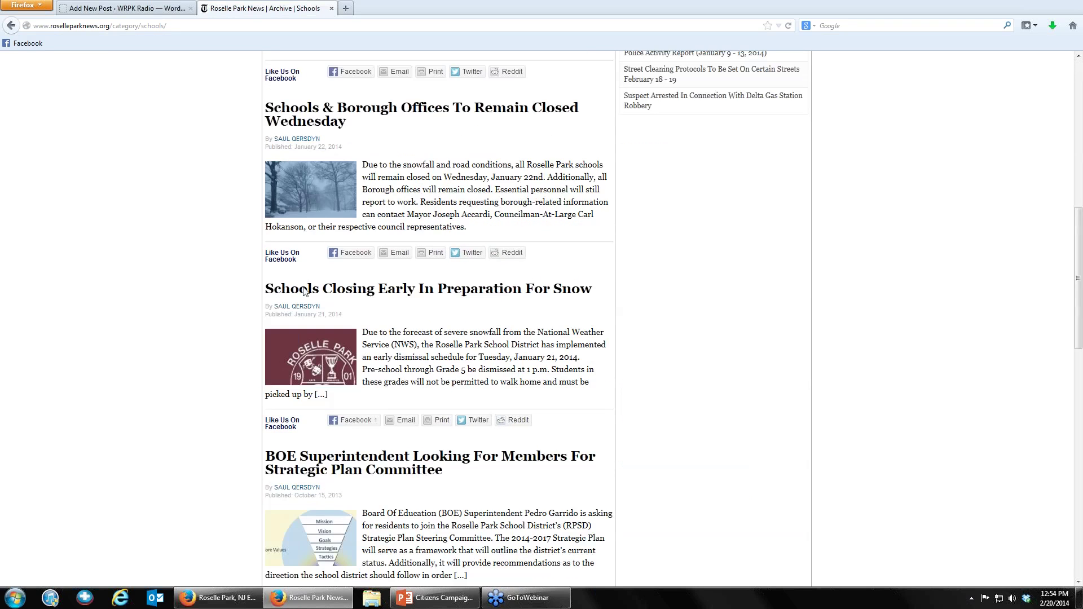
{"action": "scroll", "coordinate": [303, 290], "scroll_direction": "down", "scroll_amount": 6}
{"action": "scroll", "coordinate": [303, 286], "scroll_direction": "up", "scroll_amount": 20}
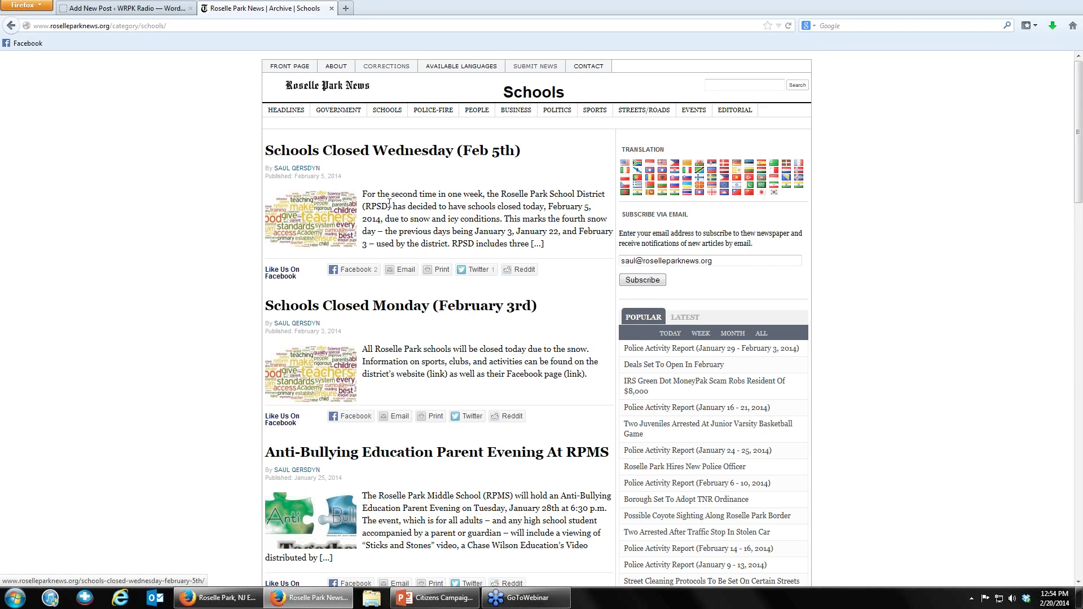
{"action": "scroll", "coordinate": [415, 375], "scroll_direction": "down", "scroll_amount": 1}
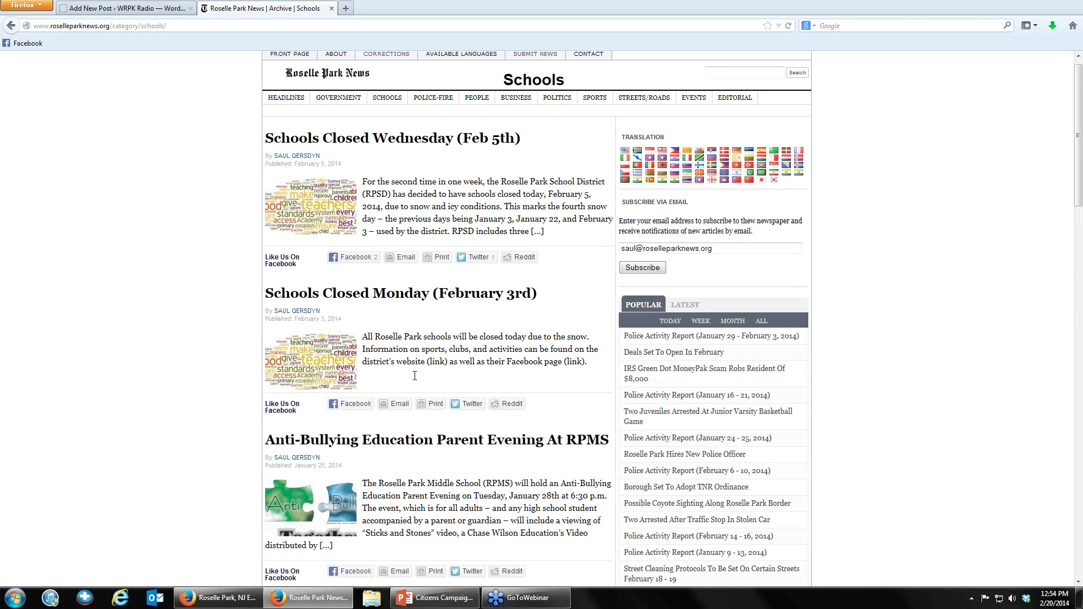
{"action": "scroll", "coordinate": [415, 375], "scroll_direction": "down", "scroll_amount": 5}
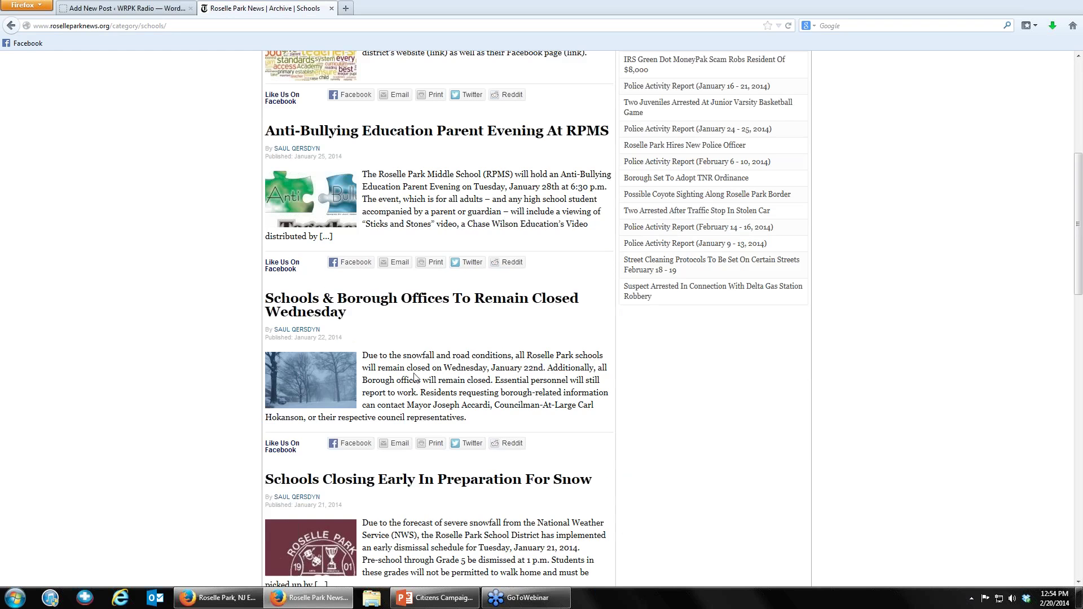
{"action": "scroll", "coordinate": [415, 375], "scroll_direction": "up", "scroll_amount": 6}
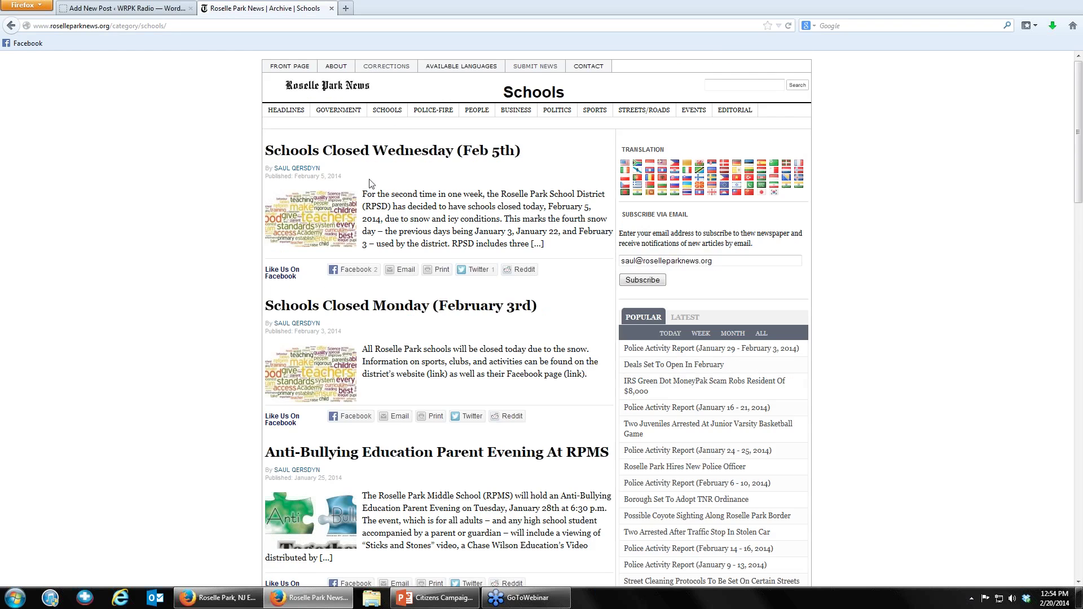
{"action": "left_click", "coordinate": [292, 67]}
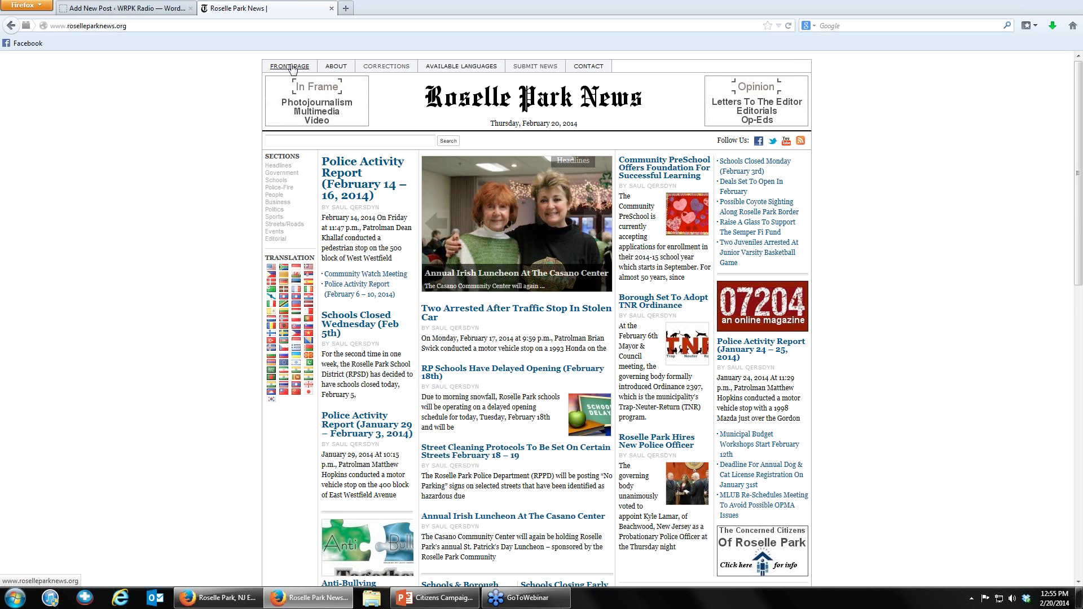
Return to the unsaved WordPress post and save it as a draft.
{"action": "left_click", "coordinate": [172, 8]}
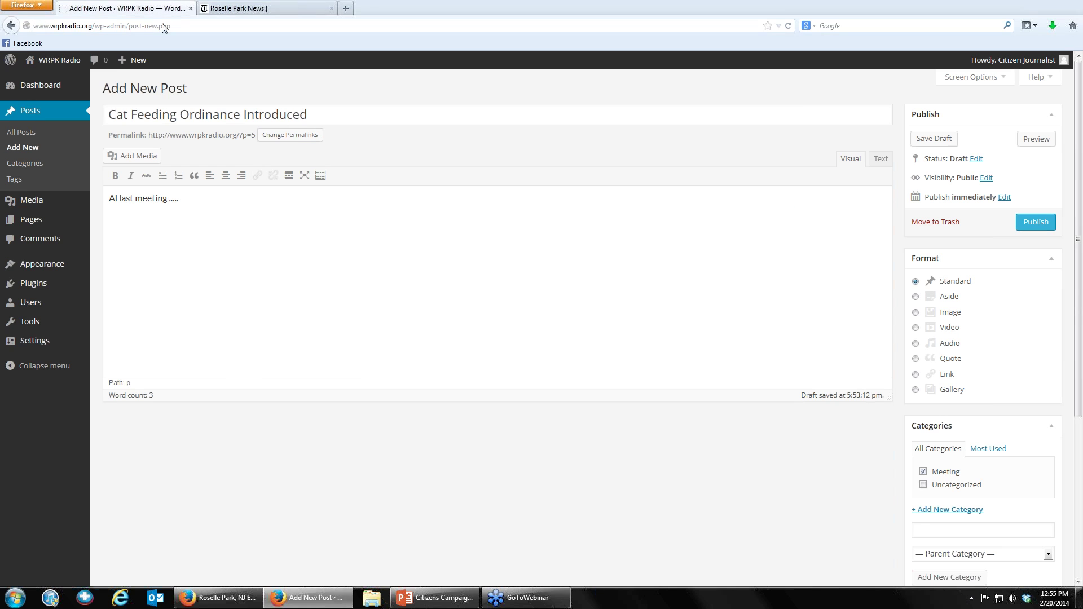
{"action": "left_click", "coordinate": [51, 283]}
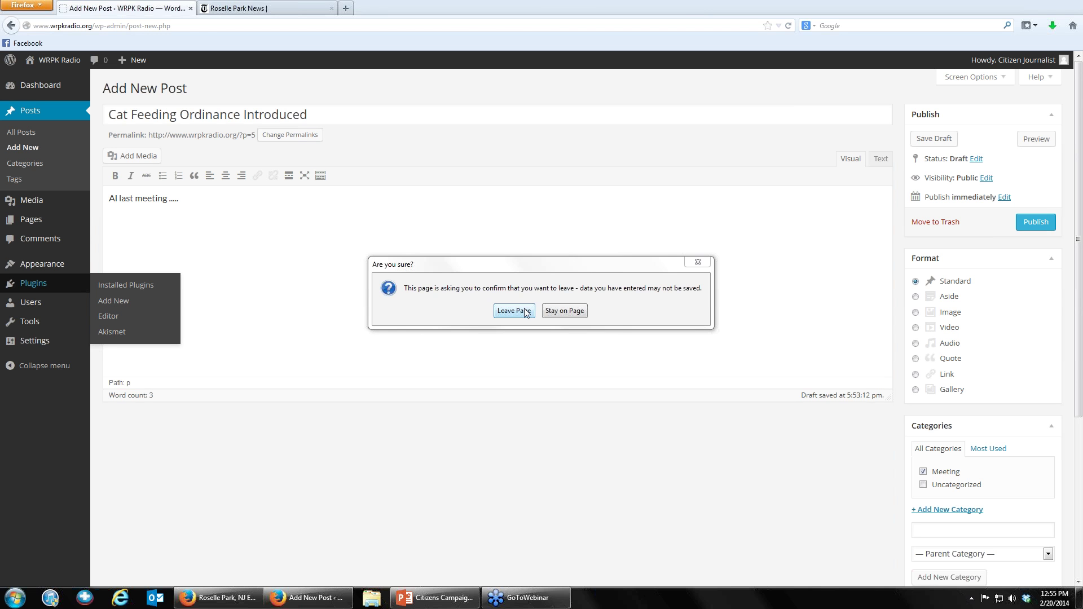
{"action": "left_click", "coordinate": [568, 311]}
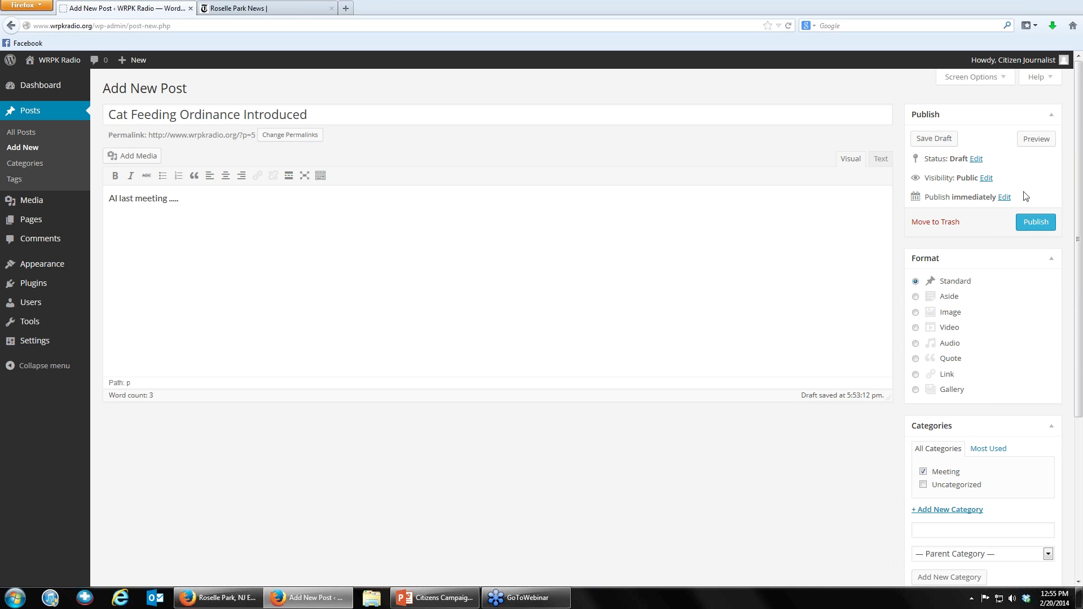
{"action": "left_click", "coordinate": [939, 139]}
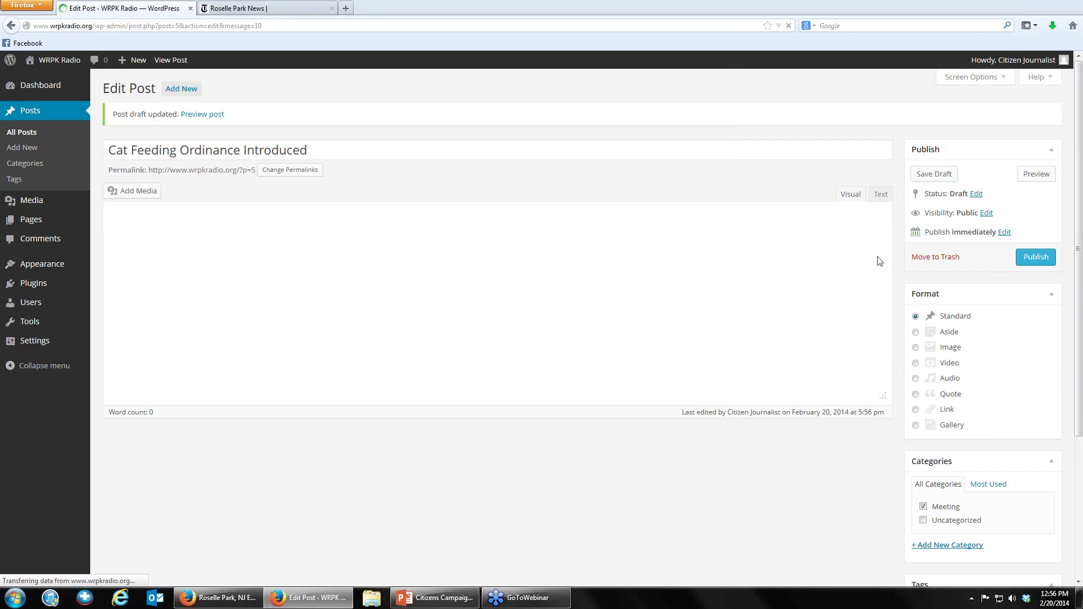
View the saved draft's preview in a new browser tab.
{"action": "right_click", "coordinate": [1043, 176]}
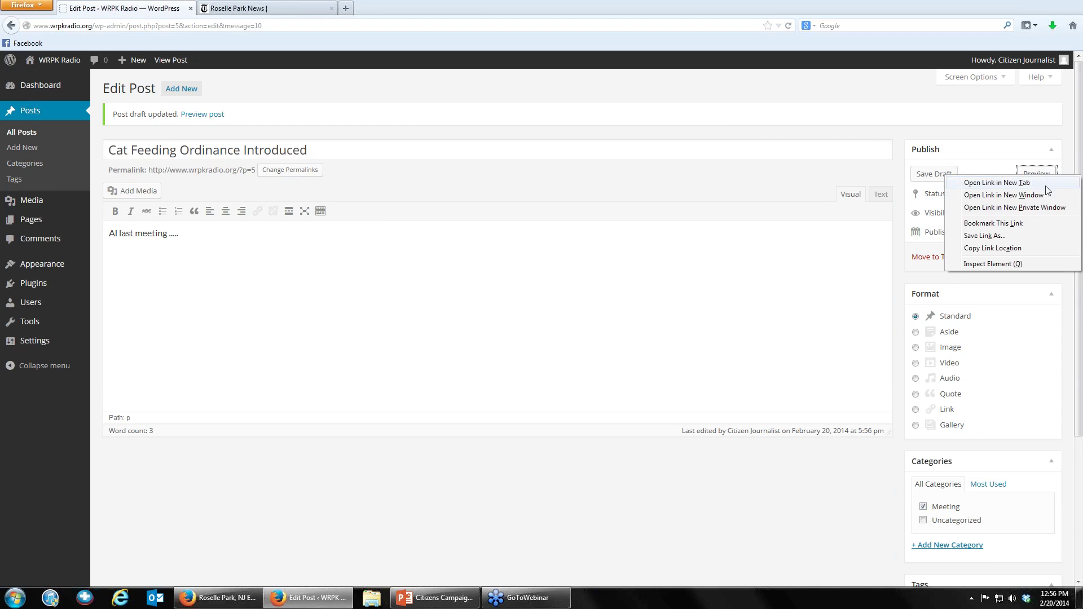
{"action": "left_click", "coordinate": [997, 183]}
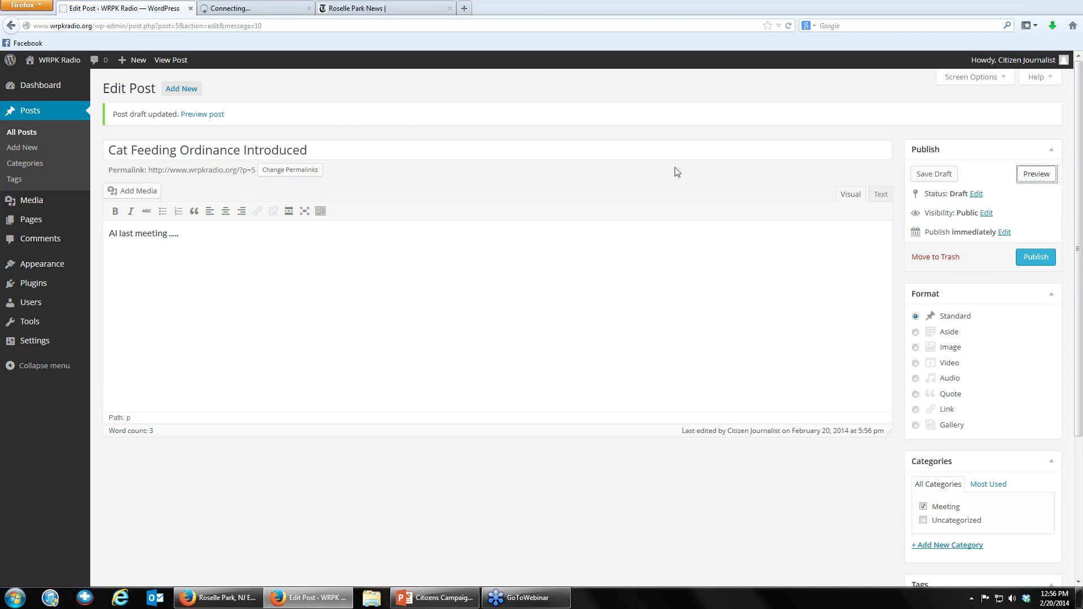
{"action": "left_click", "coordinate": [264, 9]}
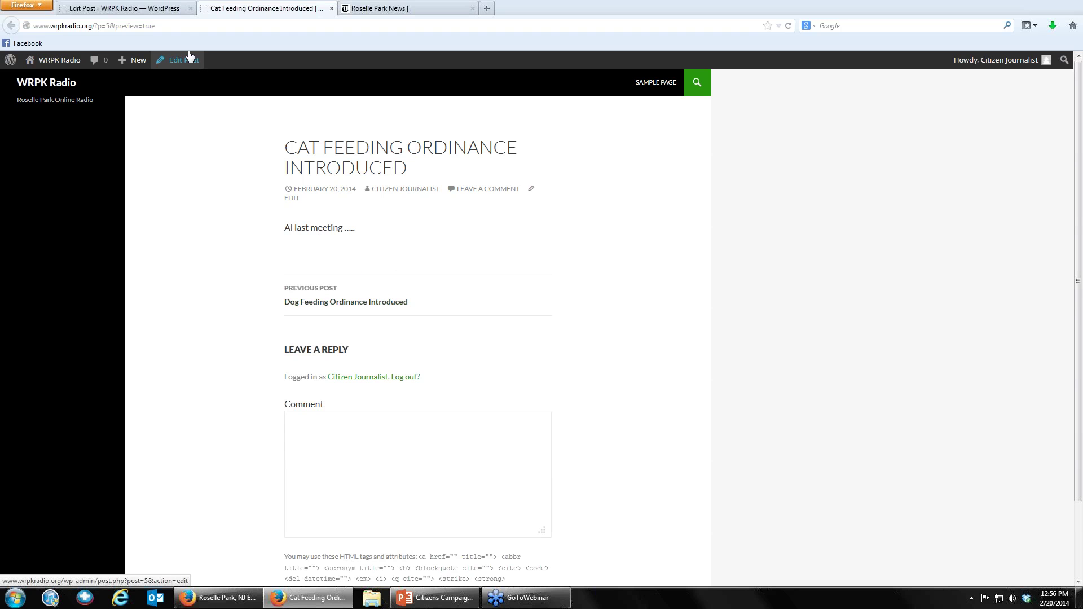
Back in the post editor, change the body text to "Al last meeting, Ordinance 2398 was introduced for first reading.".
{"action": "left_click", "coordinate": [144, 9]}
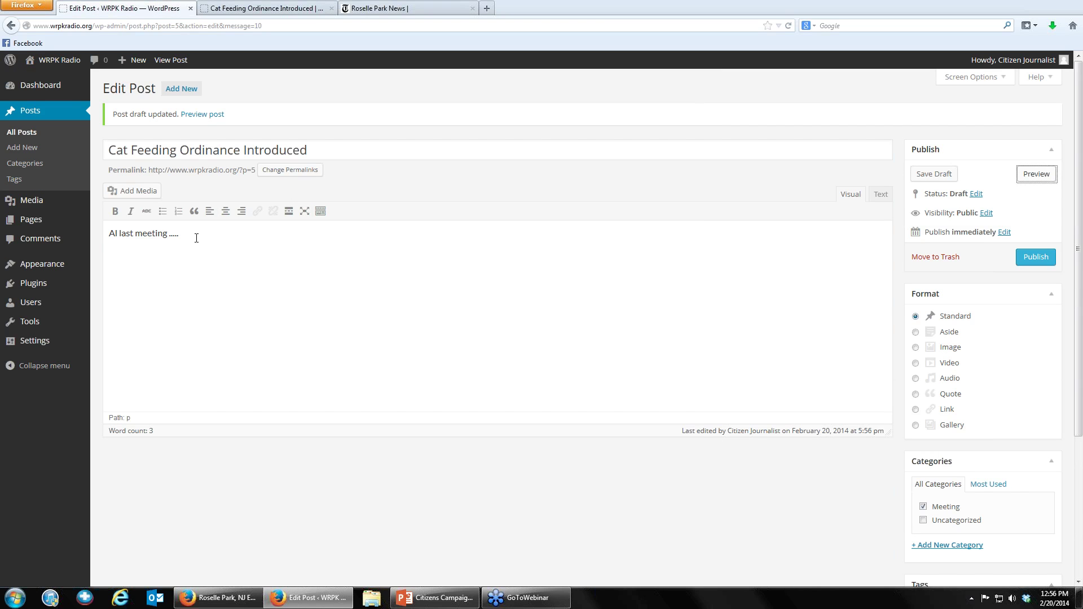
{"action": "left_click", "coordinate": [196, 238]}
{"action": "type", "text": "Ordinance 2398 was introduced"}
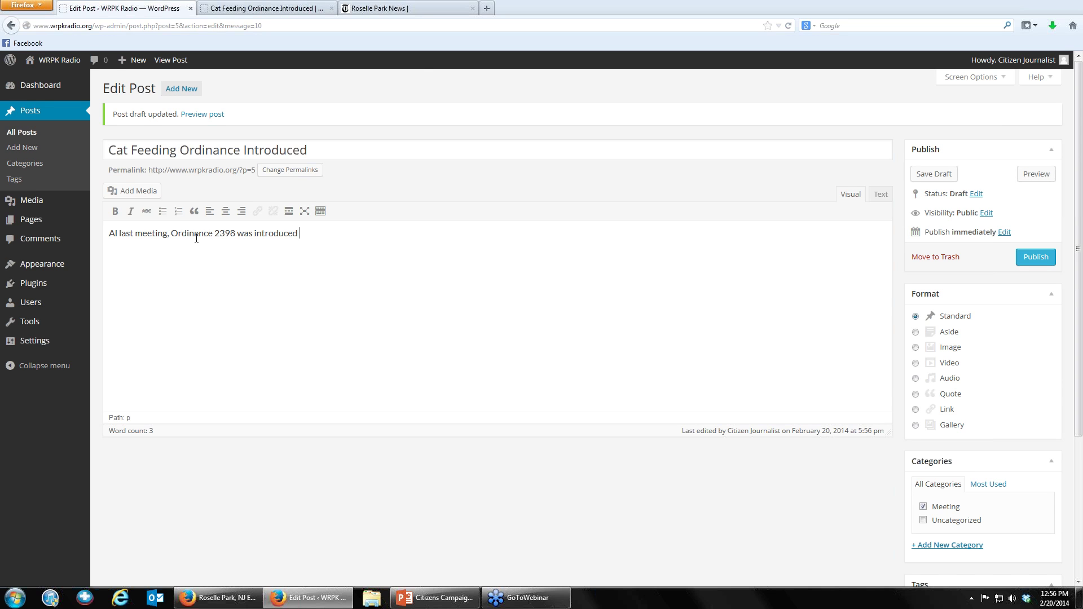
{"action": "type", "text": " for first reading."}
Save the edited draft and open its preview.
{"action": "left_click", "coordinate": [941, 174]}
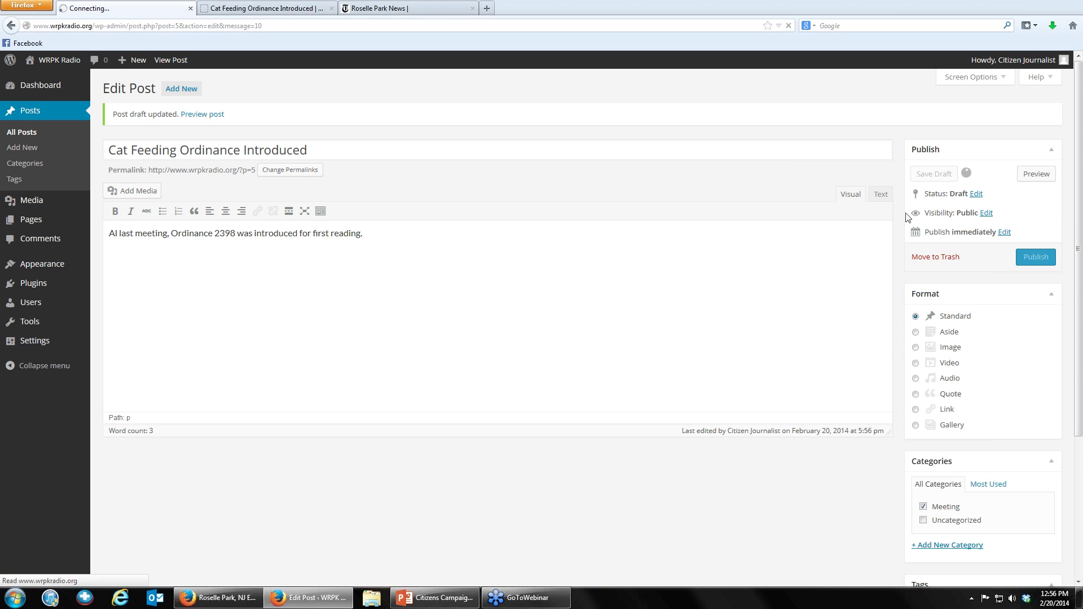
{"action": "left_click", "coordinate": [1036, 173]}
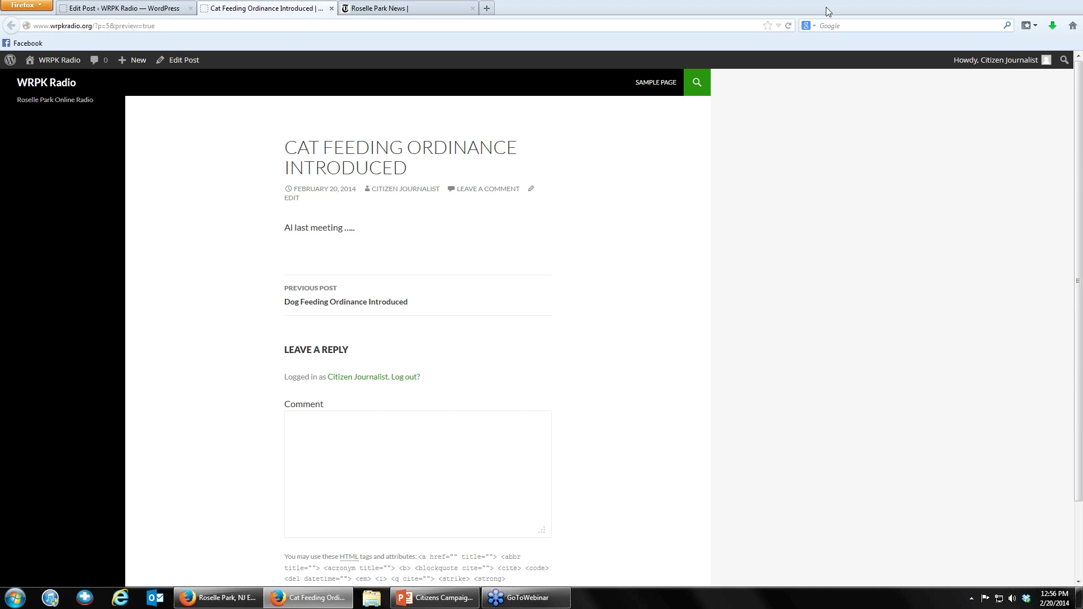
Reload the post preview and compare it with the saved text in the post editor.
{"action": "left_click", "coordinate": [788, 25]}
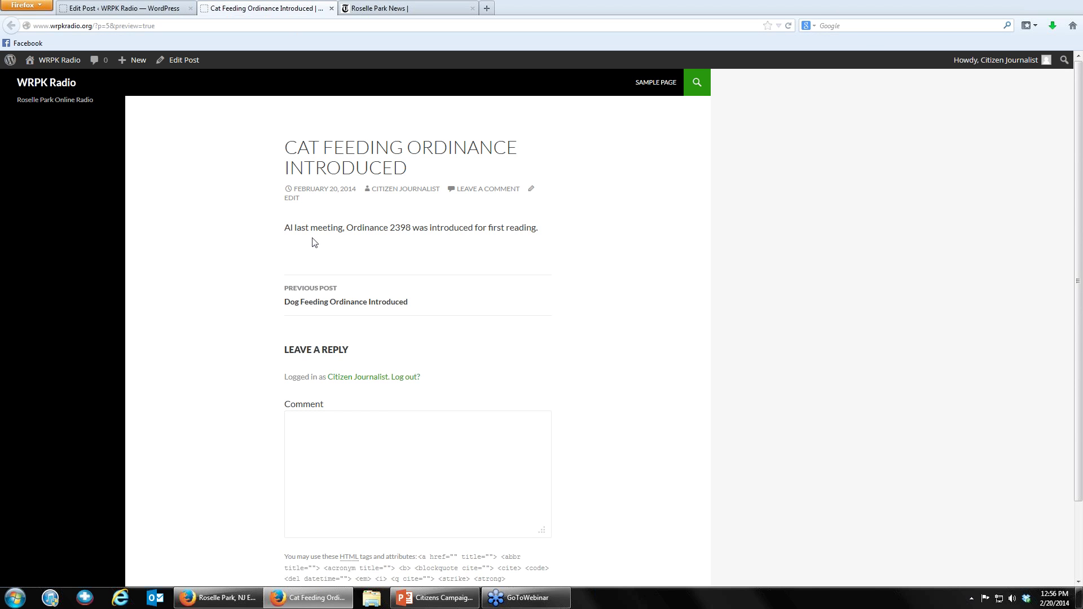
{"action": "left_click", "coordinate": [161, 9]}
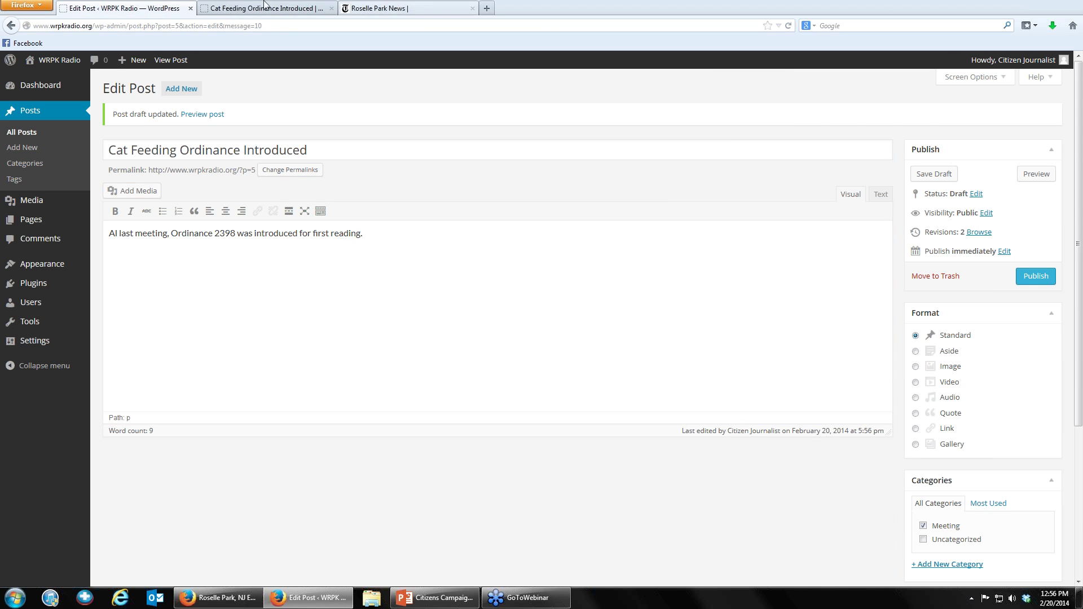
{"action": "left_click", "coordinate": [226, 8]}
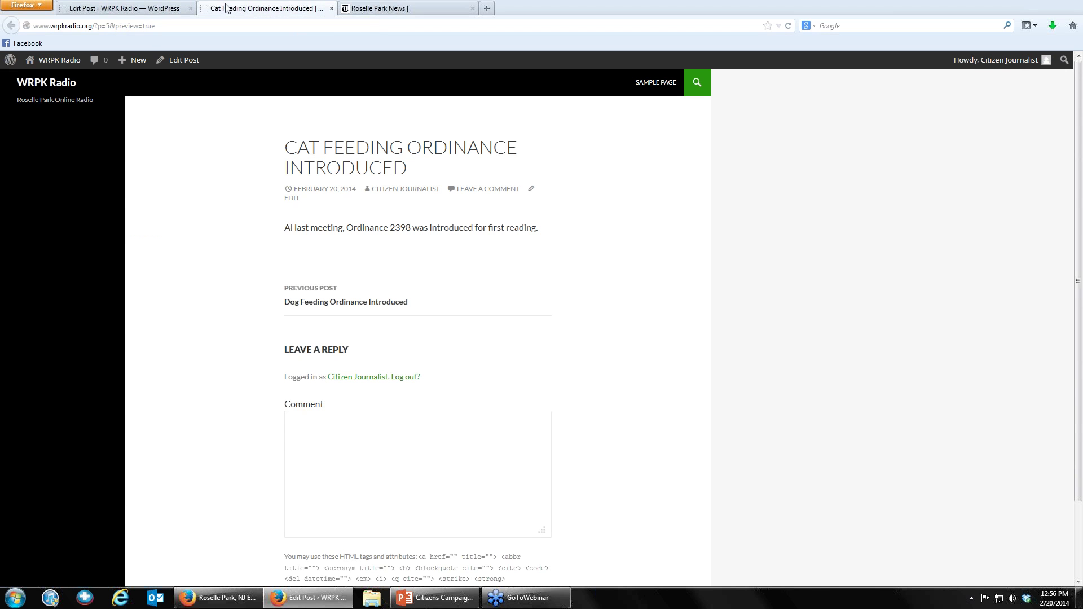
Return to the post editor and publish the Cat Feeding Ordinance Introduced post.
{"action": "left_click", "coordinate": [151, 9]}
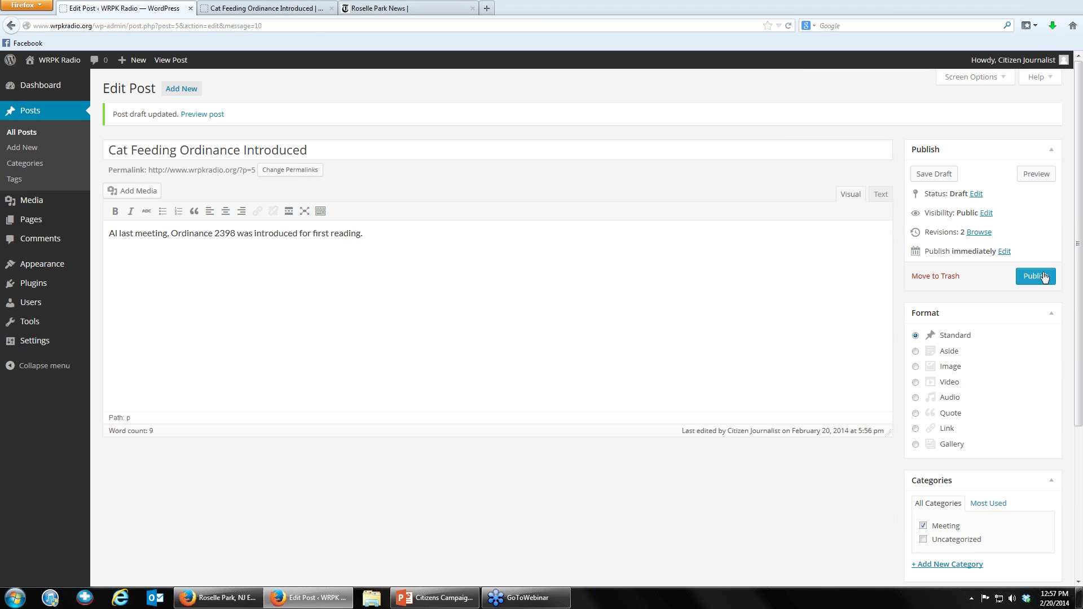
{"action": "left_click", "coordinate": [1035, 276]}
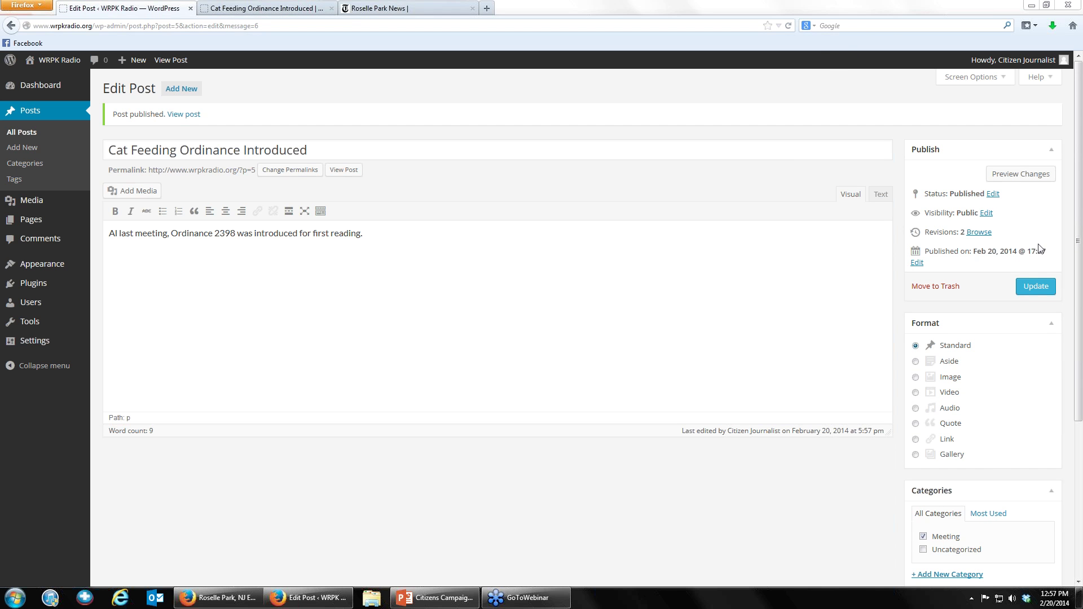
Set the published post's status back to Draft and update the post.
{"action": "left_click", "coordinate": [994, 194]}
{"action": "left_click", "coordinate": [980, 211]}
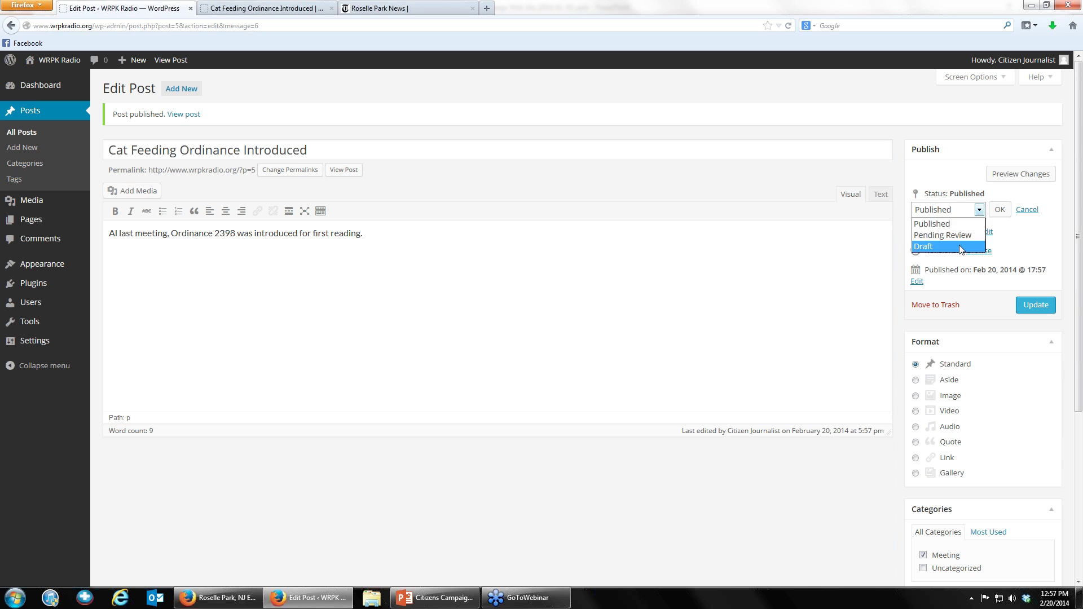
{"action": "left_click", "coordinate": [953, 246]}
{"action": "left_click", "coordinate": [1000, 209]}
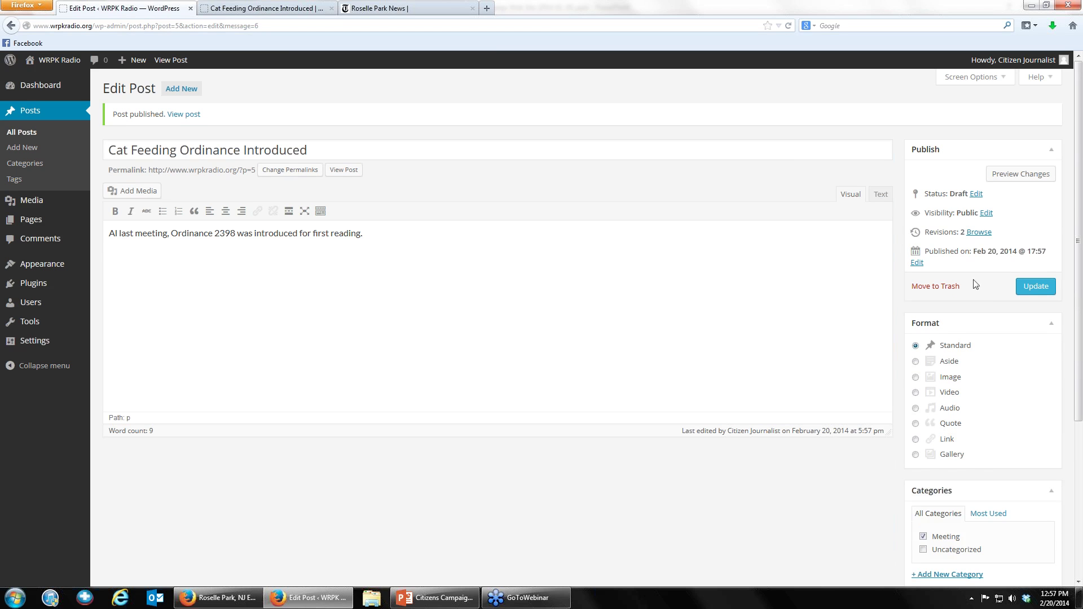
{"action": "left_click", "coordinate": [1025, 287]}
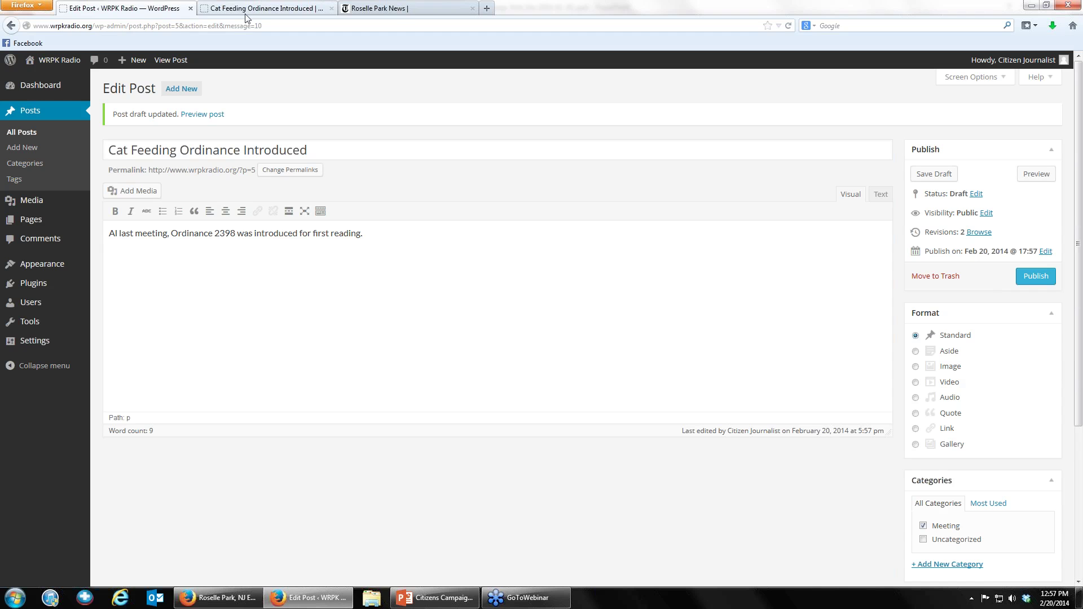
Look over the installed plugins and the plugin installation page, and open the list of pages.
{"action": "left_click", "coordinate": [27, 303]}
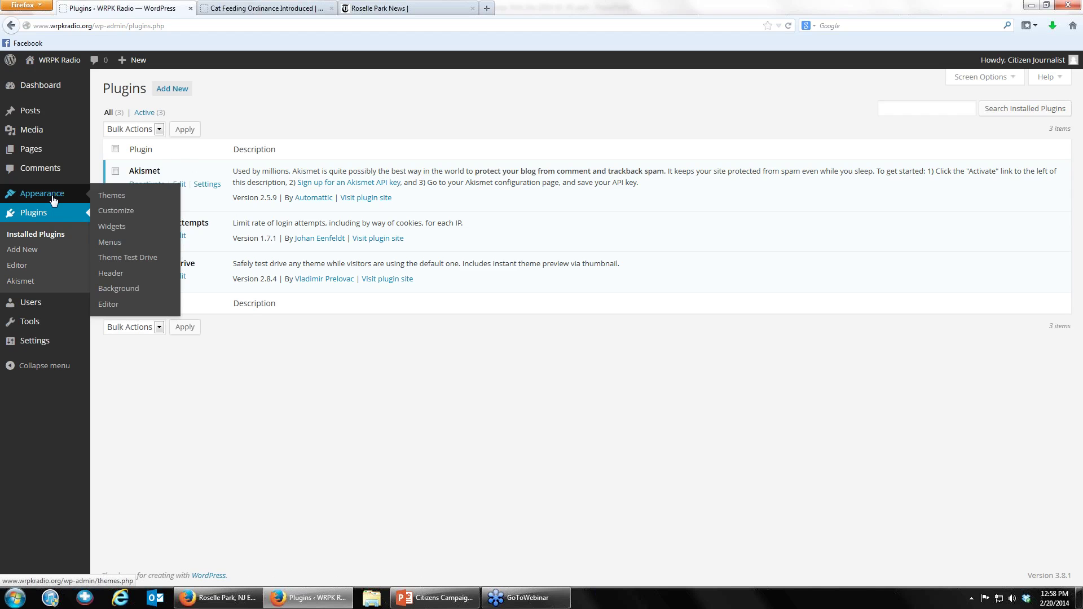
{"action": "left_click", "coordinate": [172, 89]}
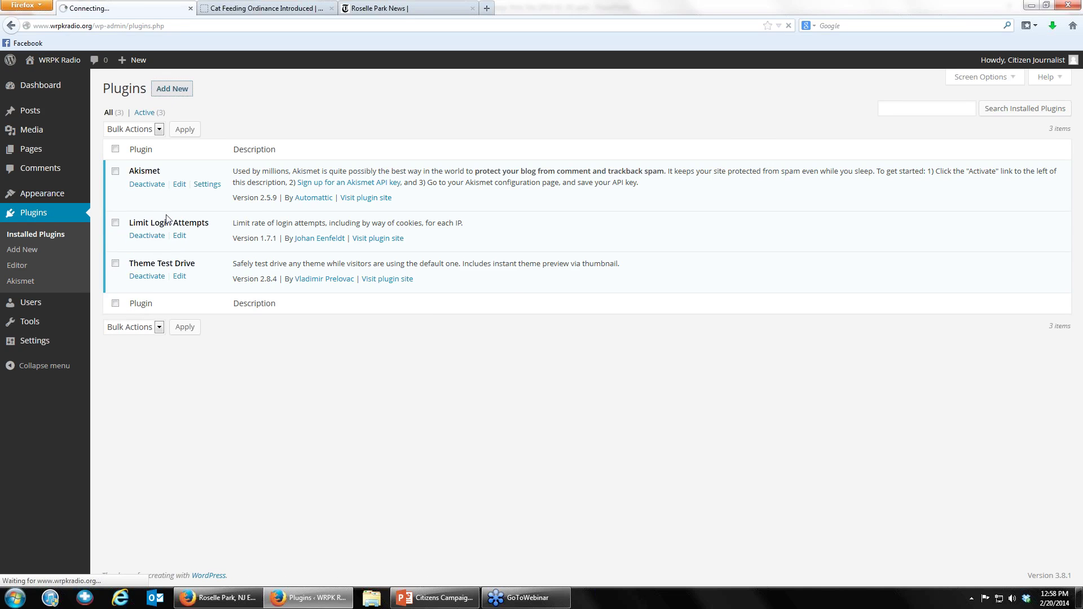
{"action": "mouse_move", "coordinate": [41, 196]}
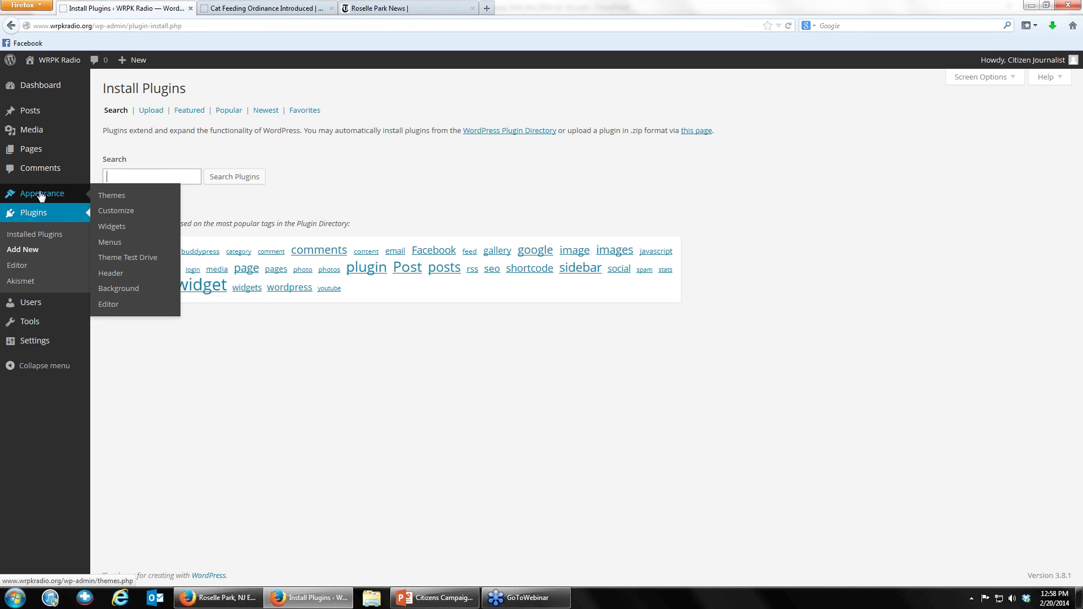
{"action": "left_click", "coordinate": [40, 196]}
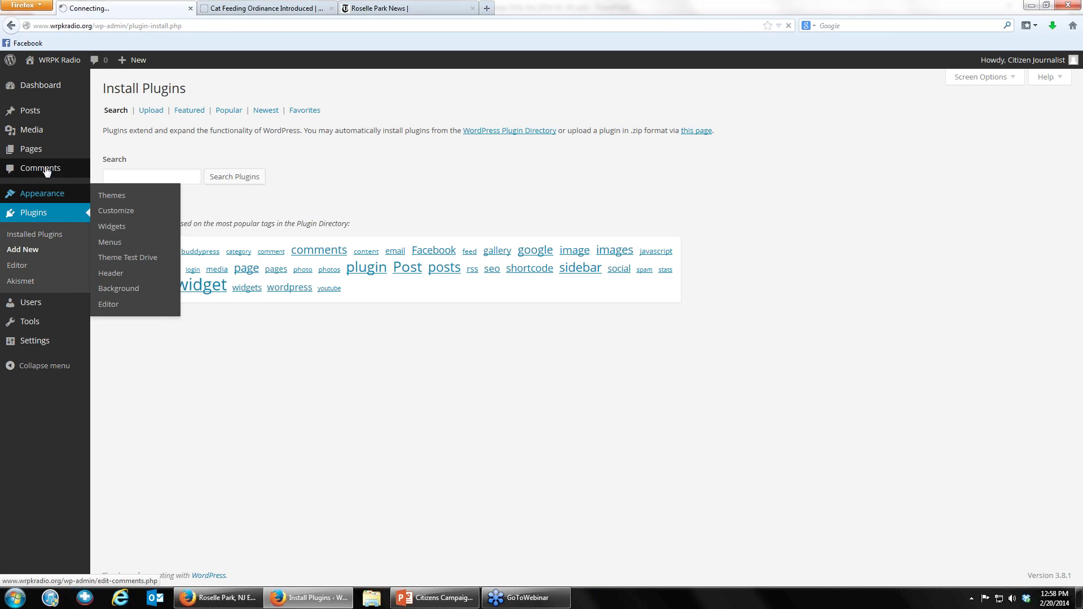
{"action": "left_click", "coordinate": [34, 149]}
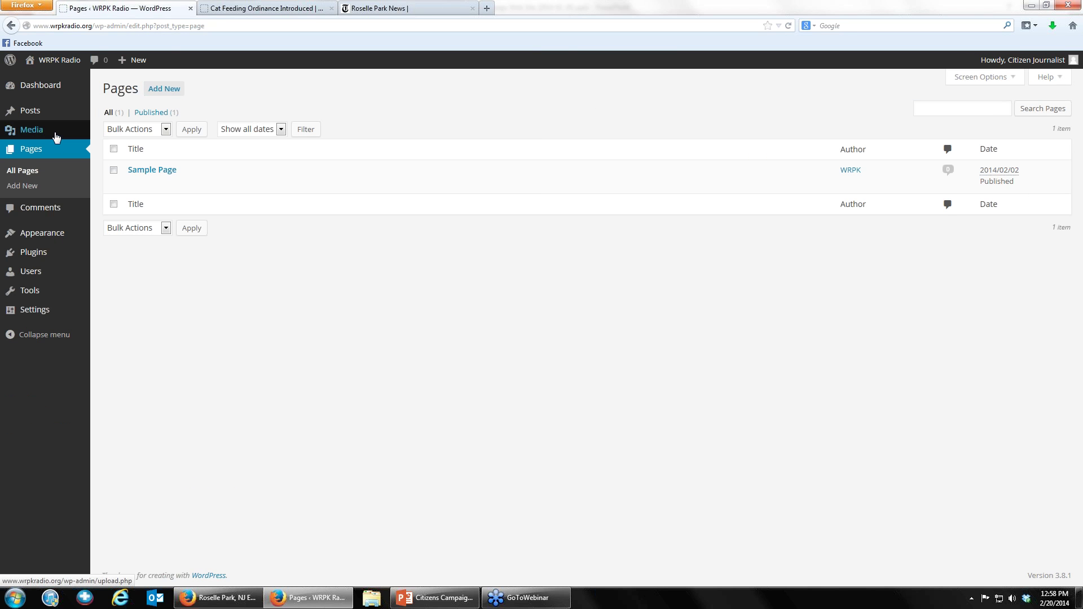
Open the installed themes, check the post preview's current look, and activate the Twenty Eleven theme.
{"action": "left_click", "coordinate": [59, 234]}
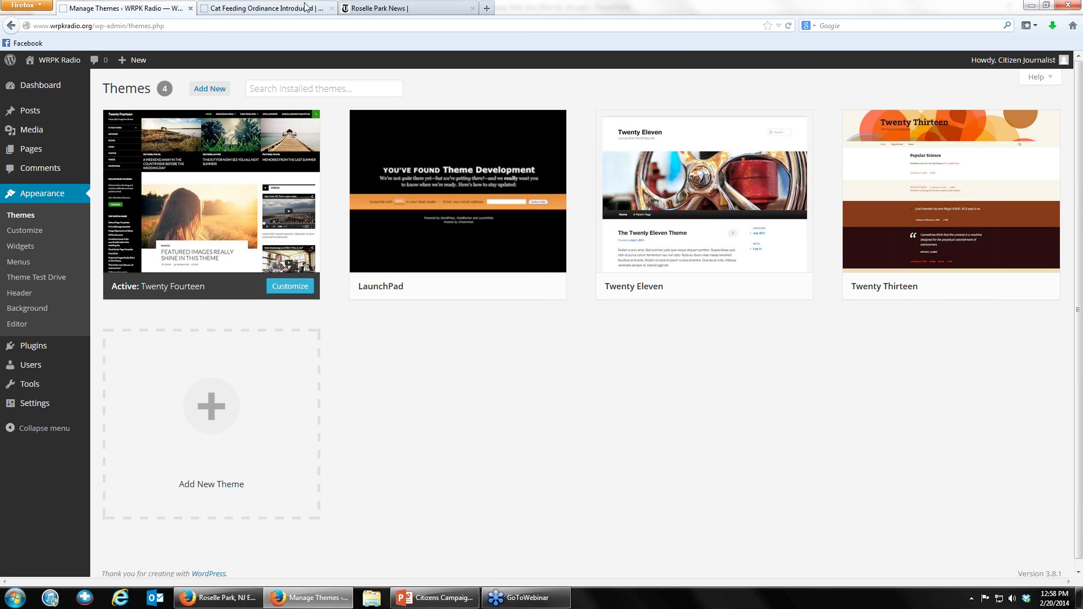
{"action": "left_click", "coordinate": [289, 8]}
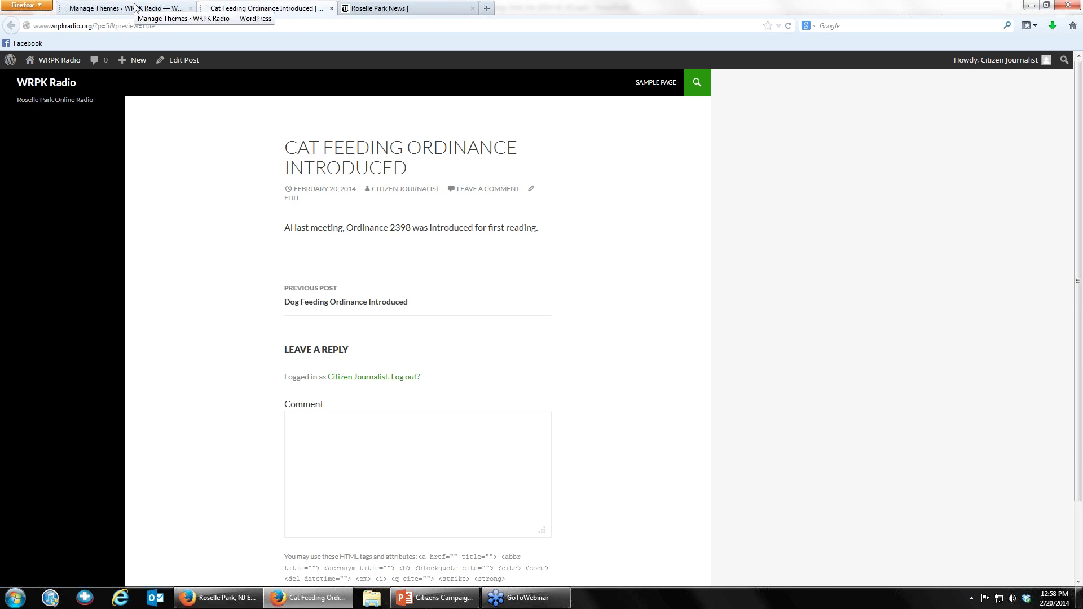
{"action": "left_click", "coordinate": [127, 7]}
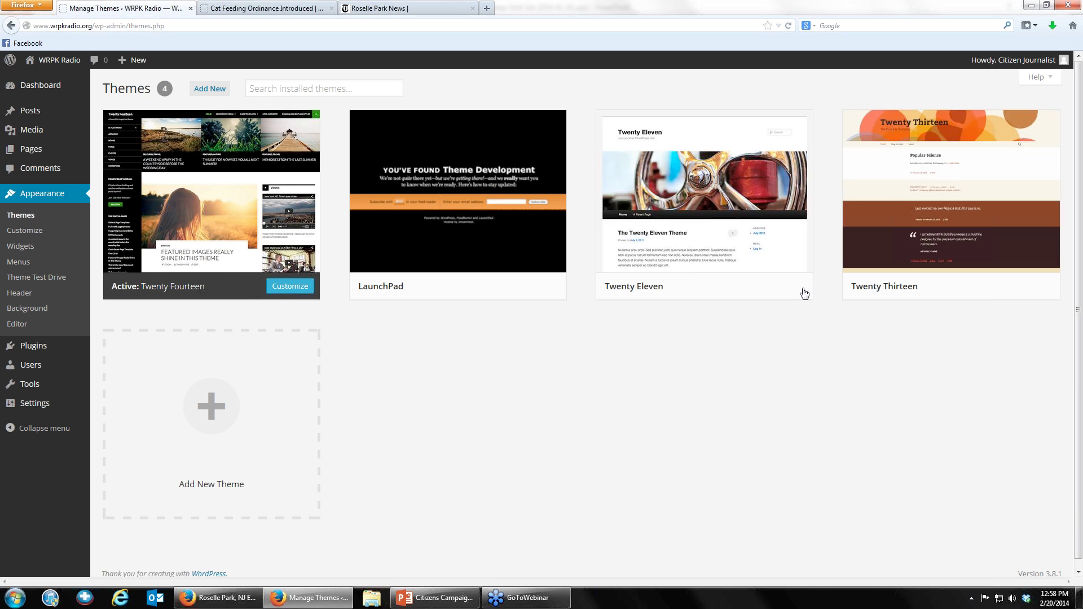
{"action": "left_click", "coordinate": [728, 286]}
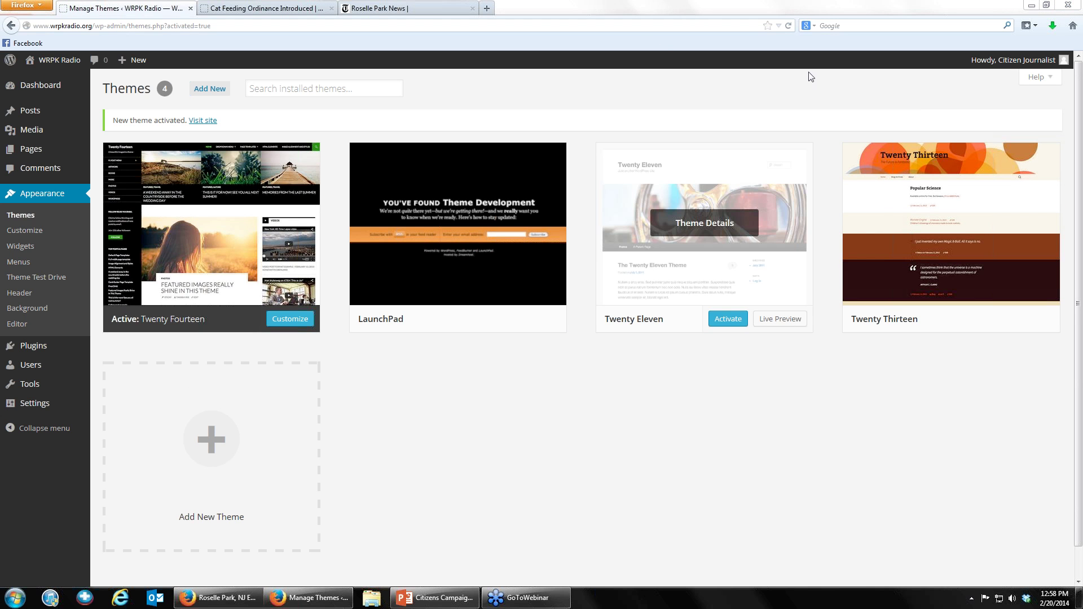
Reload the post preview, then check the Theme Test Drive settings and return to the installed themes.
{"action": "left_click", "coordinate": [262, 8]}
{"action": "left_click", "coordinate": [788, 25]}
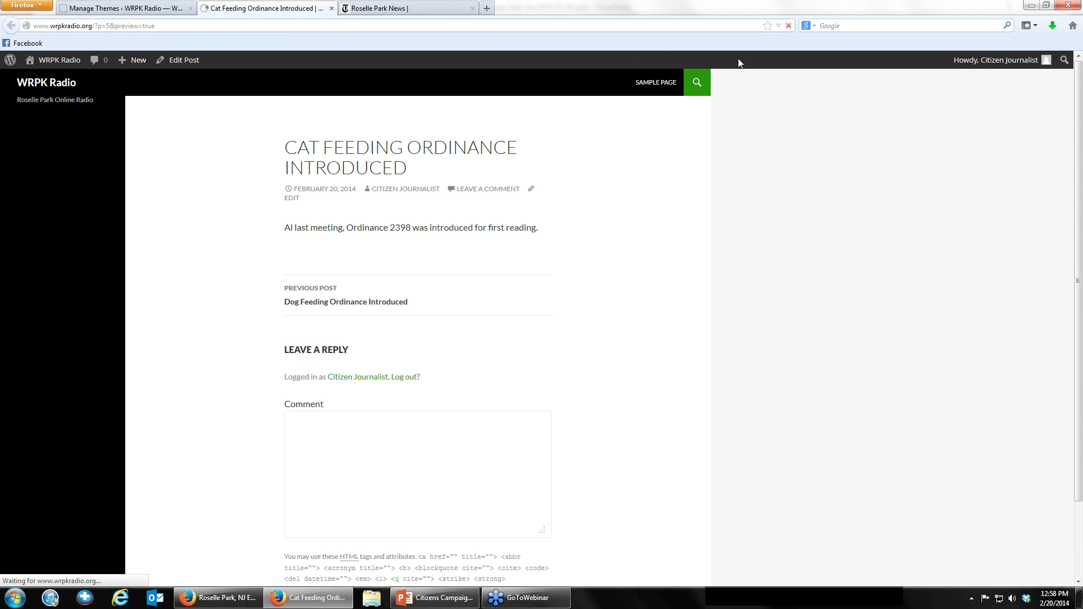
{"action": "left_click", "coordinate": [101, 11]}
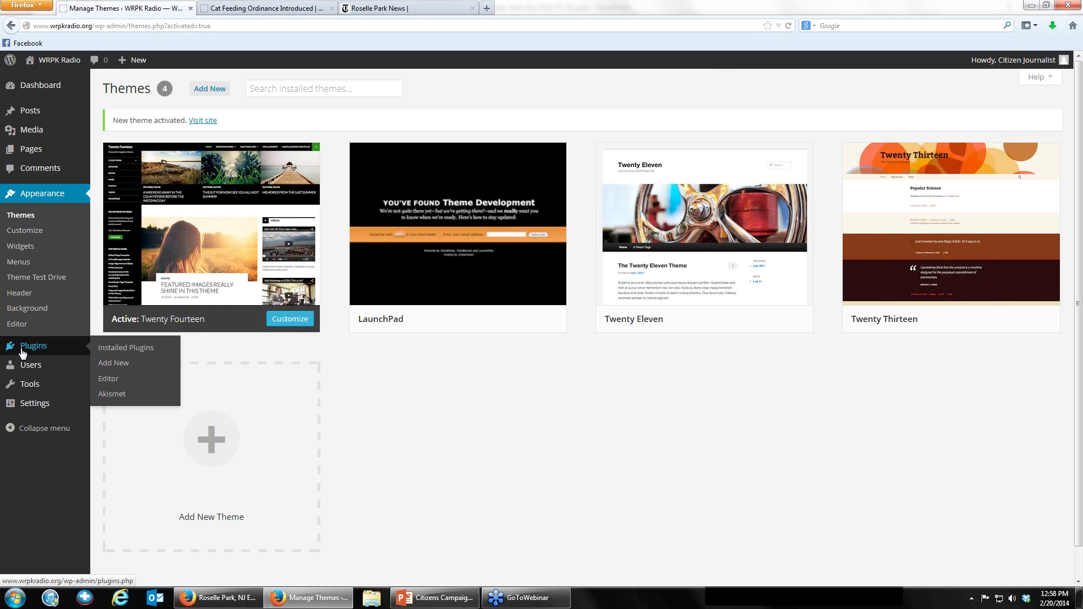
{"action": "left_click", "coordinate": [31, 279]}
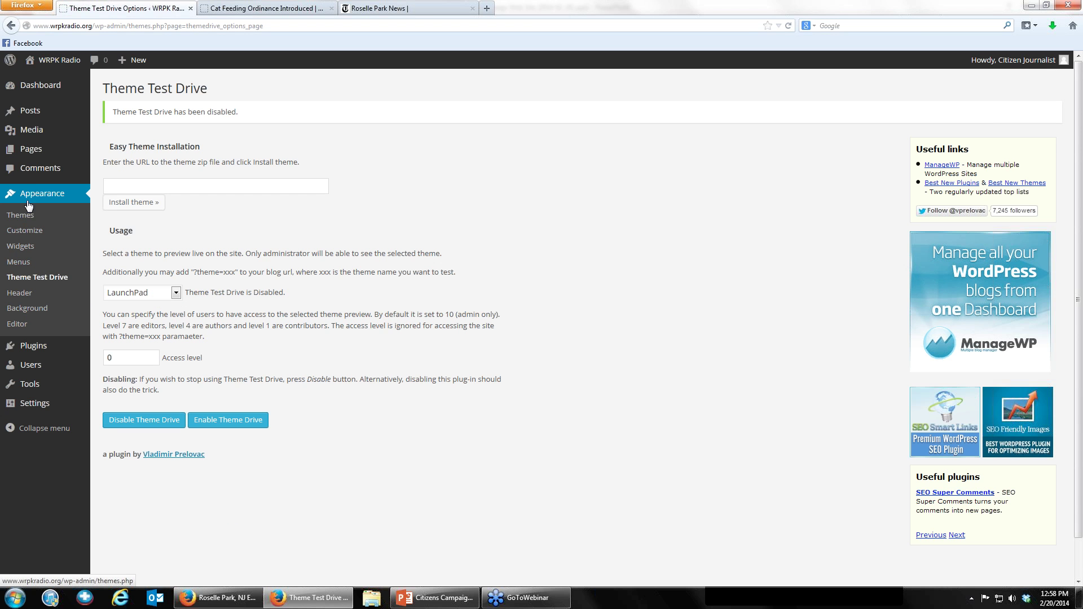
{"action": "left_click", "coordinate": [26, 214]}
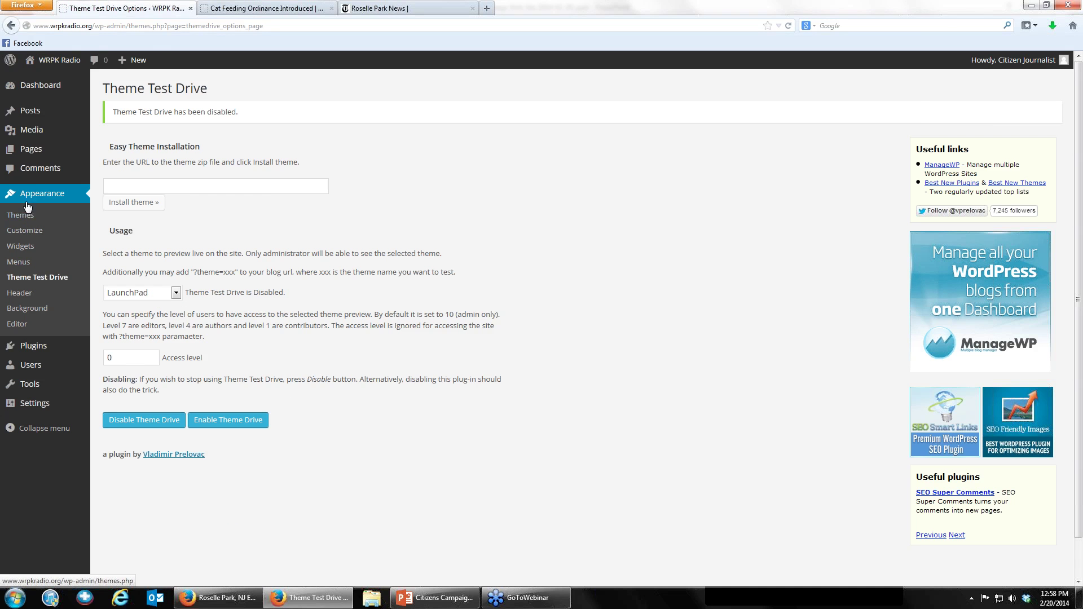
Reload the post preview and examine the post's layout in the Twenty Eleven theme.
{"action": "left_click", "coordinate": [264, 8]}
{"action": "left_click", "coordinate": [788, 25]}
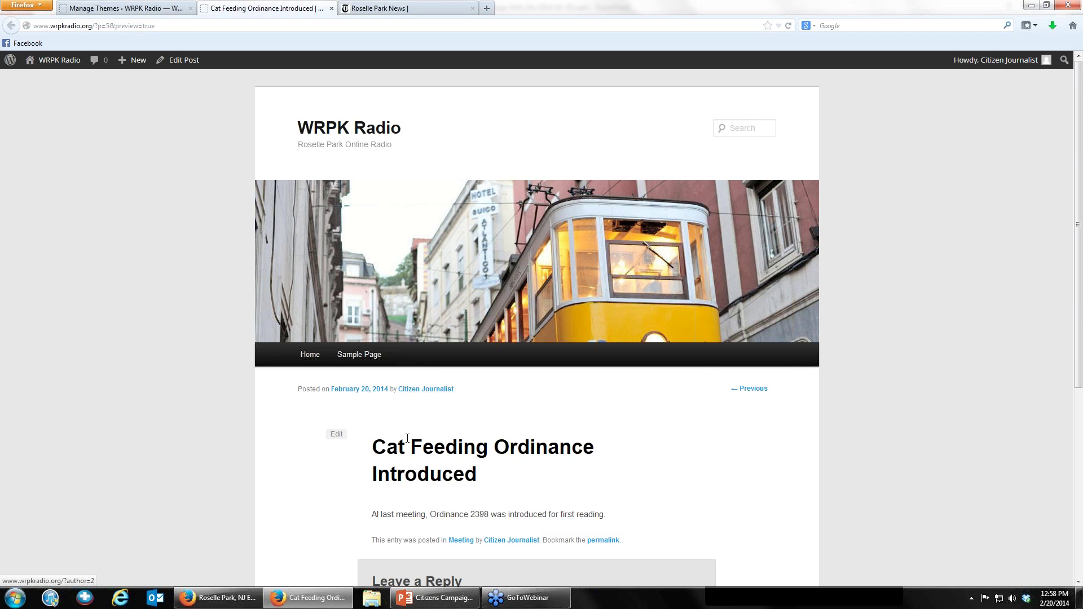
{"action": "scroll", "coordinate": [409, 491], "scroll_direction": "down", "scroll_amount": 4}
{"action": "scroll", "coordinate": [406, 423], "scroll_direction": "up", "scroll_amount": 4}
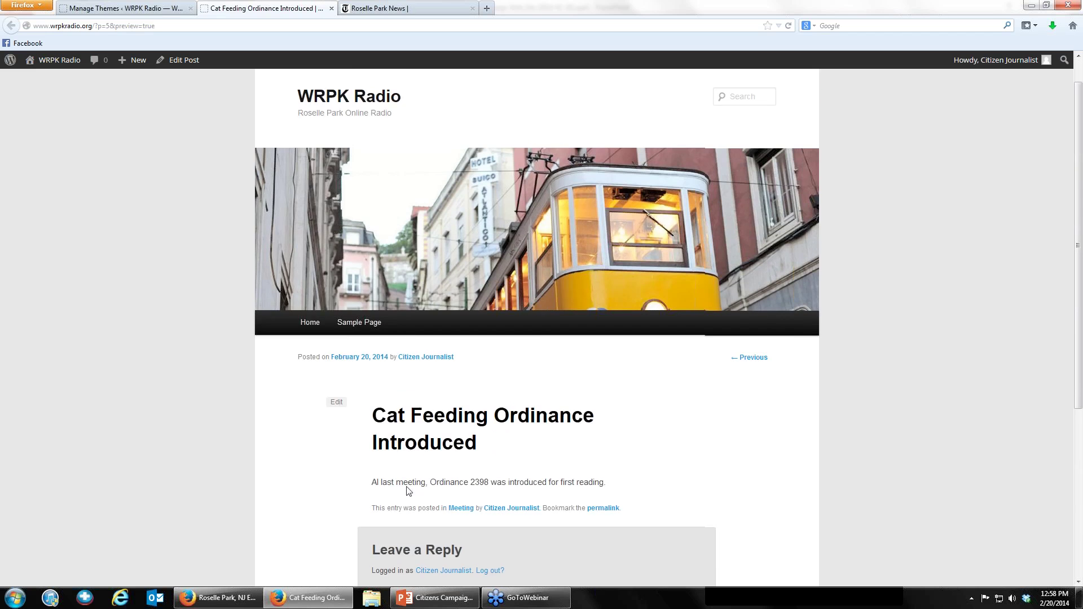
Search for new themes to install with the features Tan, Two Columns and Fixed Layout.
{"action": "left_click", "coordinate": [143, 11]}
{"action": "left_click", "coordinate": [203, 94]}
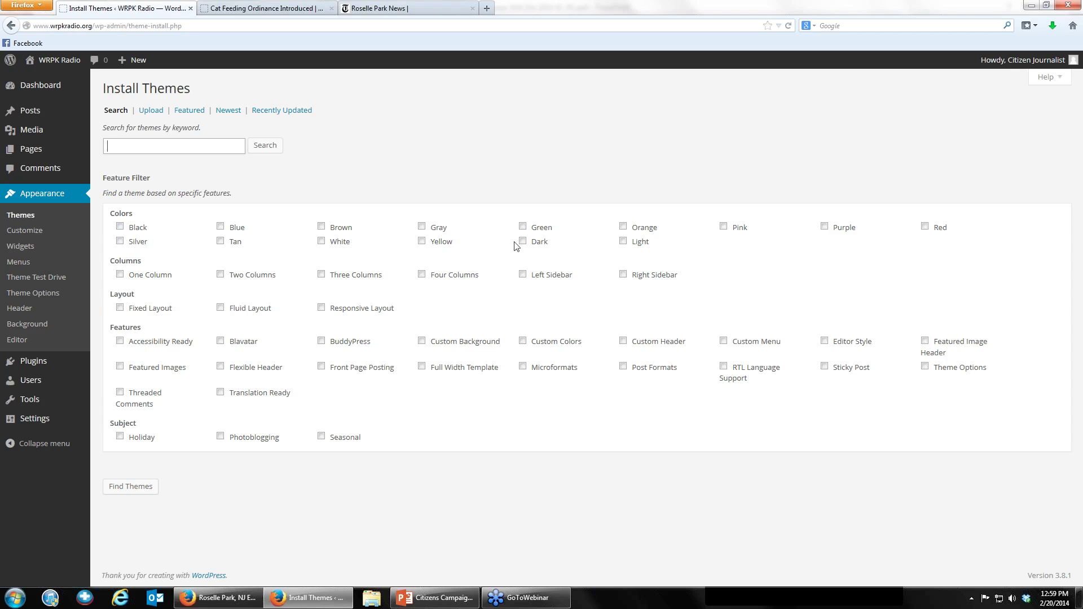
{"action": "left_click", "coordinate": [130, 148]}
{"action": "left_click", "coordinate": [220, 242]}
{"action": "left_click", "coordinate": [220, 275]}
{"action": "left_click", "coordinate": [119, 308]}
{"action": "left_click", "coordinate": [116, 486]}
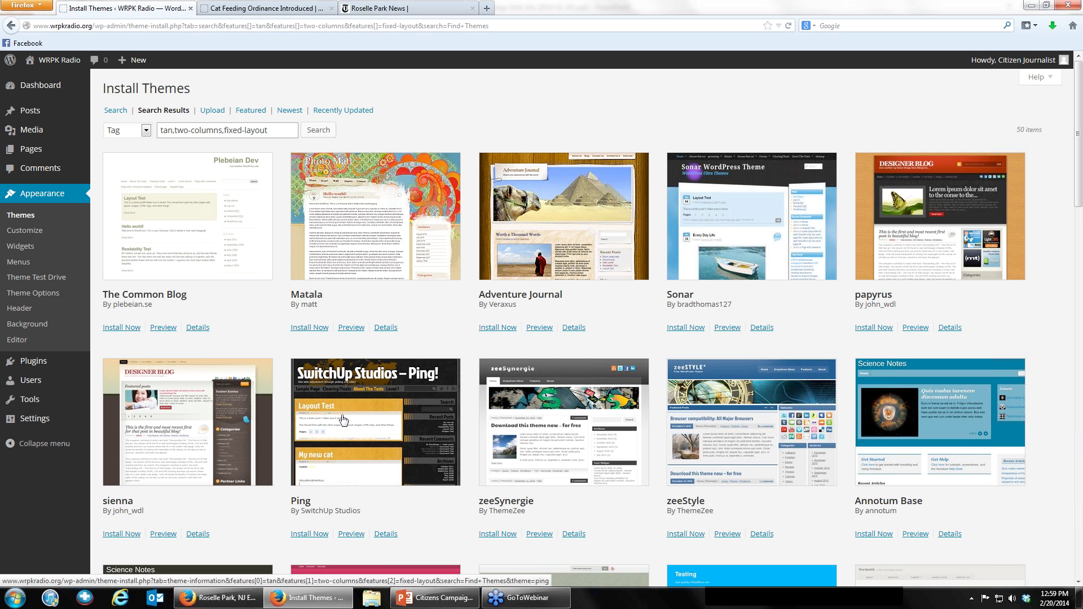
Install the Avatar theme by tskk from the theme search results.
{"action": "scroll", "coordinate": [343, 420], "scroll_direction": "down", "scroll_amount": 1}
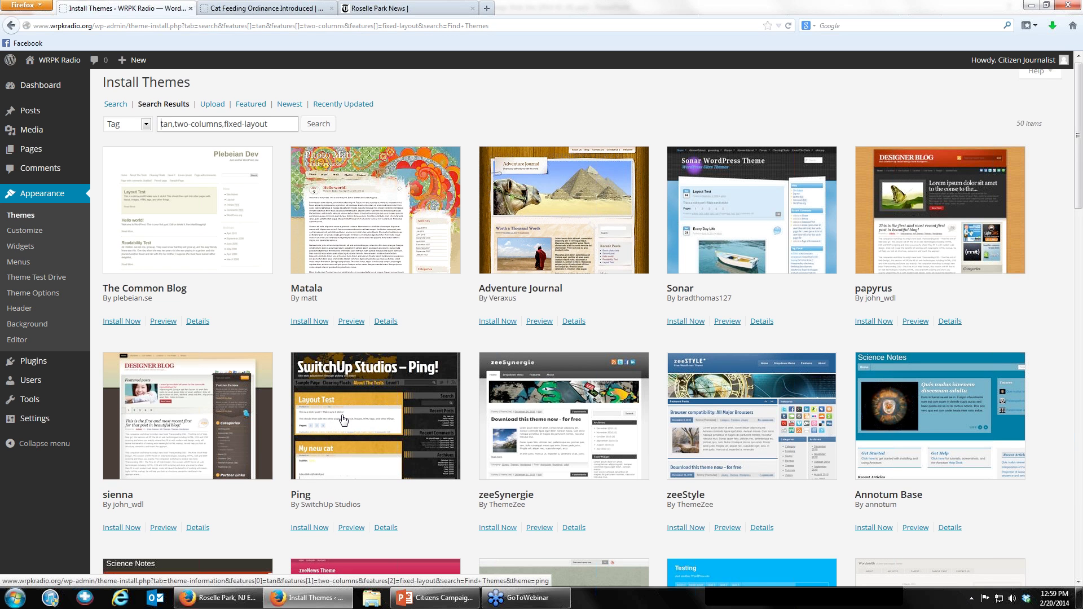
{"action": "scroll", "coordinate": [343, 420], "scroll_direction": "down", "scroll_amount": 6}
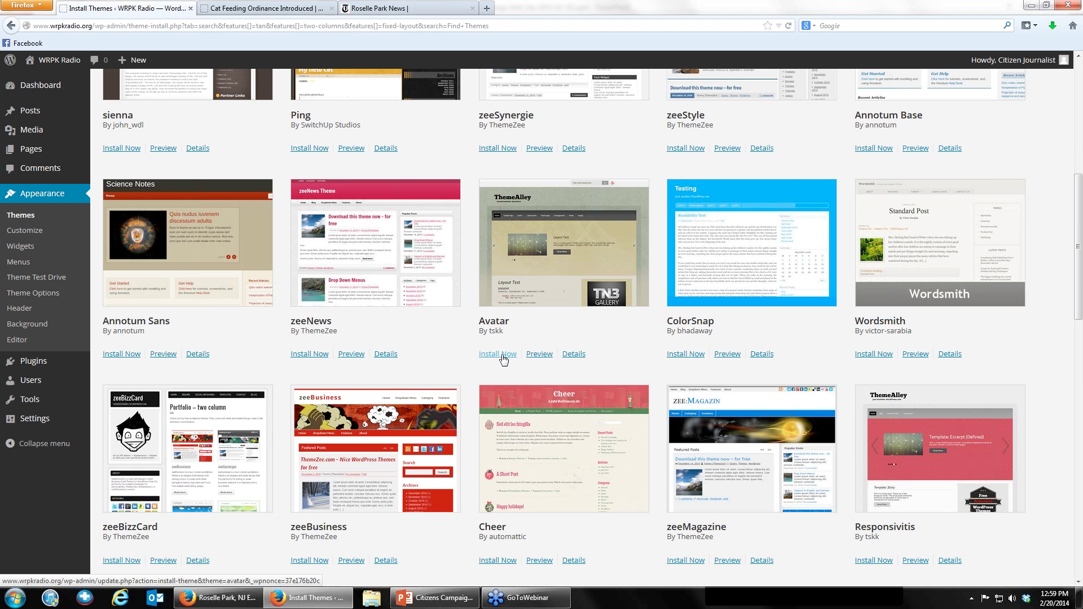
{"action": "left_click", "coordinate": [503, 359]}
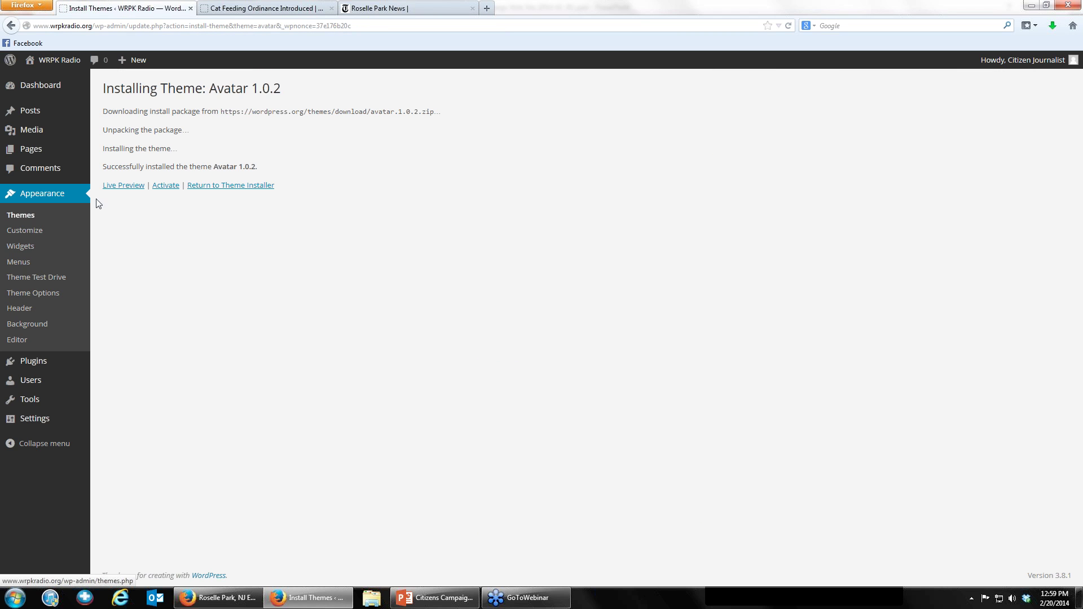
Try to open a live preview of the Avatar theme and check the installed themes page.
{"action": "left_click", "coordinate": [114, 186]}
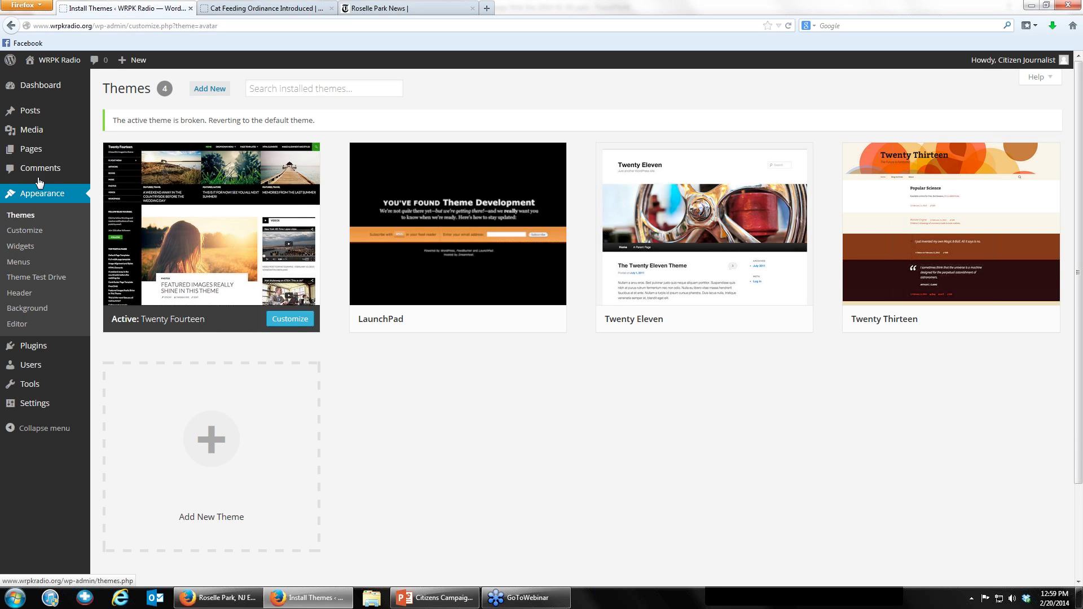
{"action": "left_click", "coordinate": [38, 200]}
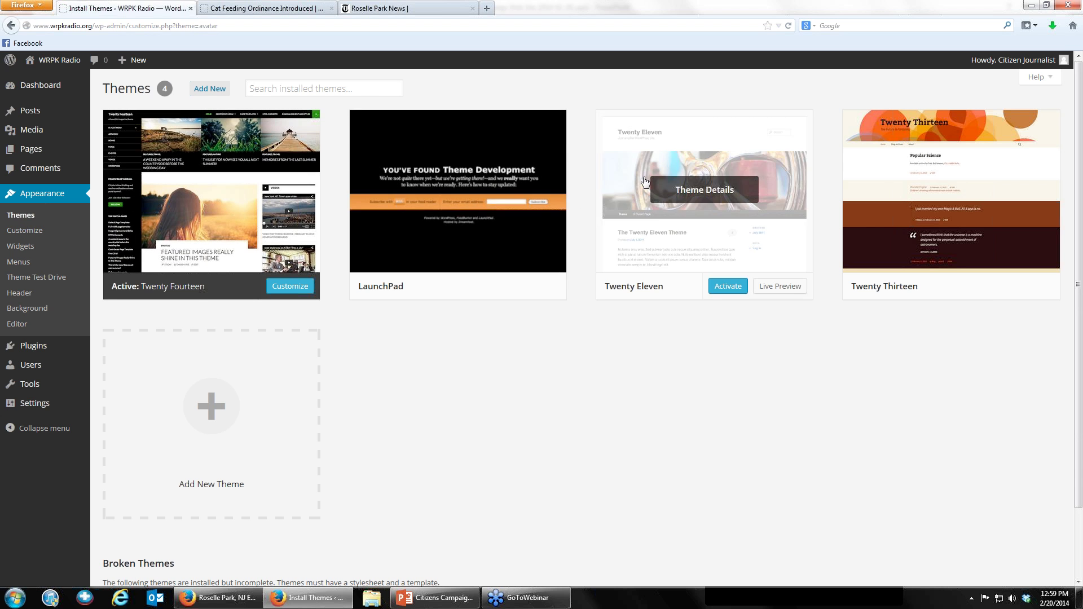
{"action": "mouse_move", "coordinate": [379, 208]}
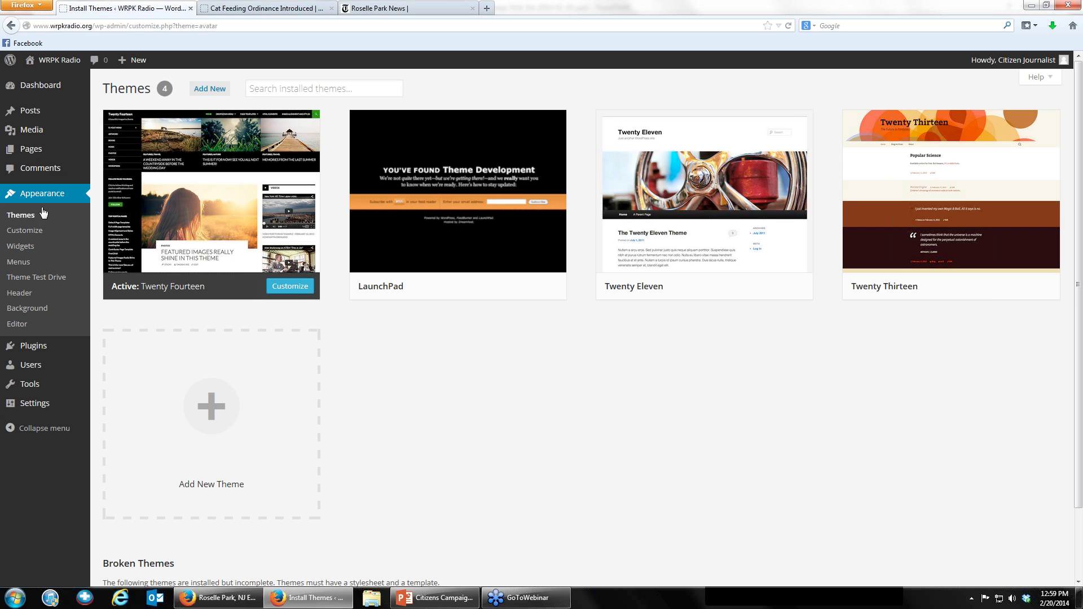
View the list of pages and then the list of all posts.
{"action": "mouse_move", "coordinate": [38, 142]}
{"action": "mouse_move", "coordinate": [34, 112]}
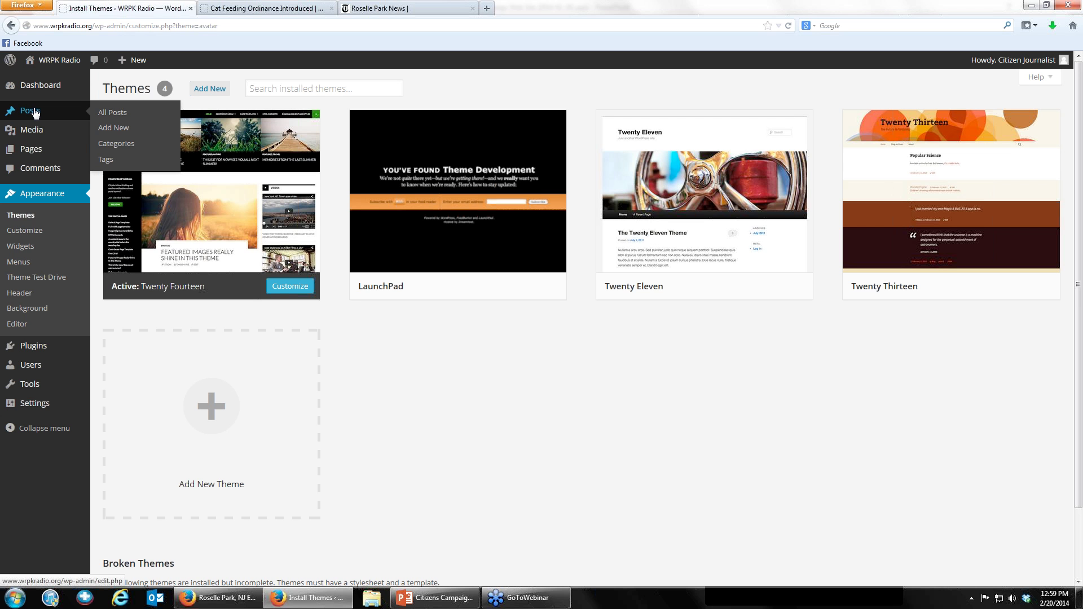
{"action": "left_click", "coordinate": [31, 153]}
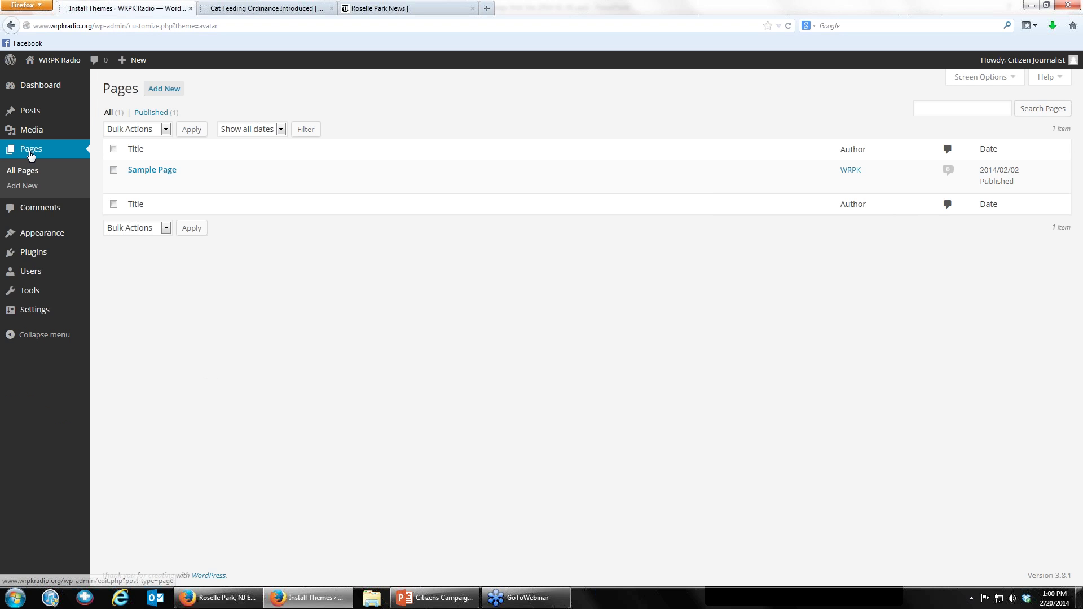
{"action": "left_click", "coordinate": [25, 113]}
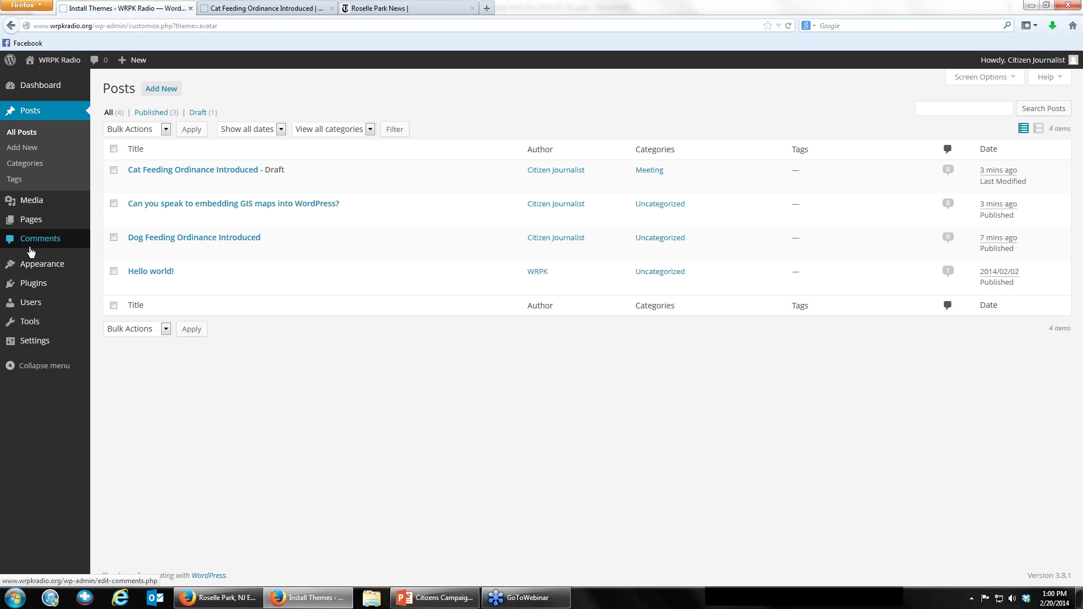
{"action": "mouse_move", "coordinate": [28, 291]}
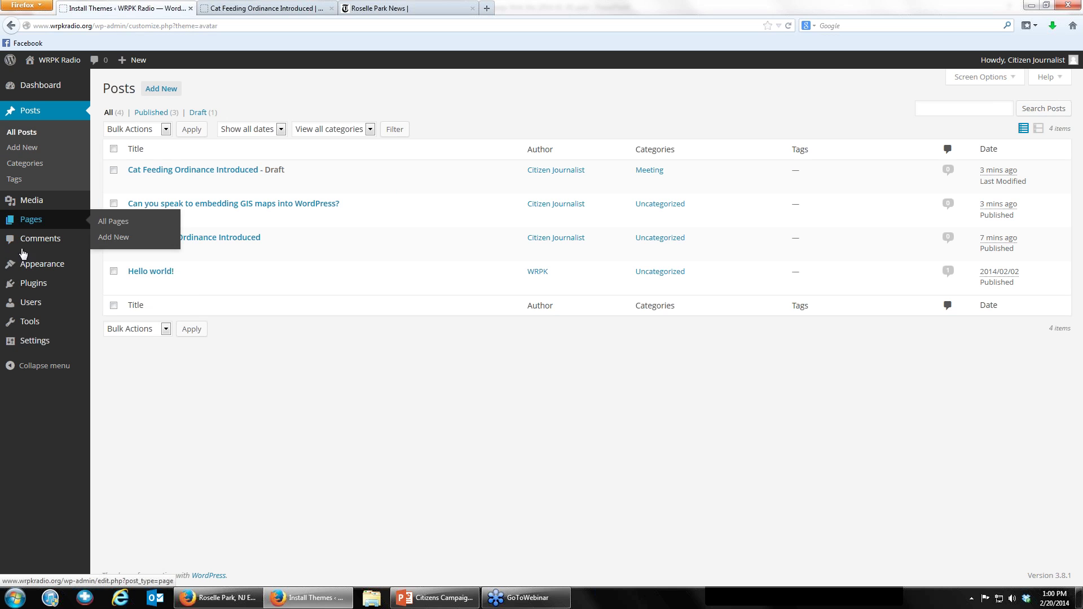
Search the plugin directory for new plugins with the keyword "gis".
{"action": "left_click", "coordinate": [23, 291]}
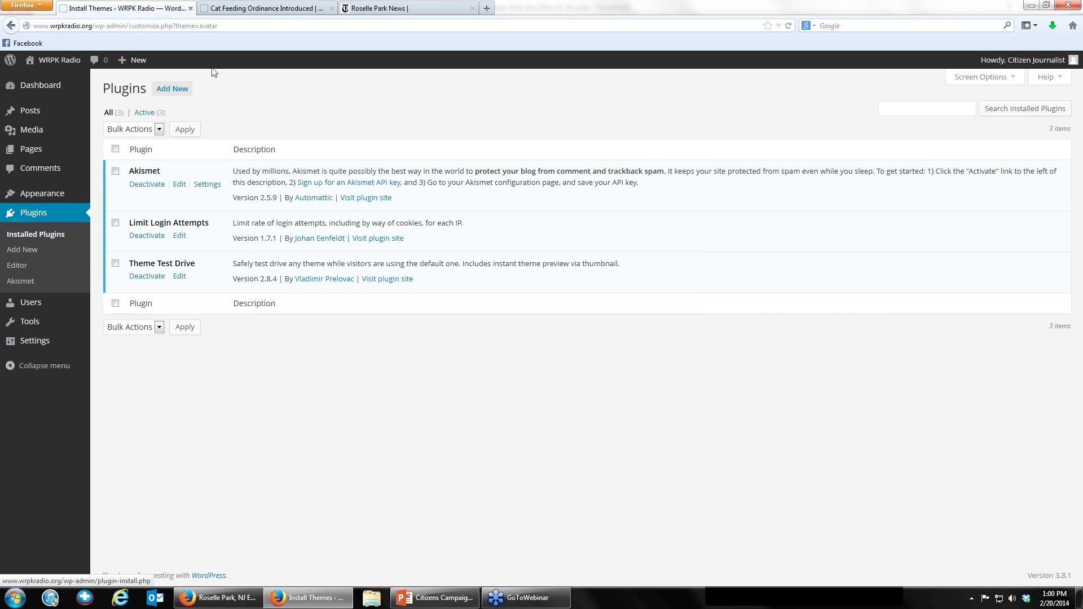
{"action": "left_click", "coordinate": [172, 89]}
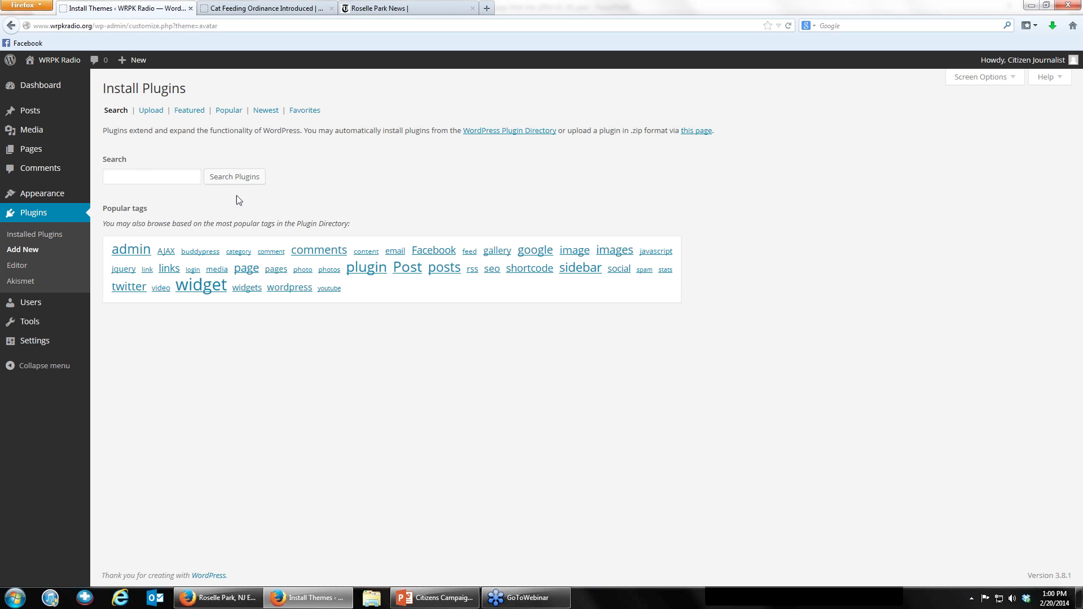
{"action": "left_click", "coordinate": [153, 176]}
{"action": "type", "text": "gis"}
{"action": "key", "text": "Return"}
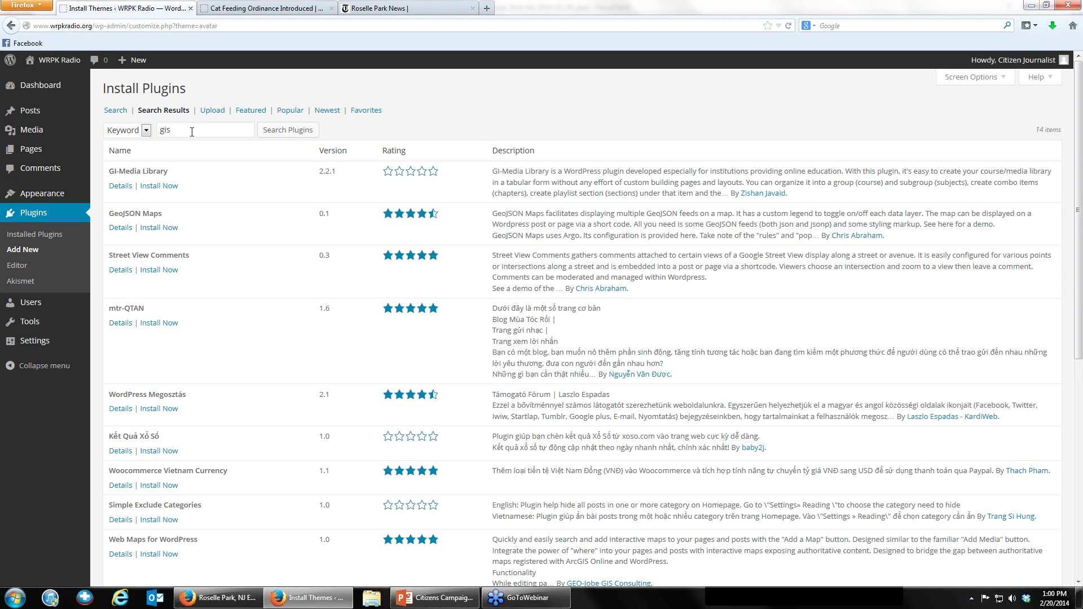
Refine the plugin search to the keyword "gis mapping".
{"action": "double_click", "coordinate": [192, 132]}
{"action": "key", "text": "BackSpace"}
{"action": "type", "text": "gis mapping"}
{"action": "key", "text": "Return"}
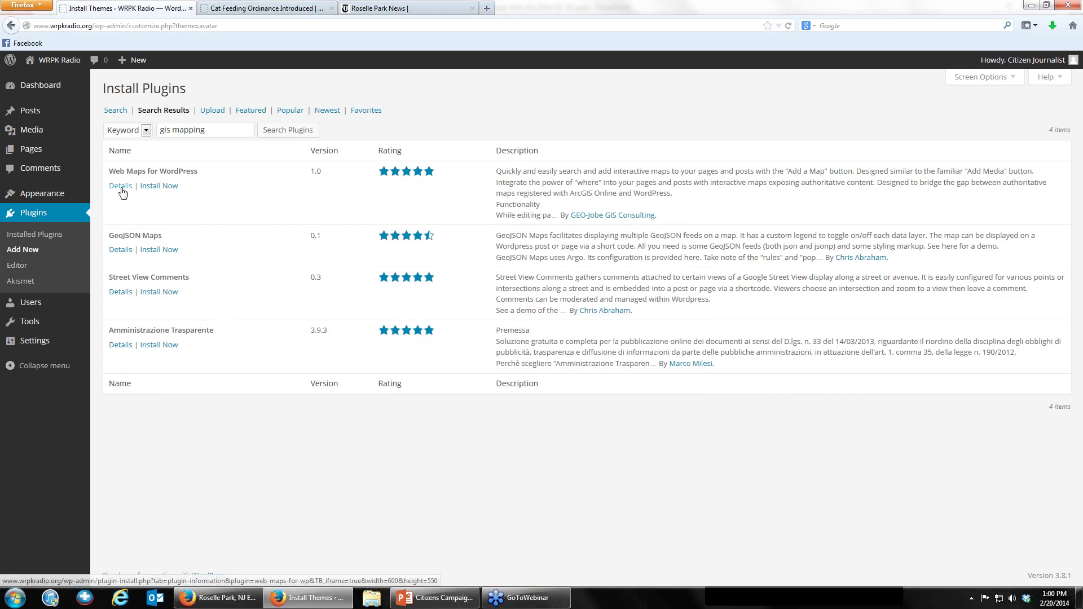
Read the details of the Web Maps for WordPress plugin, including its functionality and the Pro Version configuration notes.
{"action": "left_click", "coordinate": [121, 189]}
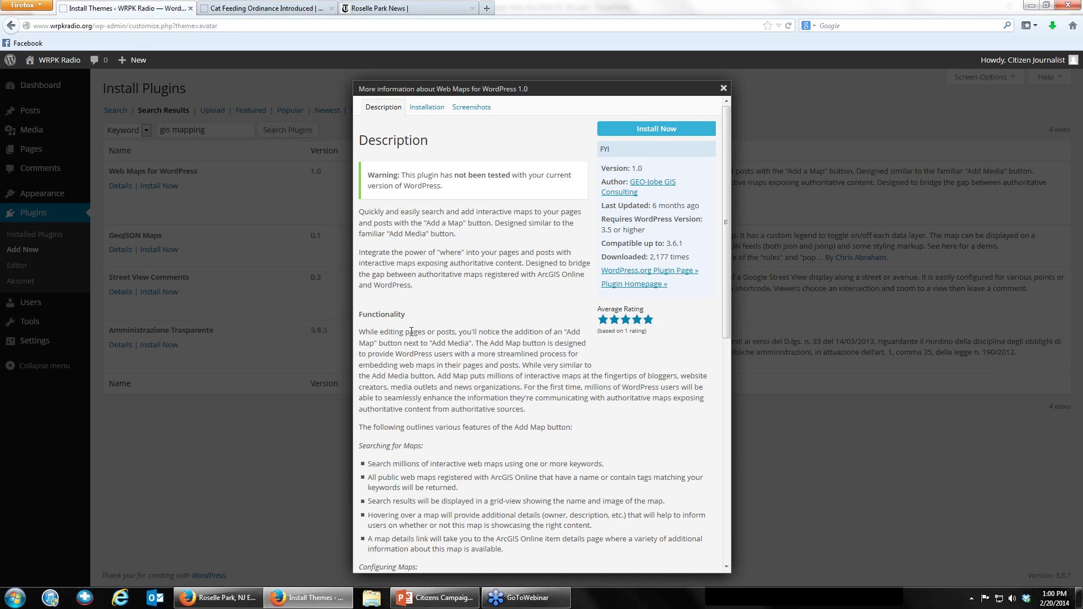
{"action": "scroll", "coordinate": [411, 332], "scroll_direction": "down", "scroll_amount": 2}
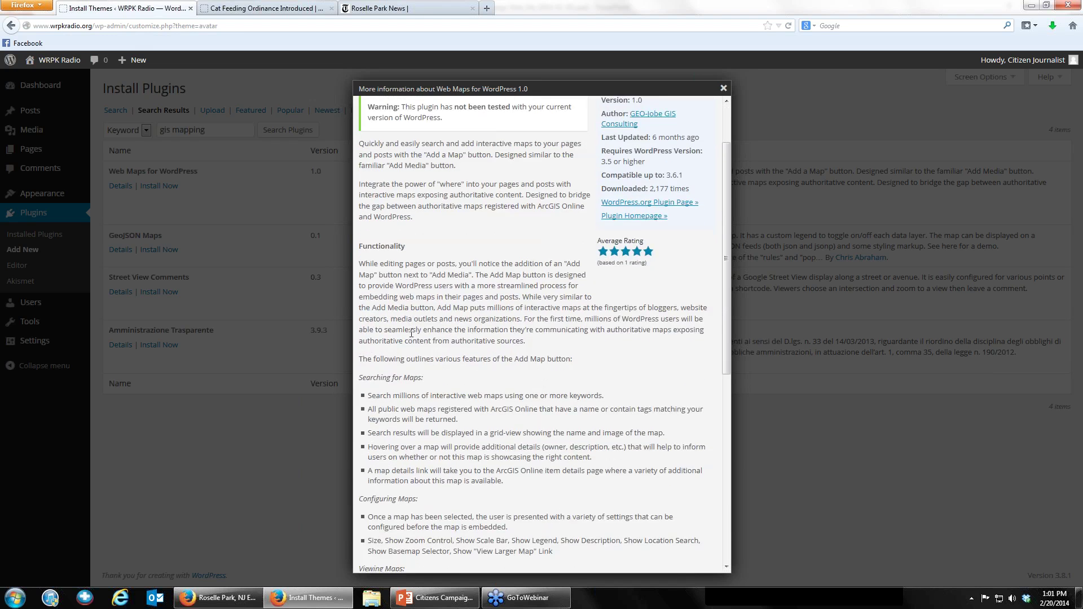
{"action": "scroll", "coordinate": [412, 333], "scroll_direction": "down", "scroll_amount": 1}
{"action": "scroll", "coordinate": [411, 333], "scroll_direction": "down", "scroll_amount": 2}
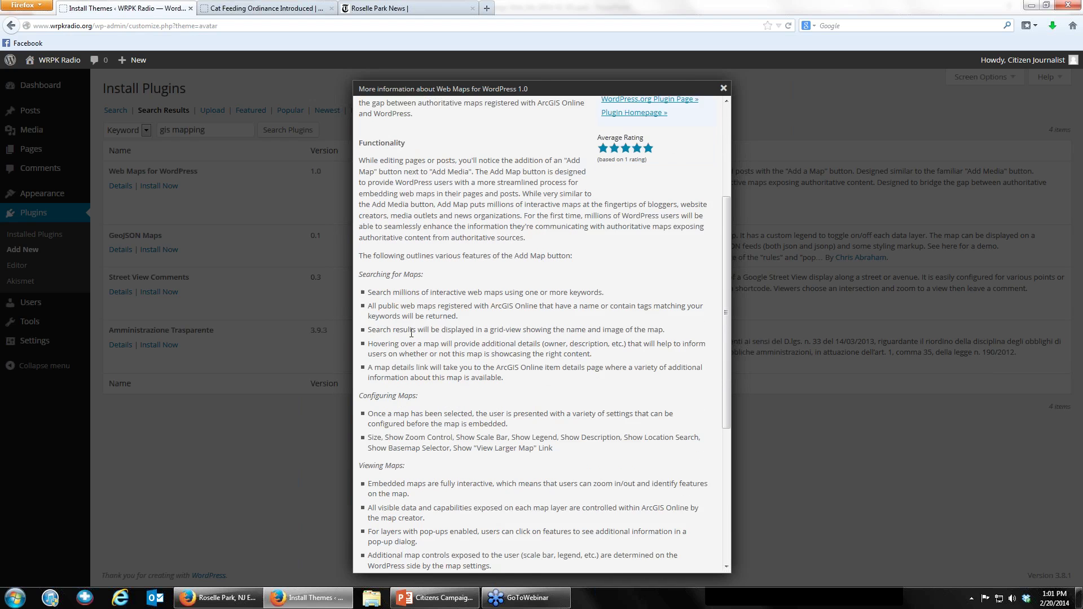
{"action": "scroll", "coordinate": [411, 333], "scroll_direction": "down", "scroll_amount": 1}
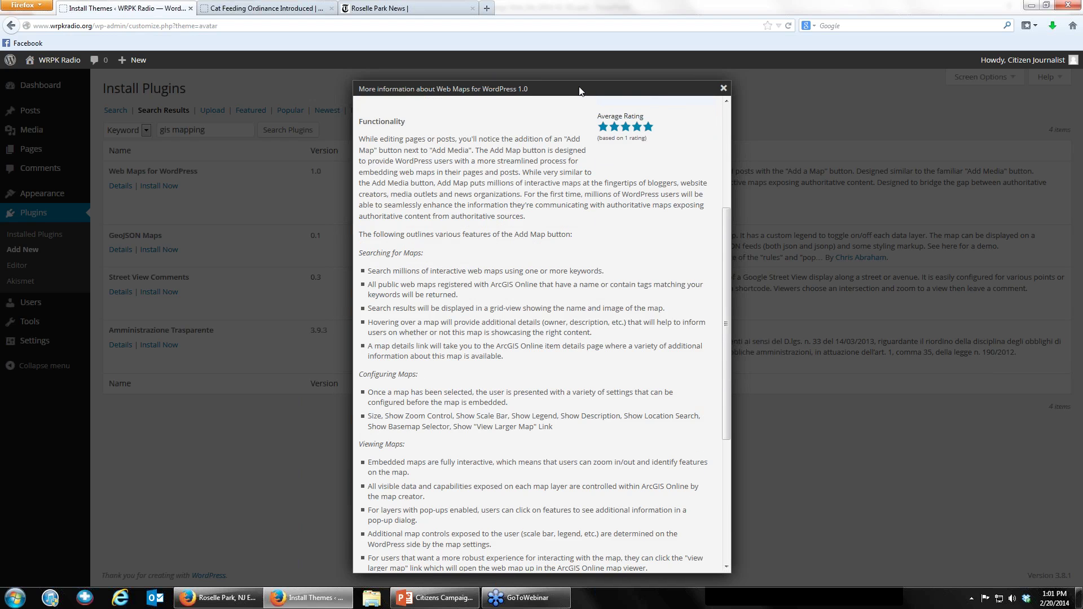
{"action": "left_click_drag", "start_coordinate": [582, 92], "coordinate": [495, 90]}
{"action": "scroll", "coordinate": [510, 227], "scroll_direction": "down", "scroll_amount": 6}
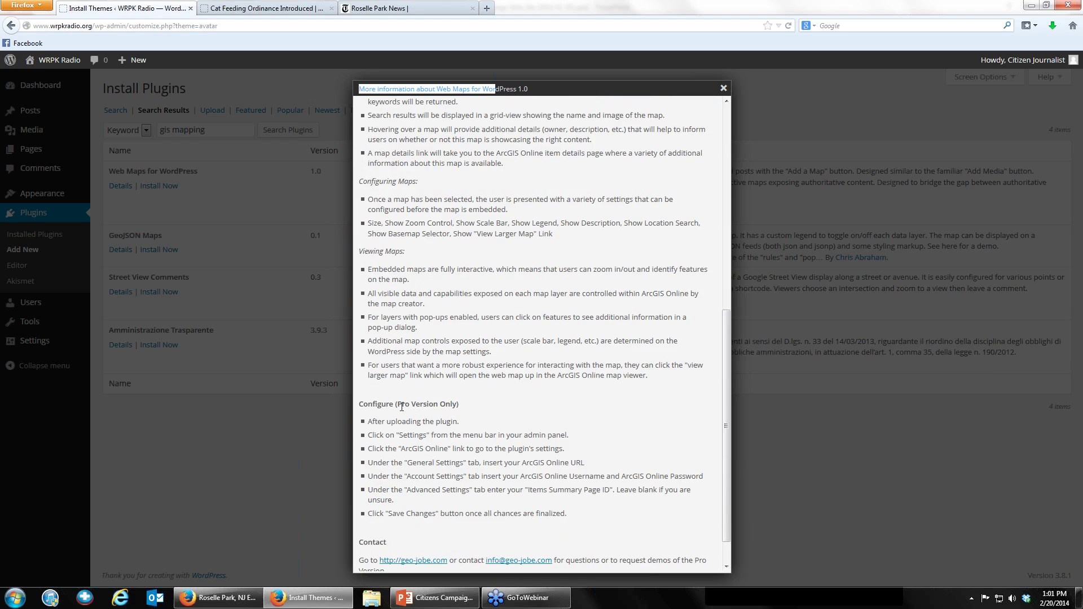
{"action": "left_click_drag", "start_coordinate": [395, 404], "coordinate": [464, 409]}
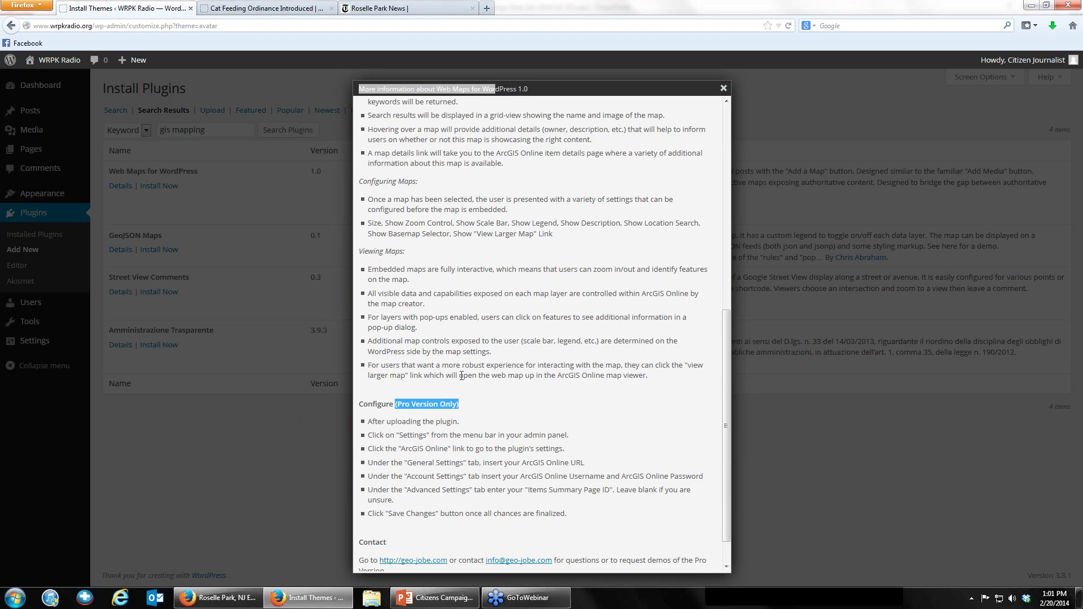
{"action": "scroll", "coordinate": [453, 368], "scroll_direction": "up", "scroll_amount": 12}
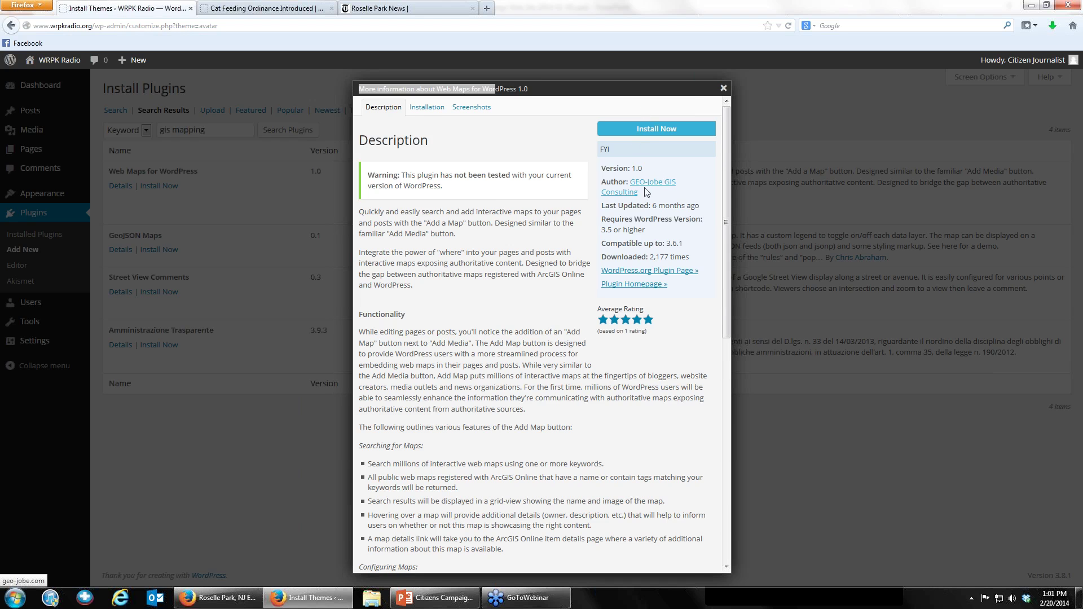
Install and activate the Web Maps for WordPress plugin and open its ArcGIS Online settings.
{"action": "left_click", "coordinate": [652, 130]}
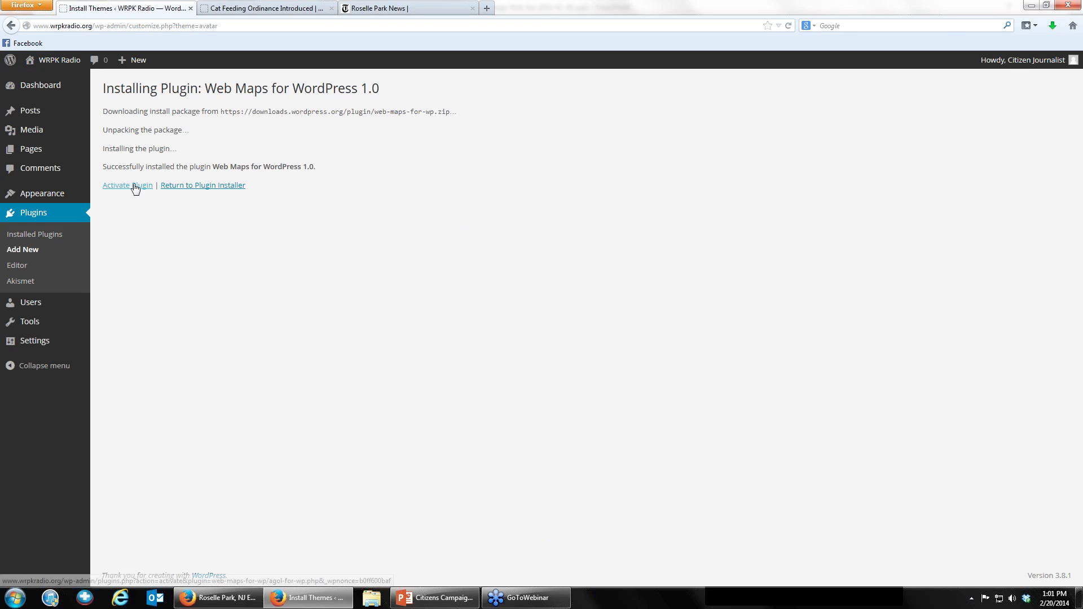
{"action": "left_click", "coordinate": [133, 185]}
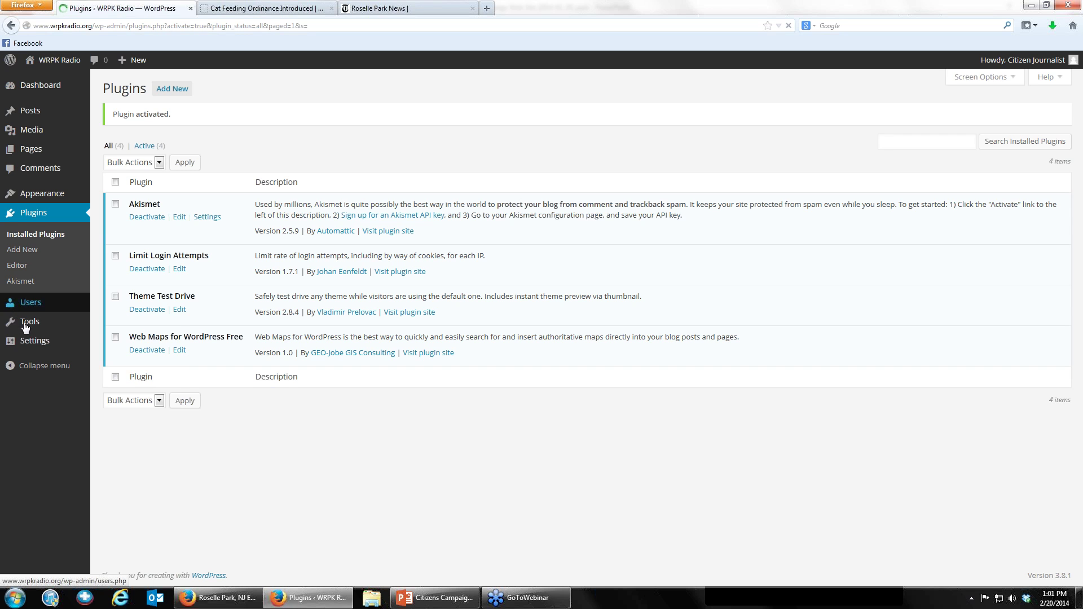
{"action": "mouse_move", "coordinate": [31, 344]}
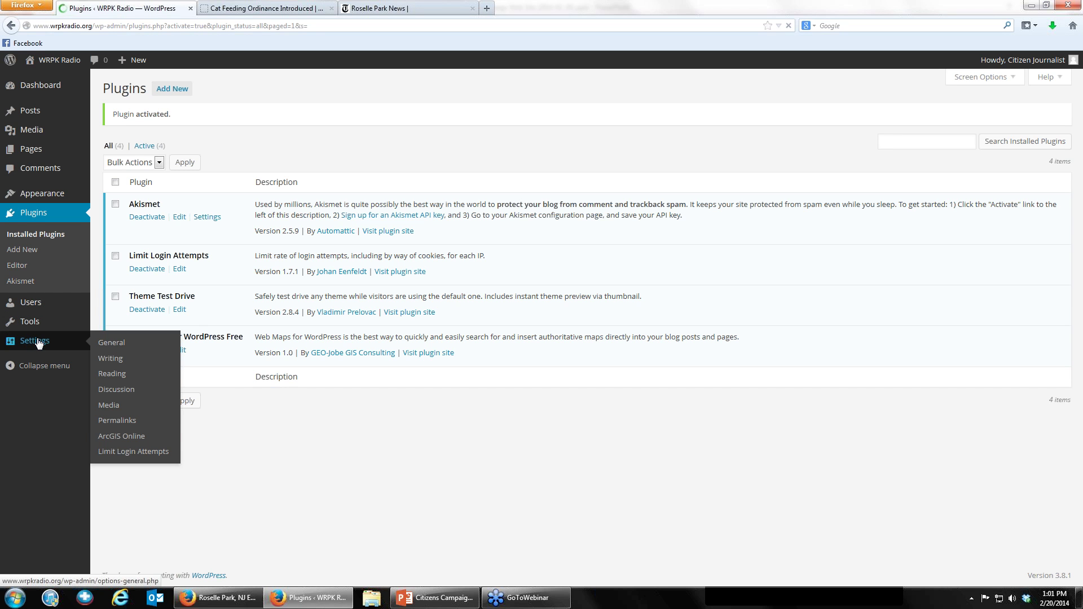
{"action": "left_click", "coordinate": [119, 441]}
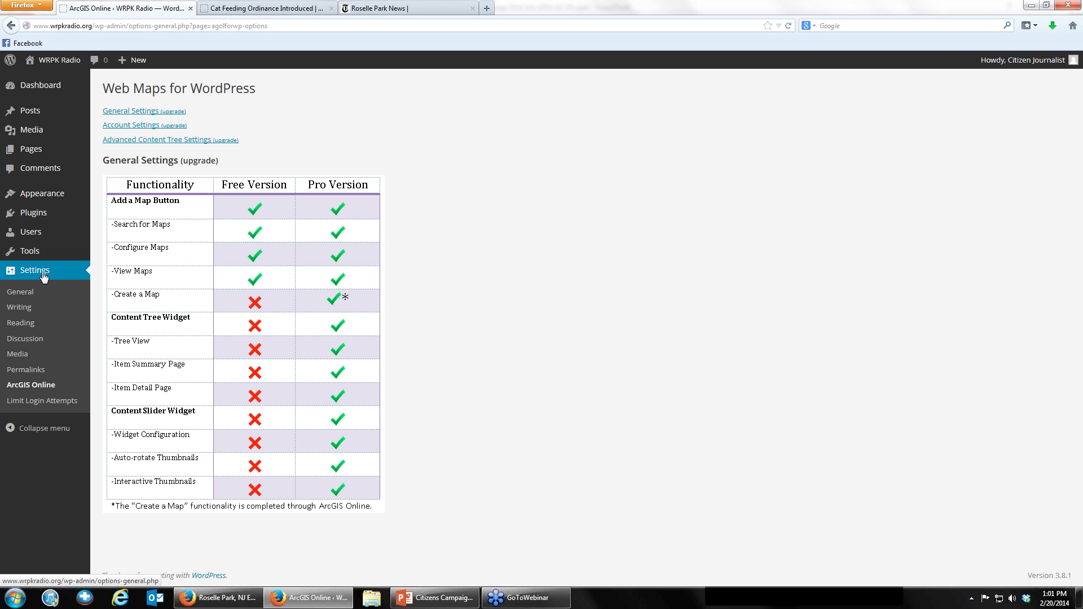
Return to the plugin installer and search again for "gis mapping" plugins.
{"action": "mouse_move", "coordinate": [31, 219]}
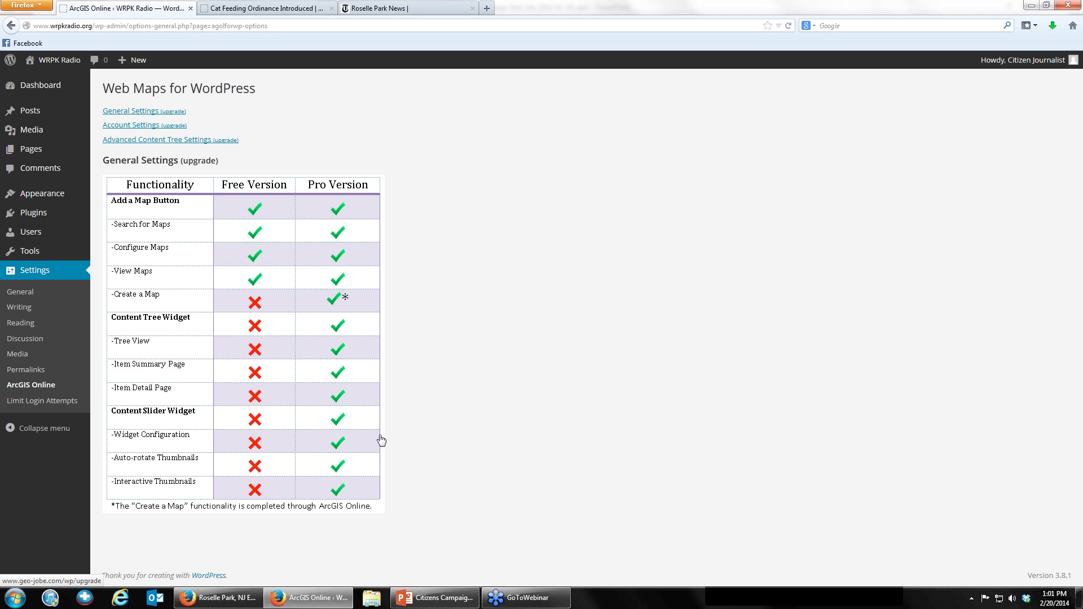
{"action": "left_click", "coordinate": [31, 219]}
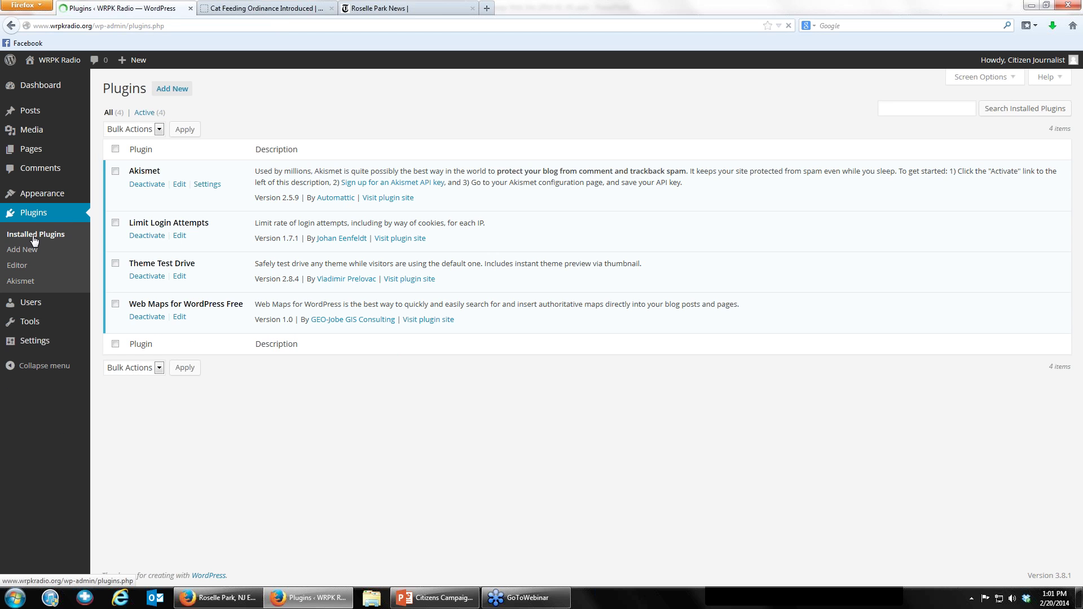
{"action": "left_click", "coordinate": [172, 88]}
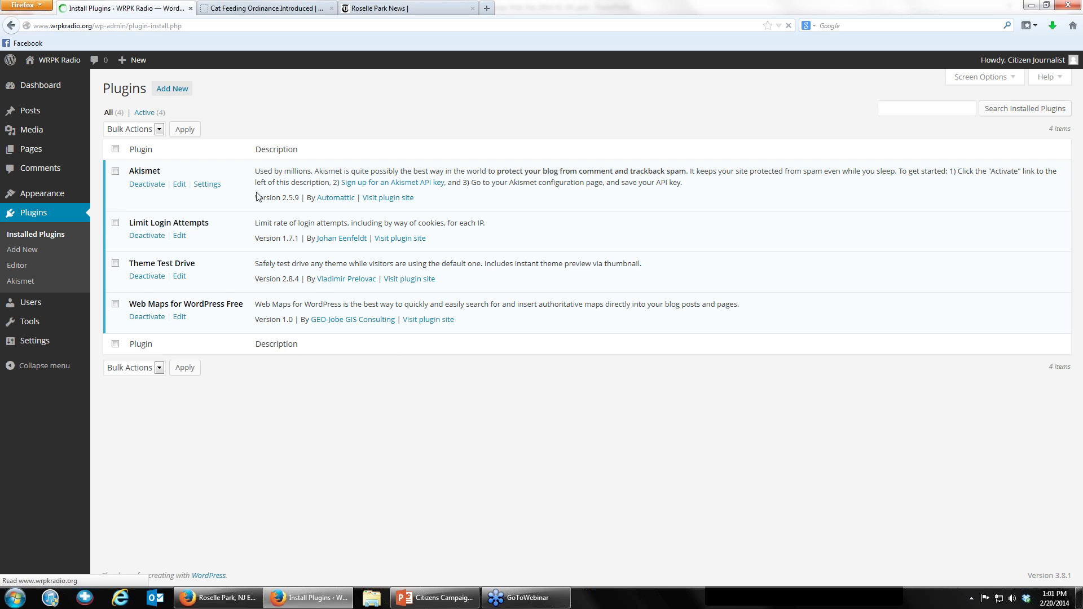
{"action": "left_click", "coordinate": [147, 176]}
{"action": "type", "text": "gis"}
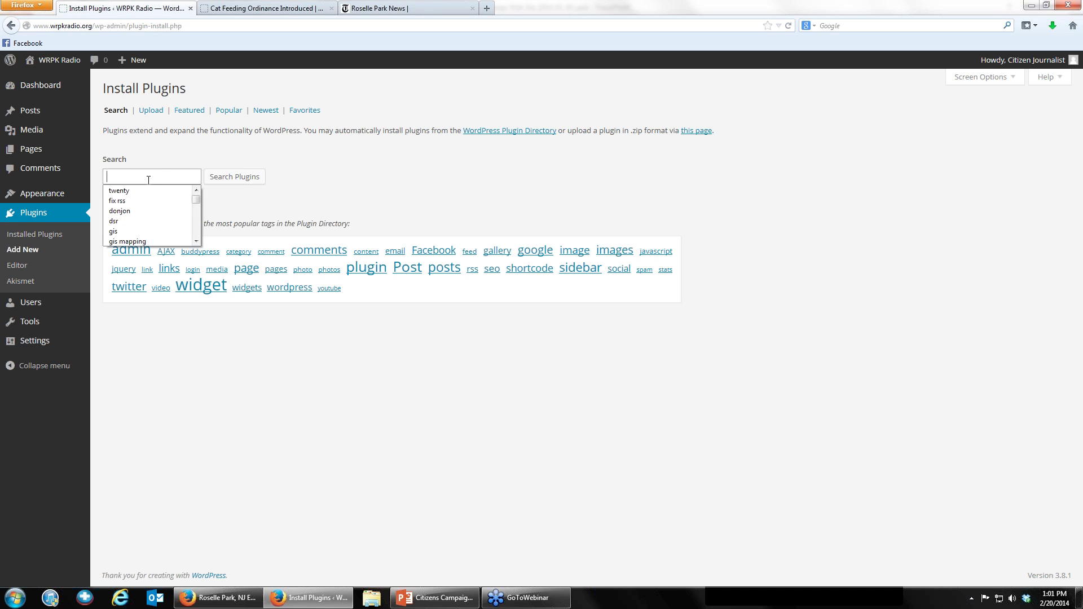
{"action": "type", "text": " ma"}
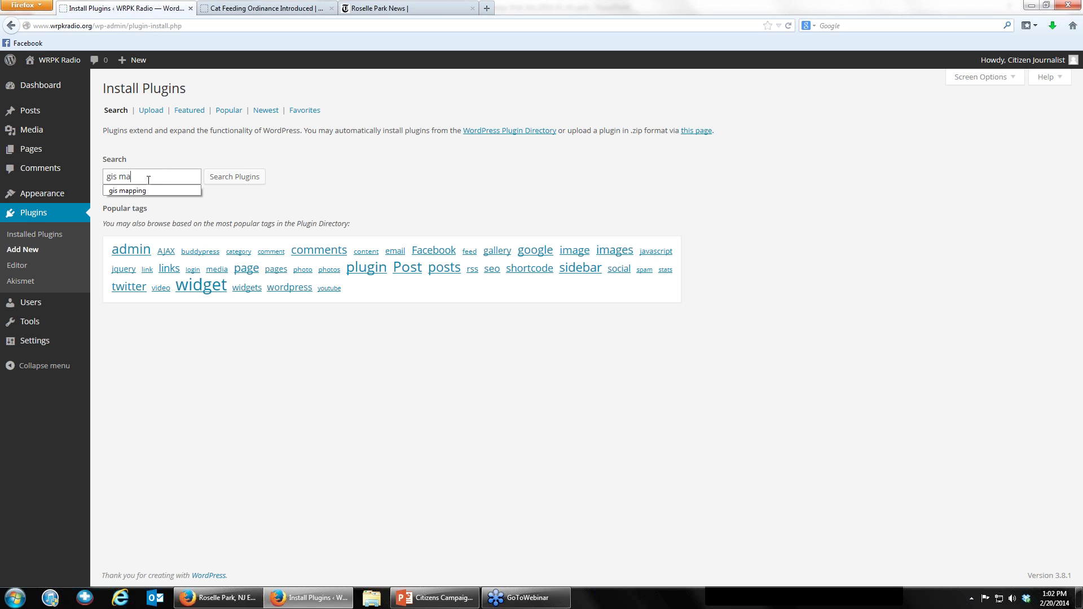
{"action": "type", "text": "pping"}
{"action": "key", "text": "Return"}
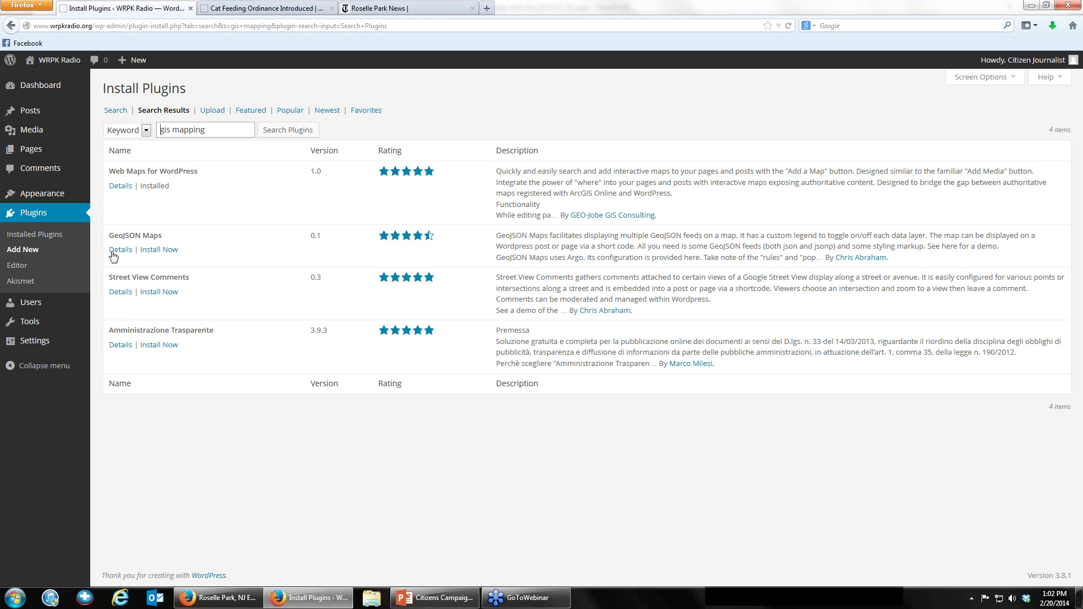
Install the GeoJSON Maps plugin from the search results and activate it.
{"action": "left_click", "coordinate": [167, 250]}
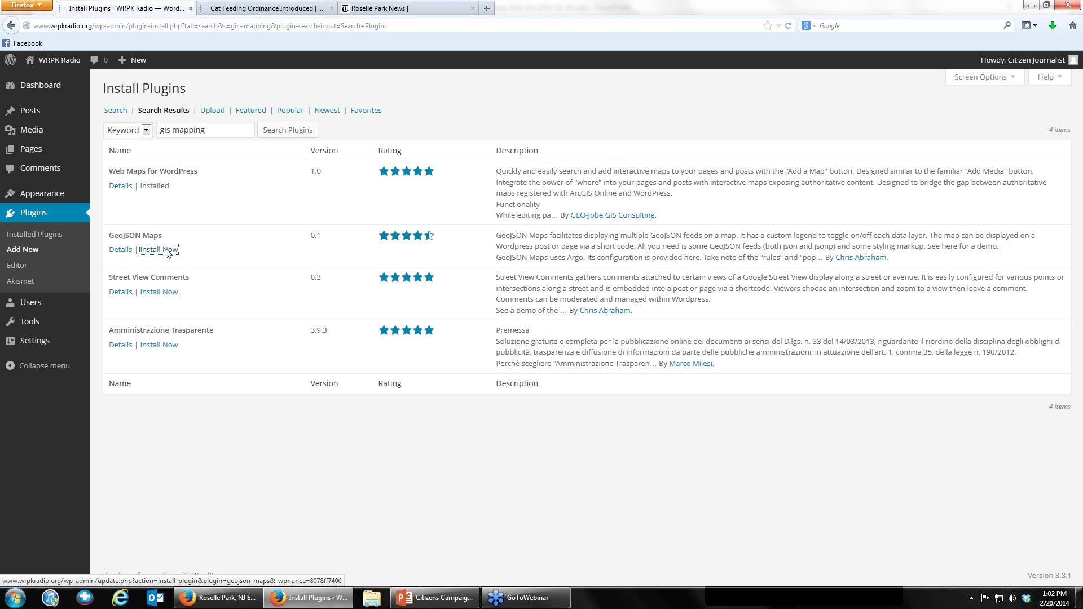
{"action": "key", "text": "Return"}
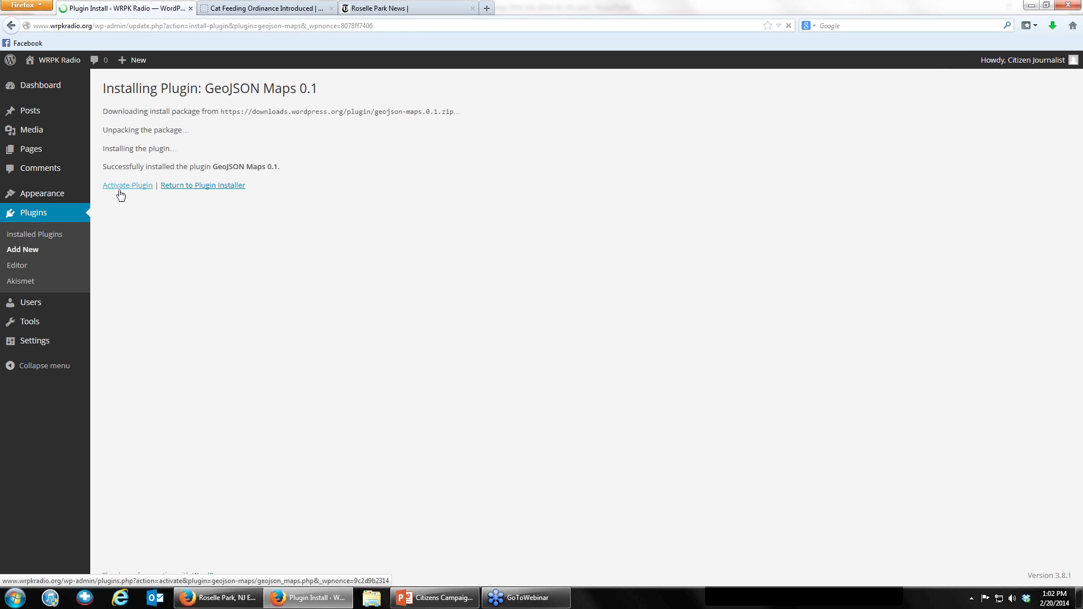
{"action": "left_click", "coordinate": [121, 186]}
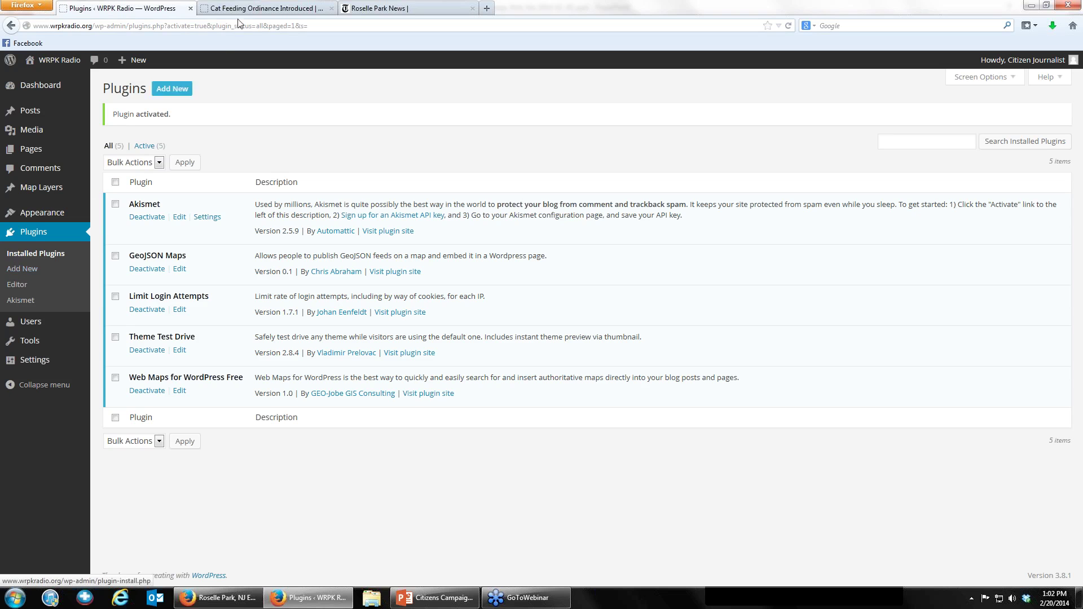
Glance at the Cat Feeding Ordinance post preview and review the site's available widgets and sidebars.
{"action": "left_click", "coordinate": [273, 10]}
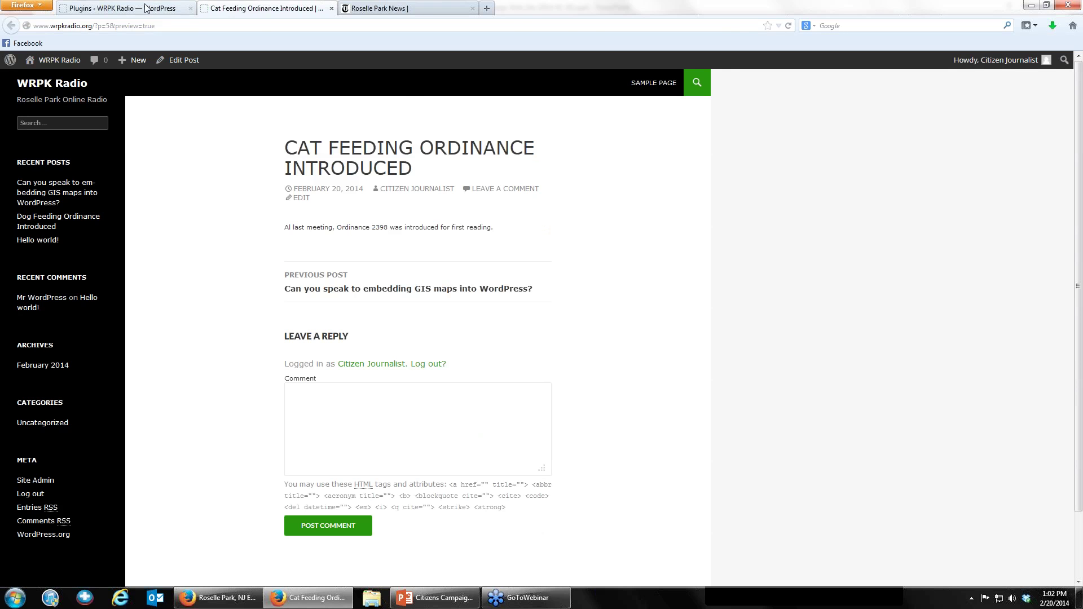
{"action": "left_click", "coordinate": [145, 8]}
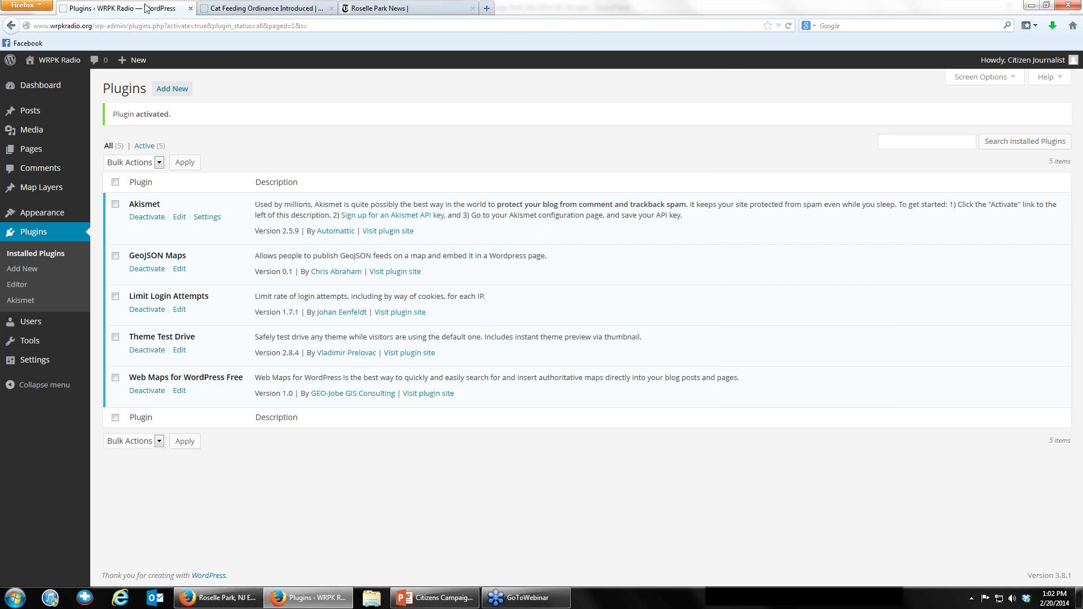
{"action": "left_click", "coordinate": [25, 268]}
{"action": "mouse_move", "coordinate": [51, 213]}
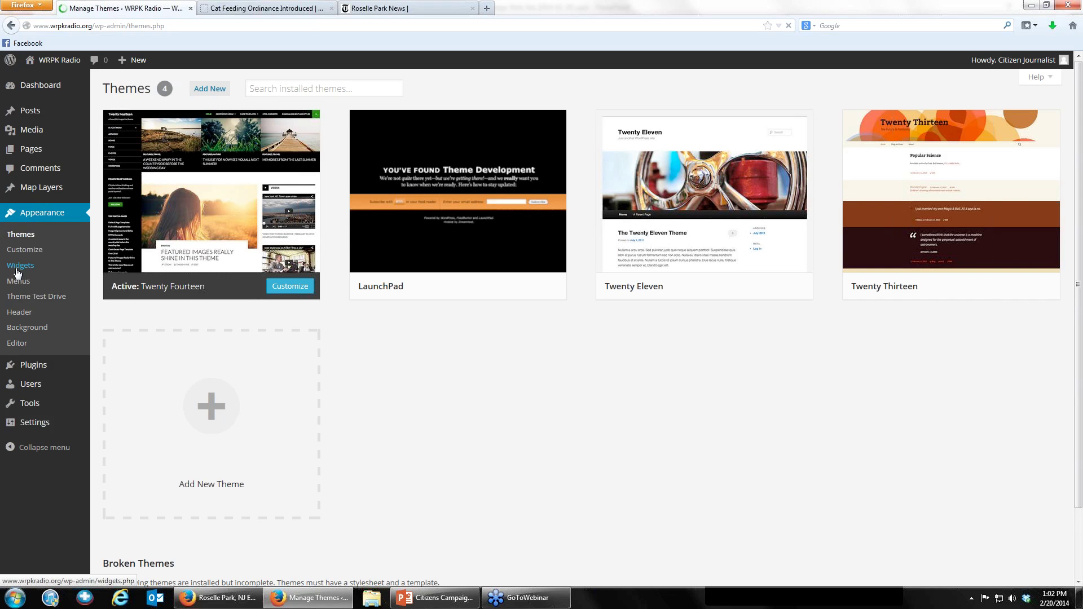
{"action": "left_click", "coordinate": [17, 270]}
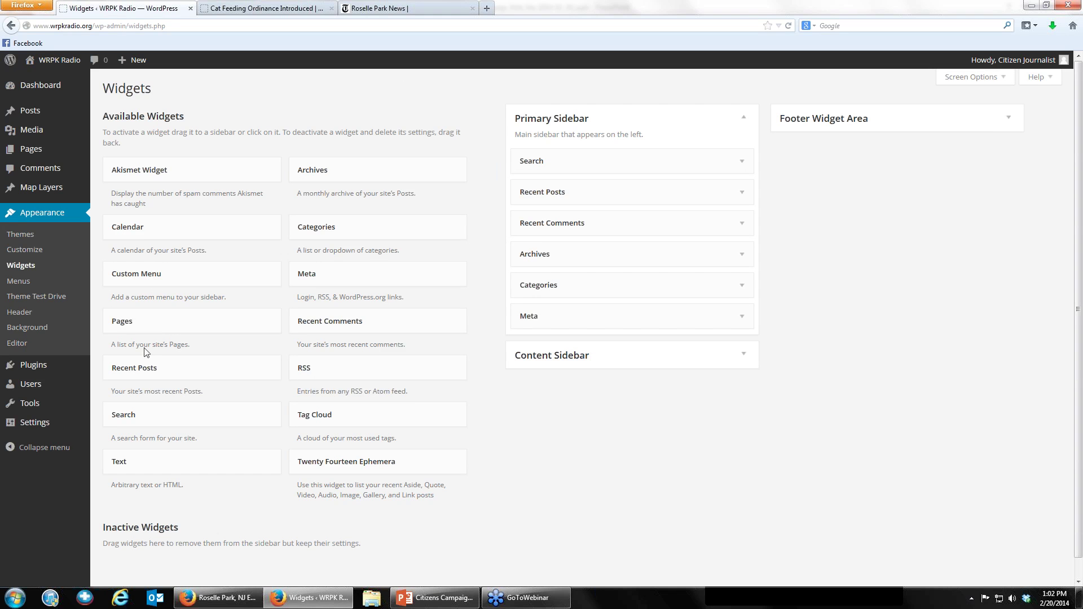
{"action": "scroll", "coordinate": [144, 385], "scroll_direction": "down", "scroll_amount": 1}
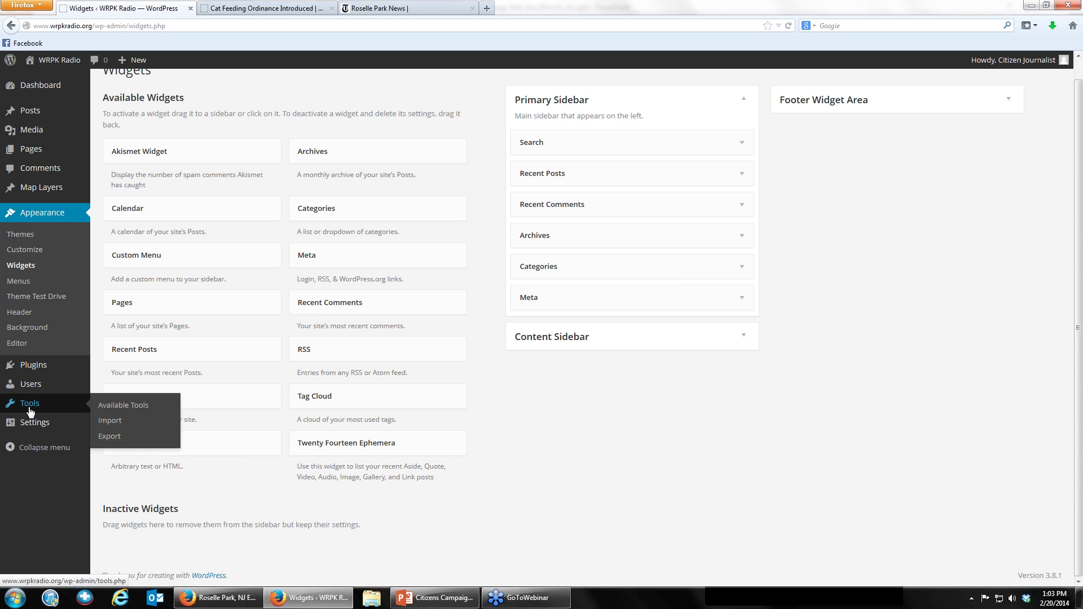
Open the GeoJSON Maps settings and go through the zoom, latitude and longitude fields without entering values.
{"action": "mouse_move", "coordinate": [32, 424]}
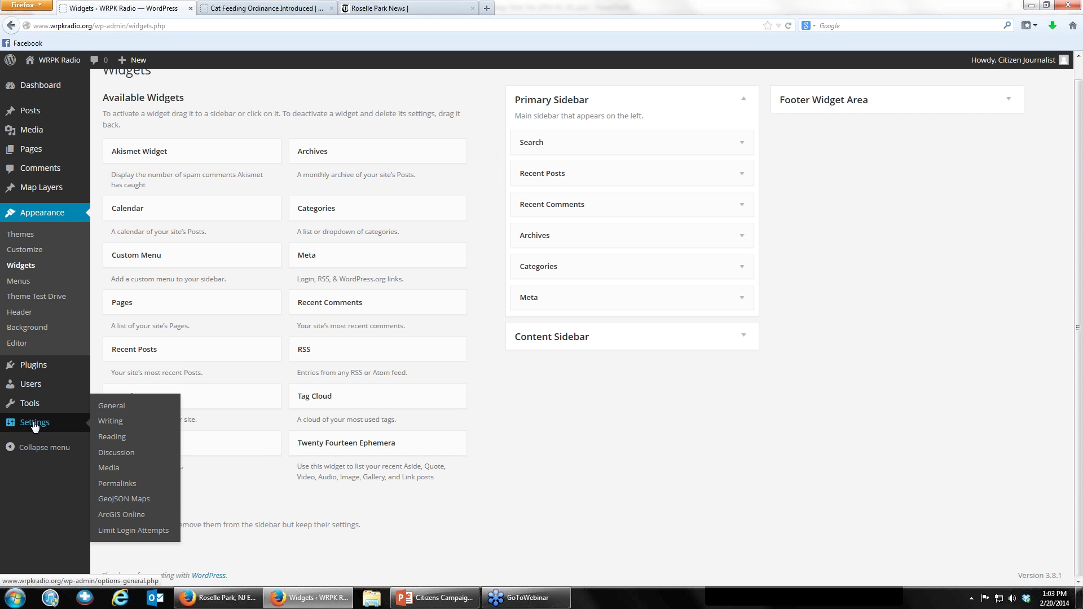
{"action": "left_click", "coordinate": [121, 500]}
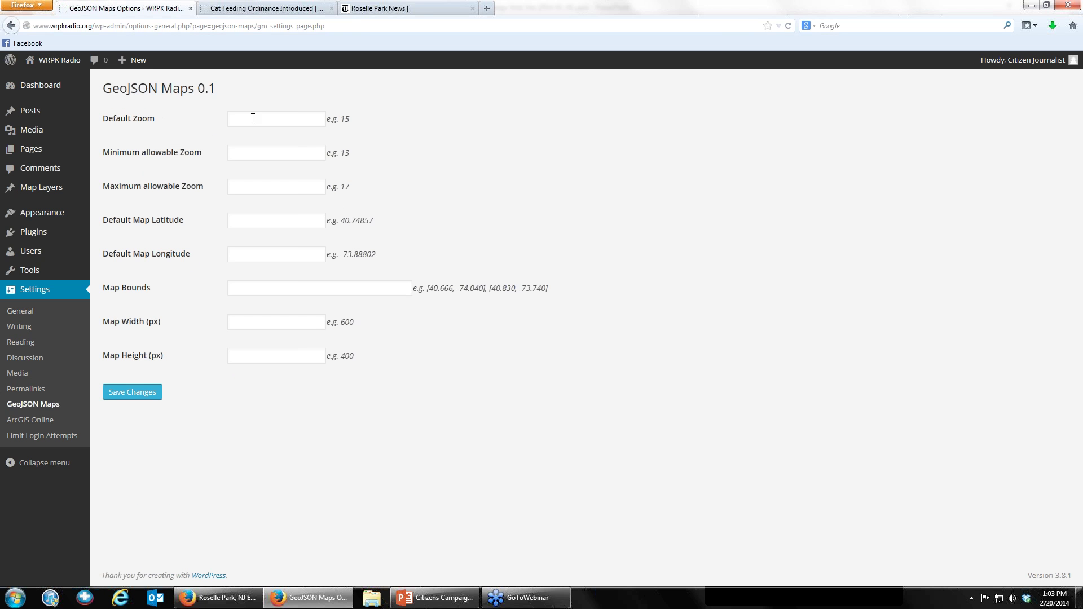
{"action": "left_click", "coordinate": [291, 117]}
{"action": "left_click", "coordinate": [266, 153]}
{"action": "left_click", "coordinate": [255, 190]}
{"action": "left_click", "coordinate": [246, 219]}
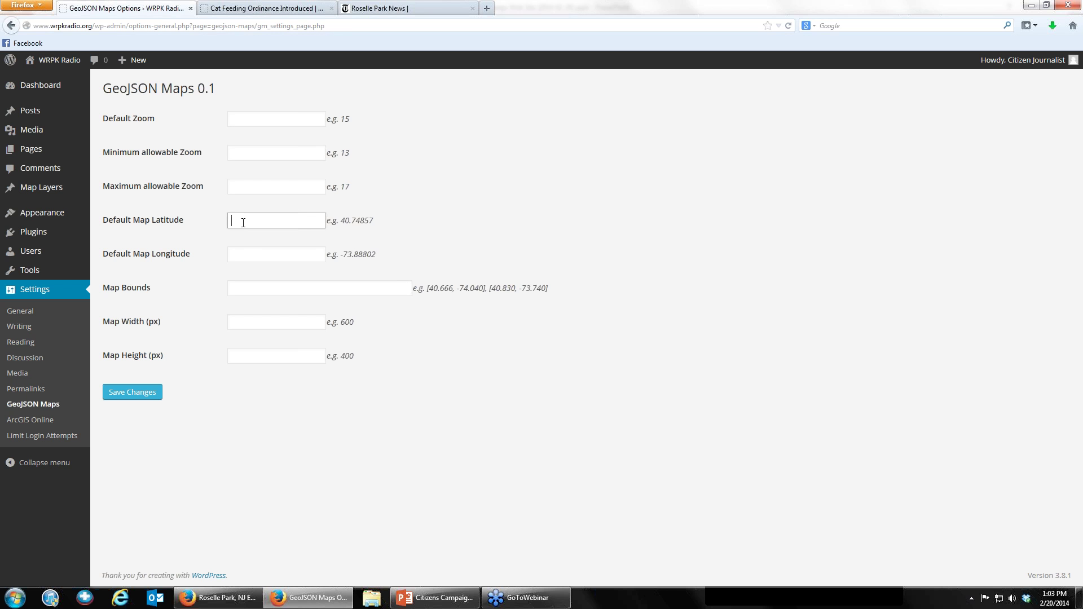
{"action": "left_click", "coordinate": [238, 251]}
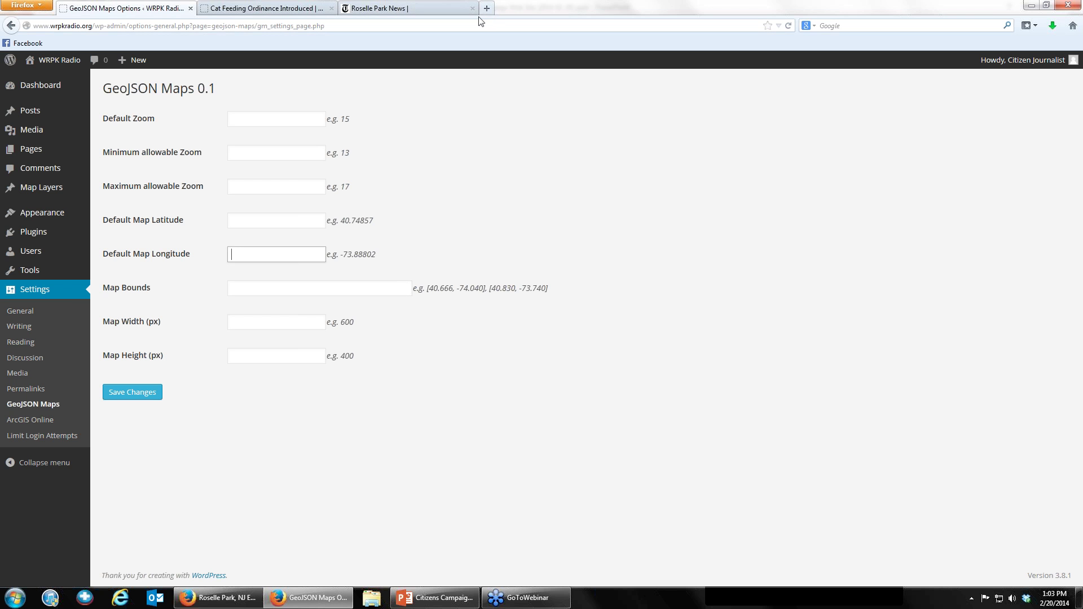
Open a new browser tab and switch to the Roselle Park News site.
{"action": "mouse_move", "coordinate": [27, 273]}
{"action": "left_click", "coordinate": [488, 10]}
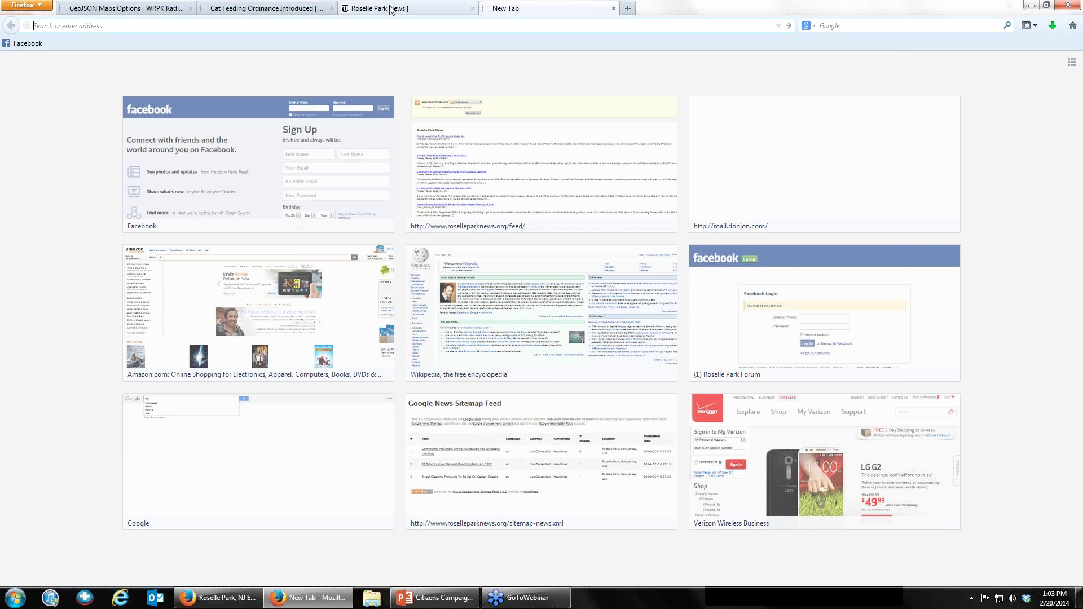
{"action": "left_click", "coordinate": [391, 10]}
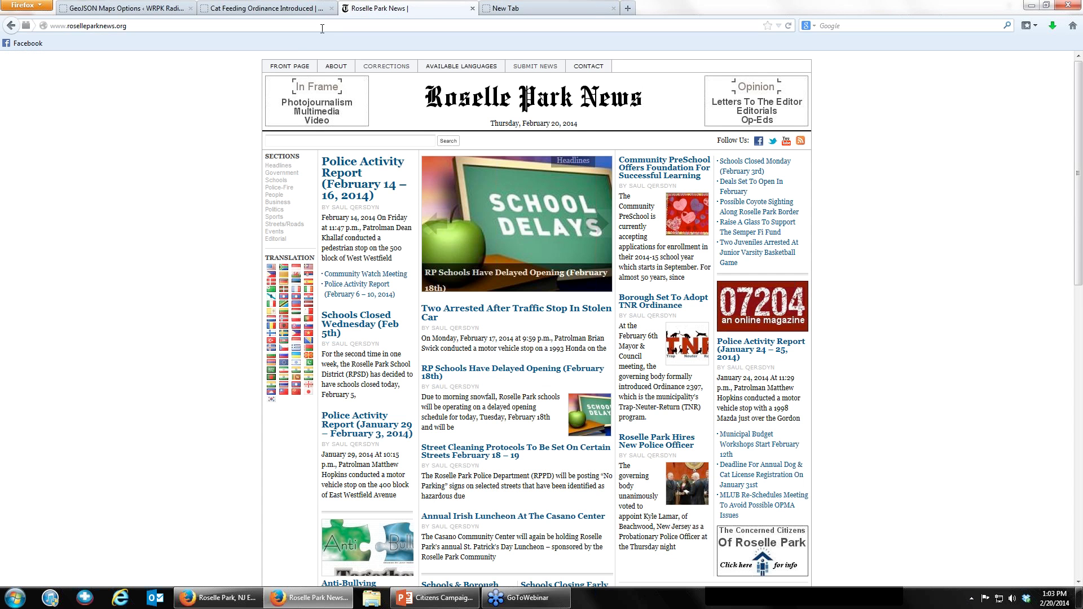
Visit the roselleparkonline.com site in the current browser tab.
{"action": "left_click", "coordinate": [293, 30]}
{"action": "key", "text": "ctrl+a"}
{"action": "type", "text": "rosellepa"}
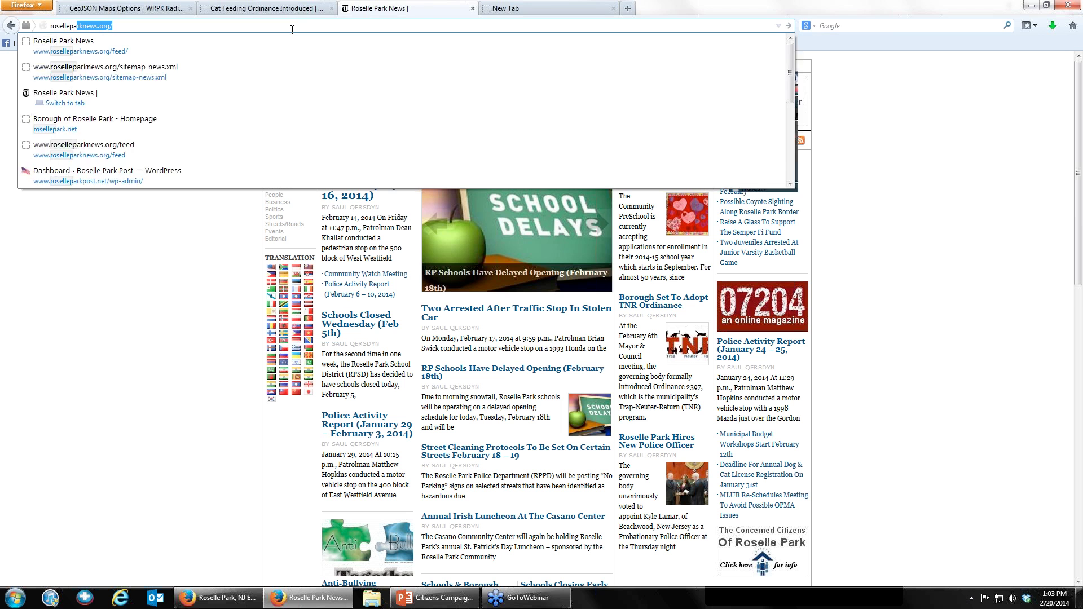
{"action": "type", "text": "rkon"}
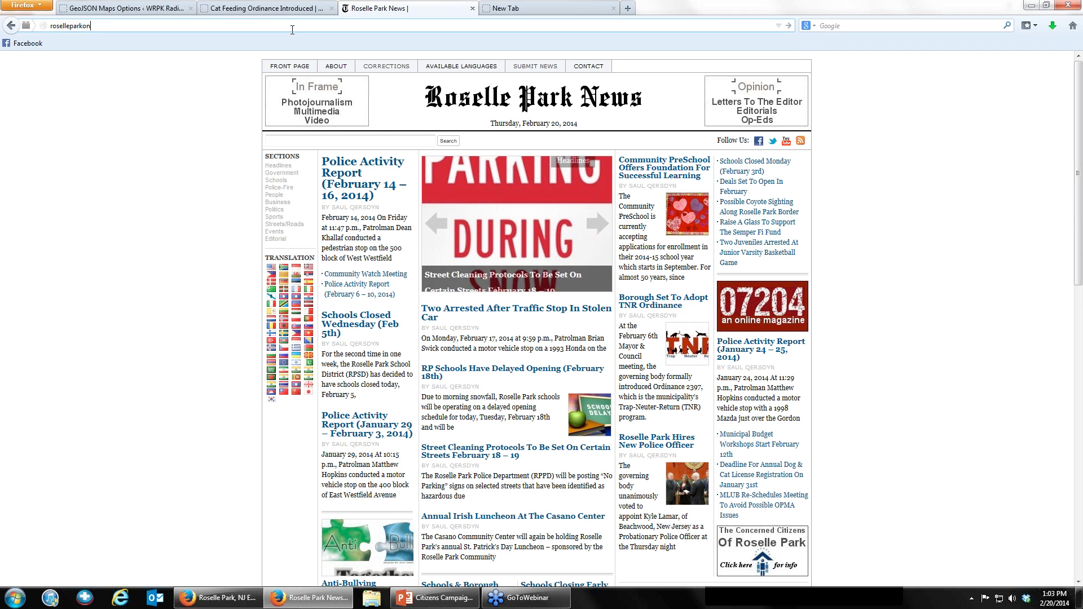
{"action": "type", "text": "line.com"}
{"action": "key", "text": "Return"}
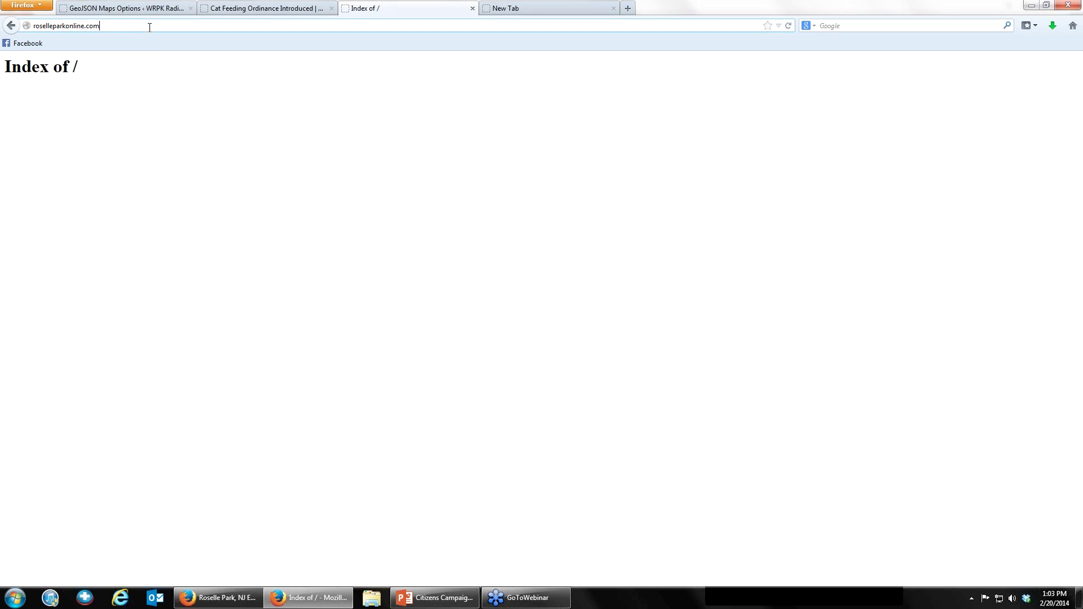
Search the web for "wordpress directory theme" and show the results for the correctly spelled query.
{"action": "key", "text": "ctrl+a"}
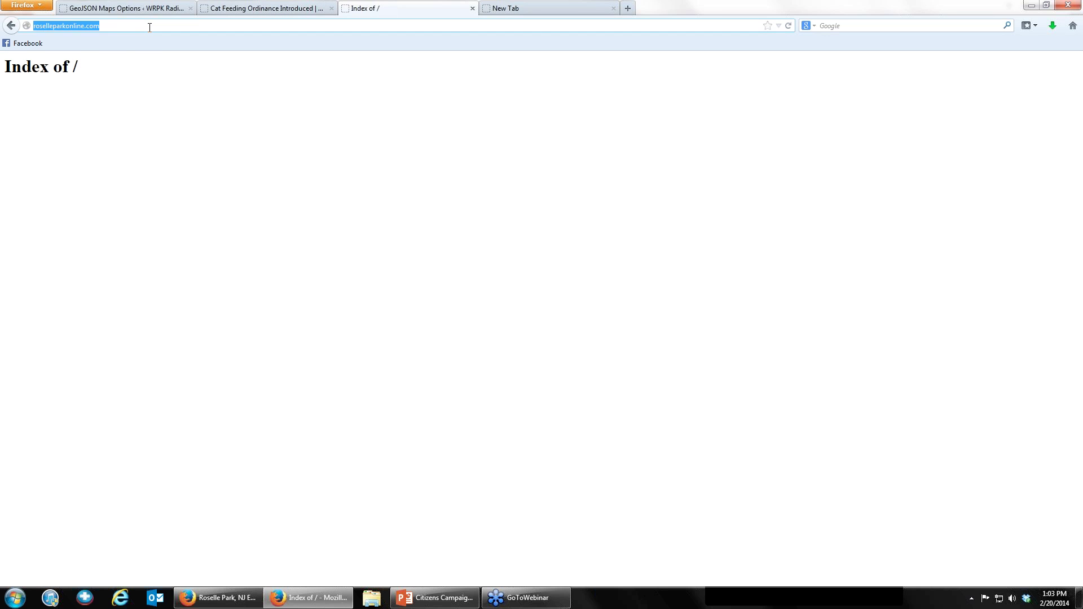
{"action": "type", "text": "wrodpres"}
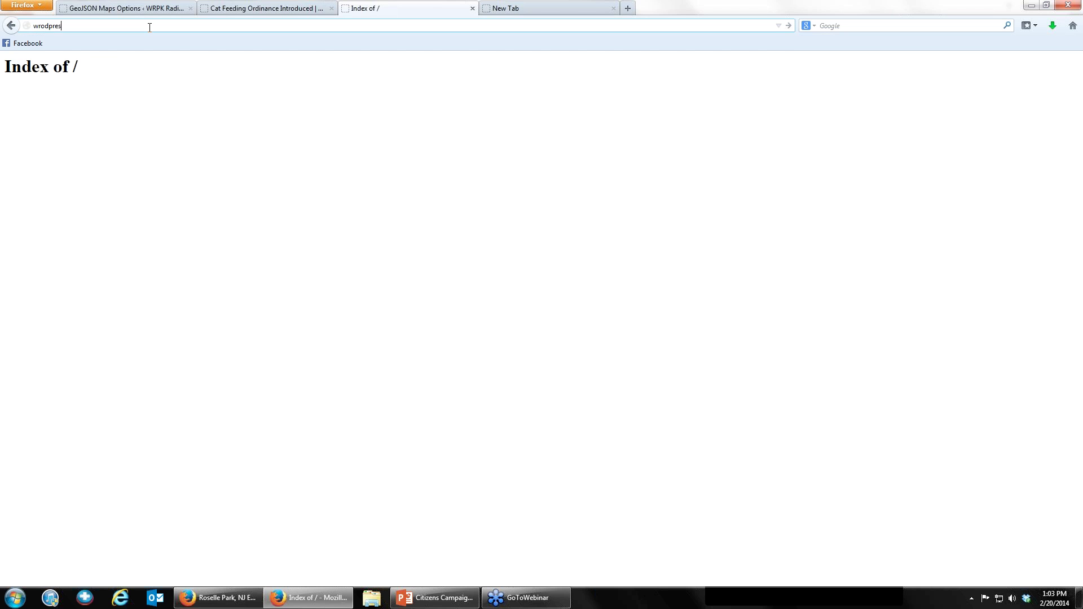
{"action": "type", "text": "s directory theme"}
{"action": "key", "text": "Return"}
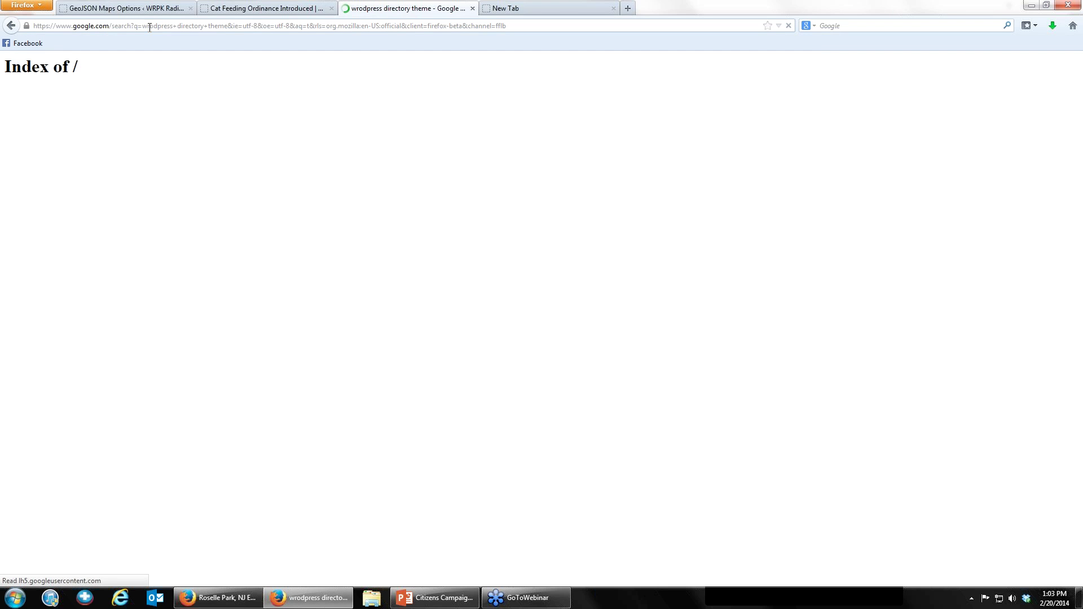
{"action": "left_click", "coordinate": [179, 157]}
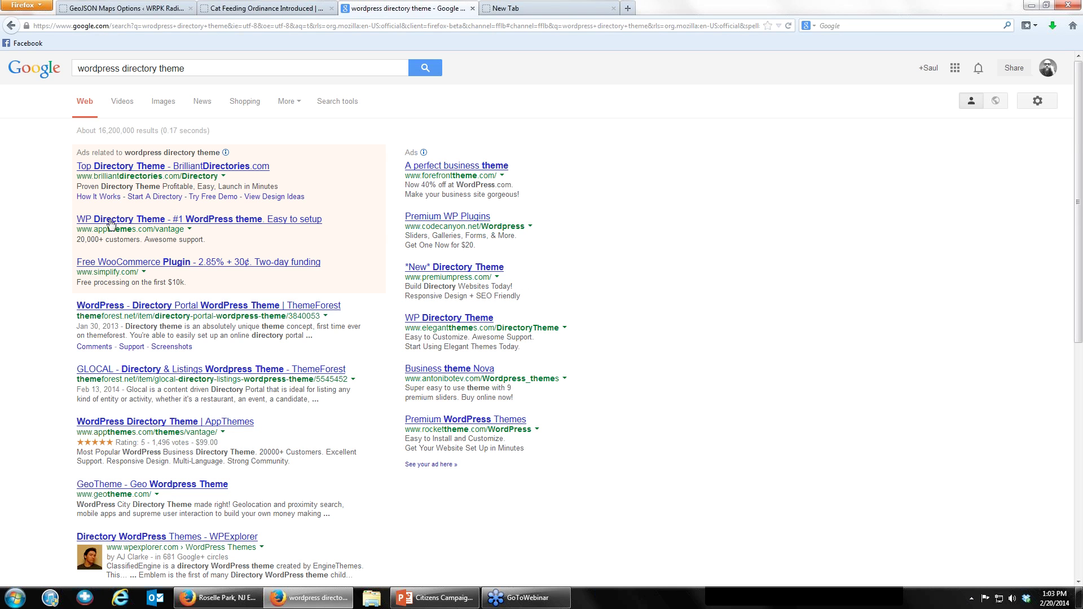
Return to the WRPK Radio admin and view the ArcGIS Online general settings with the free and pro version comparison.
{"action": "left_click", "coordinate": [286, 9]}
{"action": "left_click", "coordinate": [124, 8]}
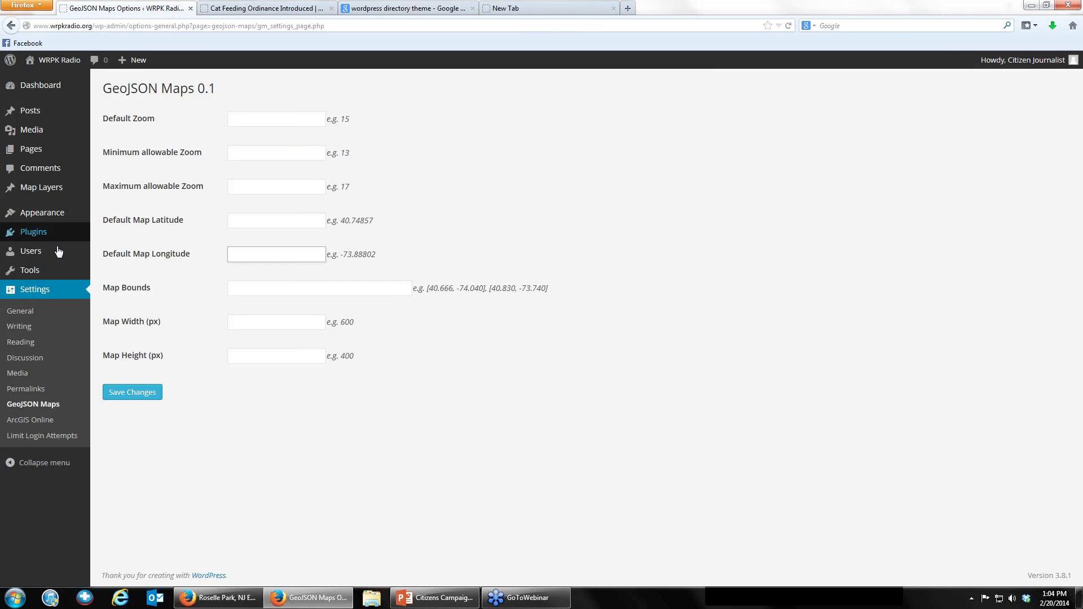
{"action": "left_click", "coordinate": [36, 425]}
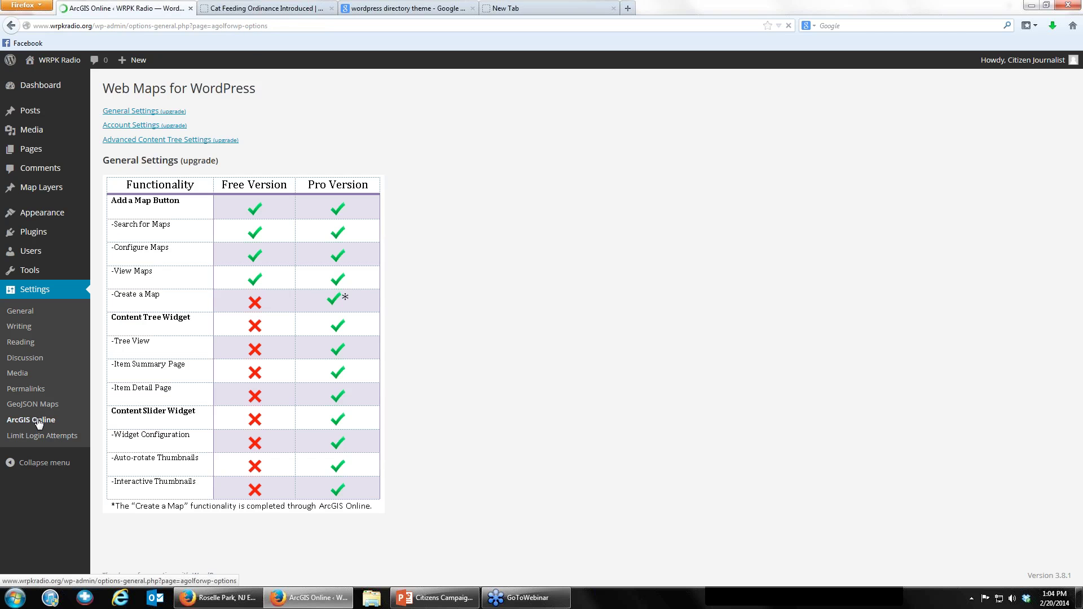
{"action": "left_click", "coordinate": [130, 111]}
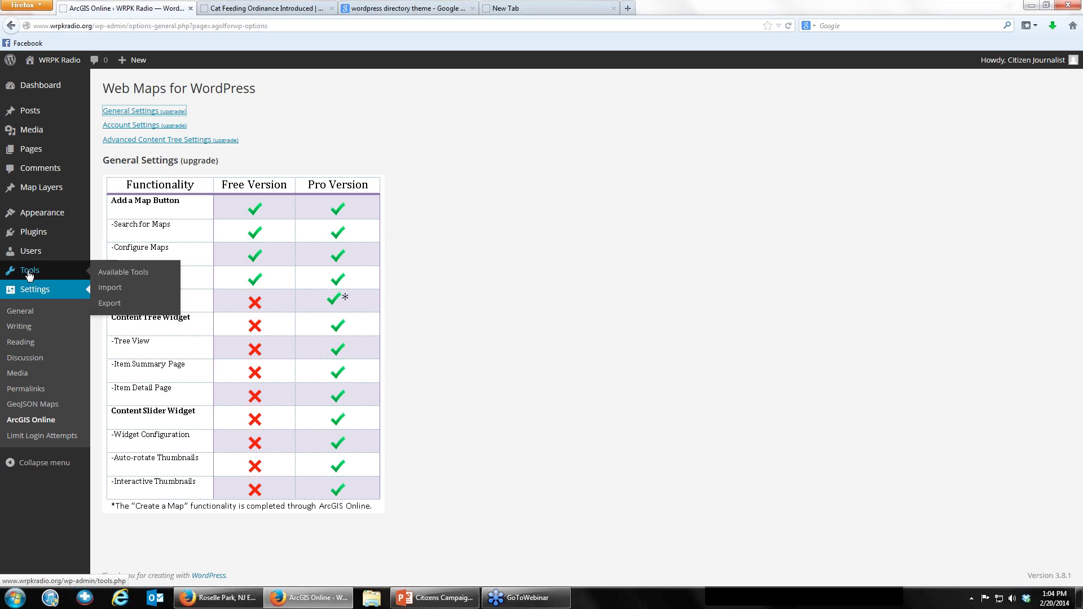
Search the WordPress plugin installer for "google map" by keyword.
{"action": "left_click", "coordinate": [33, 235]}
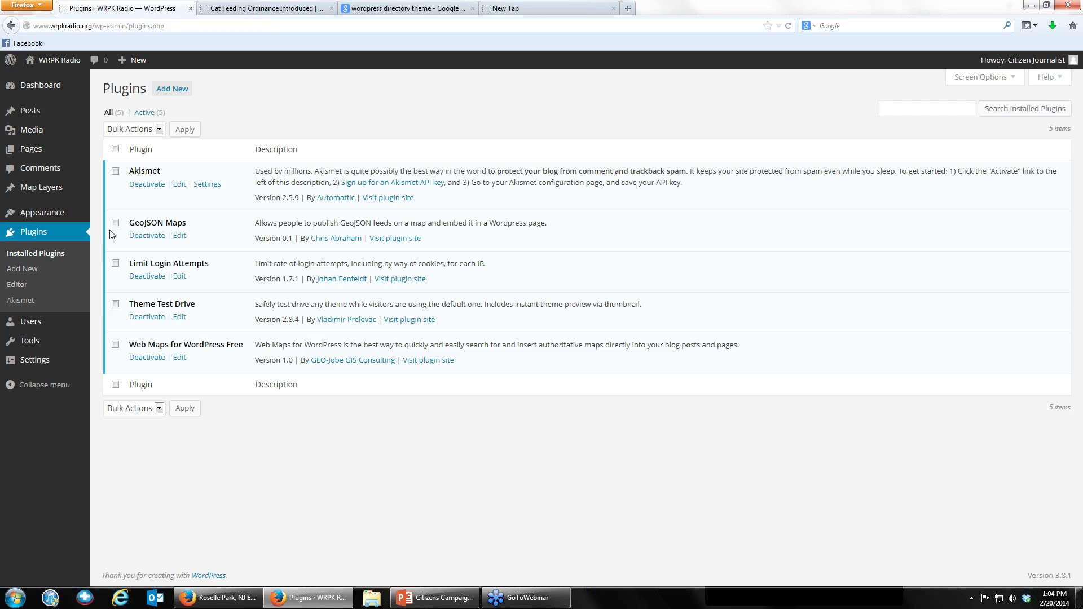
{"action": "left_click", "coordinate": [172, 91]}
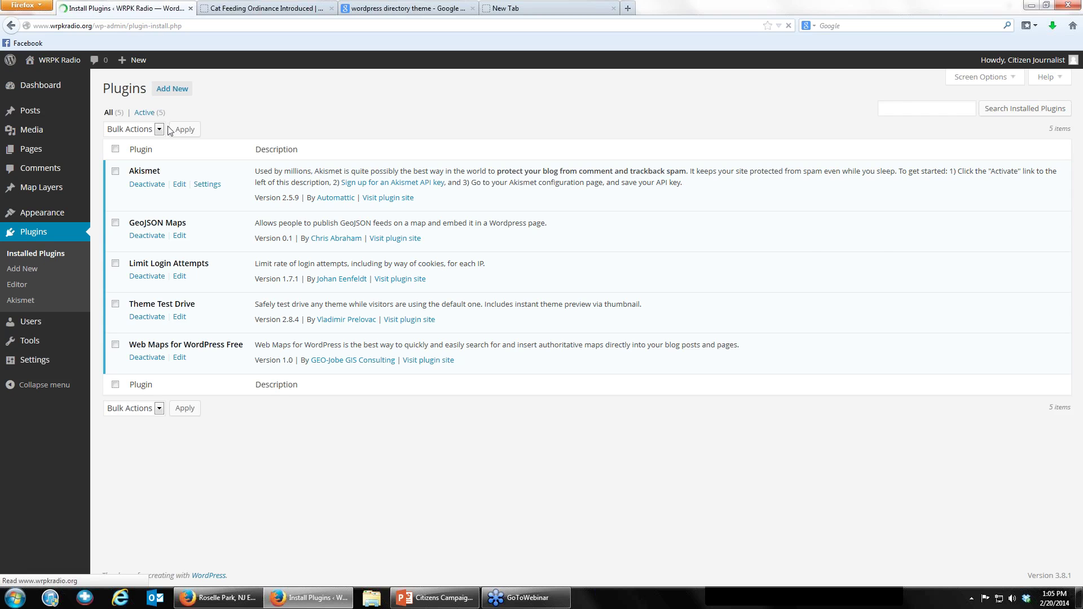
{"action": "left_click", "coordinate": [140, 182]}
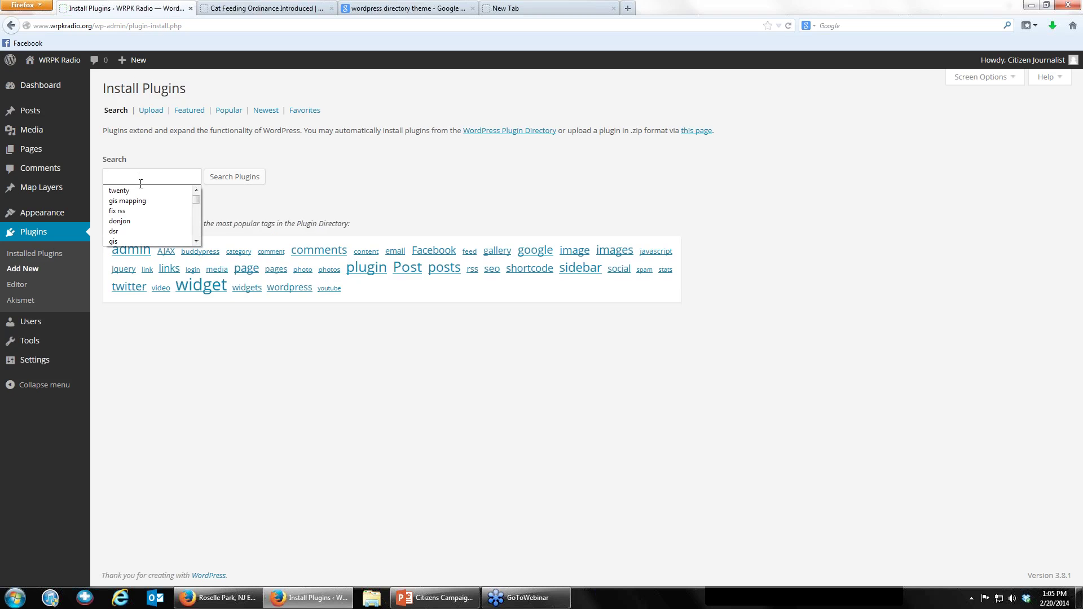
{"action": "type", "text": "googel map"}
{"action": "key", "text": "Return"}
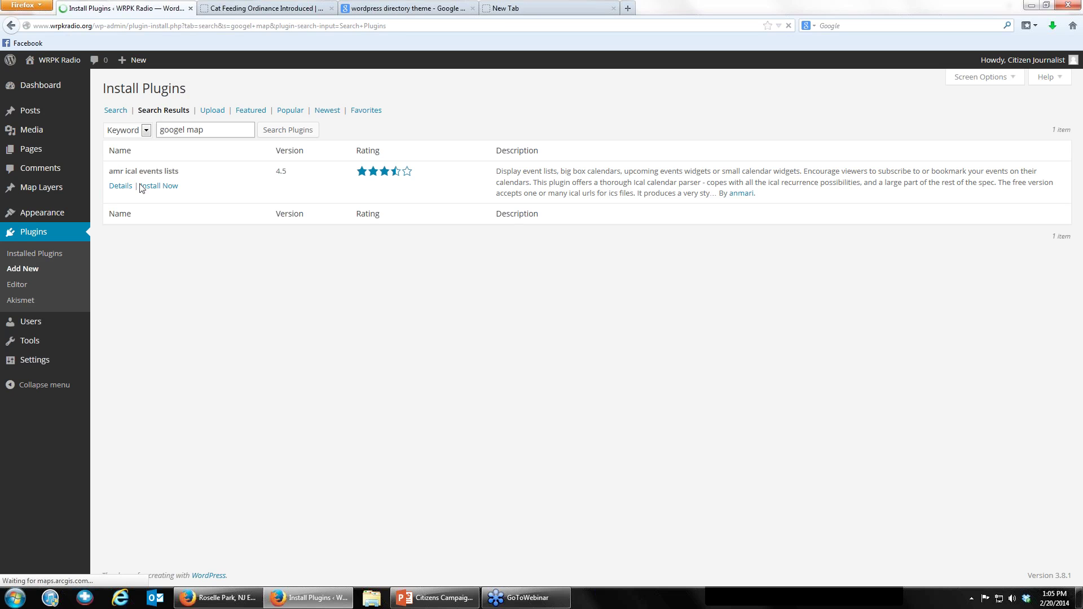
{"action": "left_click", "coordinate": [184, 130]}
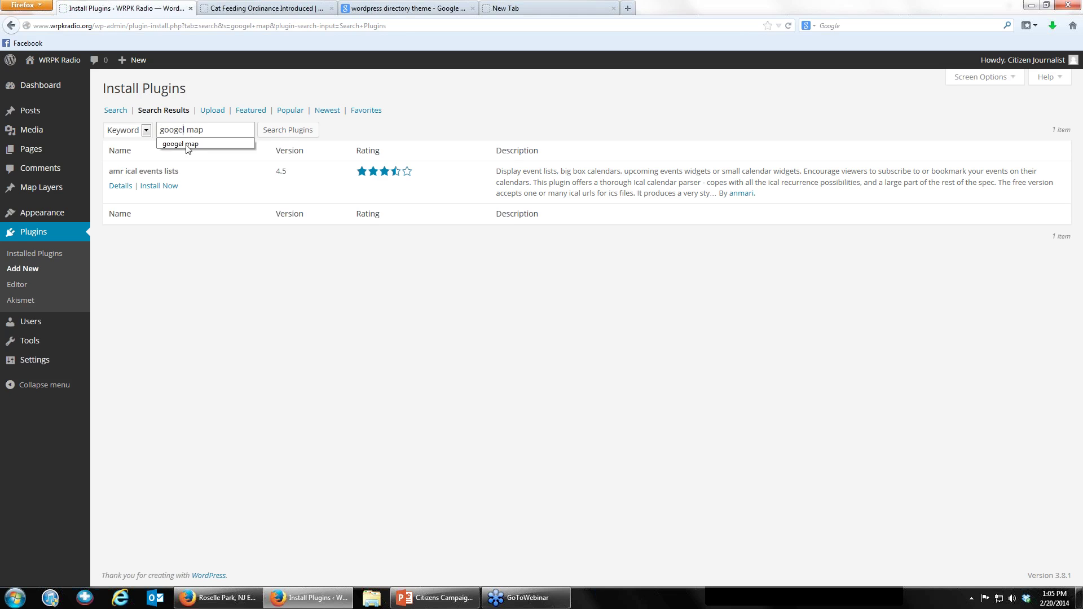
{"action": "key", "text": "BackSpace"}
{"action": "key", "text": "BackSpace"}
{"action": "type", "text": "le"}
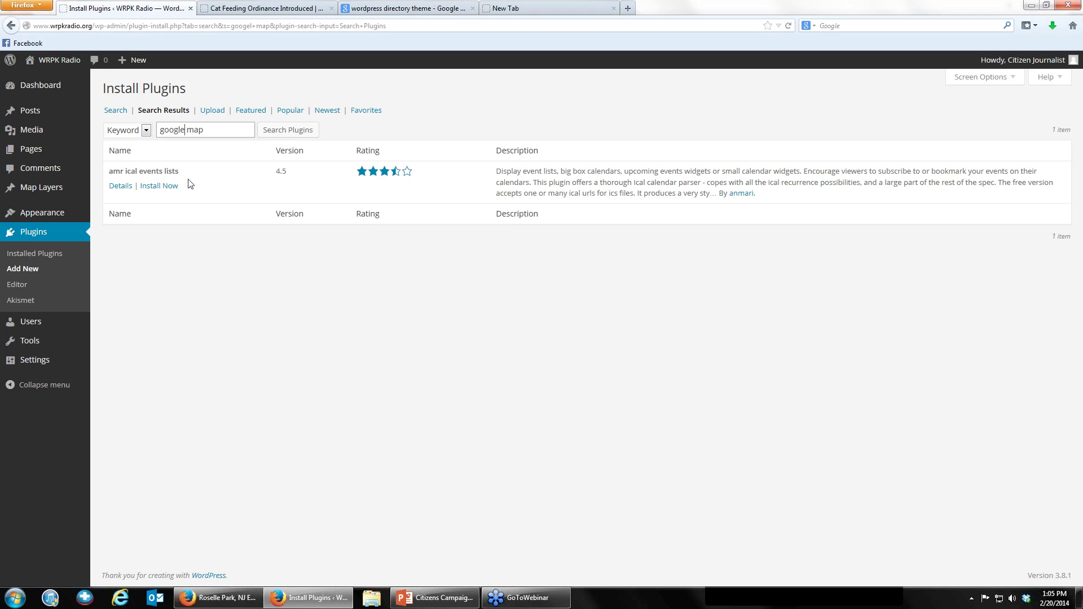
{"action": "key", "text": "Return"}
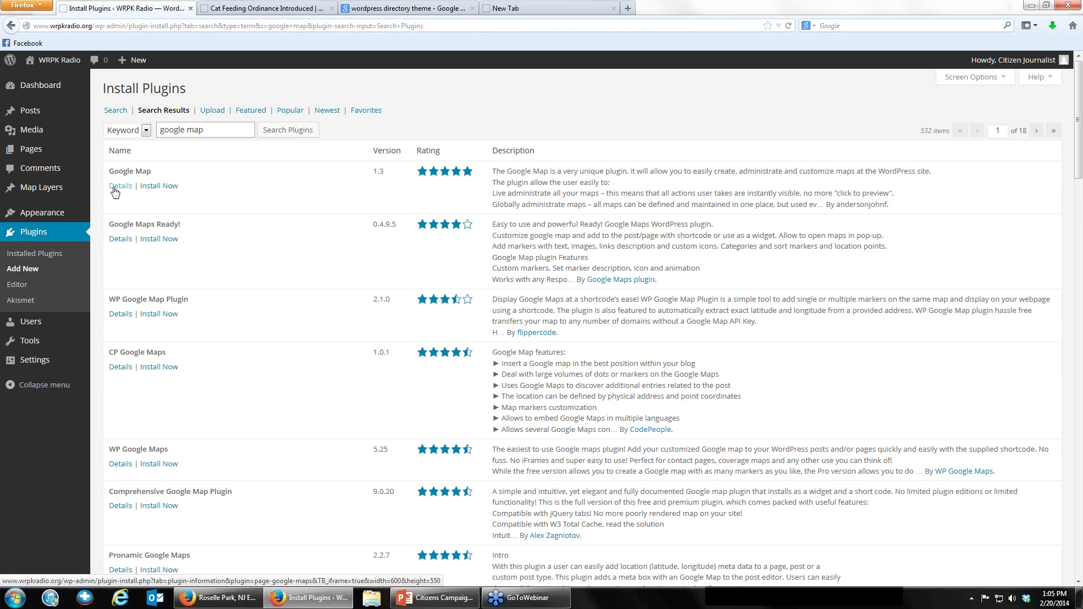
View the details of the Google Map plugin, and the screenshots and installation notes of Google Maps Ready!
{"action": "left_click", "coordinate": [117, 187]}
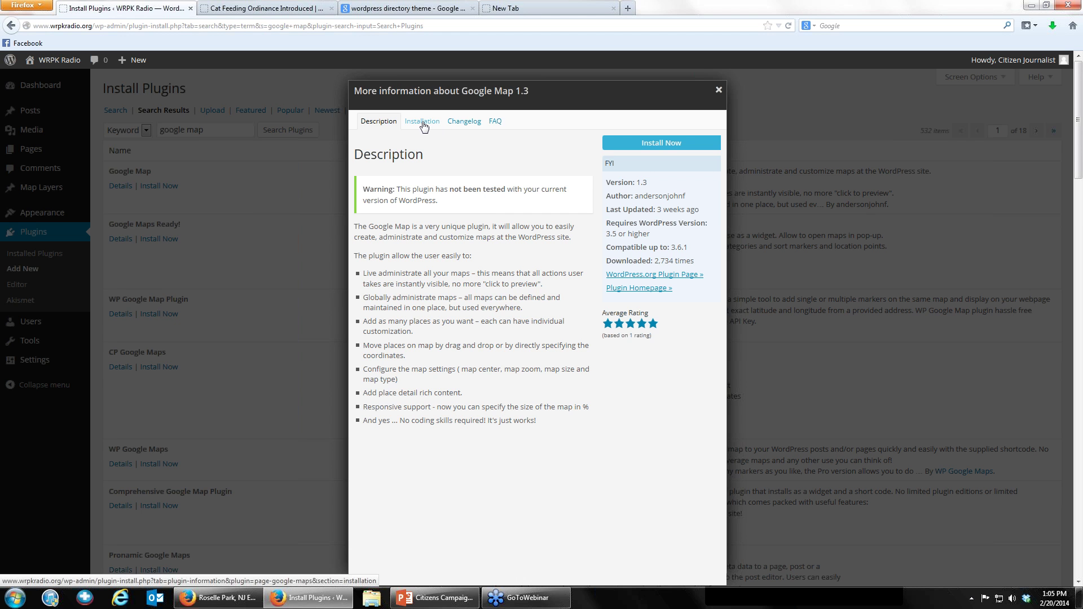
{"action": "left_click", "coordinate": [719, 91]}
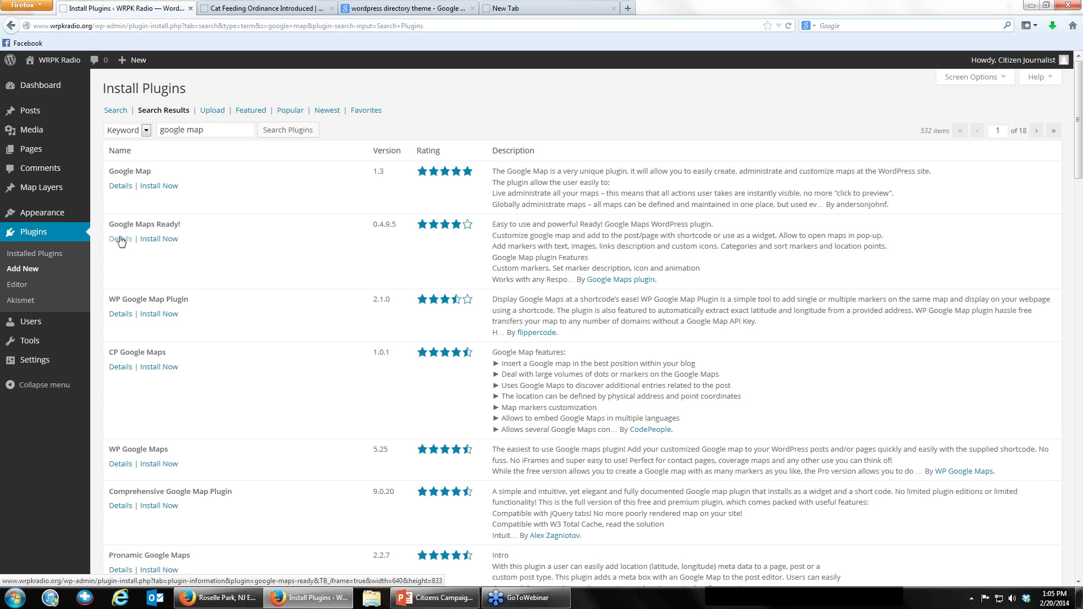
{"action": "left_click", "coordinate": [120, 239]}
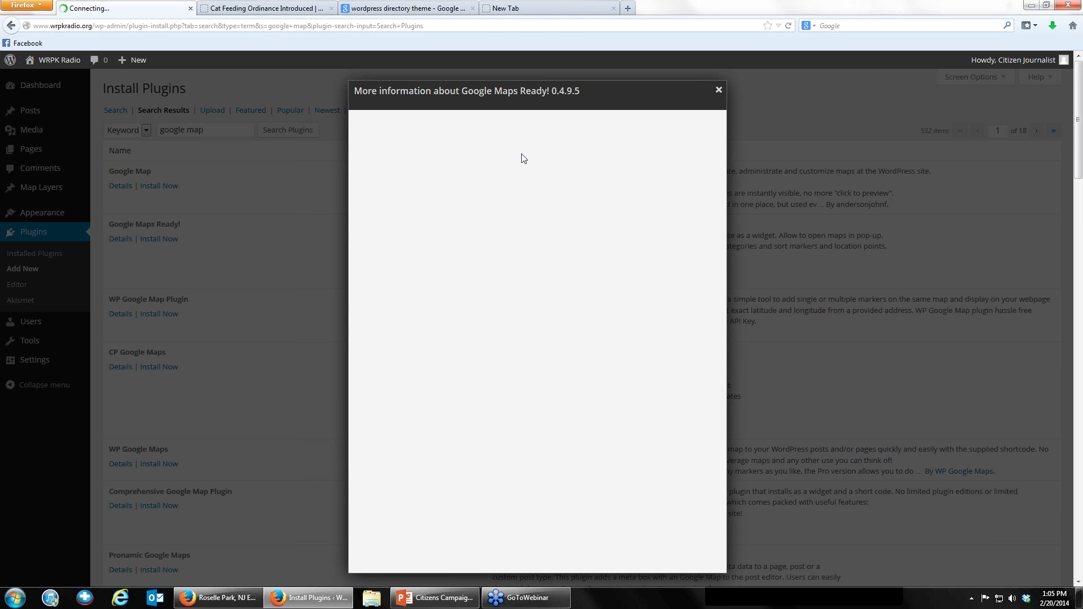
{"action": "left_click", "coordinate": [454, 122]}
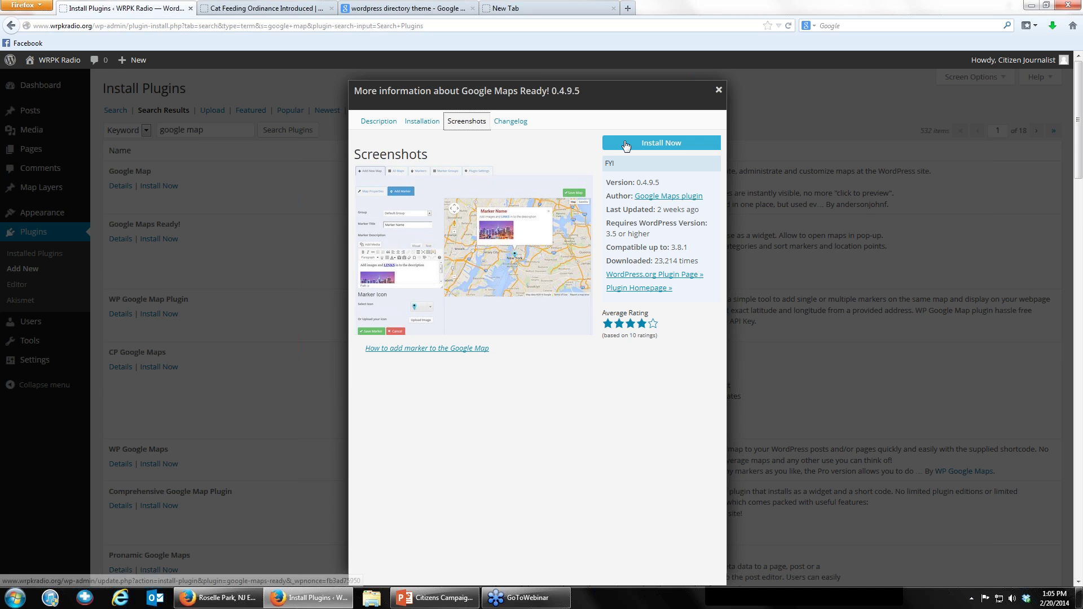
{"action": "left_click", "coordinate": [427, 123]}
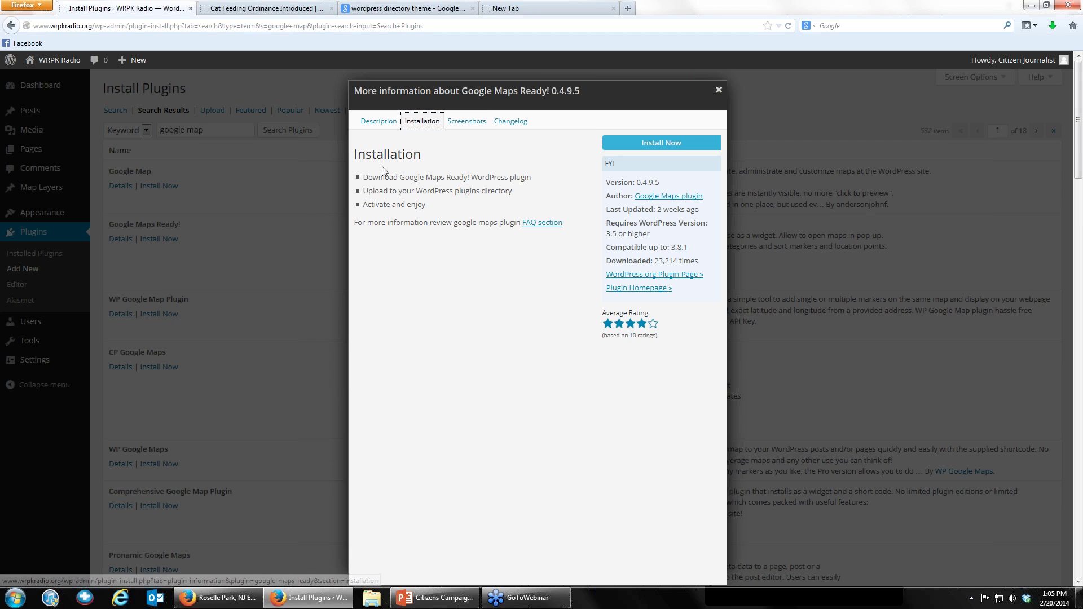
Install and activate the Google Maps Ready! plugin, and open its admin page.
{"action": "left_click", "coordinate": [616, 148]}
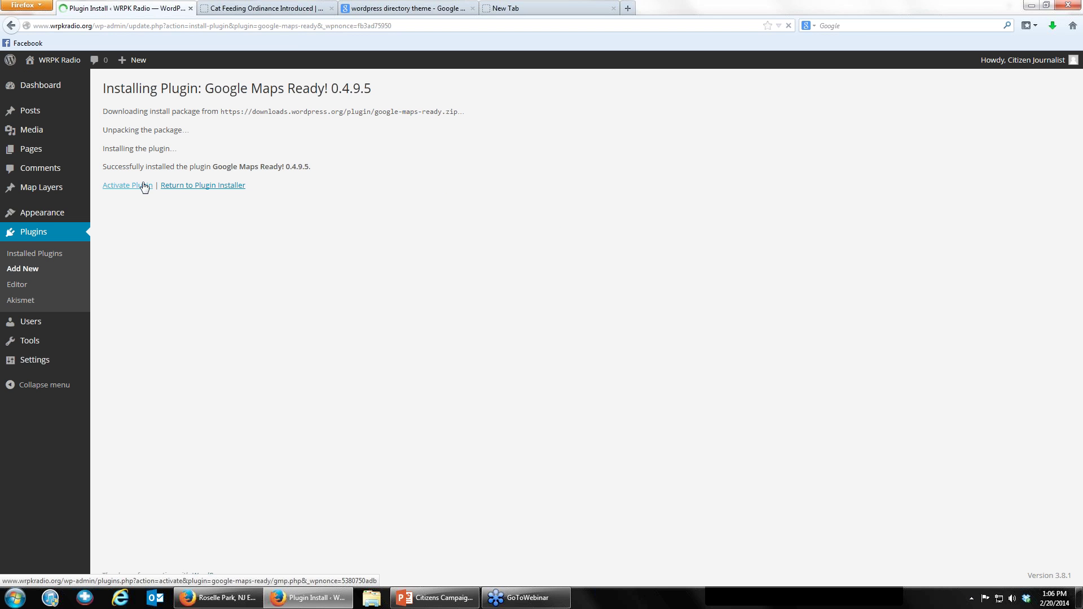
{"action": "left_click", "coordinate": [144, 185]}
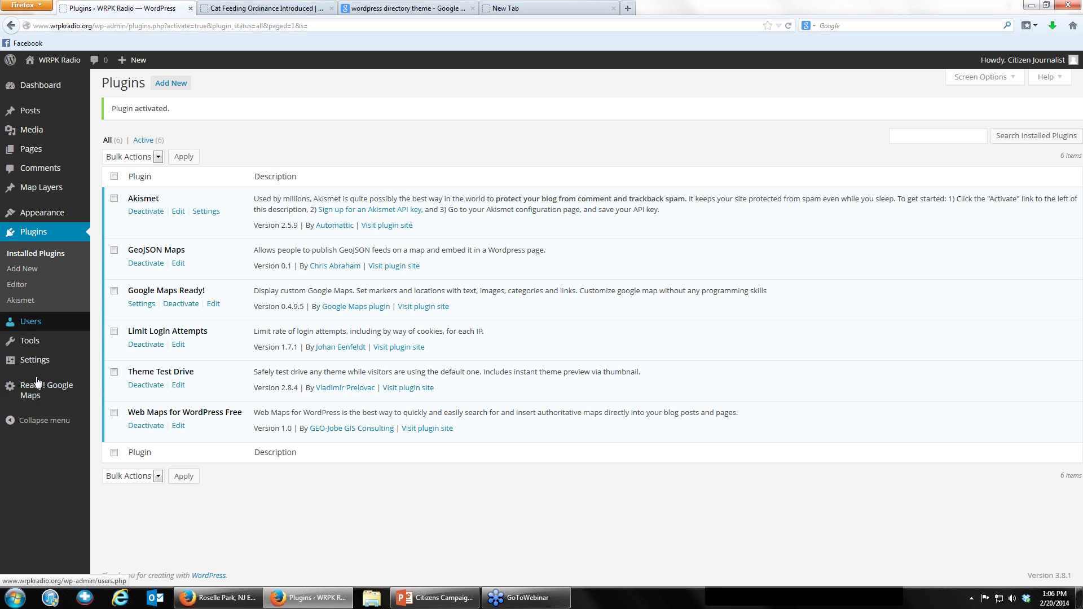
{"action": "left_click", "coordinate": [35, 397]}
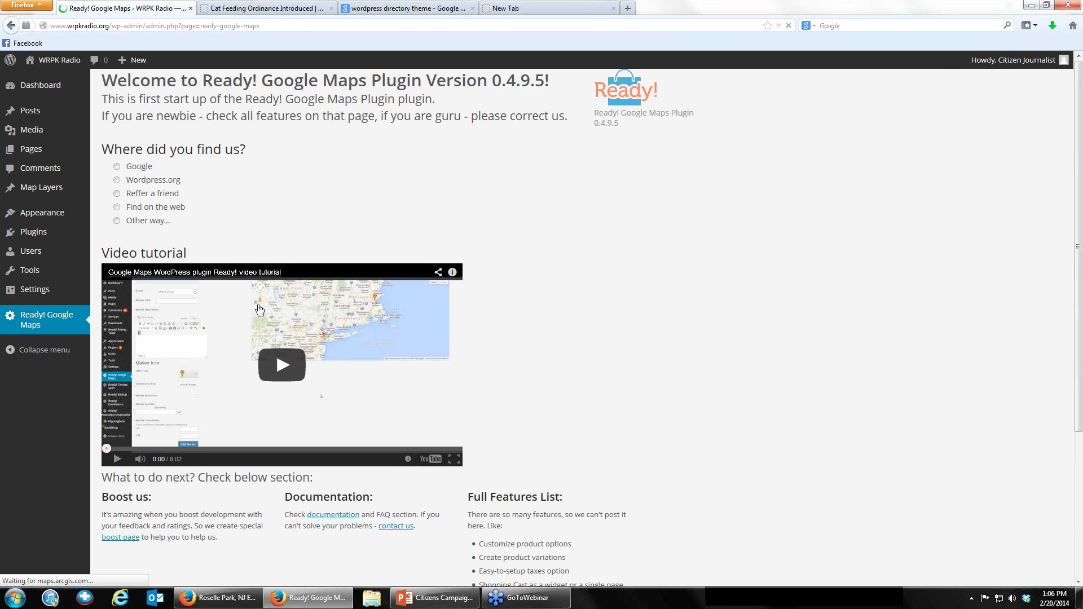
Look through the Ready! Google Maps welcome page and start using the plugin.
{"action": "scroll", "coordinate": [495, 286], "scroll_direction": "down", "scroll_amount": 4}
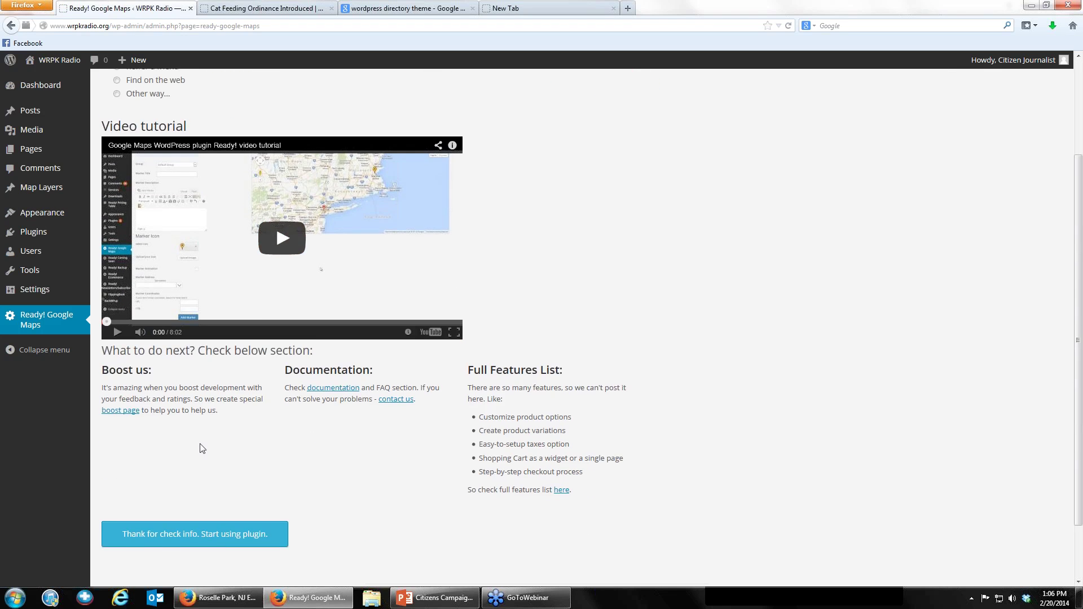
{"action": "scroll", "coordinate": [528, 338], "scroll_direction": "up", "scroll_amount": 4}
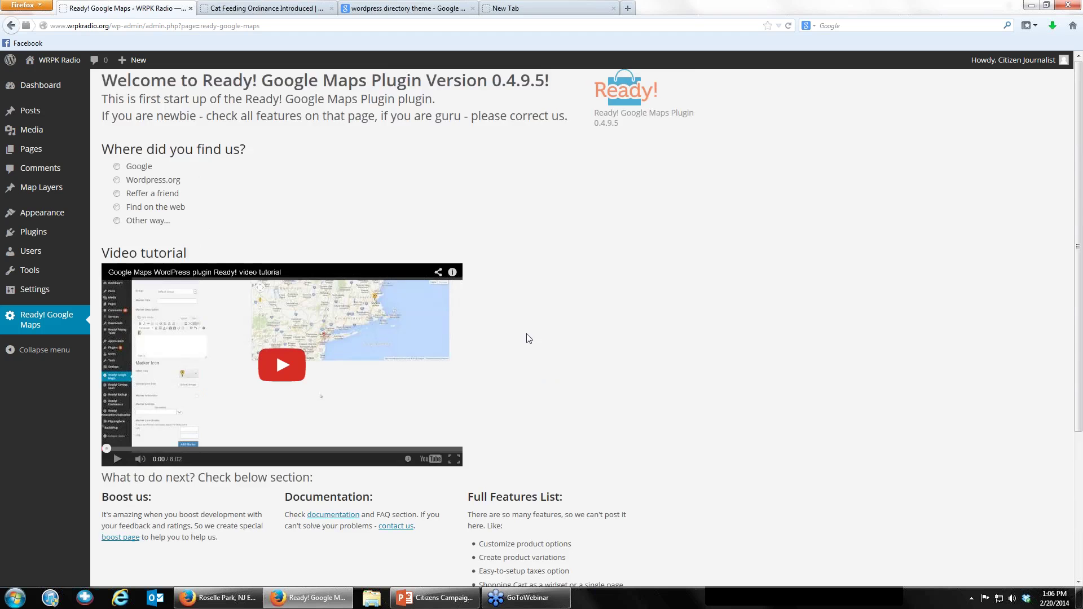
{"action": "scroll", "coordinate": [536, 332], "scroll_direction": "down", "scroll_amount": 4}
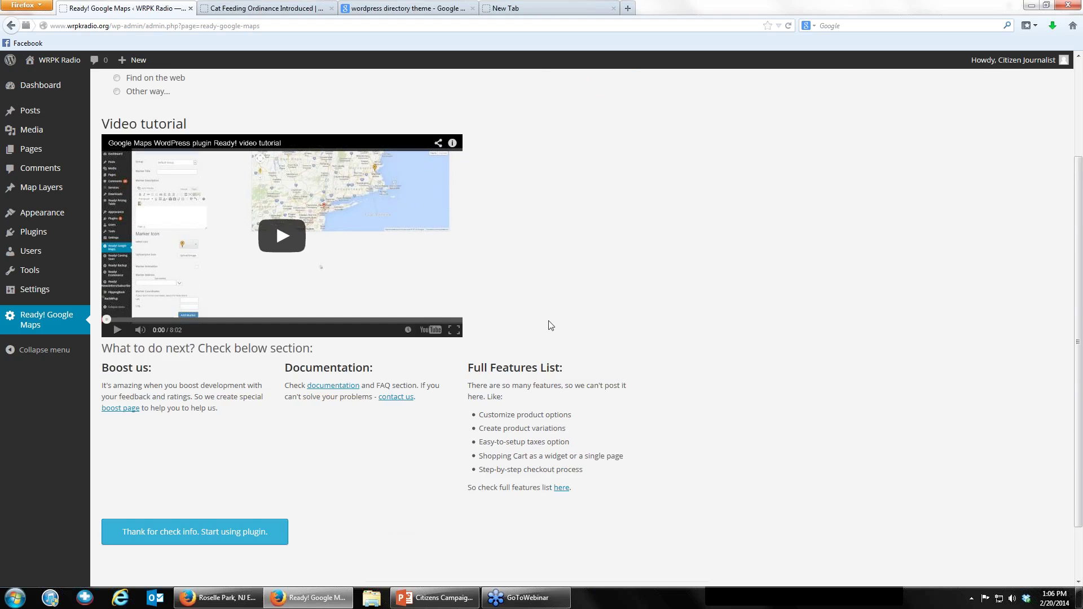
{"action": "scroll", "coordinate": [547, 323], "scroll_direction": "up", "scroll_amount": 4}
{"action": "mouse_move", "coordinate": [35, 237]}
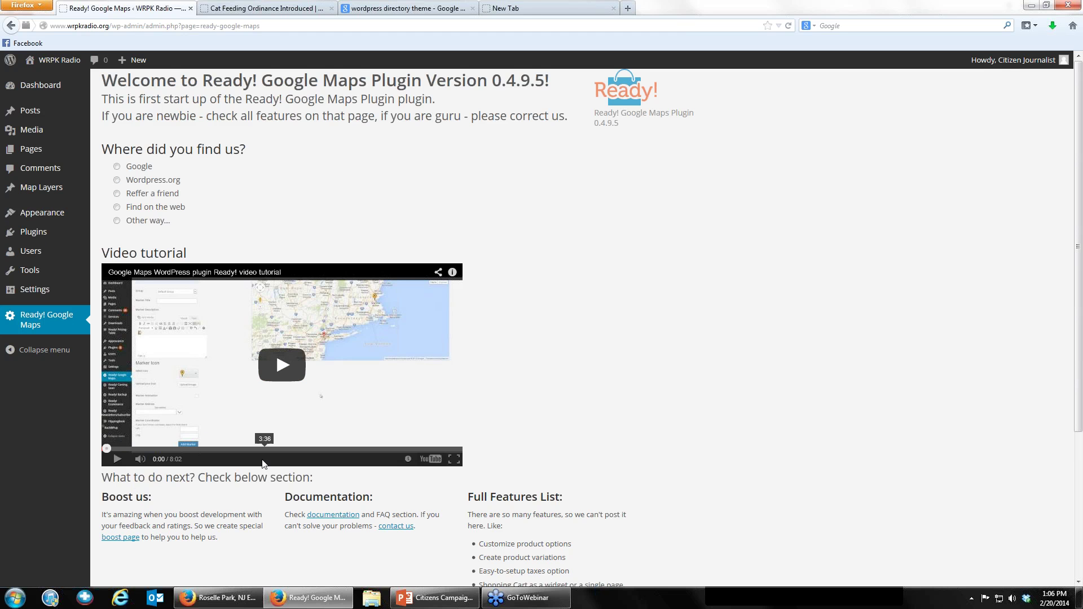
{"action": "scroll", "coordinate": [226, 446], "scroll_direction": "down", "scroll_amount": 6}
{"action": "left_click", "coordinate": [187, 484]}
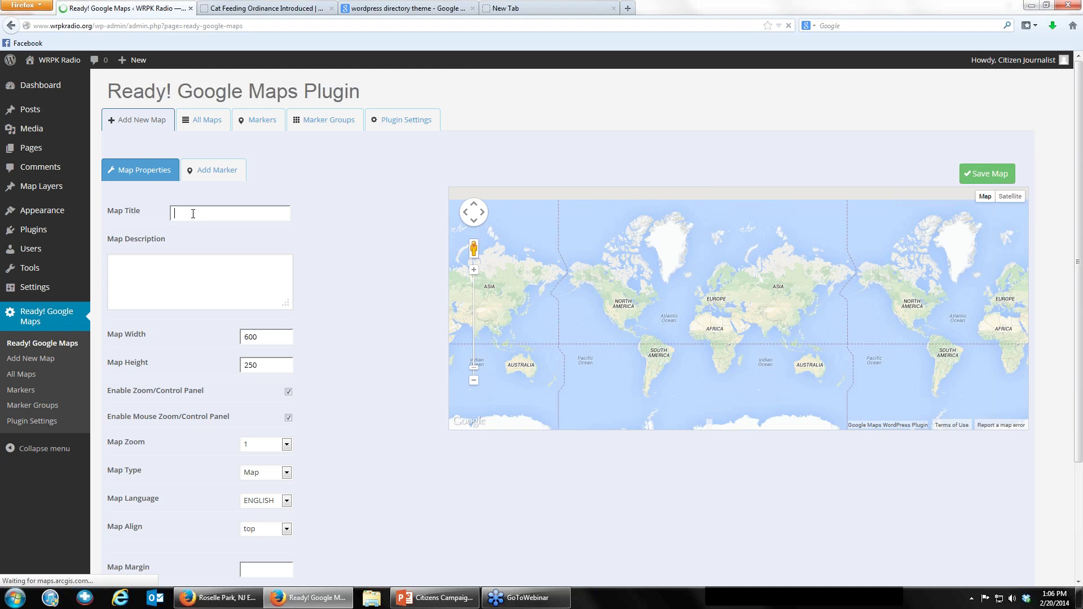
Title the new map "NJ" and review the remaining map properties, leaving the description empty.
{"action": "type", "text": "NJ"}
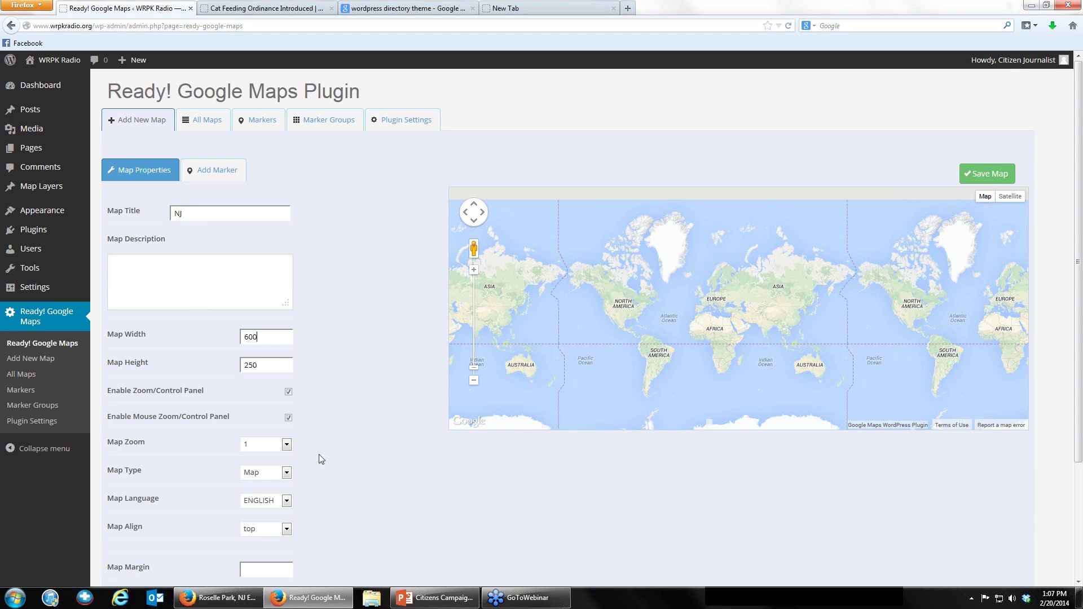
{"action": "scroll", "coordinate": [320, 457], "scroll_direction": "down", "scroll_amount": 3}
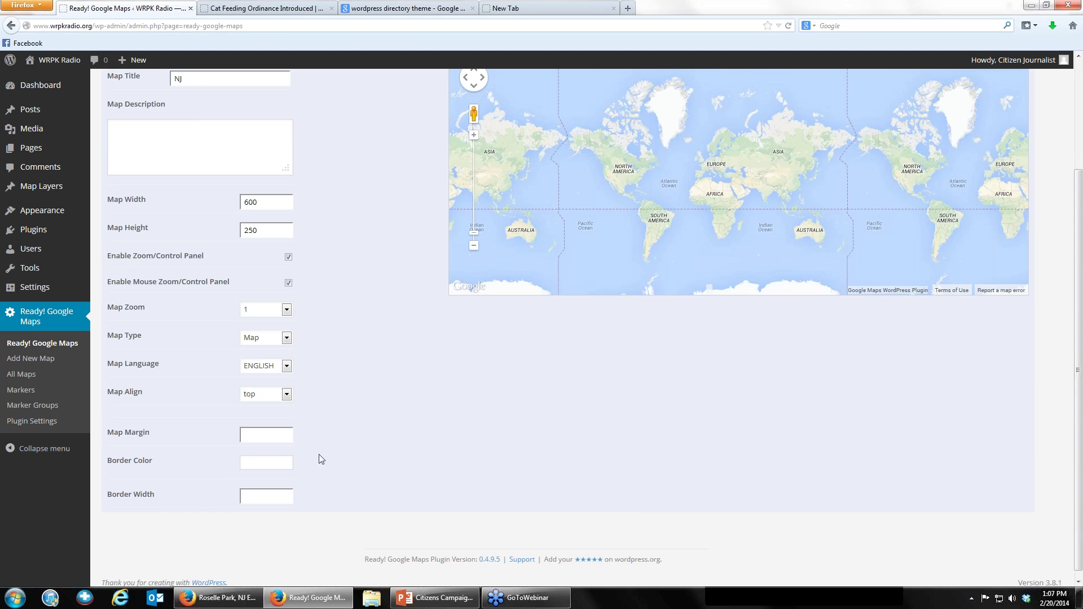
{"action": "scroll", "coordinate": [319, 457], "scroll_direction": "up", "scroll_amount": 3}
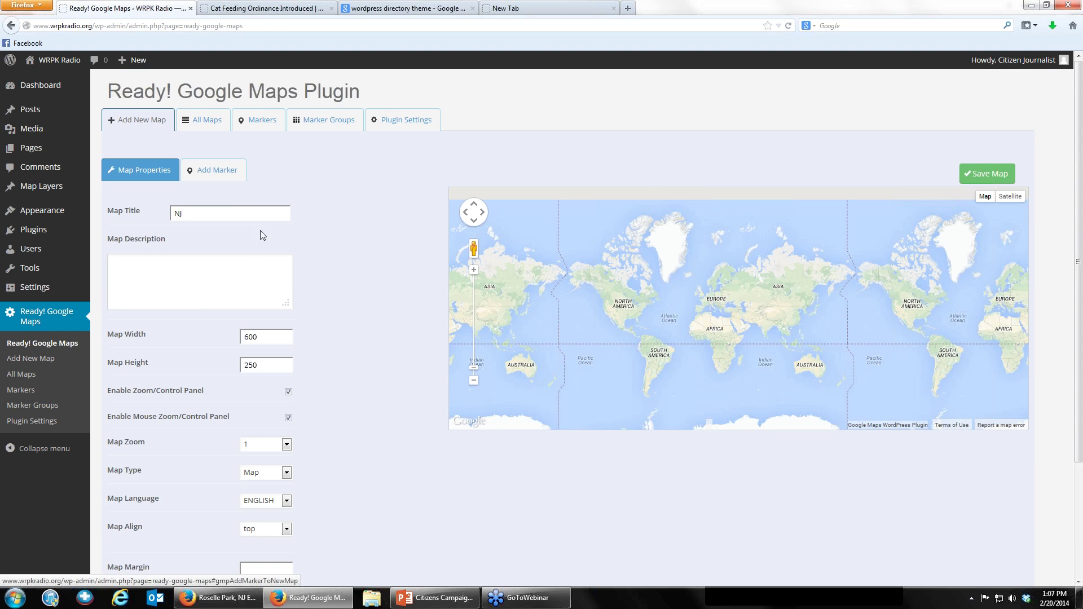
{"action": "left_click", "coordinate": [219, 281]}
{"action": "scroll", "coordinate": [321, 312], "scroll_direction": "down", "scroll_amount": 3}
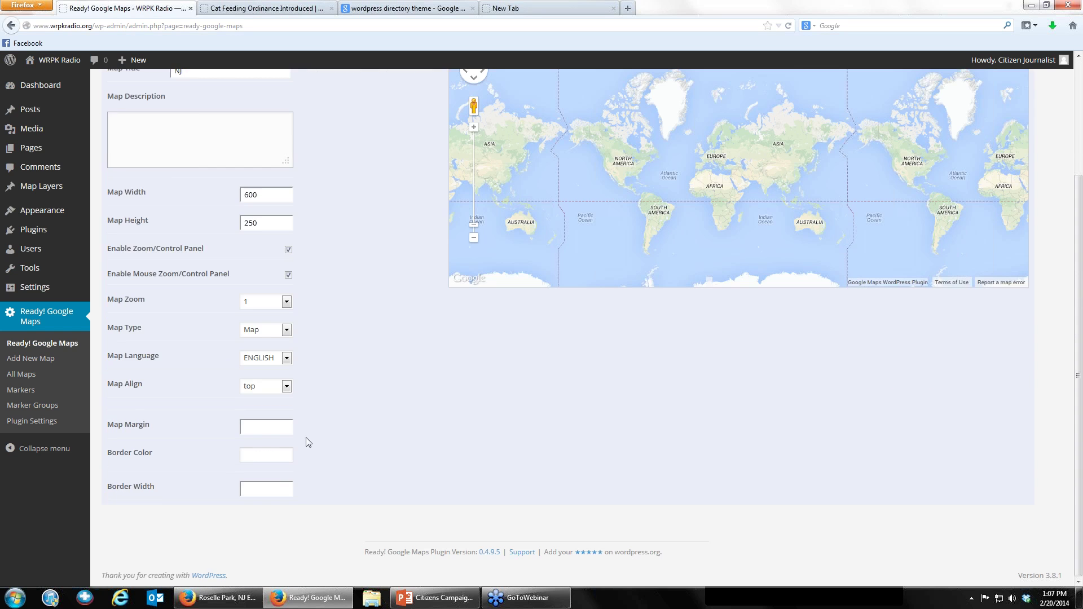
{"action": "scroll", "coordinate": [309, 436], "scroll_direction": "up", "scroll_amount": 3}
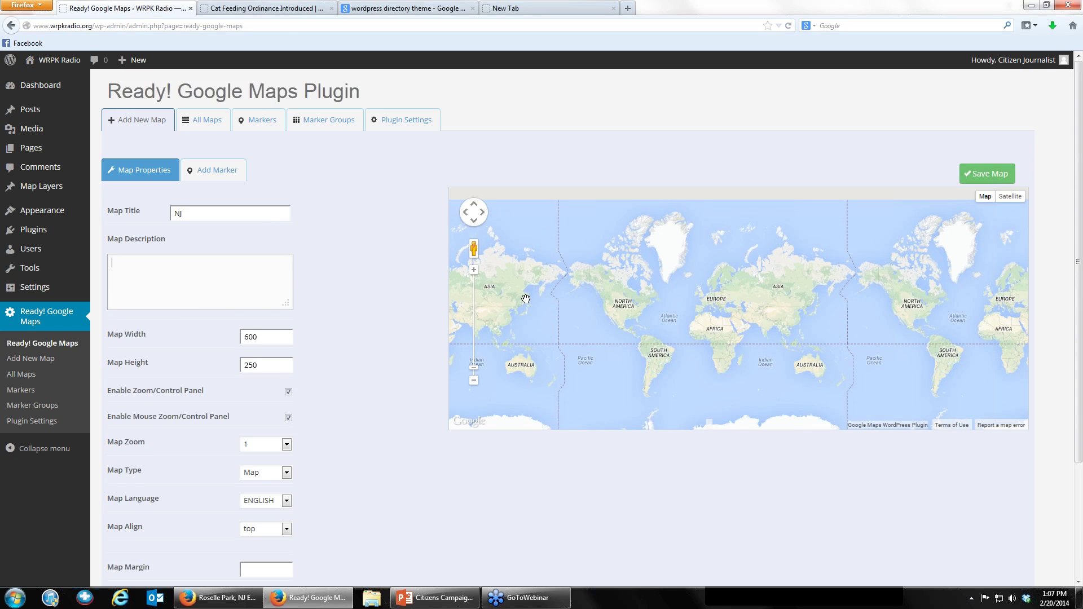
Zoom the NJ map preview in to level 7 around New Jersey and New York.
{"action": "scroll", "coordinate": [587, 299], "scroll_direction": "up", "scroll_amount": 3}
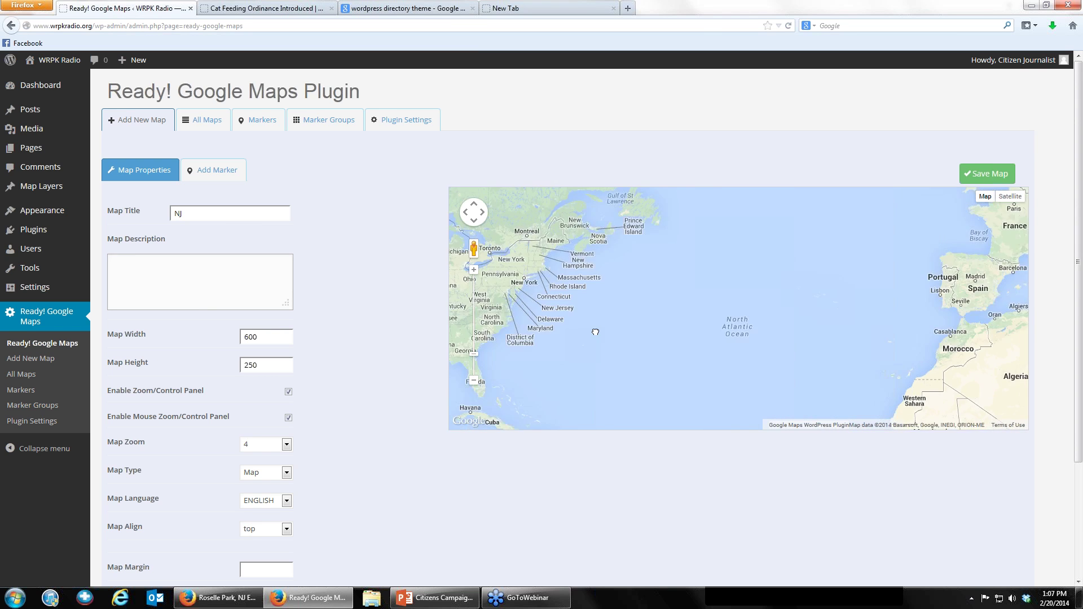
{"action": "scroll", "coordinate": [547, 338], "scroll_direction": "up", "scroll_amount": 1}
{"action": "left_click_drag", "start_coordinate": [548, 343], "coordinate": [603, 321]}
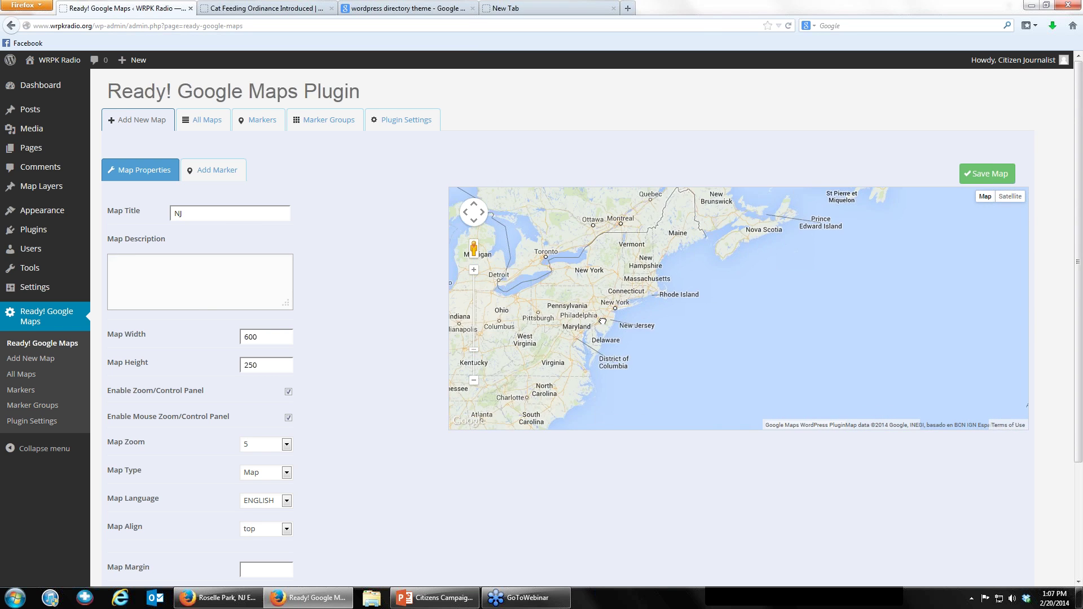
{"action": "scroll", "coordinate": [603, 321], "scroll_direction": "up", "scroll_amount": 1}
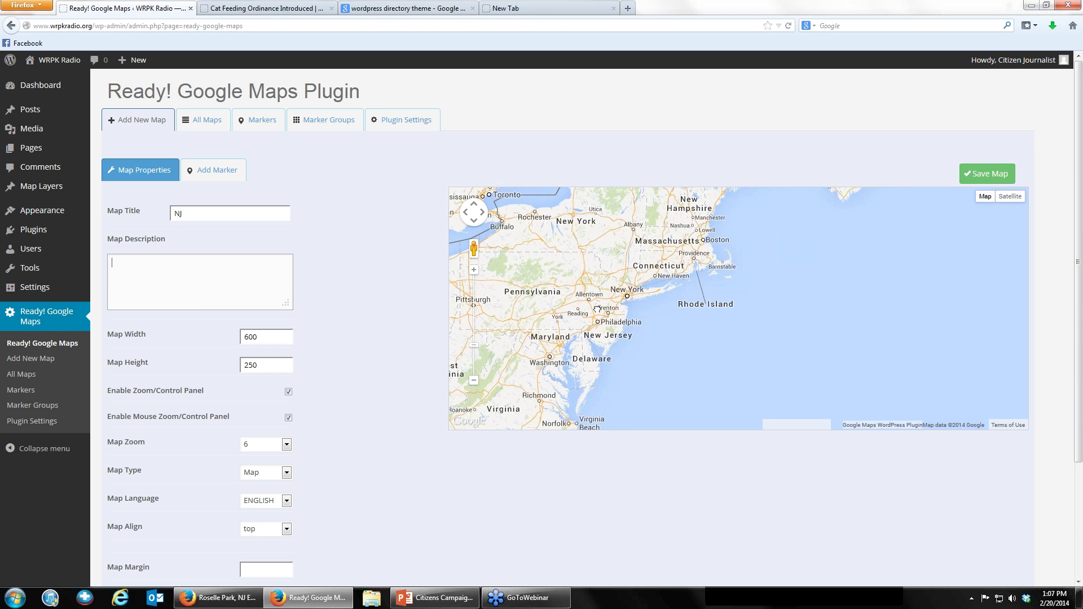
{"action": "scroll", "coordinate": [588, 337], "scroll_direction": "up", "scroll_amount": 1}
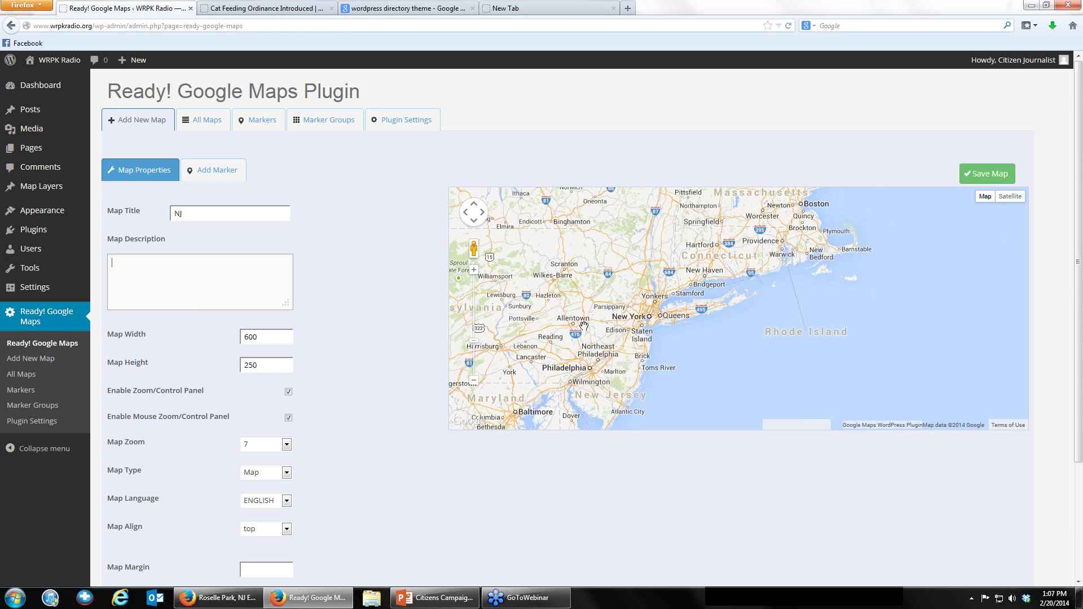
{"action": "left_click", "coordinate": [209, 120]}
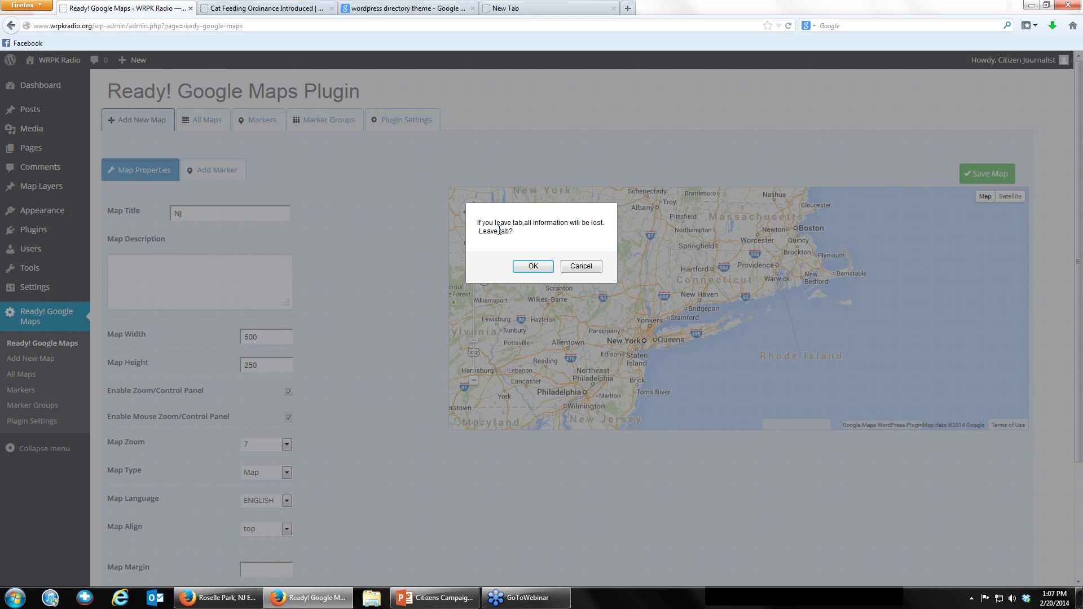
{"action": "left_click", "coordinate": [573, 268]}
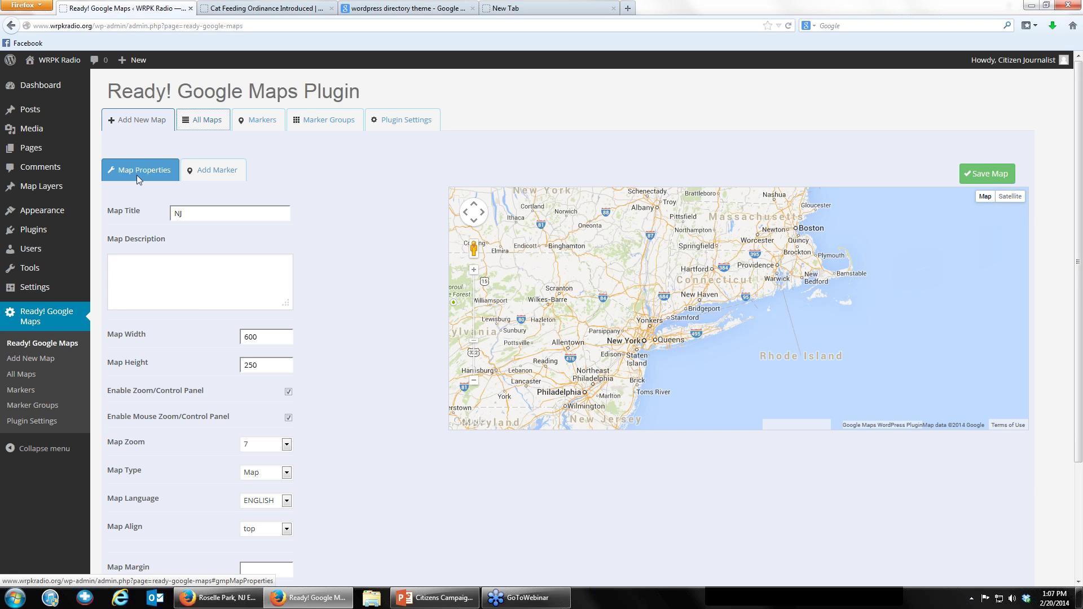
{"action": "left_click", "coordinate": [136, 172]}
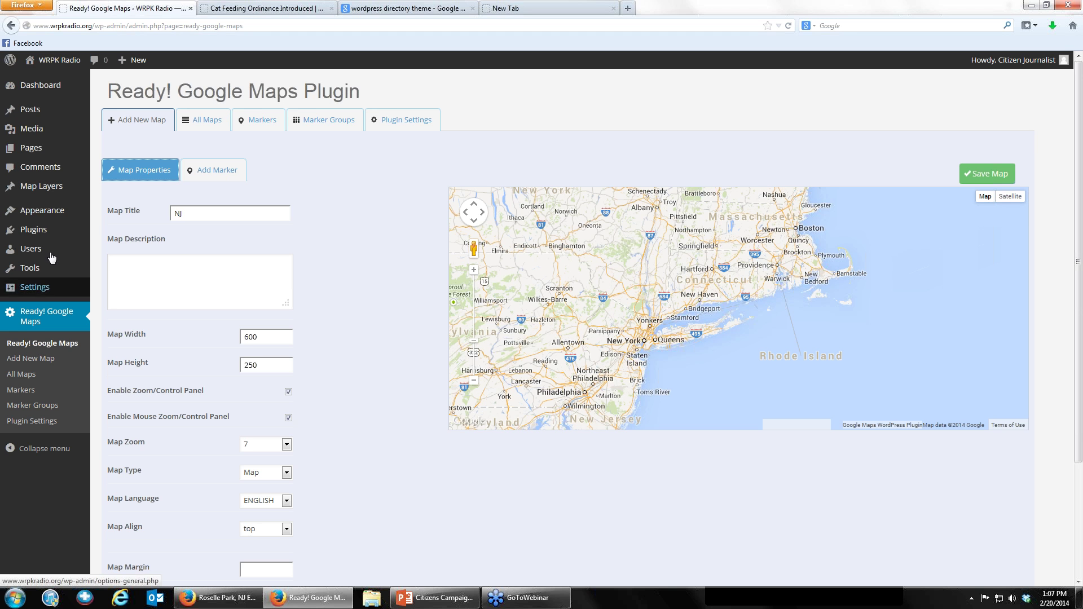
Go to the page for adding plugins and search the plugin directory for "facebook".
{"action": "left_click", "coordinate": [32, 235]}
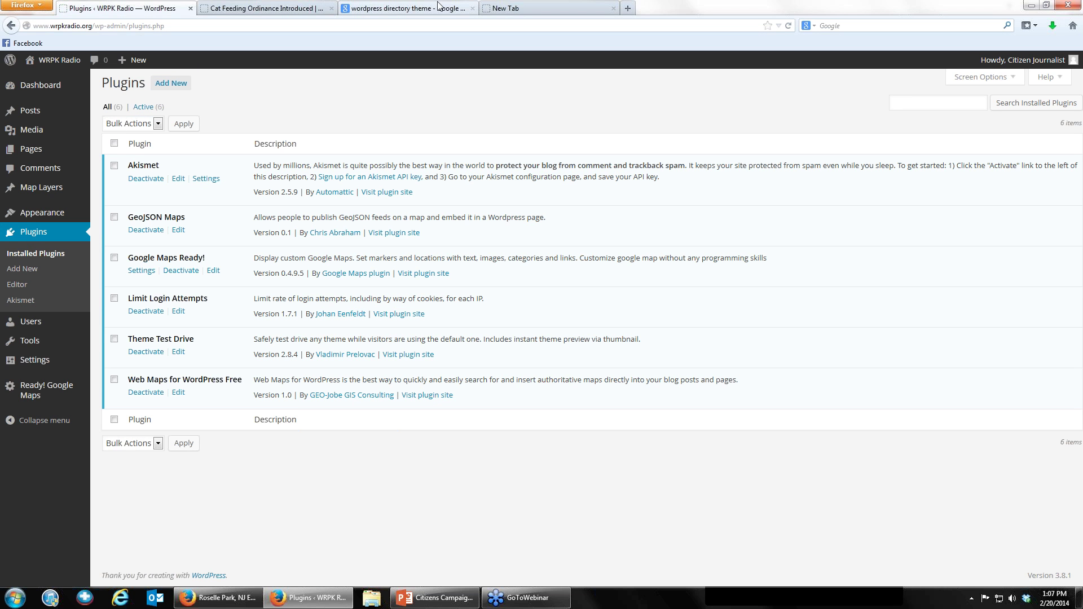
{"action": "left_click", "coordinate": [168, 89]}
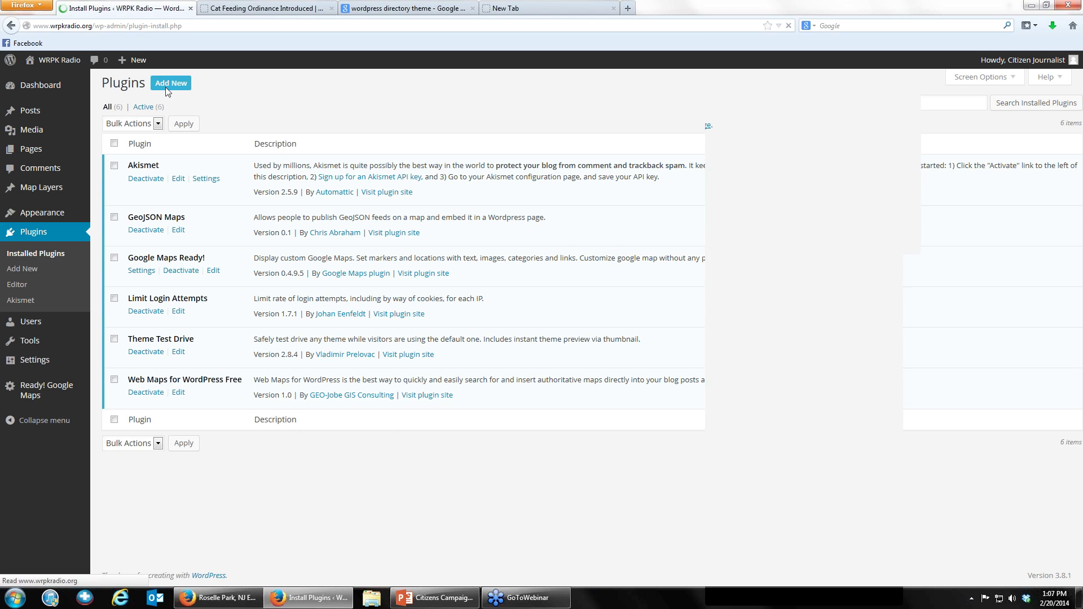
{"action": "left_click", "coordinate": [132, 170]}
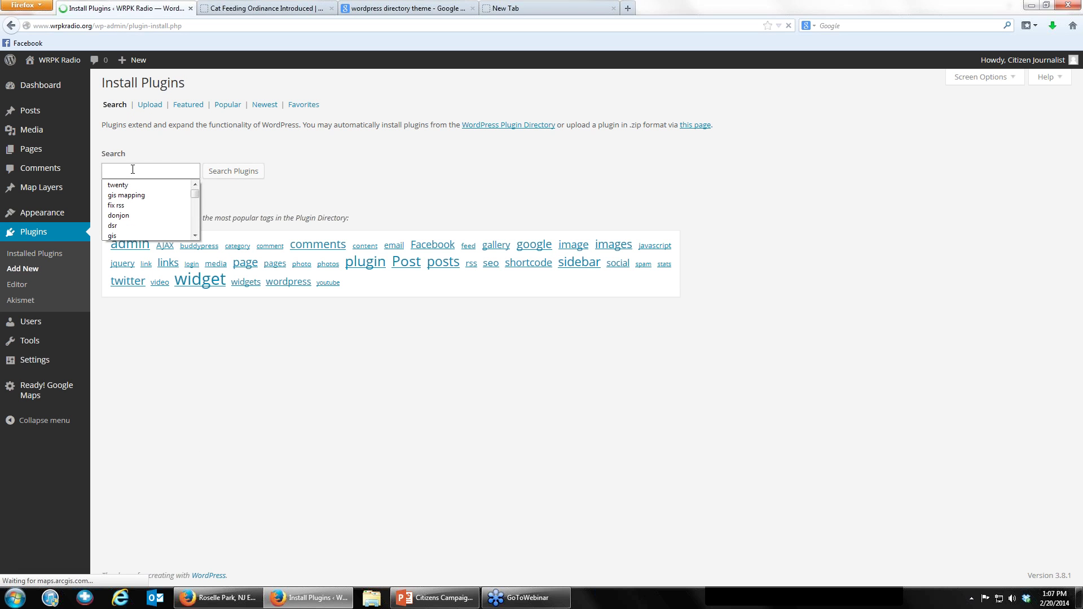
{"action": "left_click", "coordinate": [348, 171]}
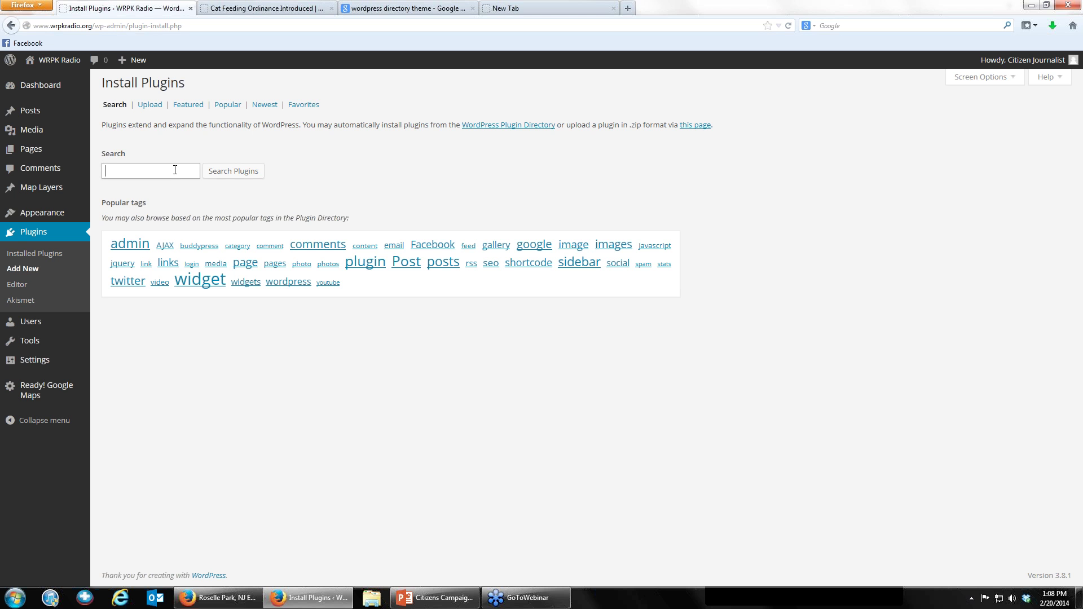
{"action": "type", "text": "facebook"}
{"action": "key", "text": "Return"}
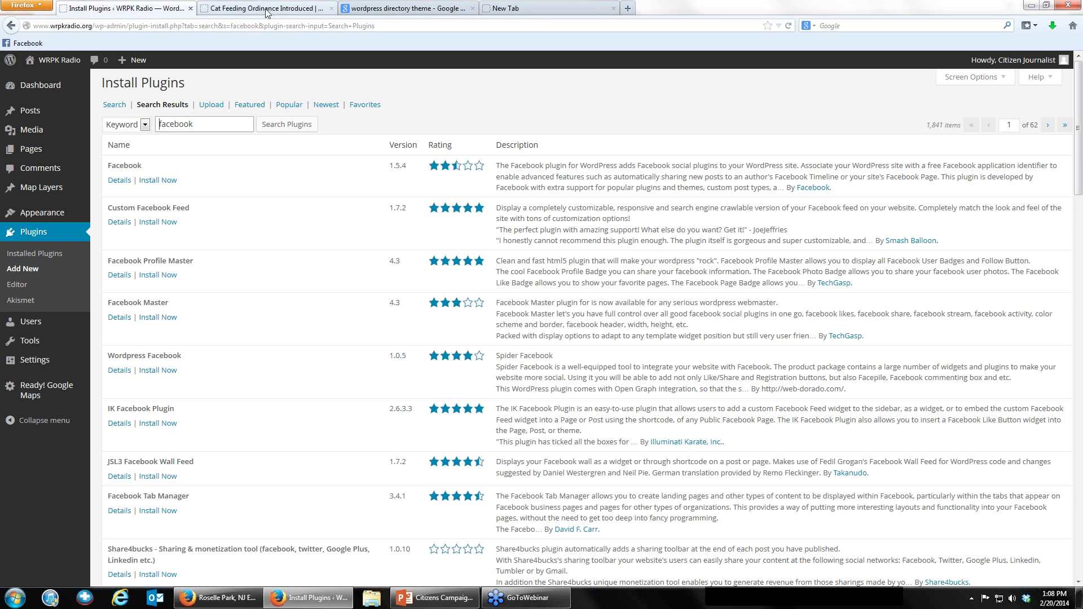
Load roselleparknews.org/wp-admin in place of the Google results and list all of that site's posts.
{"action": "left_click", "coordinate": [514, 9]}
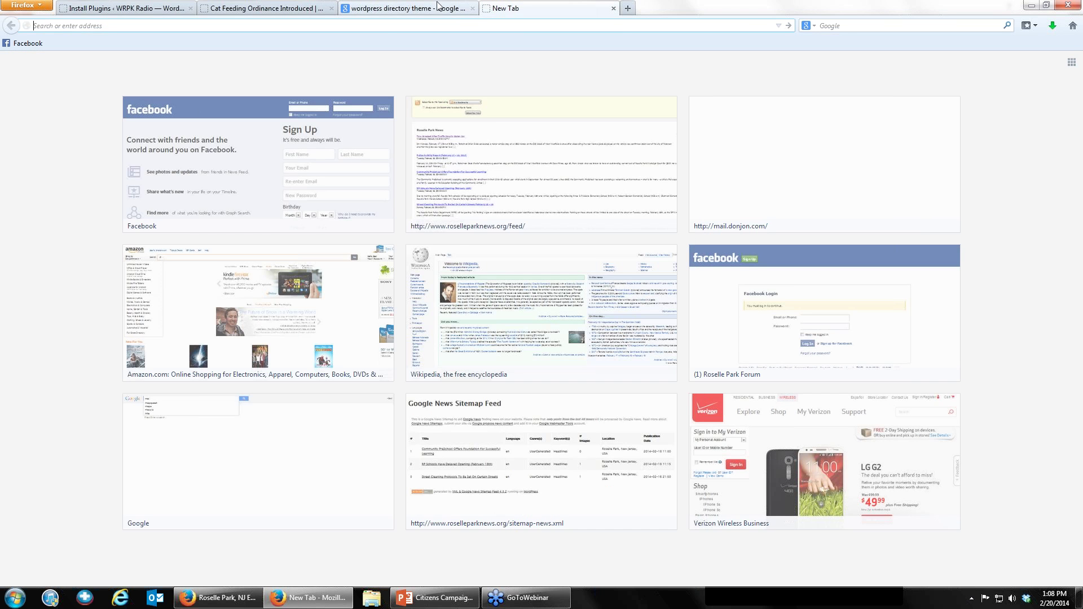
{"action": "left_click", "coordinate": [438, 7]}
{"action": "left_click", "coordinate": [363, 25]}
{"action": "type", "text": "roselleparknews.org/"}
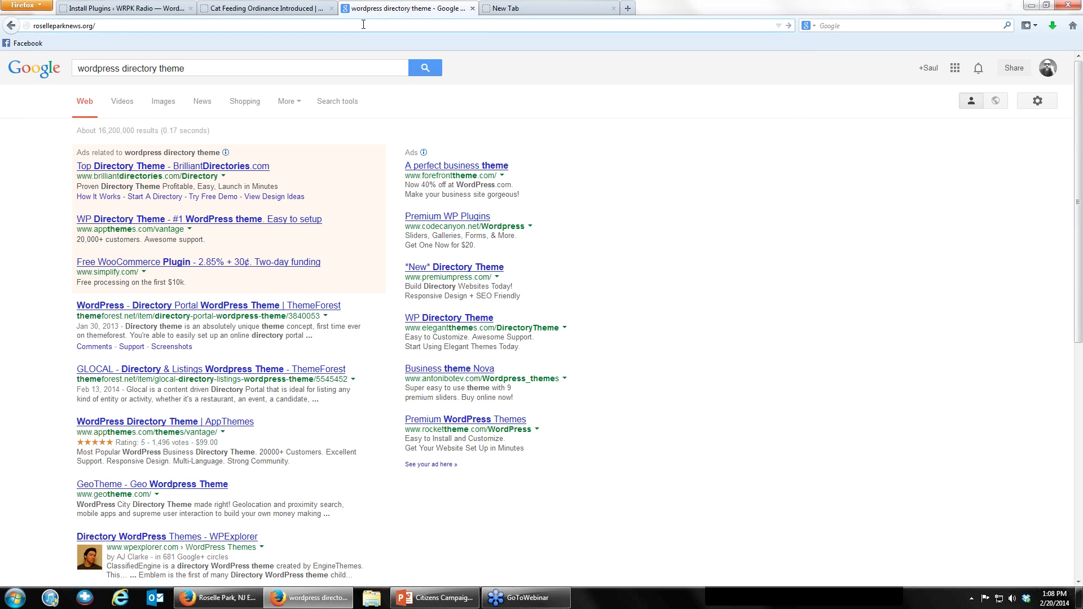
{"action": "type", "text": "wp-admin"}
{"action": "key", "text": "Return"}
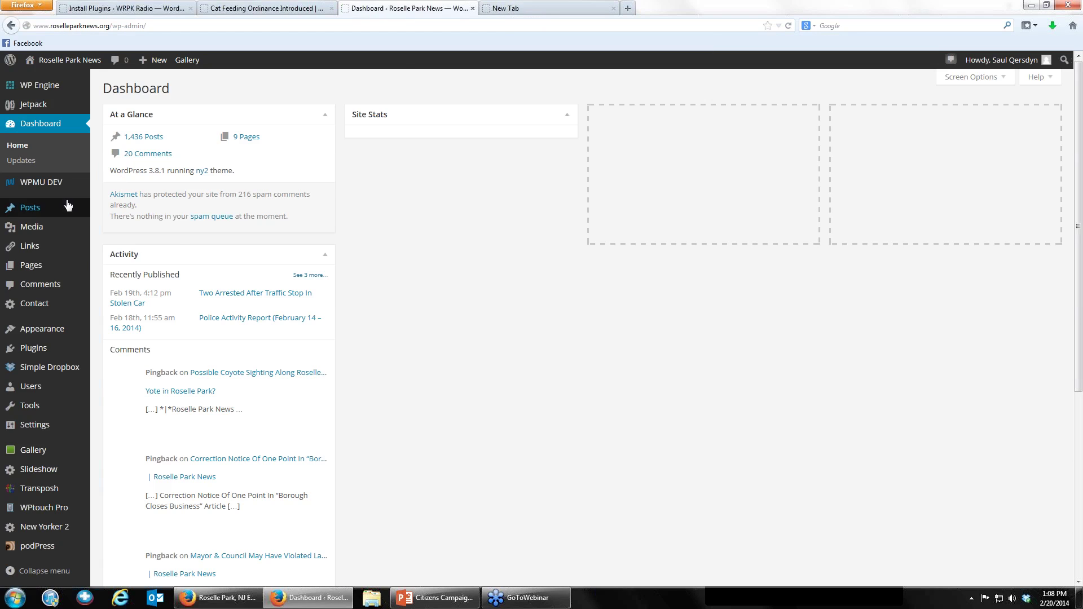
{"action": "left_click", "coordinate": [30, 210]}
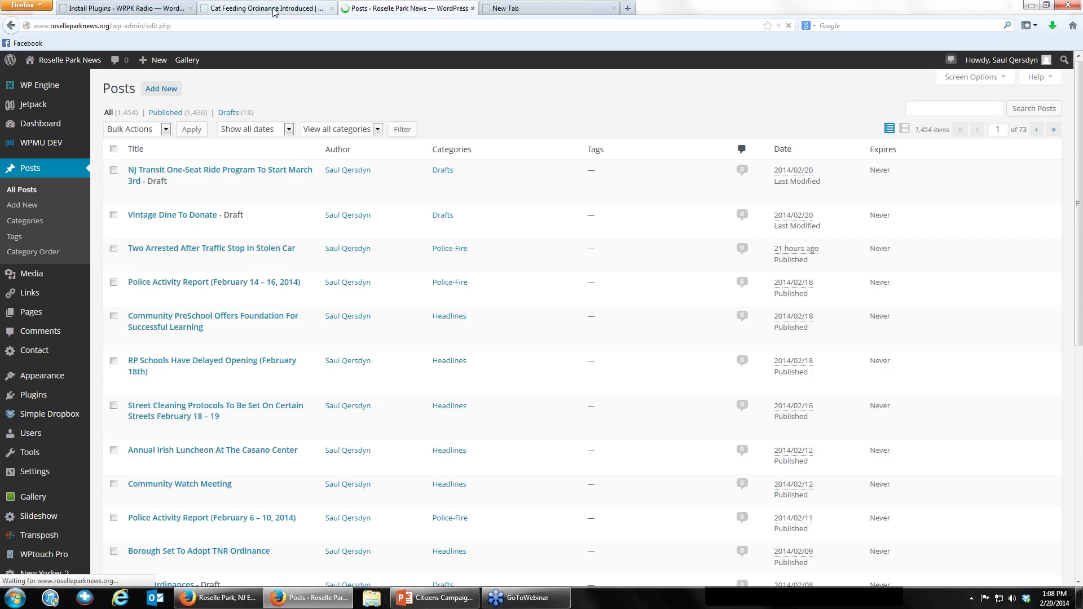
Load facebook.com in place of the Cat Feeding Ordinance preview and move it after the Roselle Park News posts tab.
{"action": "left_click", "coordinate": [300, 9]}
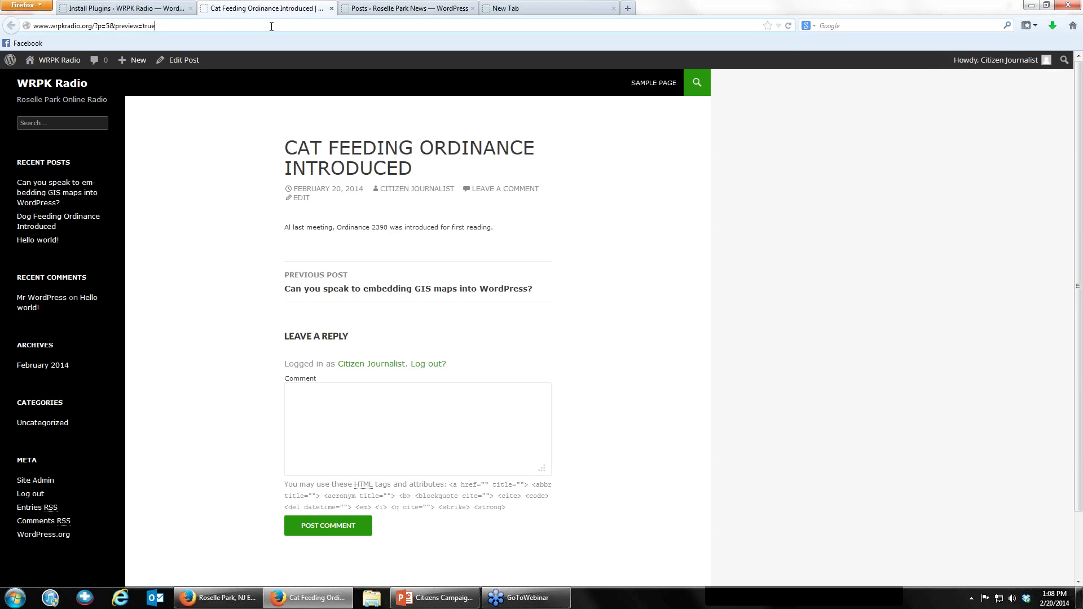
{"action": "left_click", "coordinate": [271, 26]}
{"action": "type", "text": "facebook.com/"}
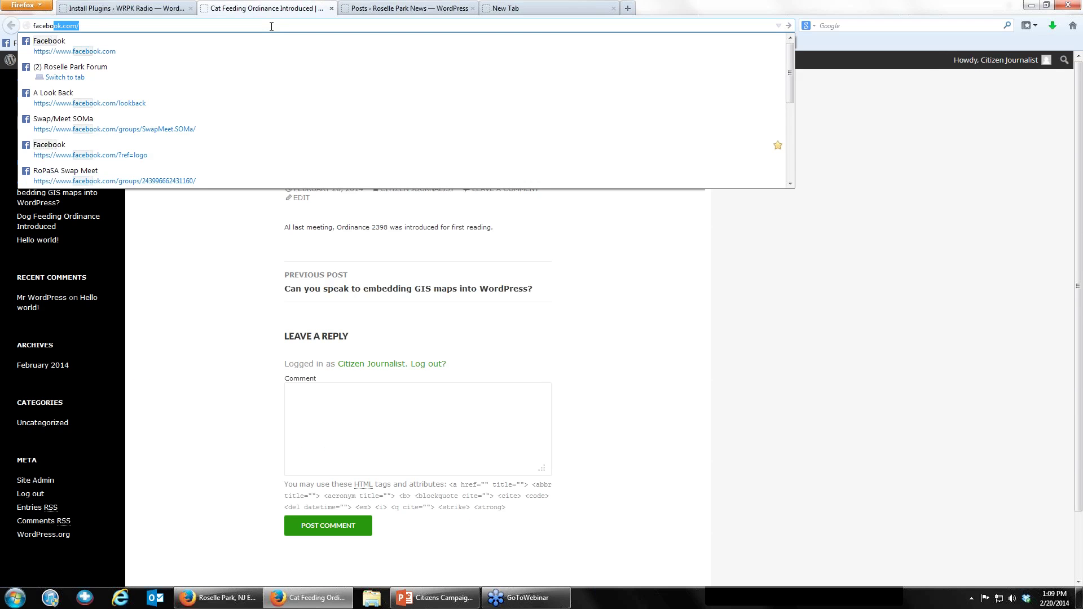
{"action": "key", "text": "Return"}
{"action": "left_click_drag", "start_coordinate": [268, 6], "coordinate": [411, 9]}
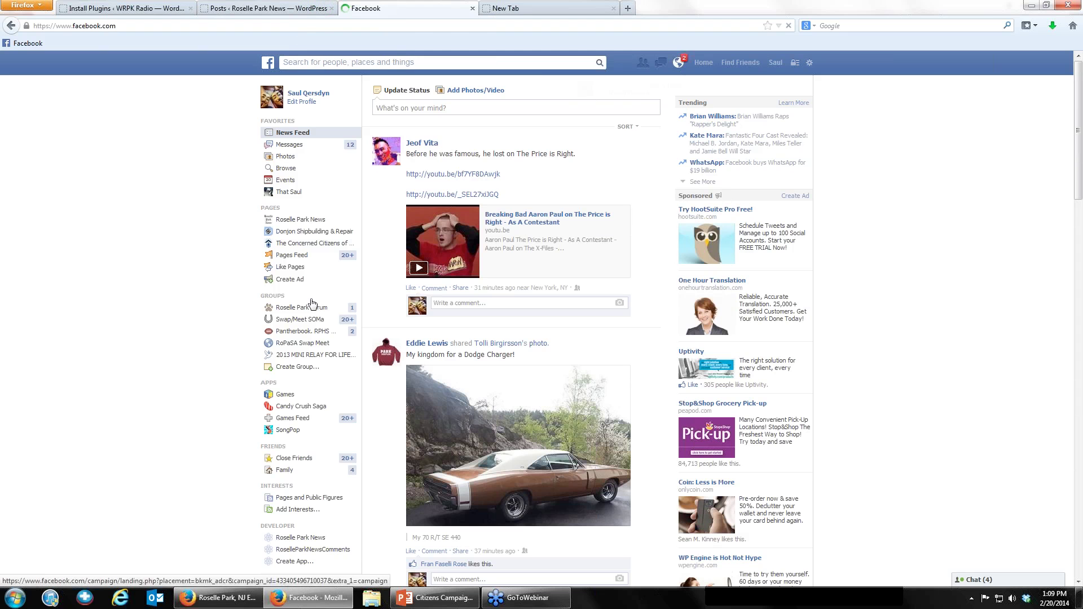
Open the Roselle Park News Facebook page, hide its admin panel and view the latest shared post.
{"action": "left_click", "coordinate": [314, 224]}
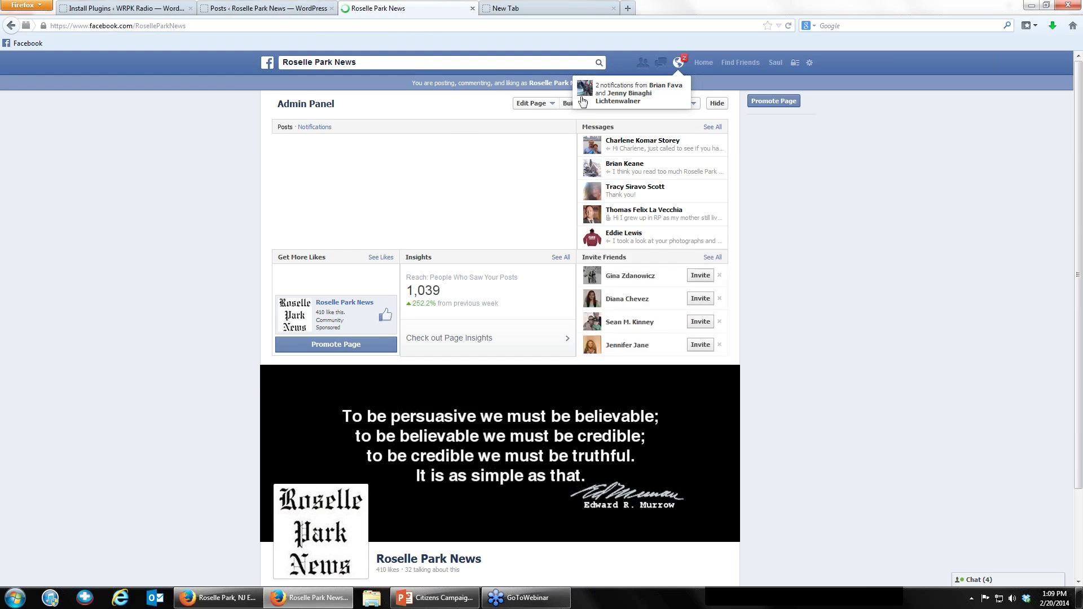
{"action": "left_click", "coordinate": [715, 104]}
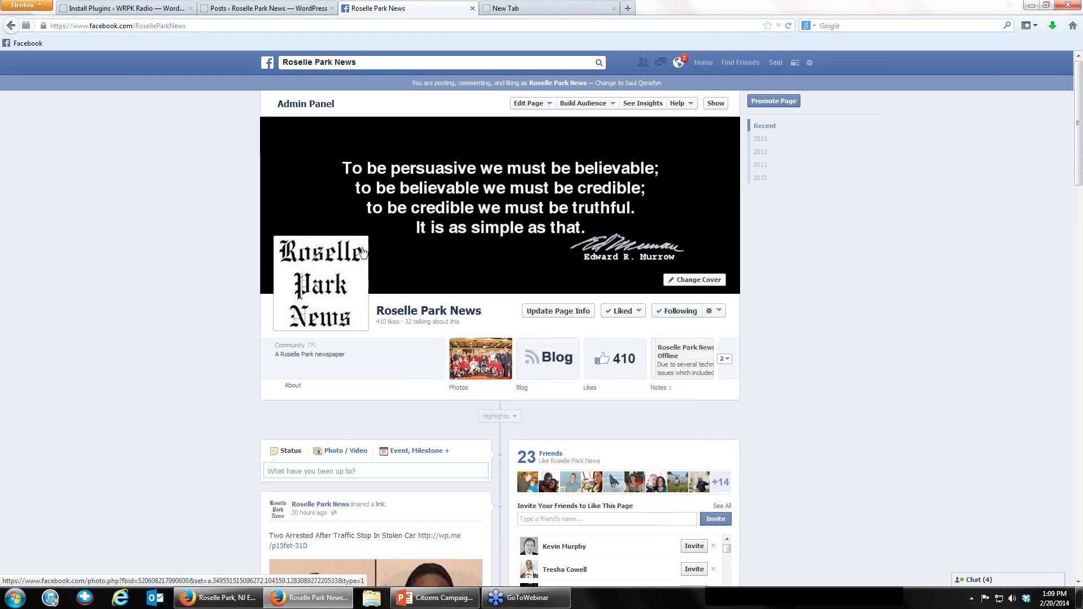
{"action": "scroll", "coordinate": [178, 301], "scroll_direction": "down", "scroll_amount": 5}
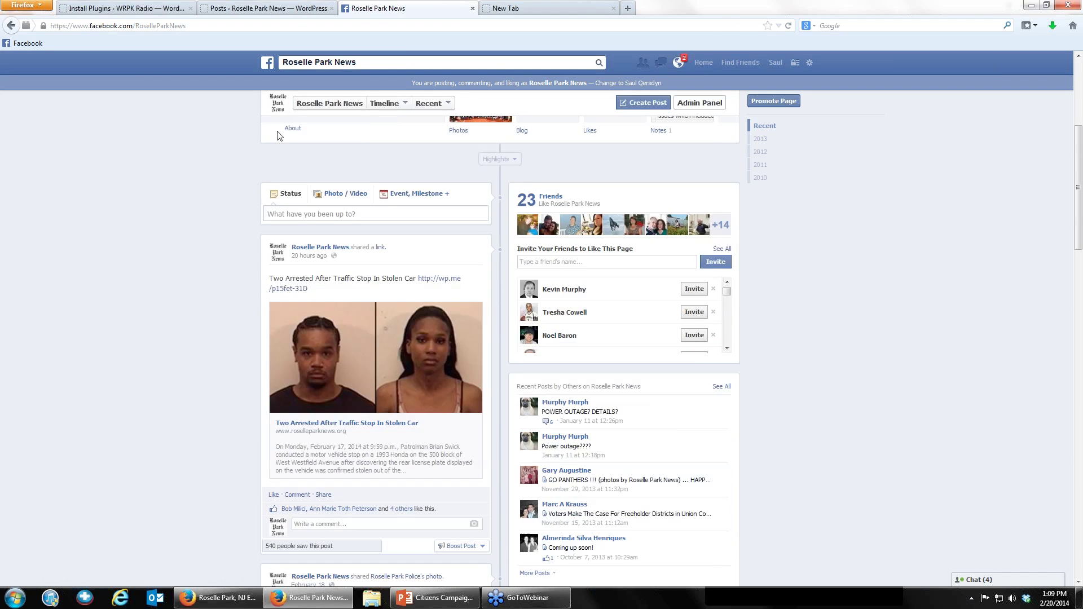
Compare the Roselle Park News posts list in WordPress with the articles shared on its Facebook page.
{"action": "left_click", "coordinate": [293, 7]}
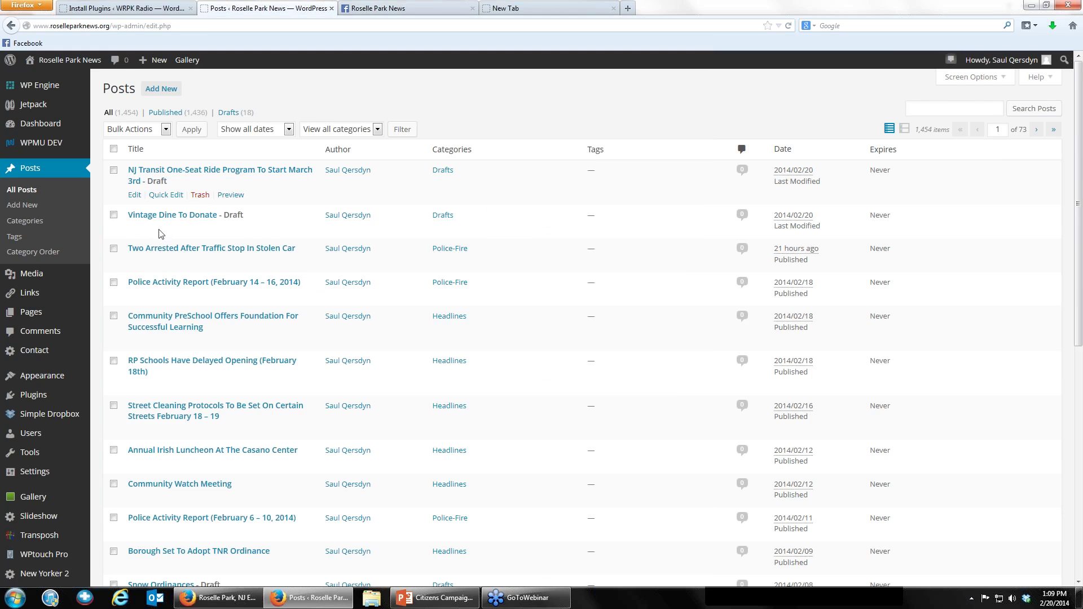
{"action": "left_click", "coordinate": [361, 8]}
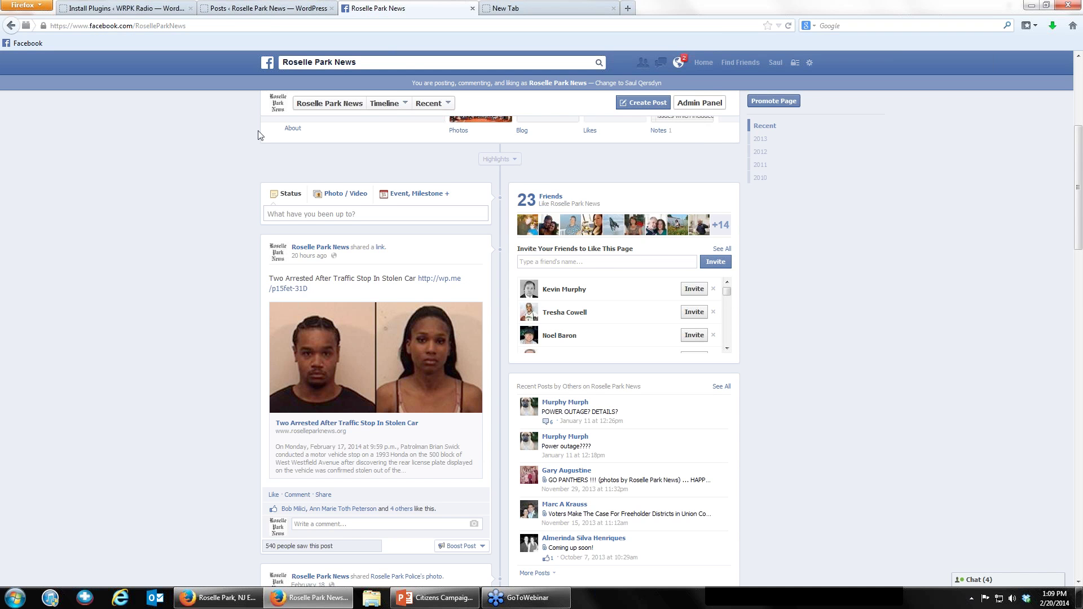
{"action": "scroll", "coordinate": [186, 237], "scroll_direction": "up", "scroll_amount": 3}
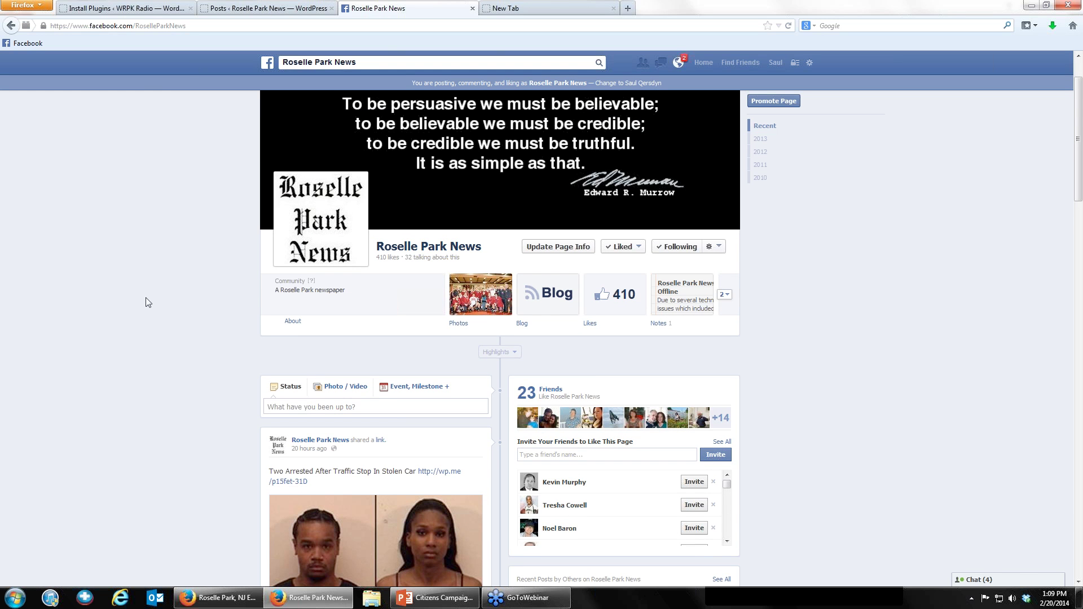
{"action": "scroll", "coordinate": [145, 297], "scroll_direction": "down", "scroll_amount": 1}
{"action": "scroll", "coordinate": [145, 303], "scroll_direction": "down", "scroll_amount": 2}
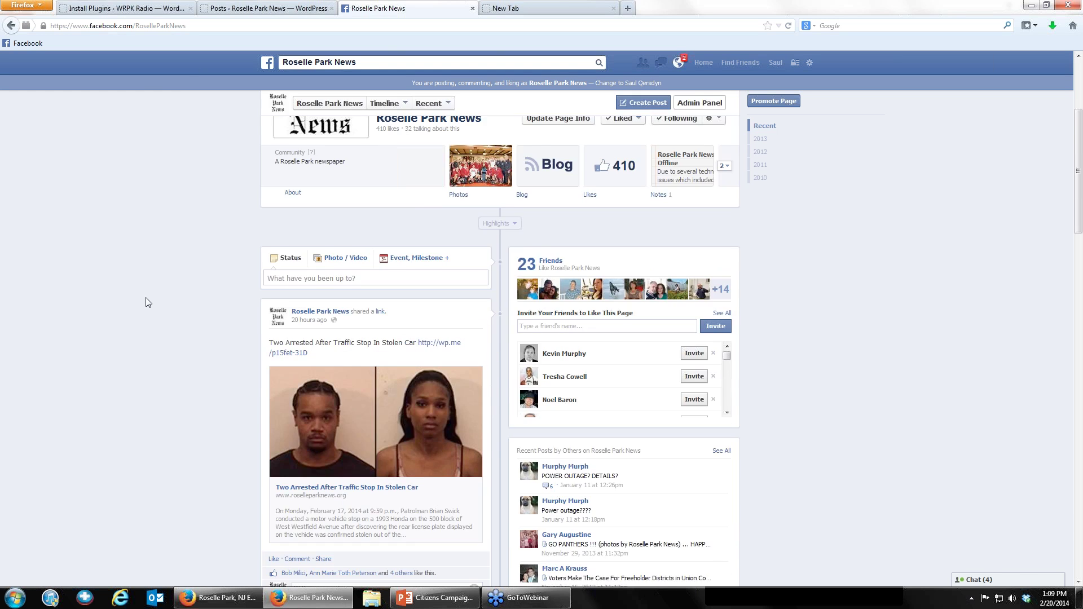
{"action": "scroll", "coordinate": [146, 303], "scroll_direction": "up", "scroll_amount": 2}
{"action": "scroll", "coordinate": [146, 303], "scroll_direction": "up", "scroll_amount": 2}
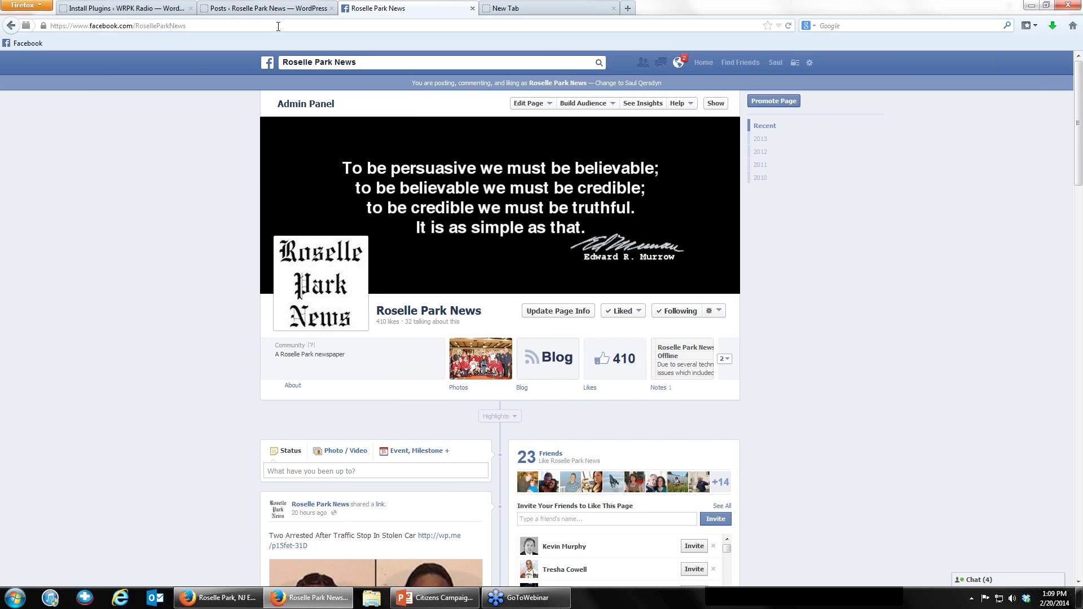
{"action": "left_click", "coordinate": [281, 8]}
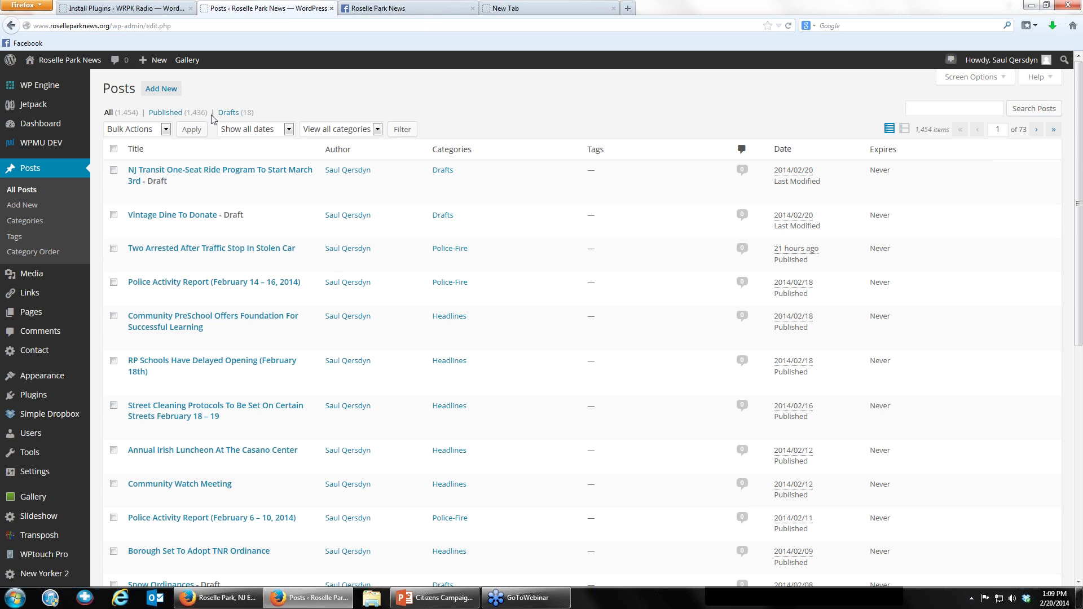
{"action": "left_click", "coordinate": [366, 9]}
{"action": "left_click", "coordinate": [274, 11]}
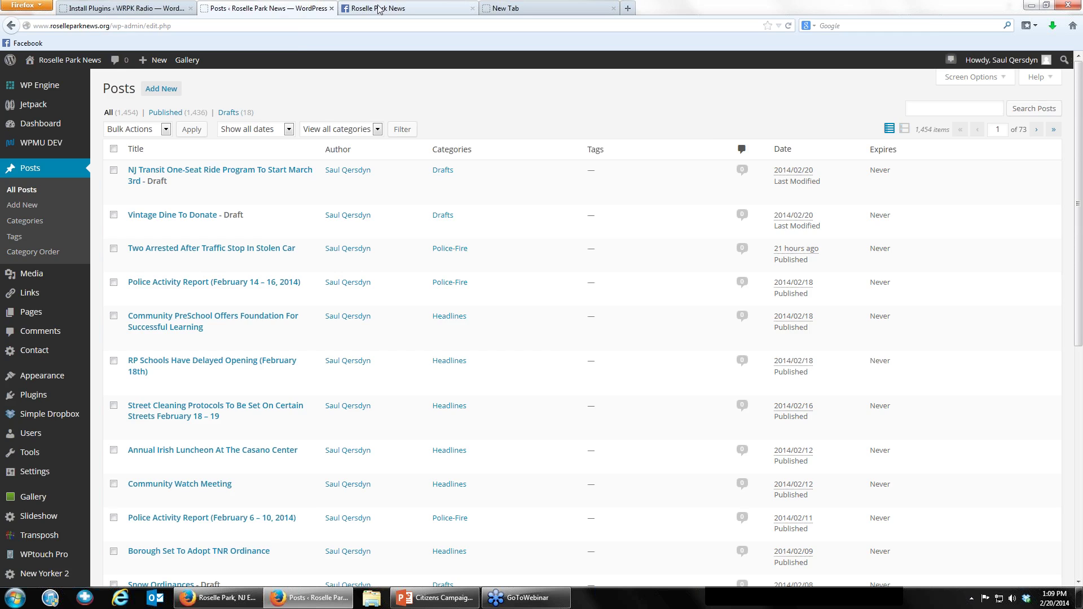
{"action": "left_click", "coordinate": [379, 9]}
{"action": "left_click", "coordinate": [285, 10]}
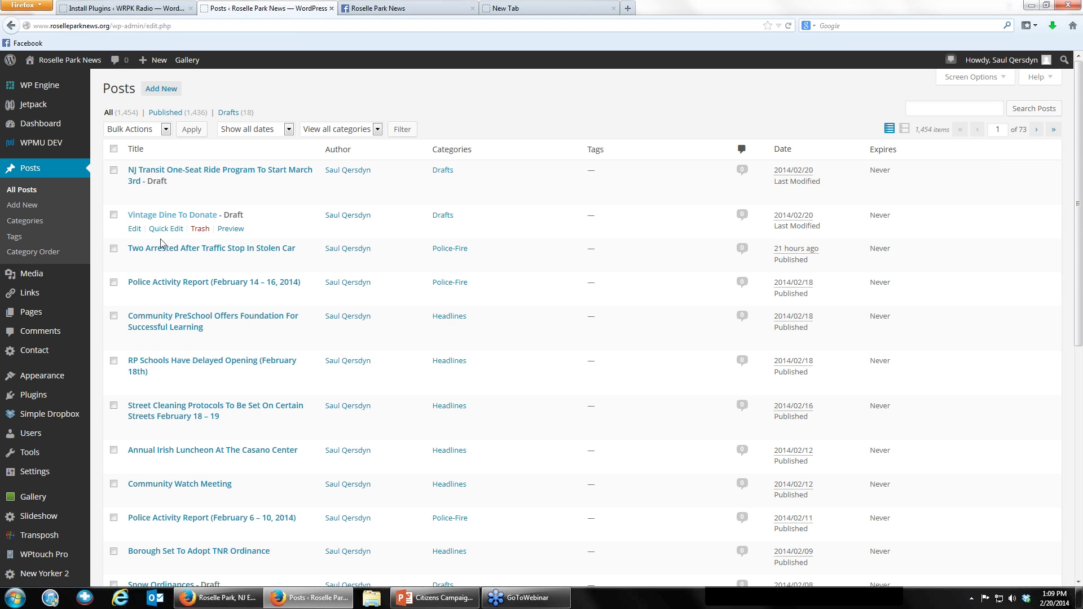
Open the post "Community PreSchool Offers Foundation For Successful Learning" for editing and view its published version in a separate tab.
{"action": "left_click", "coordinate": [136, 329]}
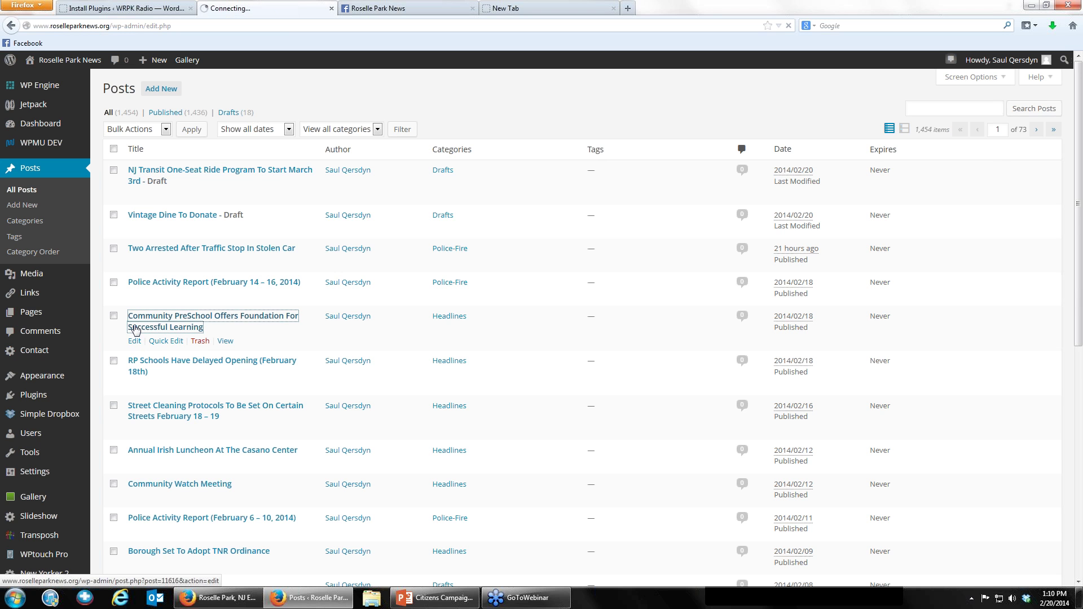
{"action": "right_click", "coordinate": [226, 342]}
{"action": "left_click", "coordinate": [257, 350]}
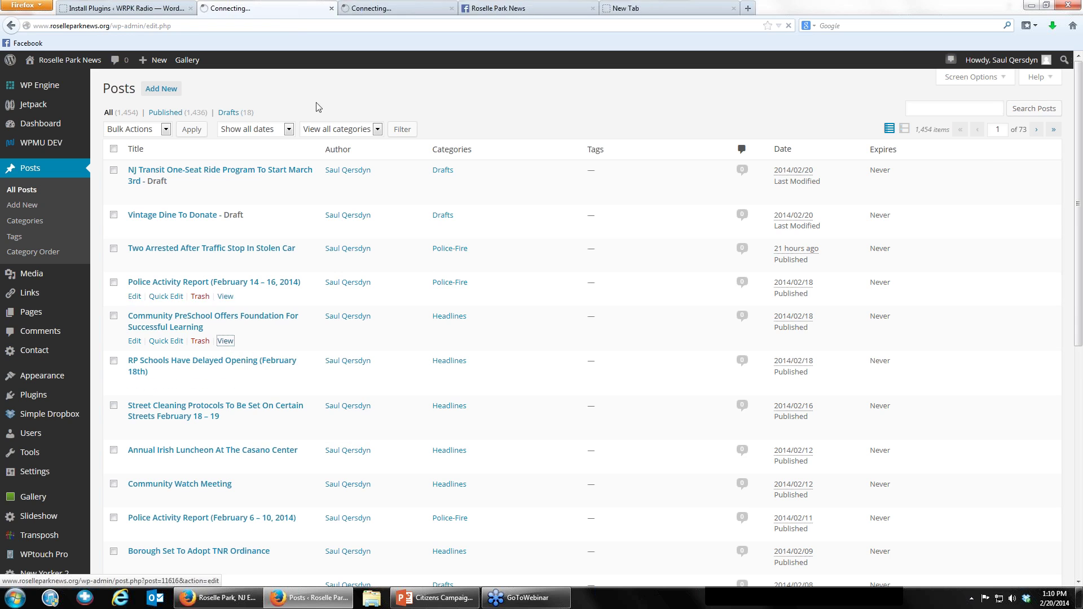
{"action": "left_click", "coordinate": [370, 8]}
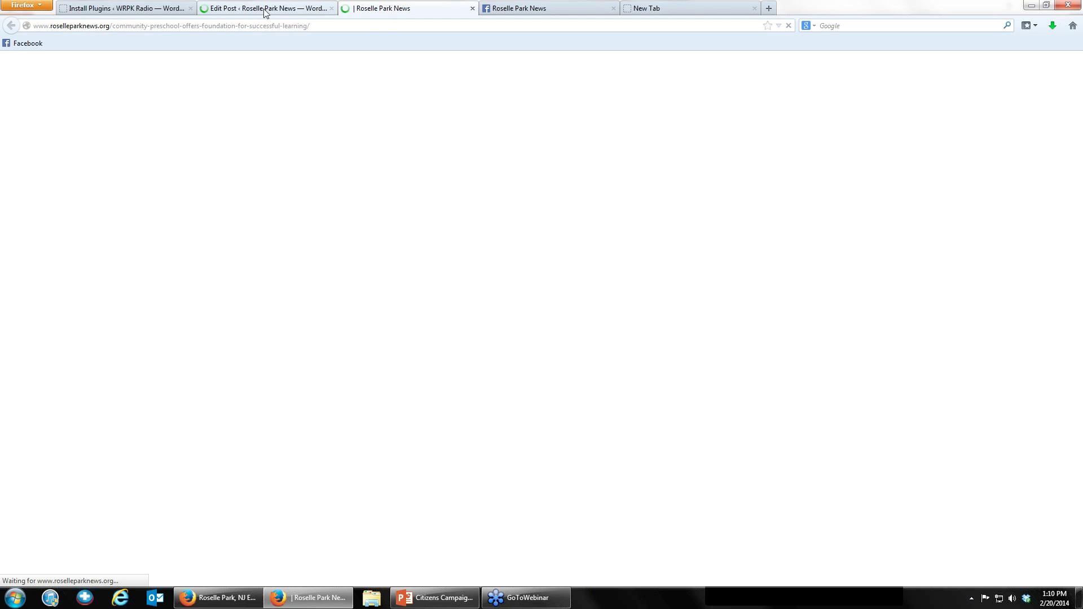
{"action": "left_click", "coordinate": [265, 10]}
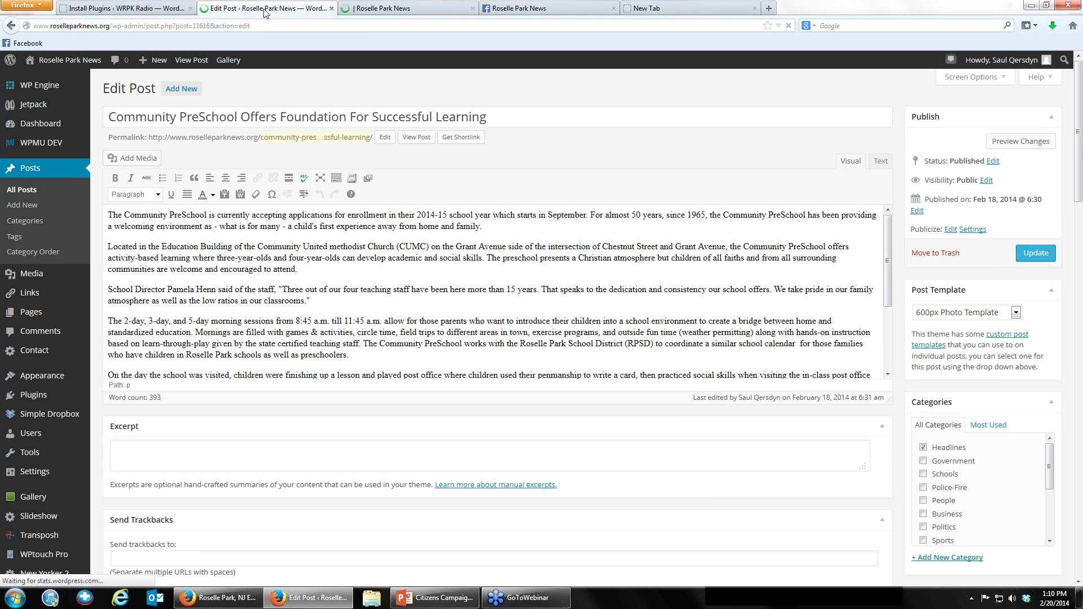
{"action": "left_click", "coordinate": [405, 9]}
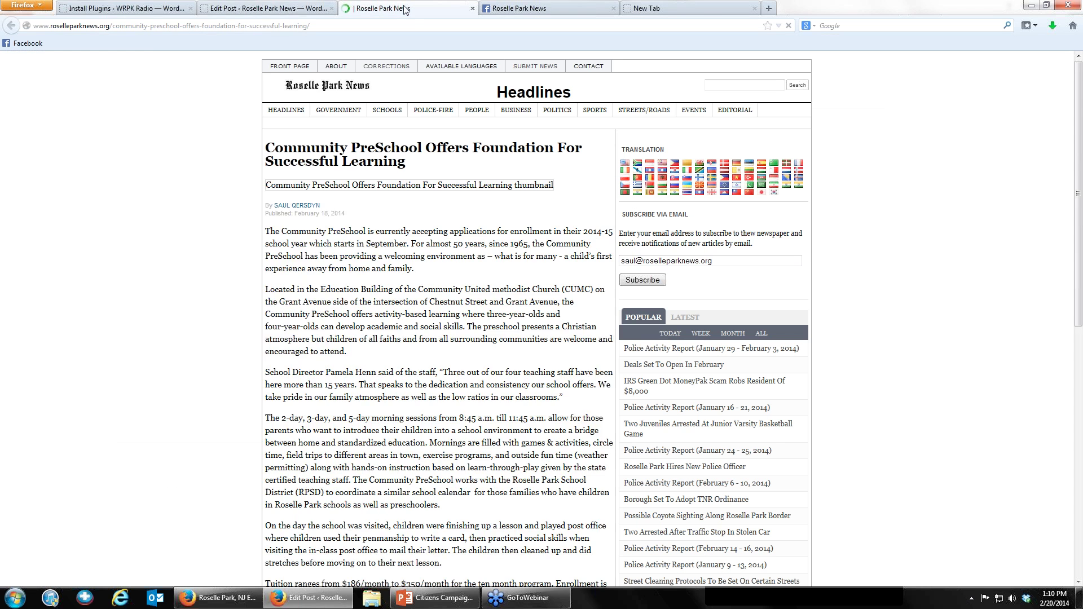
Return to the preschool post's editor and read through its text down to the gallery shortcode at the end.
{"action": "left_click", "coordinate": [265, 9]}
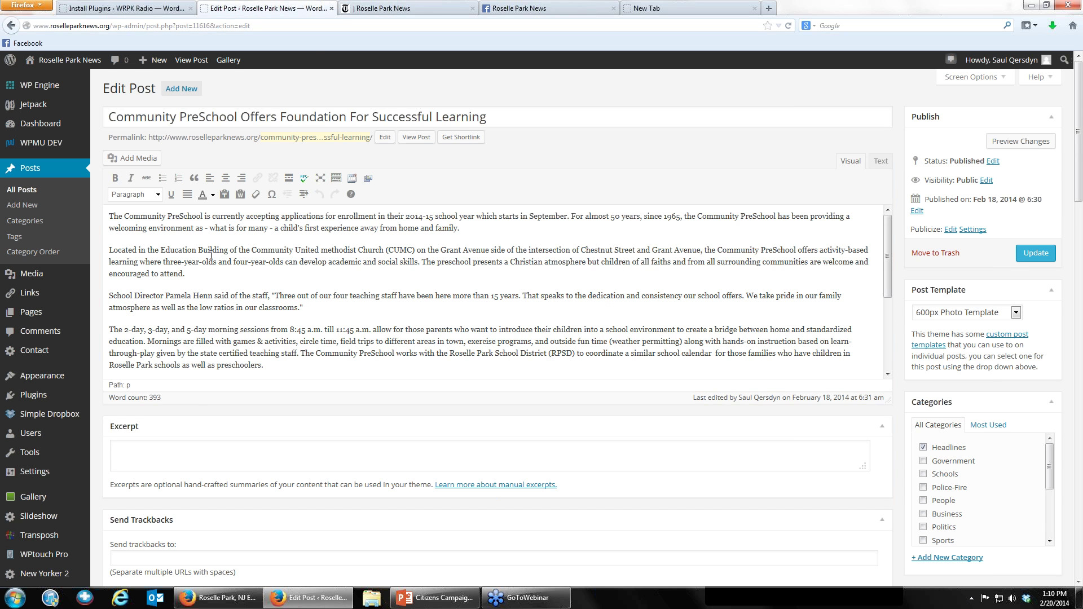
{"action": "scroll", "coordinate": [211, 255], "scroll_direction": "down", "scroll_amount": 4}
{"action": "scroll", "coordinate": [147, 222], "scroll_direction": "up", "scroll_amount": 4}
{"action": "scroll", "coordinate": [146, 283], "scroll_direction": "down", "scroll_amount": 3}
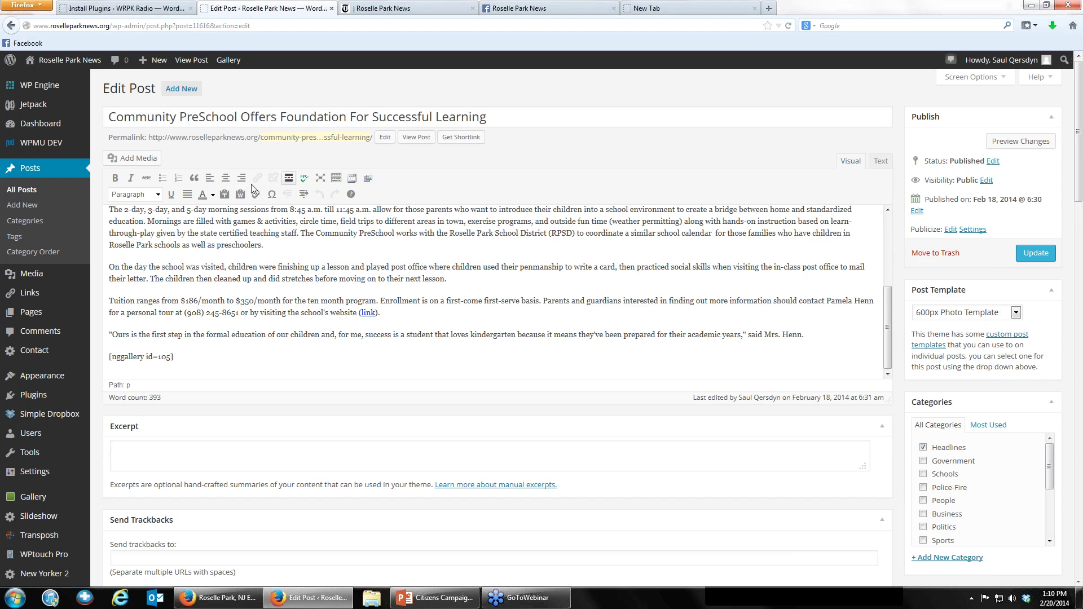
View the file upload and Media Library options for adding media to the post, and close them without inserting anything.
{"action": "left_click", "coordinate": [136, 161]}
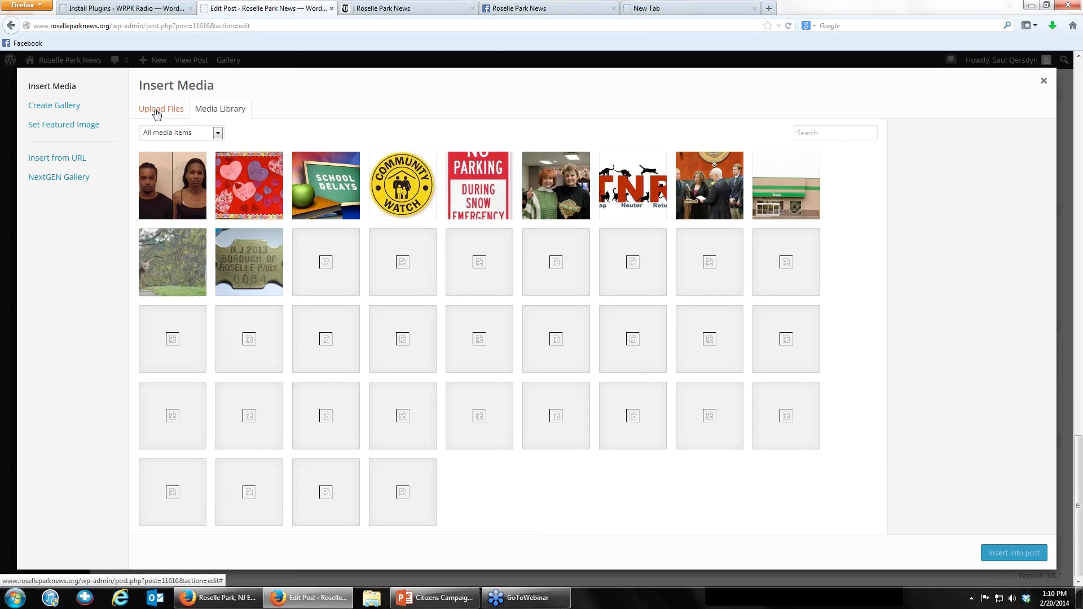
{"action": "left_click", "coordinate": [159, 111]}
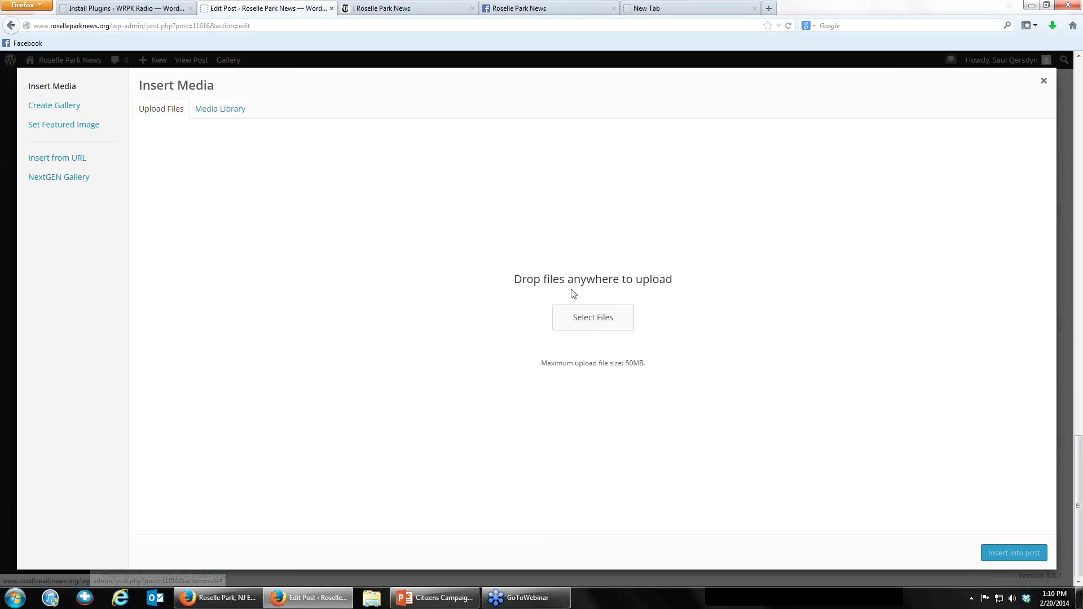
{"action": "left_click", "coordinate": [213, 116]}
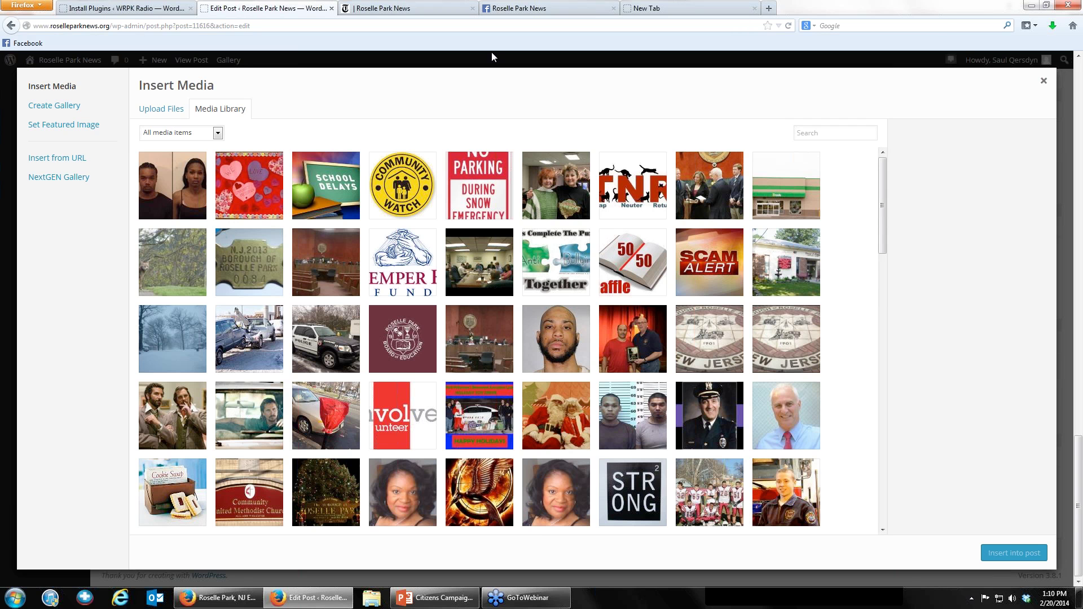
{"action": "left_click", "coordinate": [1043, 82]}
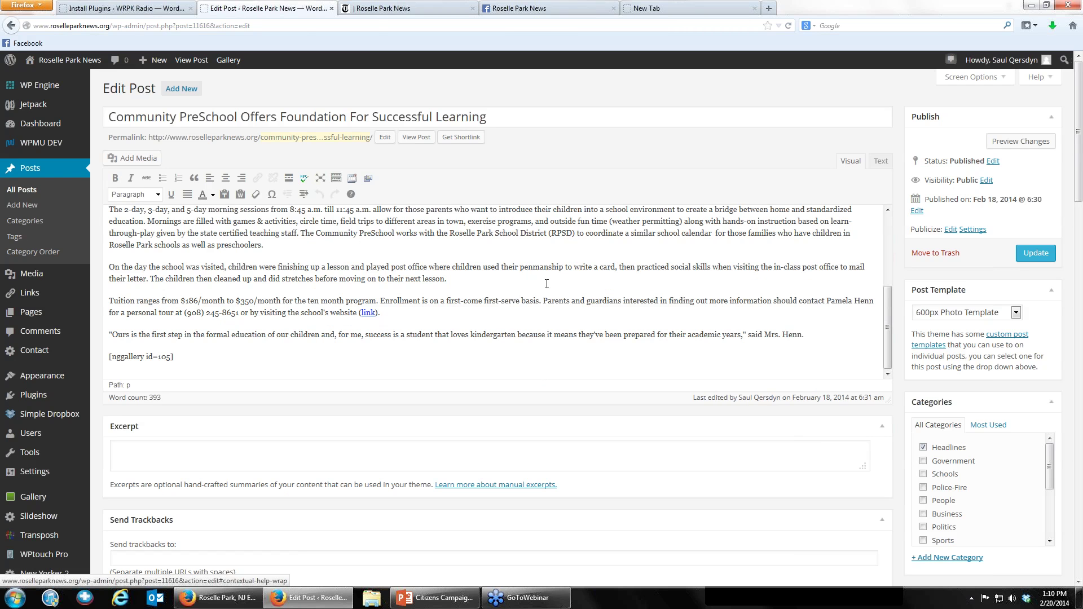
Compare the photo gallery at the end of the published article with the [nggallery id=105] shortcode in the post editor.
{"action": "left_click", "coordinate": [382, 8]}
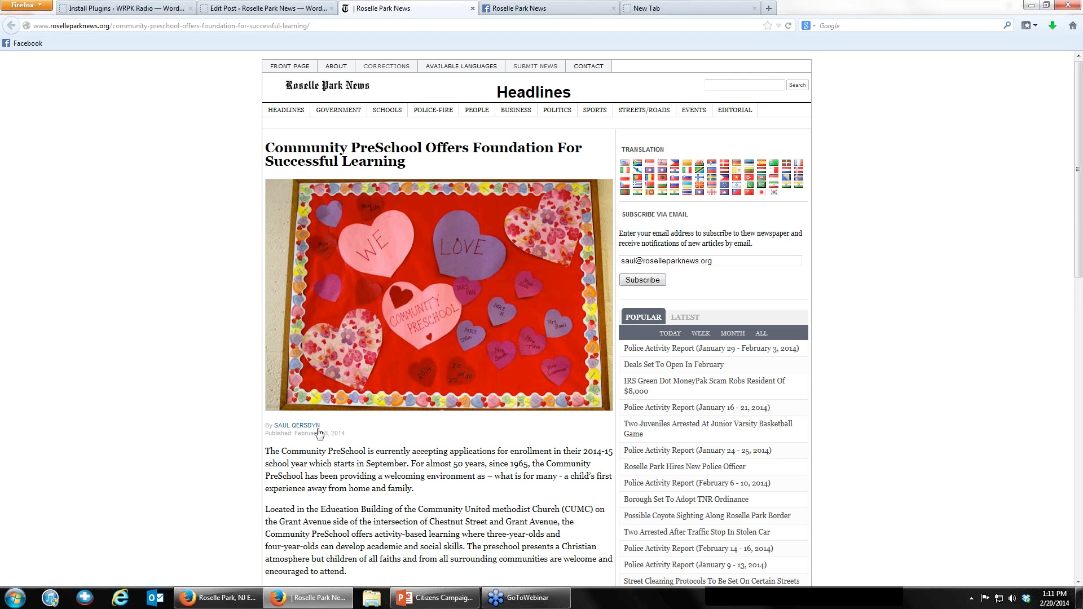
{"action": "scroll", "coordinate": [319, 433], "scroll_direction": "down", "scroll_amount": 15}
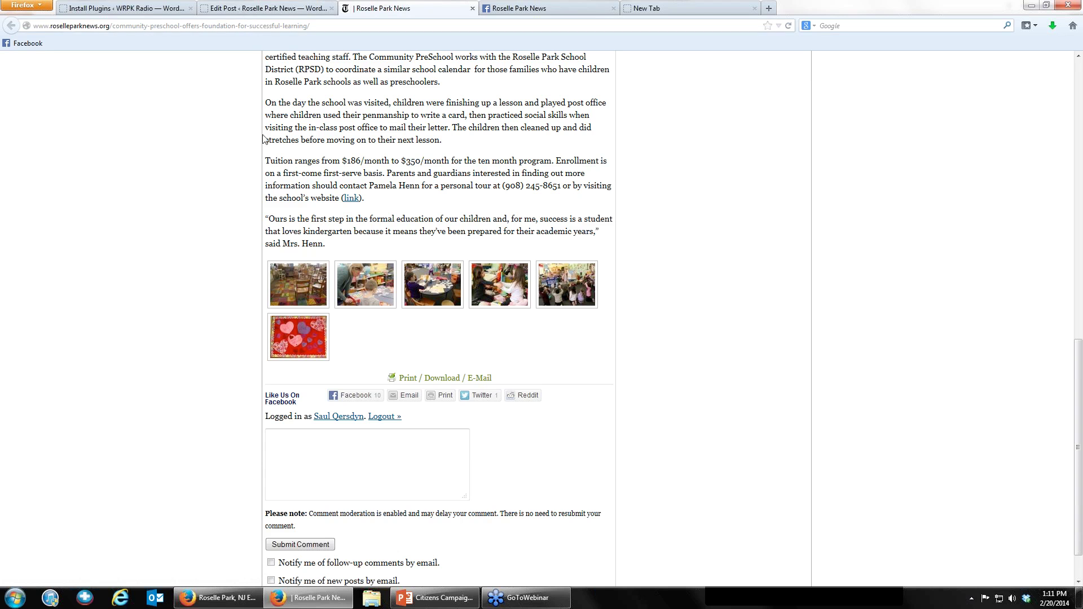
{"action": "left_click", "coordinate": [265, 8]}
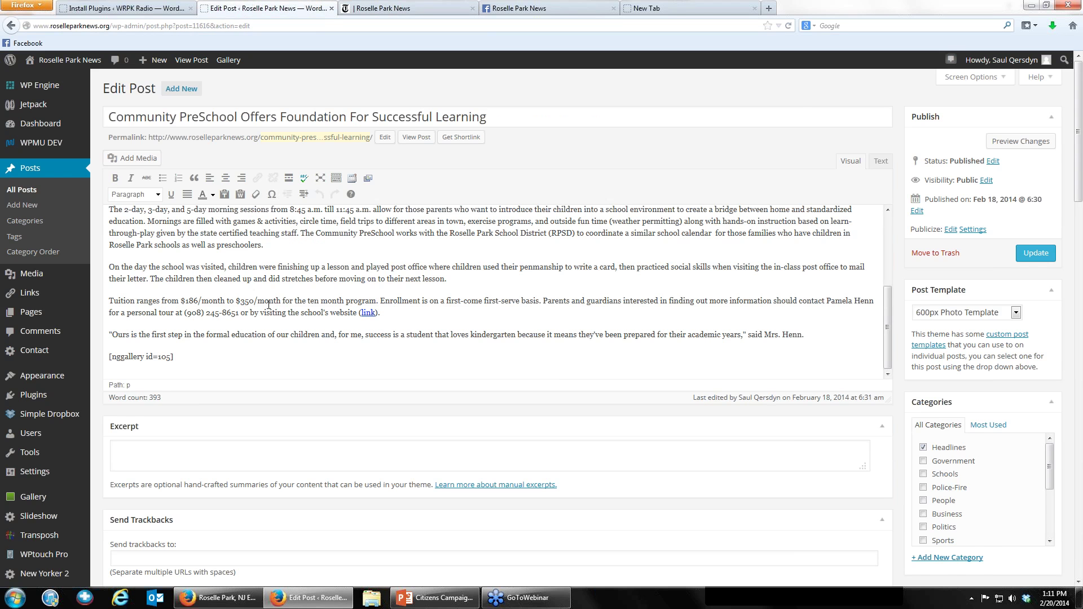
{"action": "scroll", "coordinate": [244, 323], "scroll_direction": "down", "scroll_amount": 5}
{"action": "left_click_drag", "start_coordinate": [173, 164], "coordinate": [112, 167]}
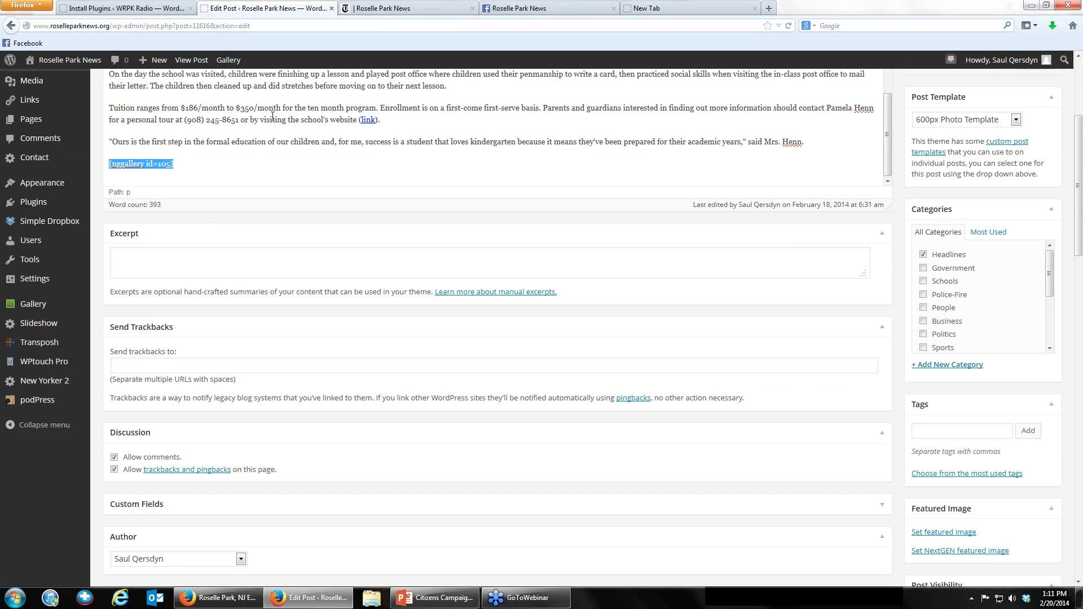
{"action": "left_click", "coordinate": [186, 167]}
Enlarge the first gallery photo in the published preschool article, browse through the following images and close the viewer.
{"action": "left_click", "coordinate": [397, 9]}
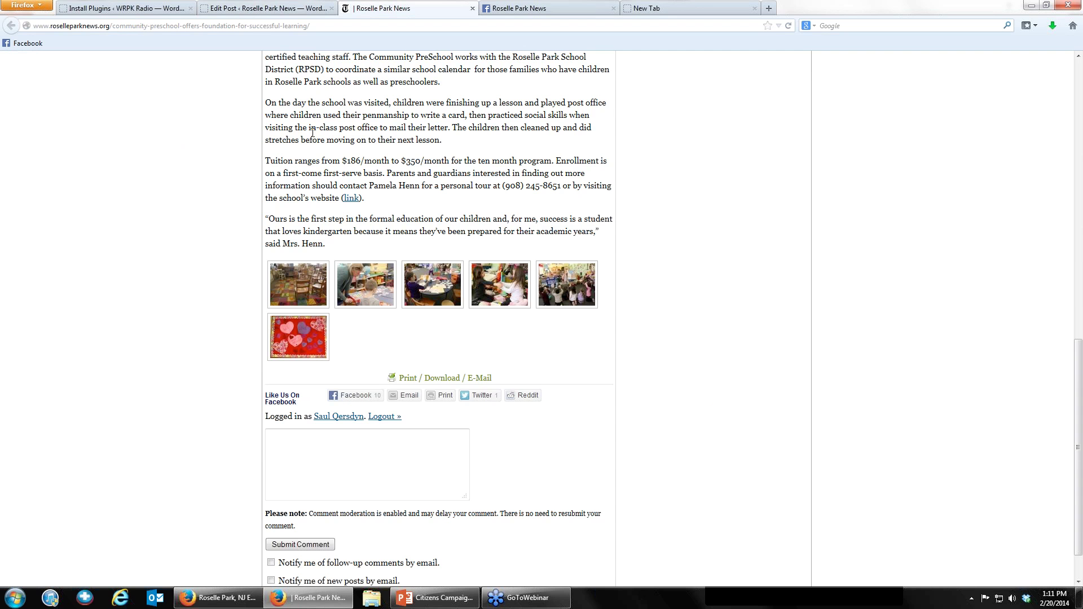
{"action": "left_click", "coordinate": [299, 282]}
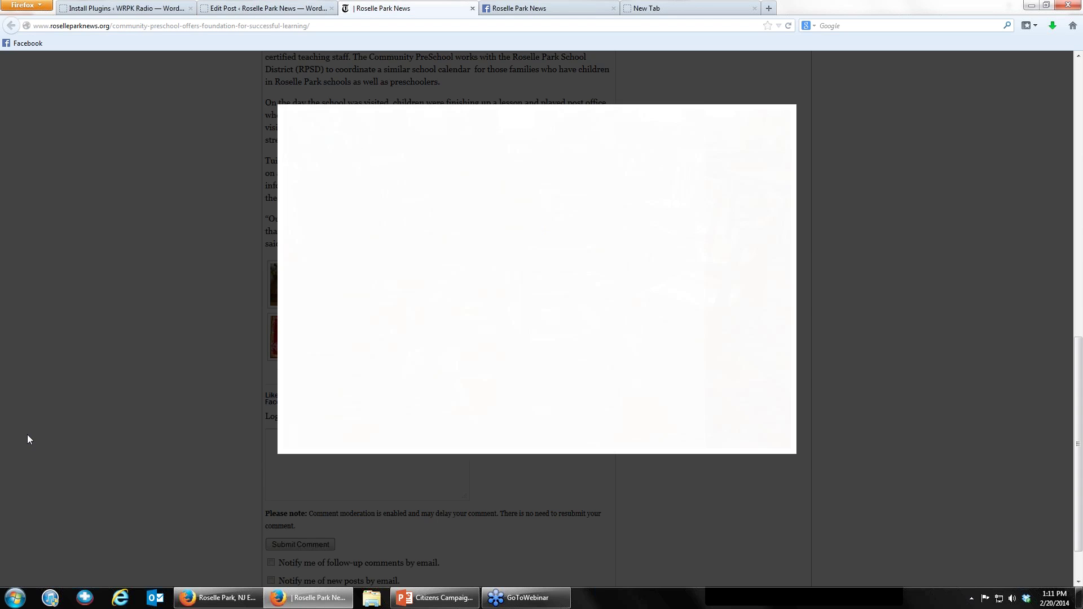
{"action": "mouse_move", "coordinate": [673, 196]}
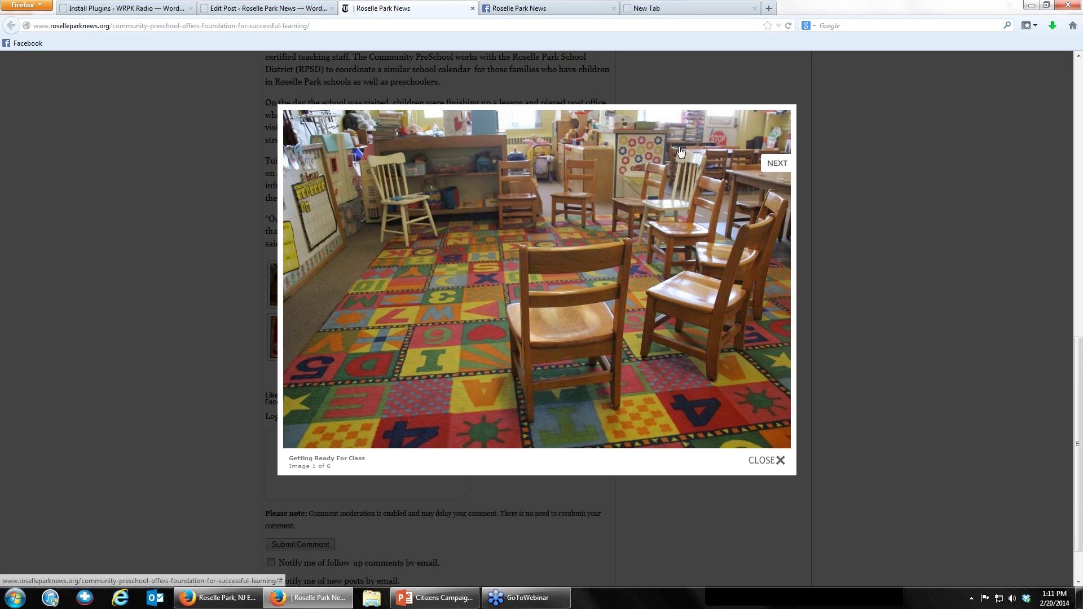
{"action": "left_click", "coordinate": [713, 276]}
{"action": "left_click", "coordinate": [706, 269]}
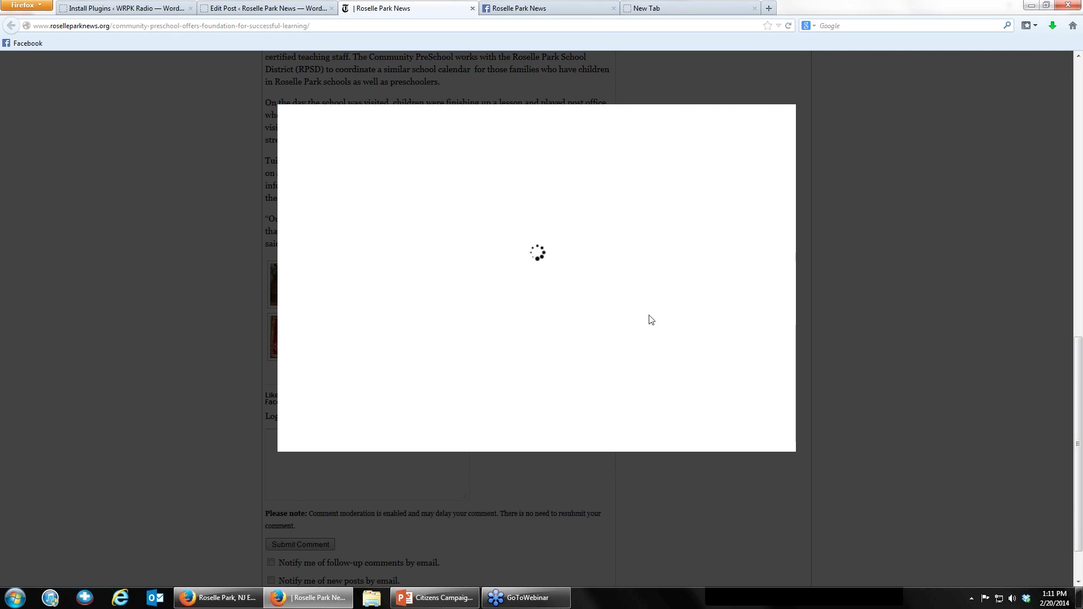
{"action": "left_click", "coordinate": [657, 305]}
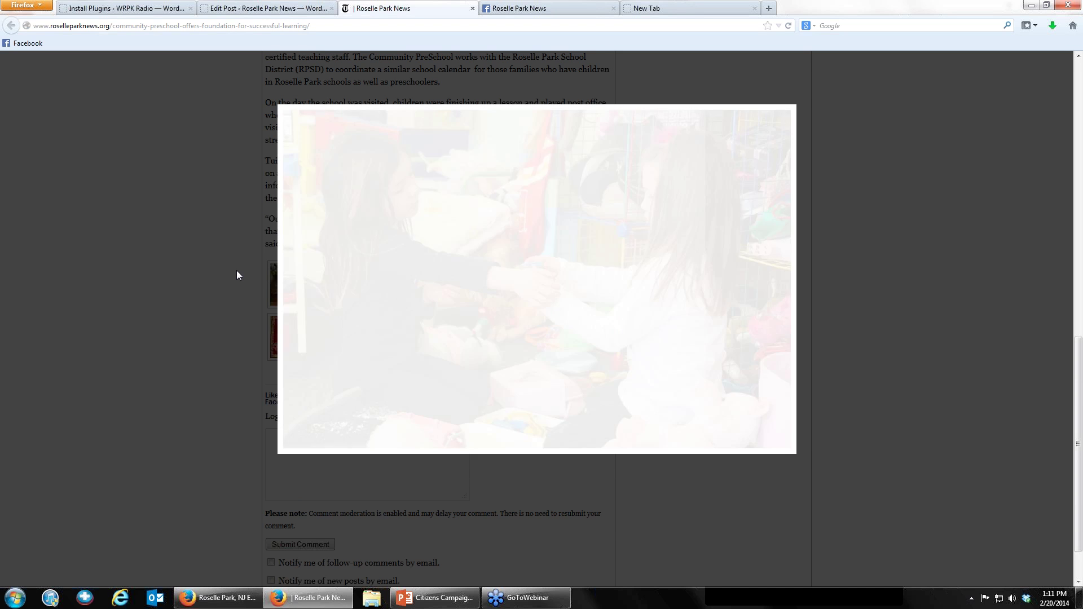
{"action": "left_click", "coordinate": [236, 275]}
Go back to the post editor and review the gallery shortcode, the article text and the publishing settings.
{"action": "left_click", "coordinate": [239, 13]}
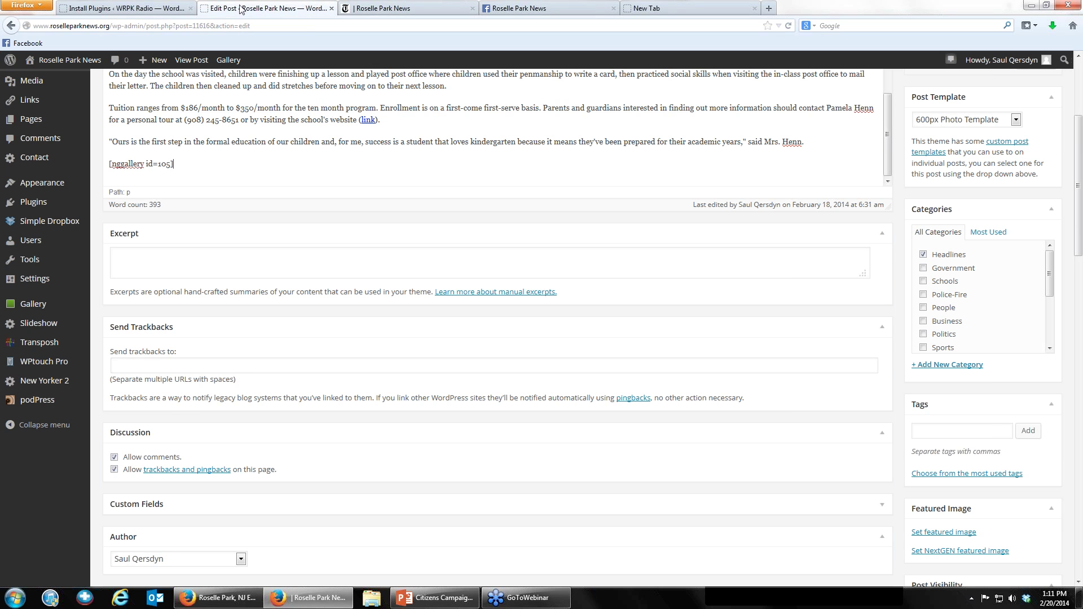
{"action": "scroll", "coordinate": [219, 205], "scroll_direction": "up", "scroll_amount": 3}
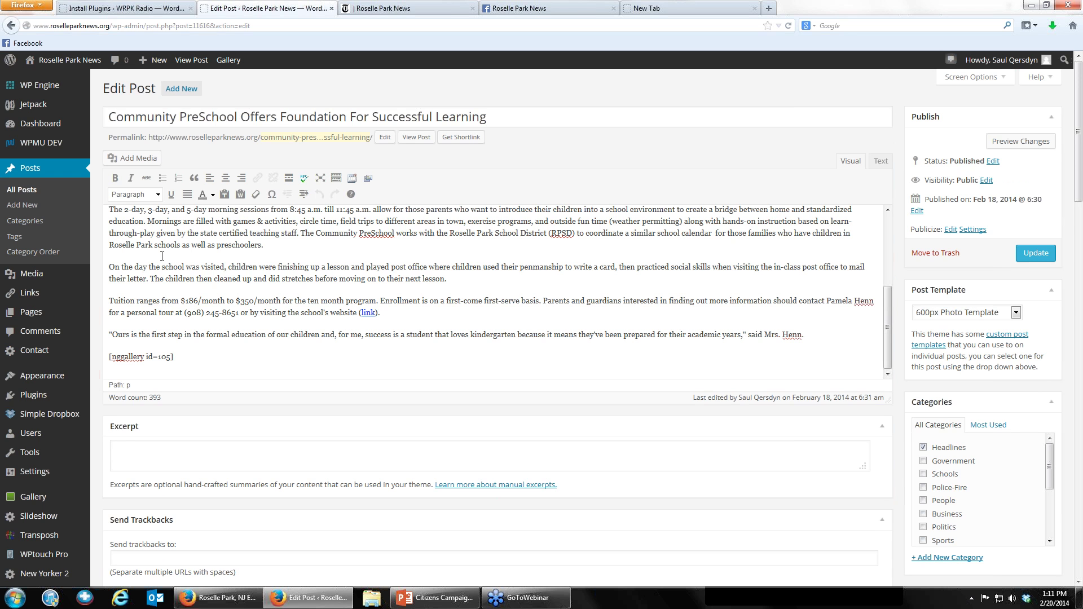
{"action": "scroll", "coordinate": [161, 256], "scroll_direction": "down", "scroll_amount": 2}
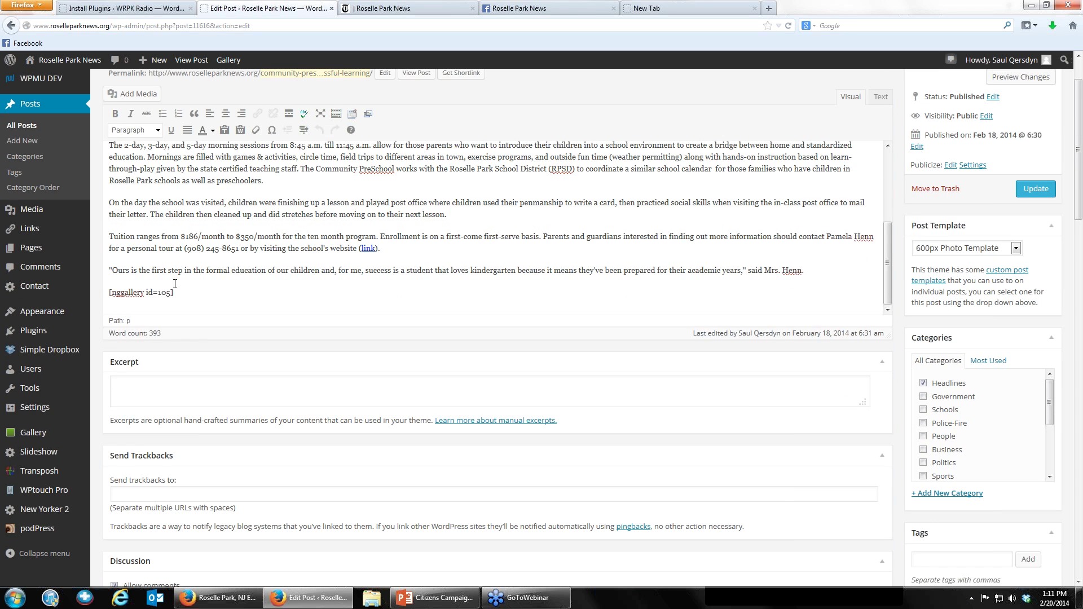
{"action": "scroll", "coordinate": [179, 252], "scroll_direction": "up", "scroll_amount": 3}
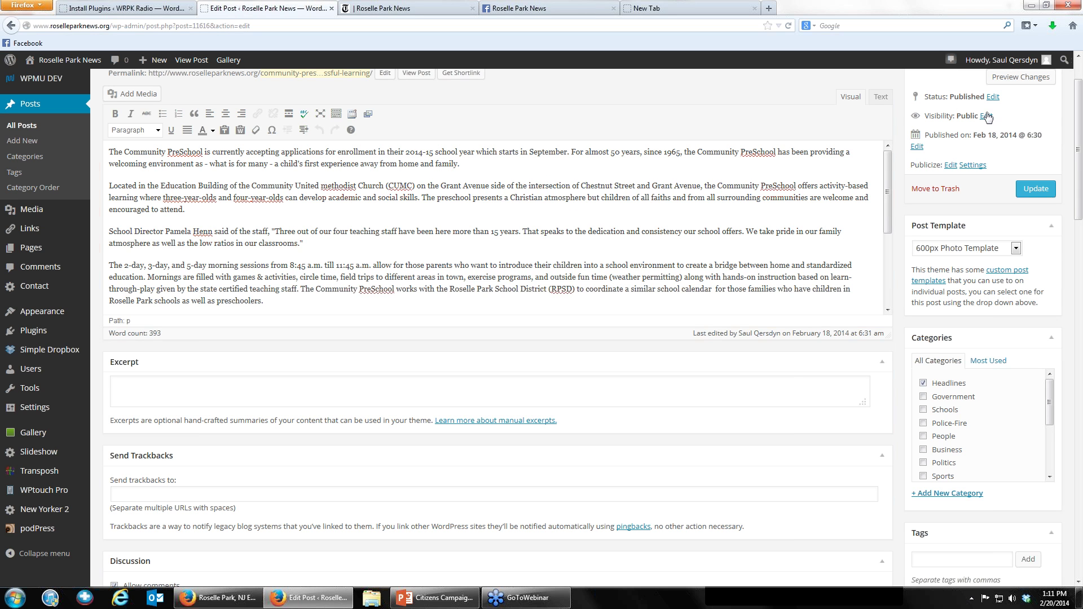
{"action": "scroll", "coordinate": [987, 479], "scroll_direction": "up", "scroll_amount": 2}
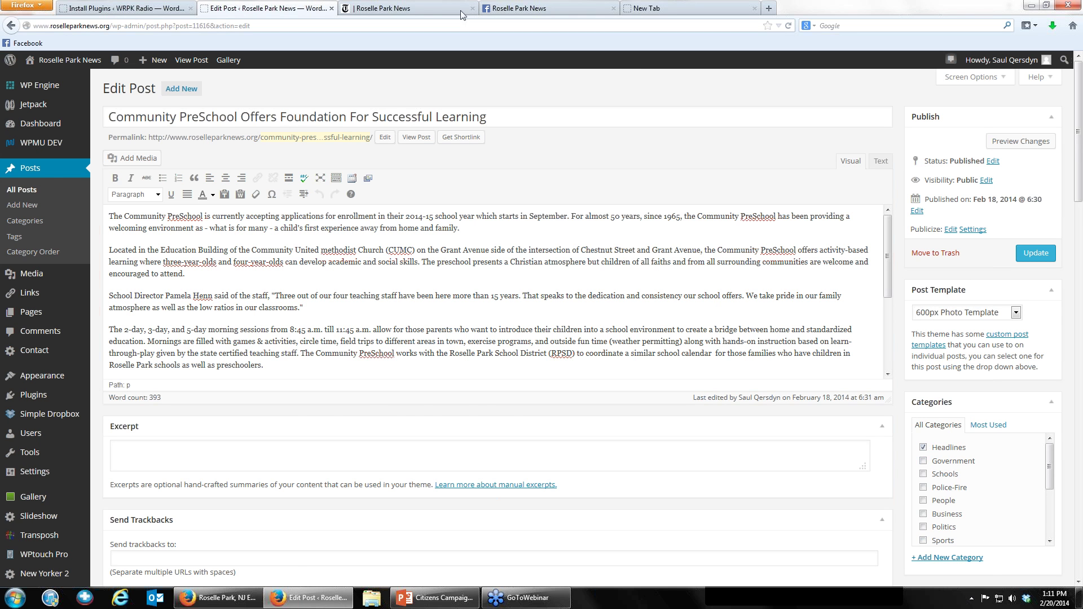
Open the Roselle Park News front page from the published article and advance its headline slideshow by two images.
{"action": "left_click", "coordinate": [430, 8]}
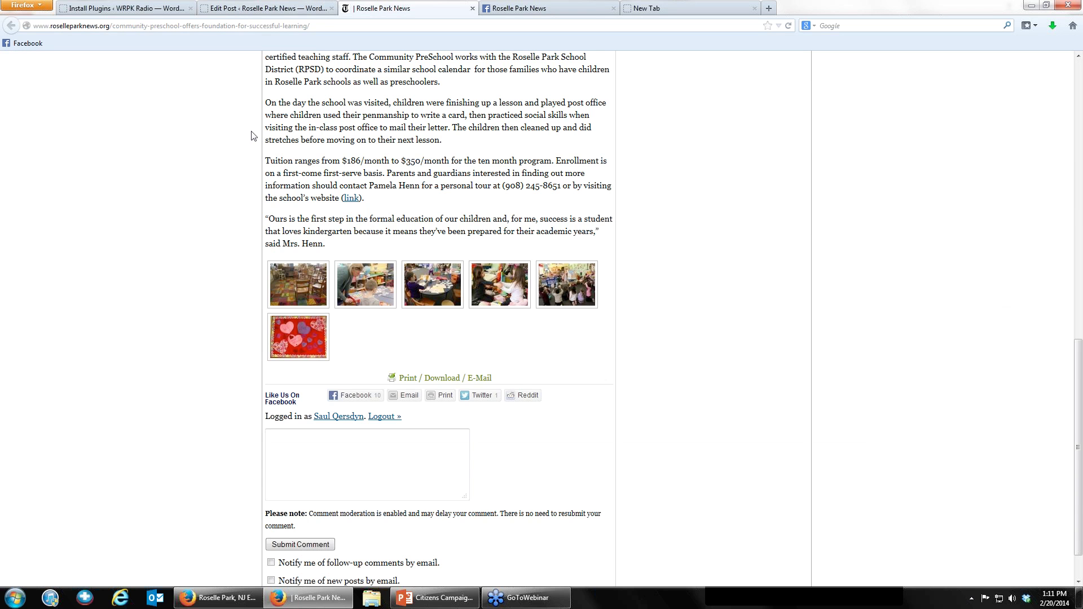
{"action": "scroll", "coordinate": [253, 136], "scroll_direction": "up", "scroll_amount": 15}
{"action": "left_click", "coordinate": [278, 68]}
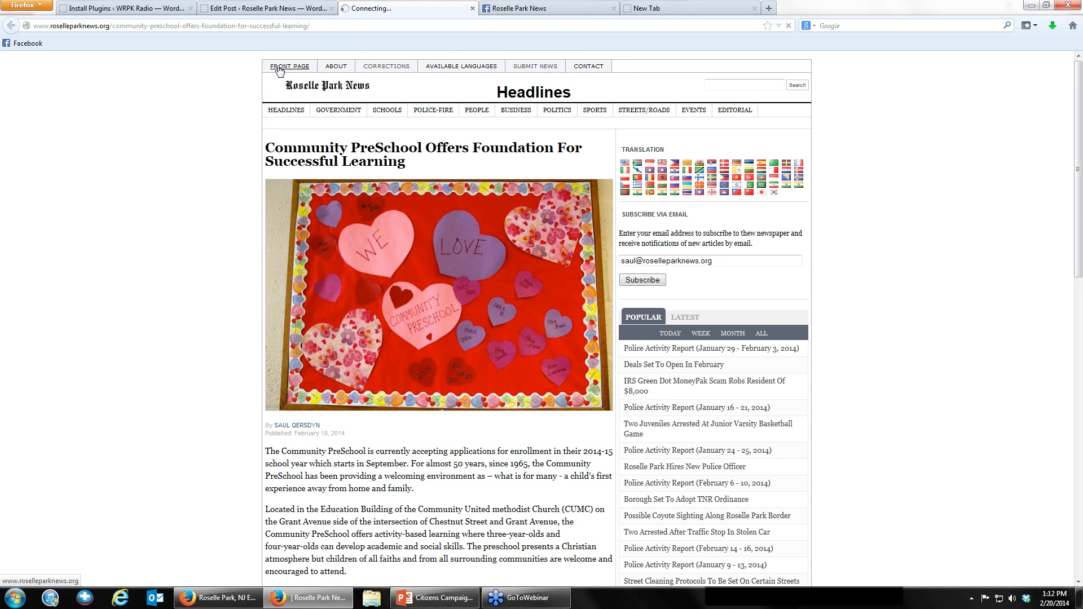
{"action": "left_click", "coordinate": [268, 10]}
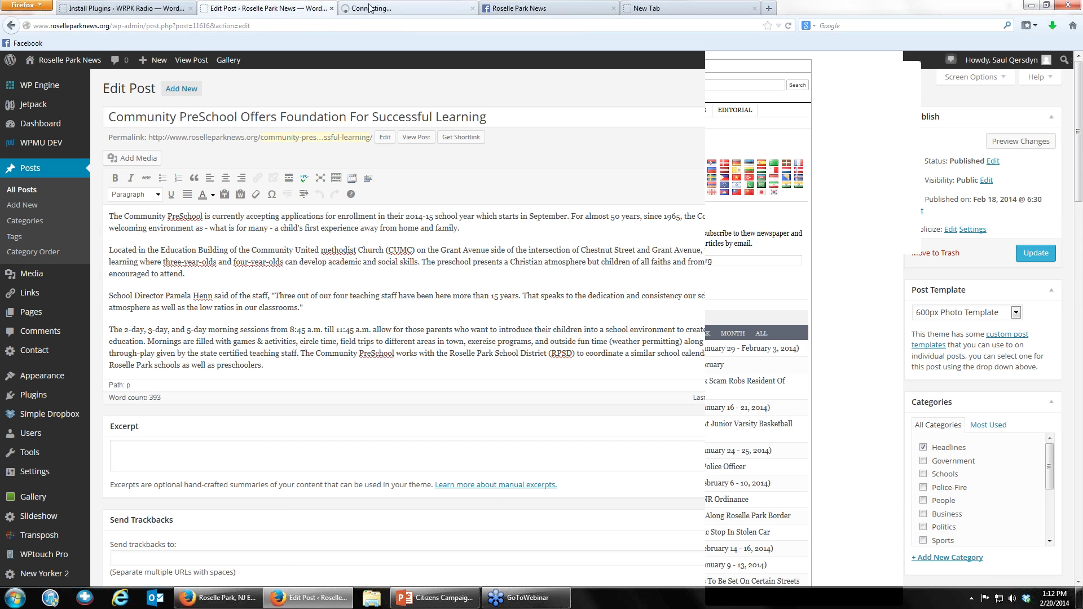
{"action": "left_click", "coordinate": [370, 8]}
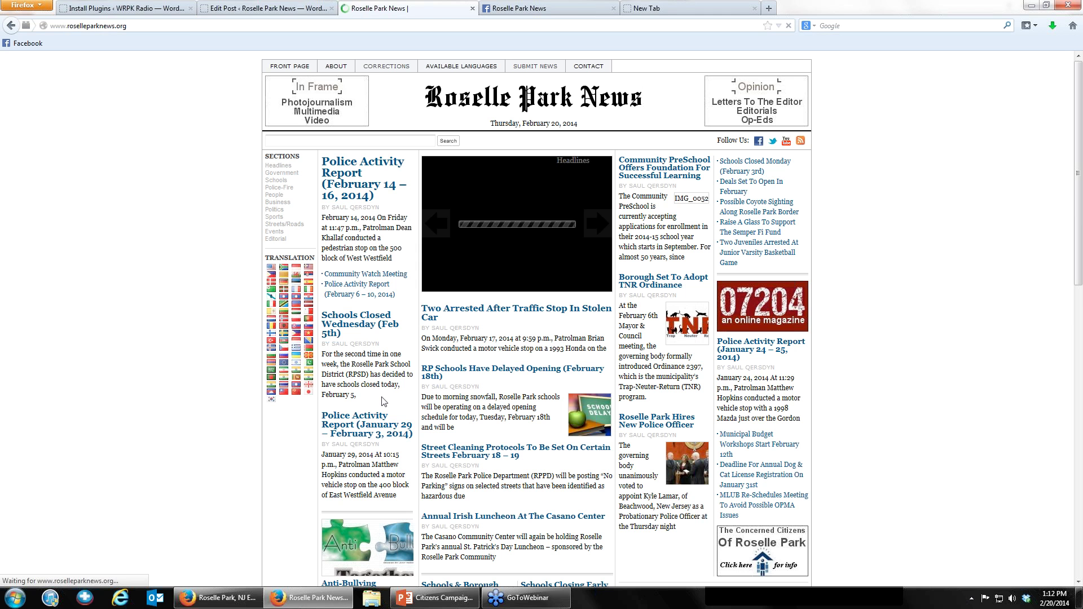
{"action": "left_click", "coordinate": [610, 228]}
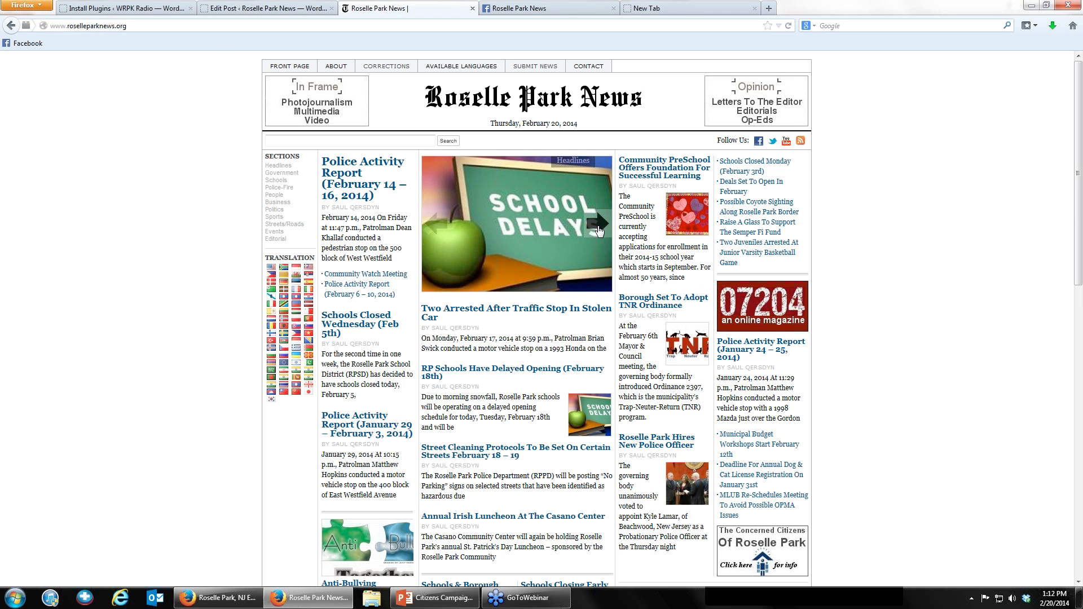
{"action": "left_click", "coordinate": [599, 229]}
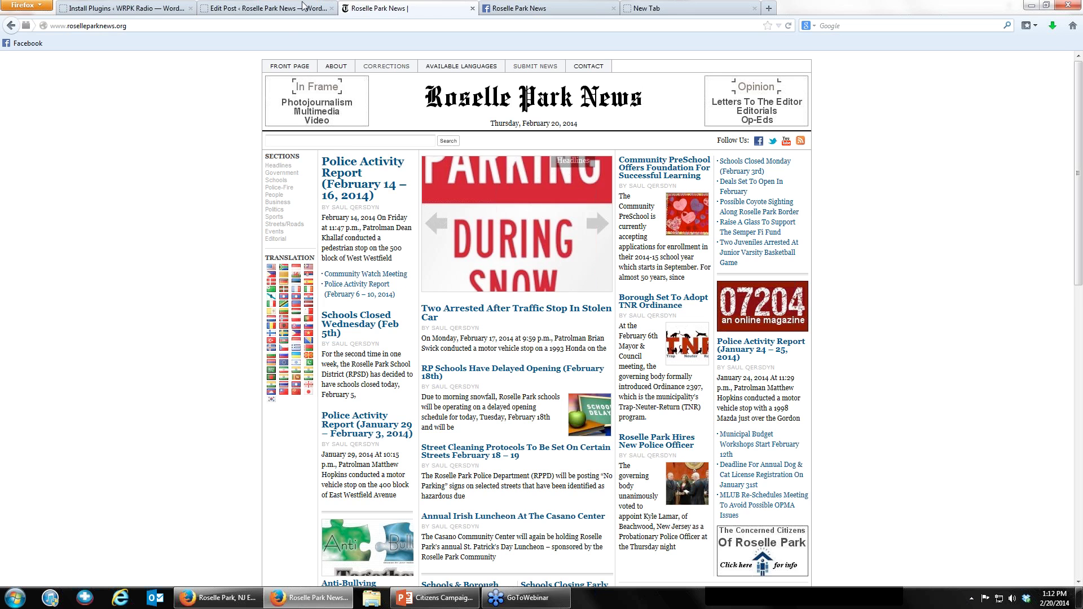
Examine the preschool post's settings in the editor, including categories, tags, featured image, visibility, expiration, podcasting, sharing and post language.
{"action": "left_click", "coordinate": [303, 7]}
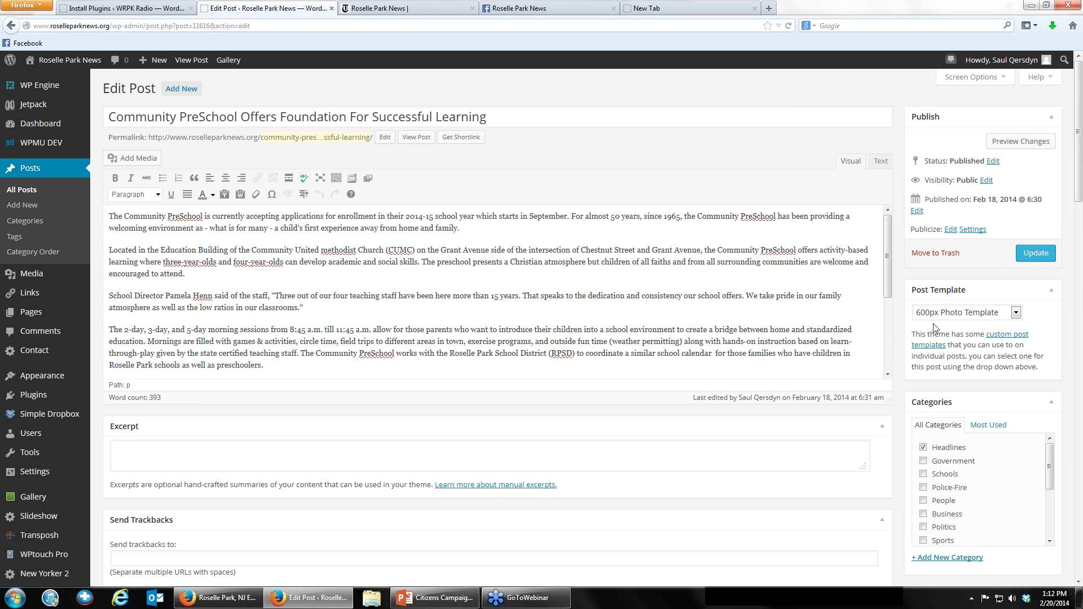
{"action": "scroll", "coordinate": [933, 327], "scroll_direction": "down", "scroll_amount": 1}
{"action": "scroll", "coordinate": [934, 327], "scroll_direction": "down", "scroll_amount": 5}
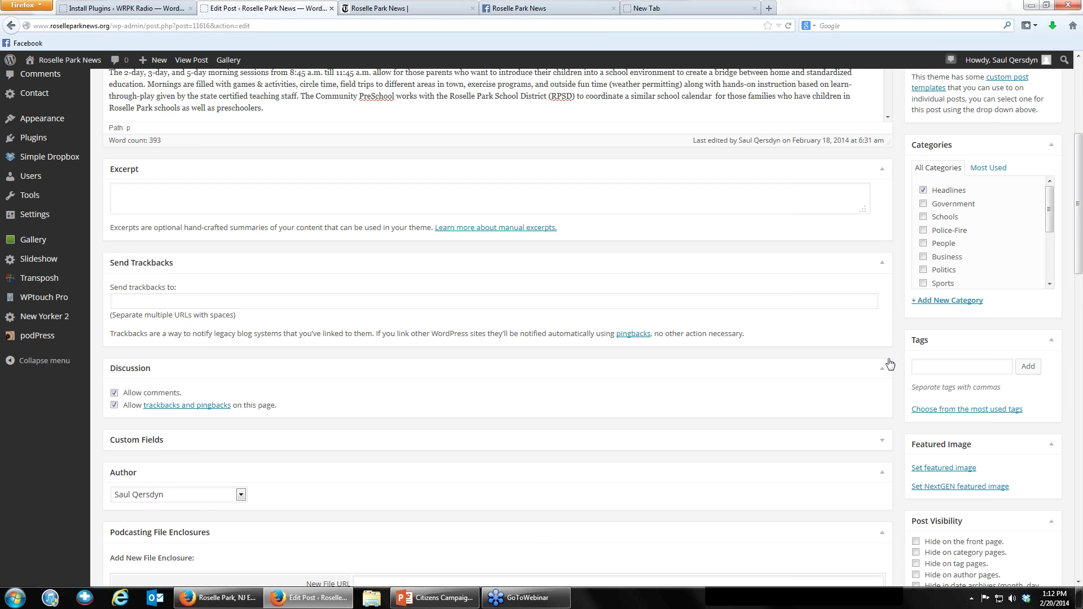
{"action": "scroll", "coordinate": [891, 364], "scroll_direction": "down", "scroll_amount": 8}
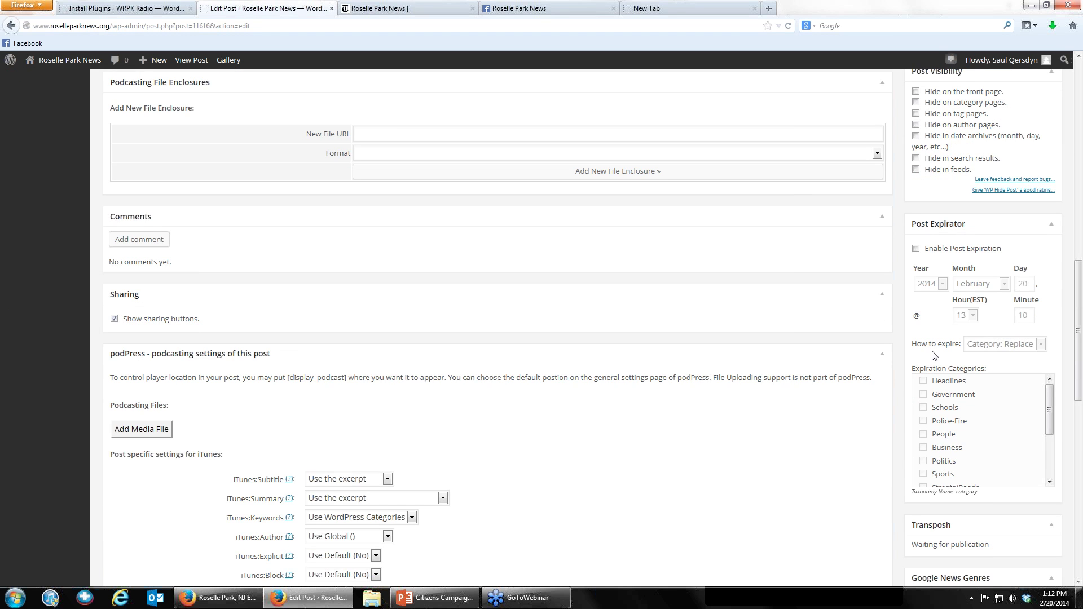
{"action": "scroll", "coordinate": [937, 350], "scroll_direction": "up", "scroll_amount": 10}
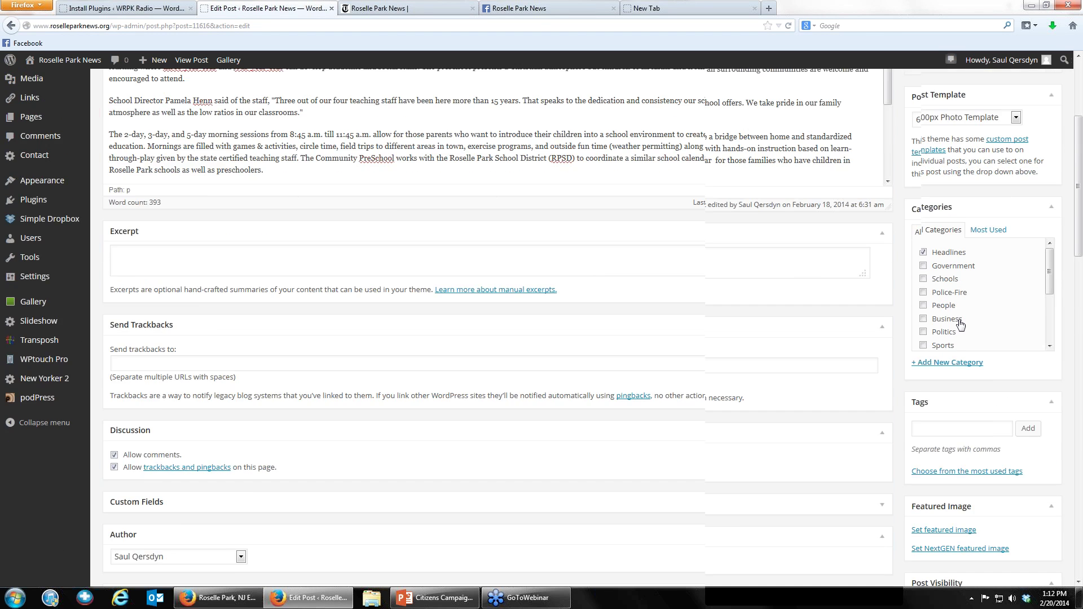
{"action": "scroll", "coordinate": [960, 324], "scroll_direction": "up", "scroll_amount": 3}
{"action": "scroll", "coordinate": [960, 324], "scroll_direction": "down", "scroll_amount": 3}
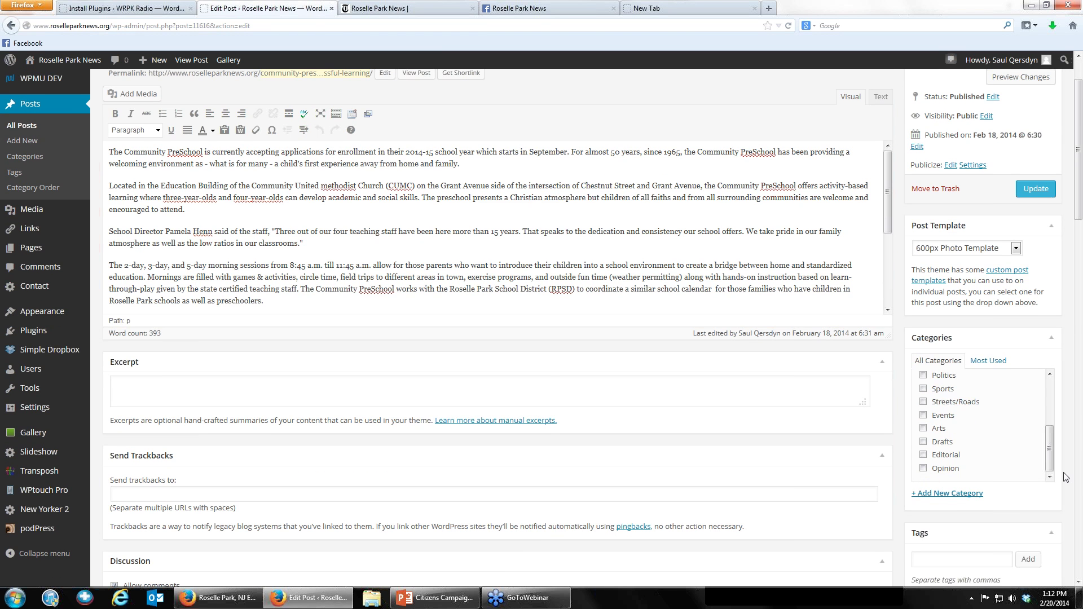
{"action": "scroll", "coordinate": [1065, 477], "scroll_direction": "down", "scroll_amount": 10}
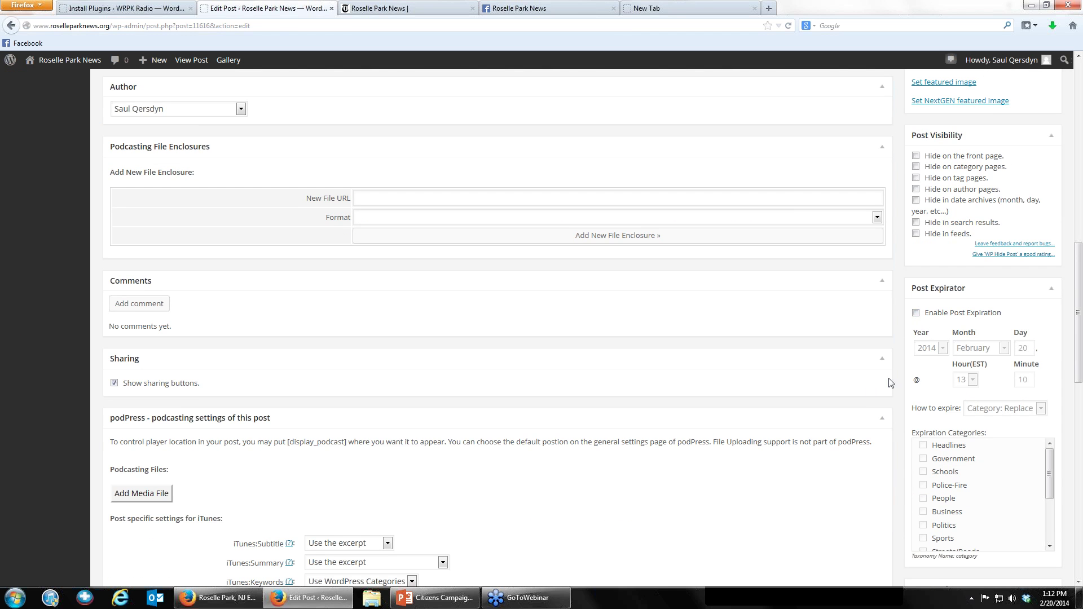
{"action": "scroll", "coordinate": [908, 380], "scroll_direction": "down", "scroll_amount": 1}
{"action": "scroll", "coordinate": [908, 380], "scroll_direction": "down", "scroll_amount": 10}
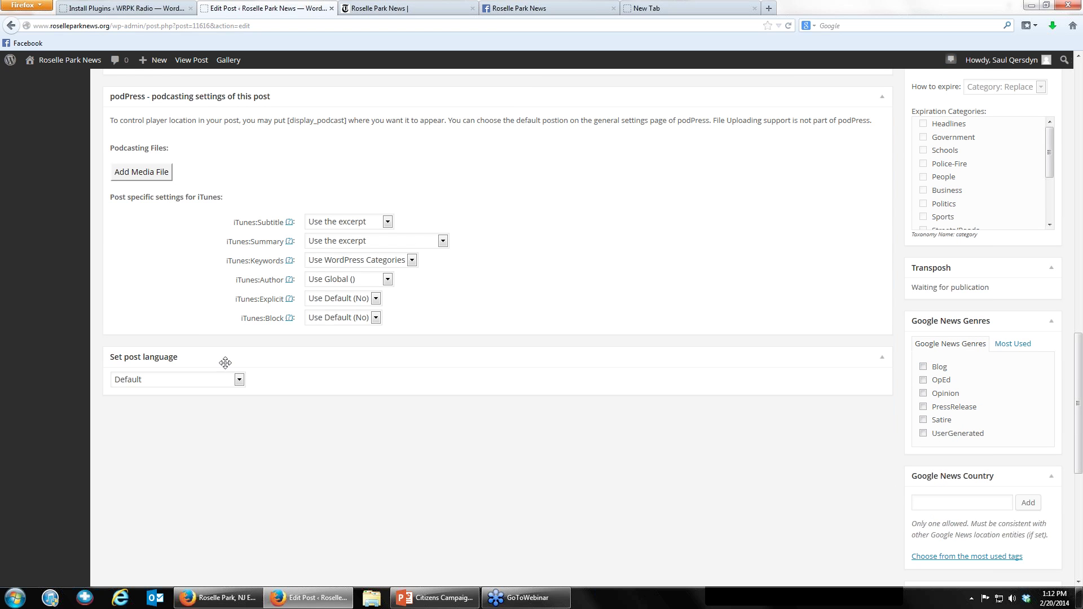
{"action": "scroll", "coordinate": [128, 369], "scroll_direction": "up", "scroll_amount": 9}
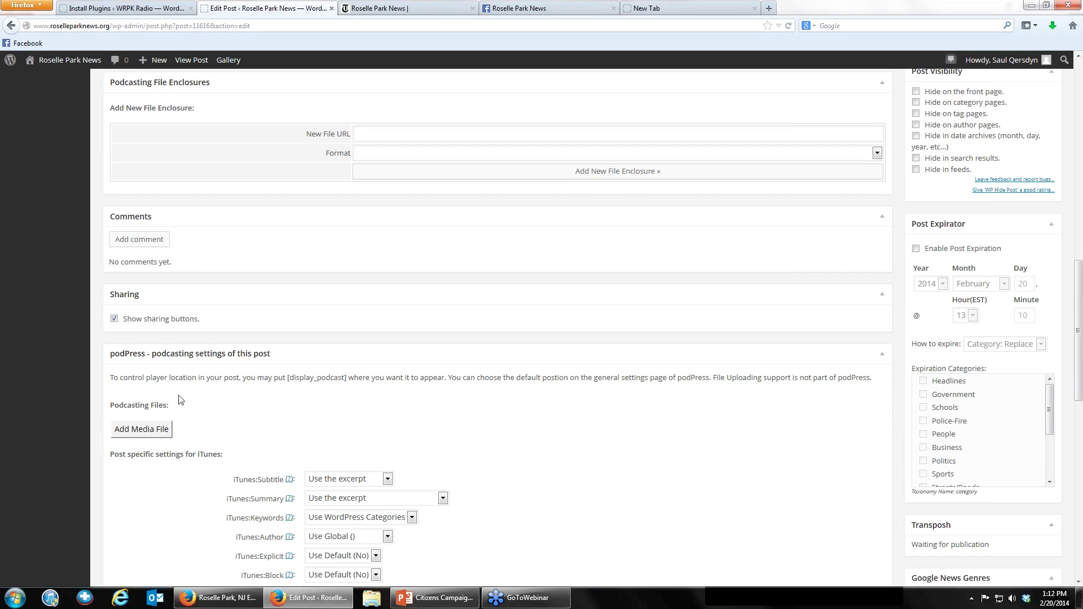
{"action": "scroll", "coordinate": [237, 397], "scroll_direction": "up", "scroll_amount": 10}
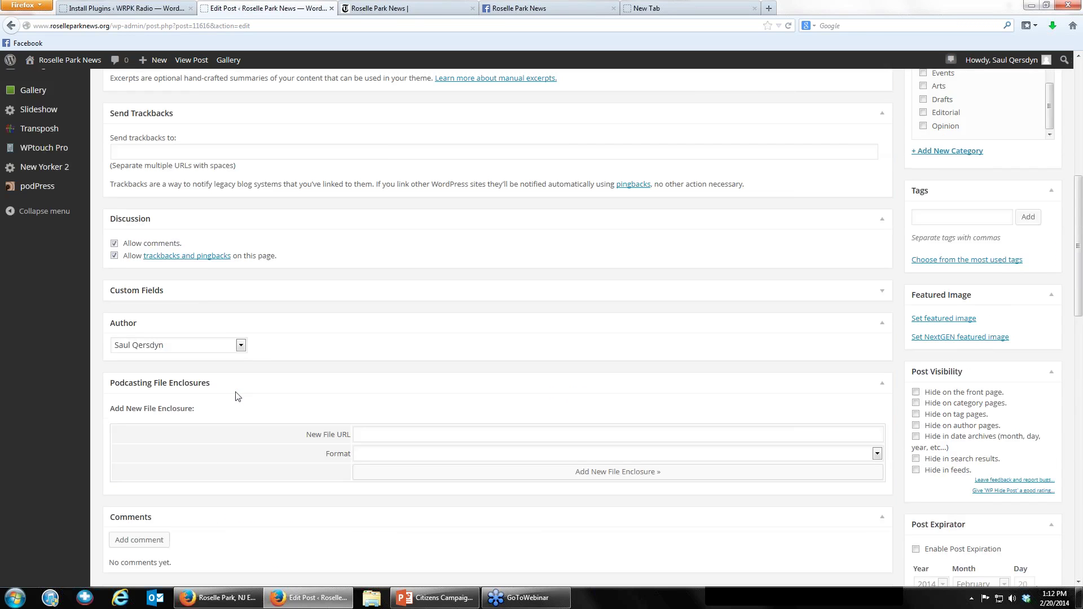
Return to the beginning of the preschool post in the editor and briefly highlight its first four paragraphs.
{"action": "scroll", "coordinate": [237, 396], "scroll_direction": "up", "scroll_amount": 6}
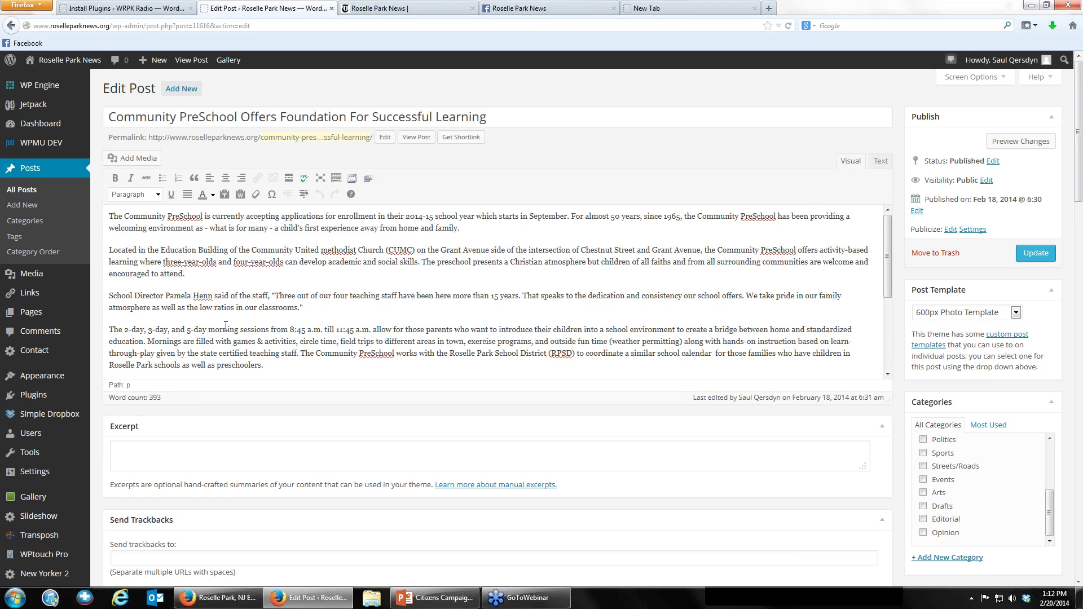
{"action": "left_click_drag", "start_coordinate": [268, 367], "coordinate": [108, 215]}
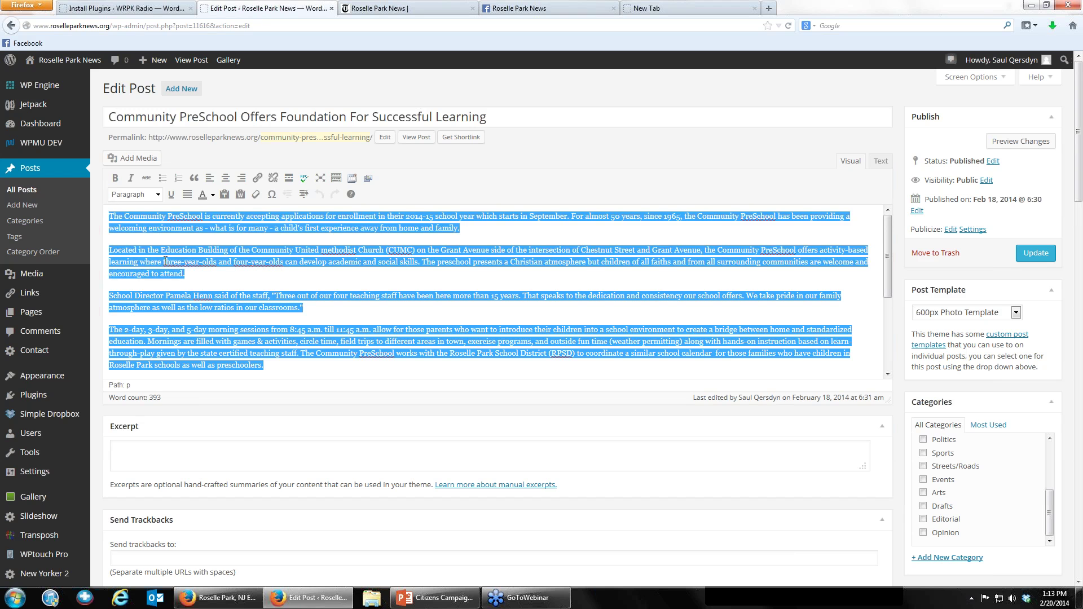
{"action": "left_click", "coordinate": [194, 274]}
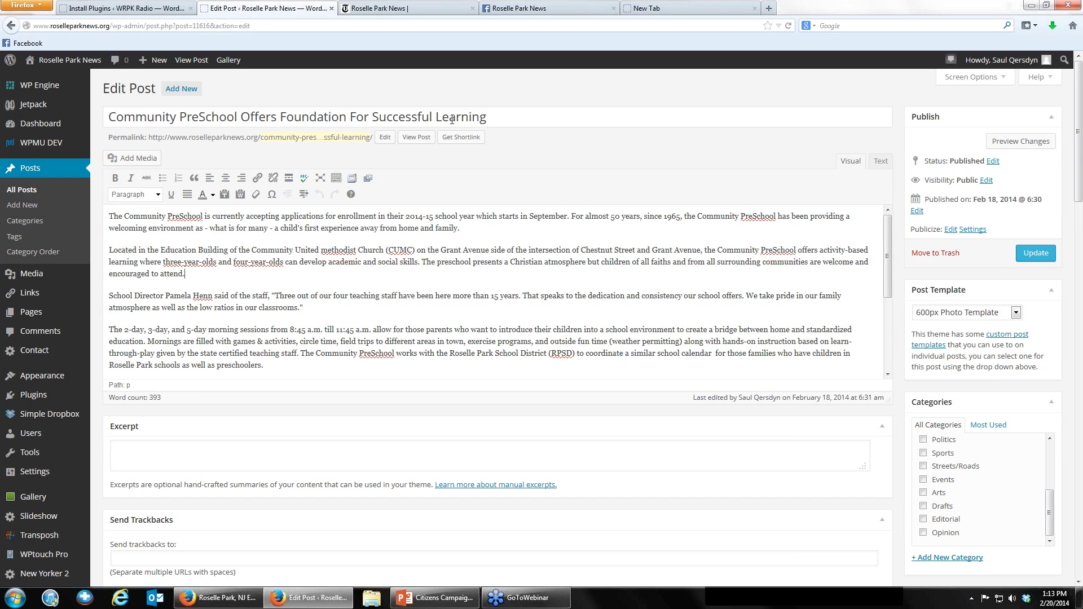
Switch to the Roselle Park News front page and look over its headlines and layout.
{"action": "left_click", "coordinate": [381, 9]}
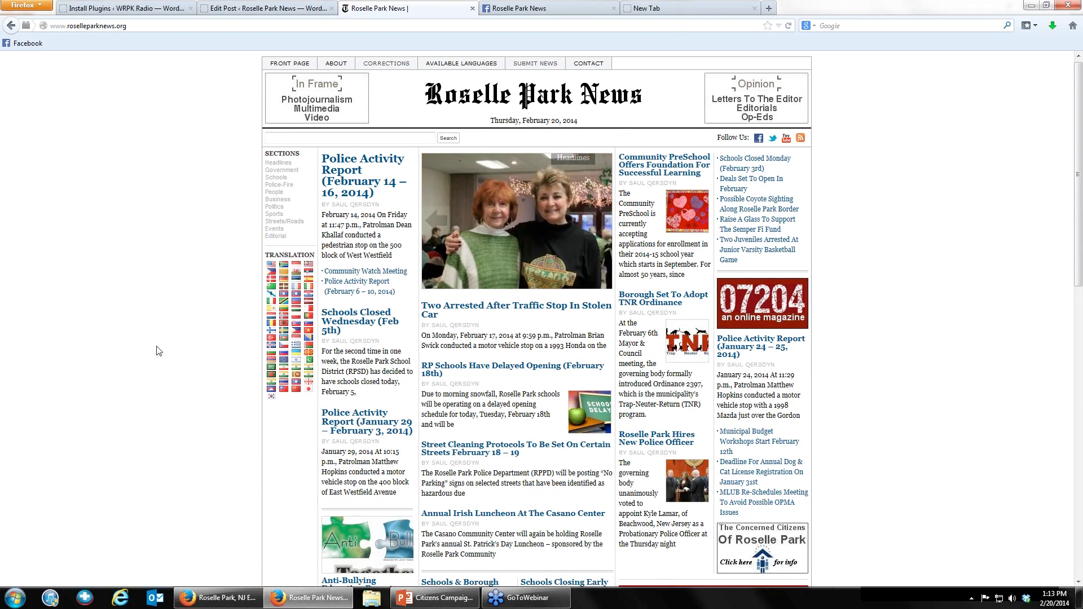
{"action": "scroll", "coordinate": [159, 351], "scroll_direction": "down", "scroll_amount": 4}
{"action": "scroll", "coordinate": [158, 351], "scroll_direction": "up", "scroll_amount": 4}
Open the Concerned Citizens of Roselle Park website and look over its home page.
{"action": "left_click", "coordinate": [363, 150]}
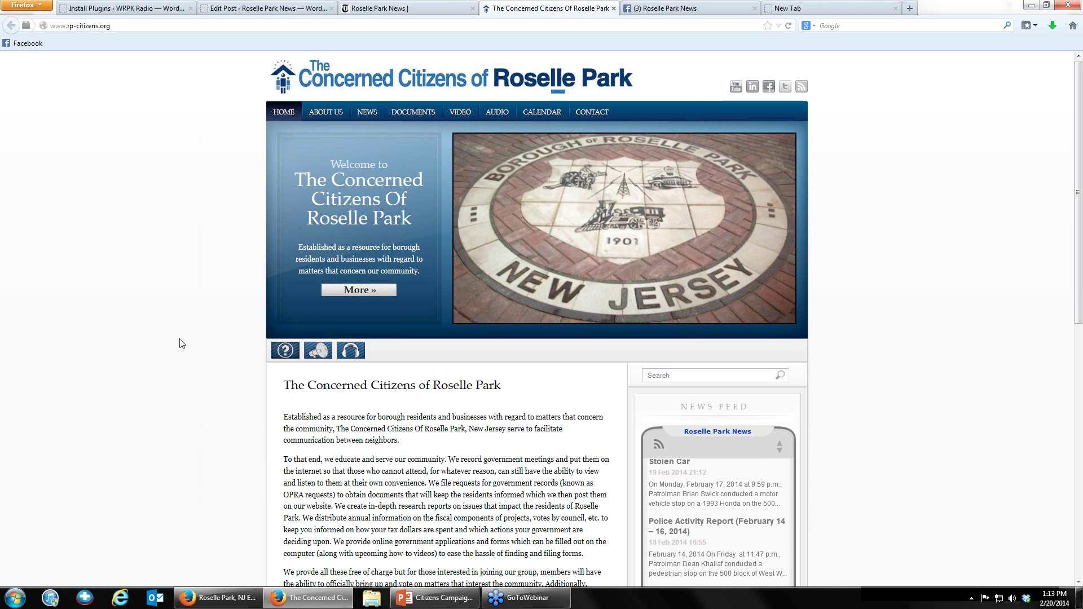
{"action": "scroll", "coordinate": [182, 344], "scroll_direction": "down", "scroll_amount": 3}
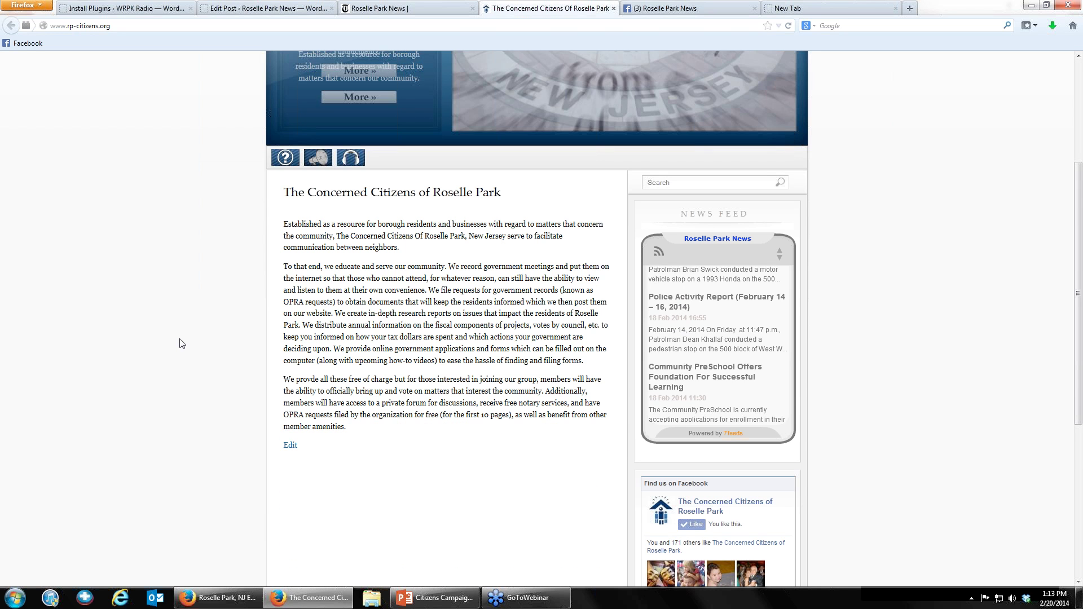
{"action": "scroll", "coordinate": [181, 343], "scroll_direction": "up", "scroll_amount": 3}
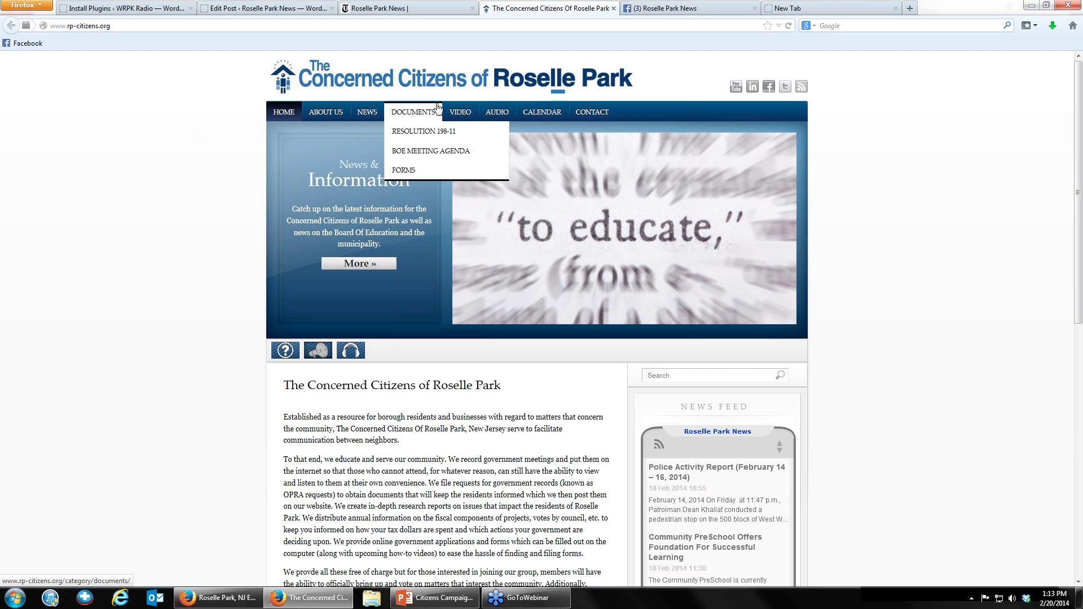
Open the Concerned Citizens site's Video section and examine the posted meeting videos and the sidebar's lists of meetings.
{"action": "left_click", "coordinate": [465, 116]}
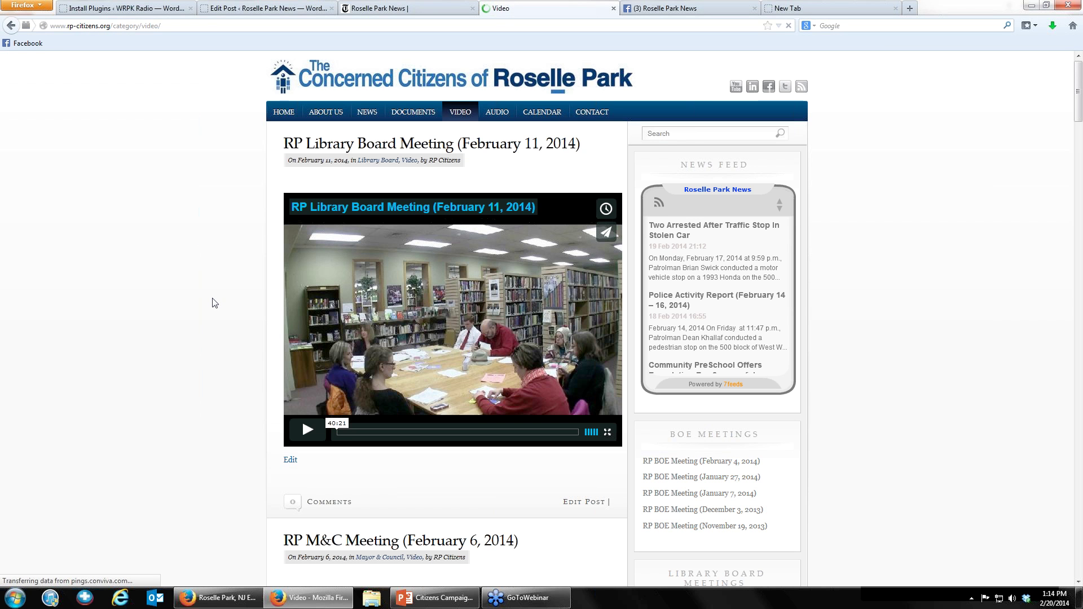
{"action": "scroll", "coordinate": [214, 303], "scroll_direction": "down", "scroll_amount": 6}
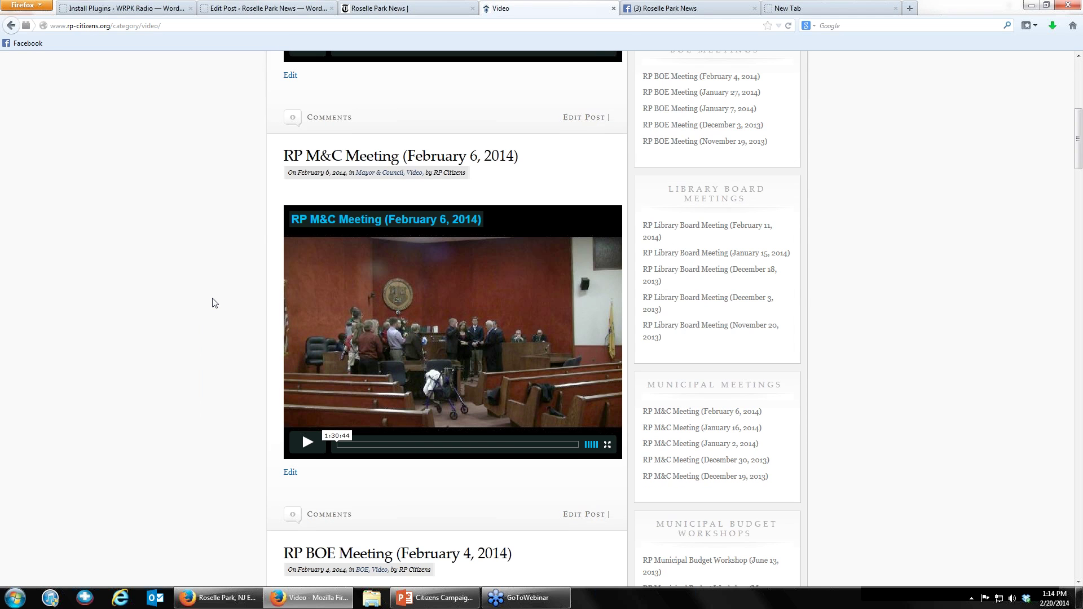
{"action": "scroll", "coordinate": [215, 303], "scroll_direction": "up", "scroll_amount": 3}
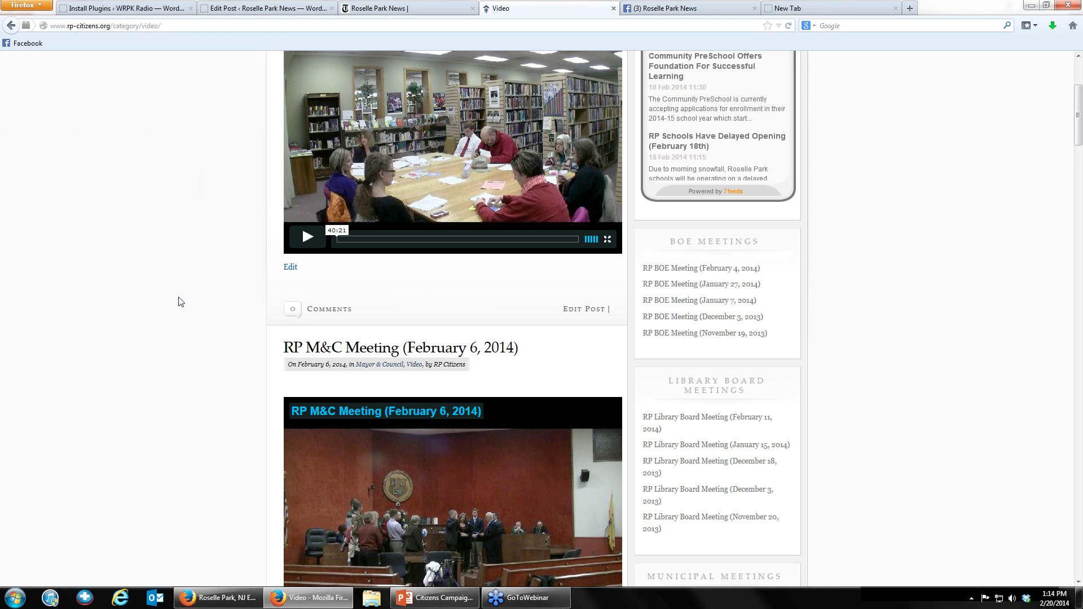
{"action": "scroll", "coordinate": [179, 302], "scroll_direction": "up", "scroll_amount": 3}
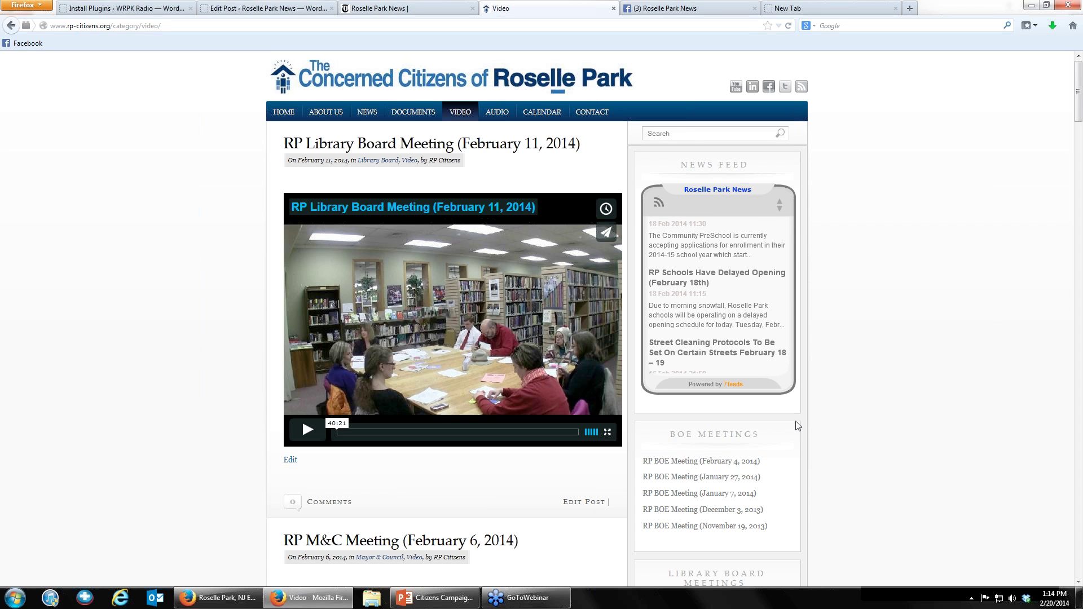
{"action": "scroll", "coordinate": [821, 405], "scroll_direction": "down", "scroll_amount": 2}
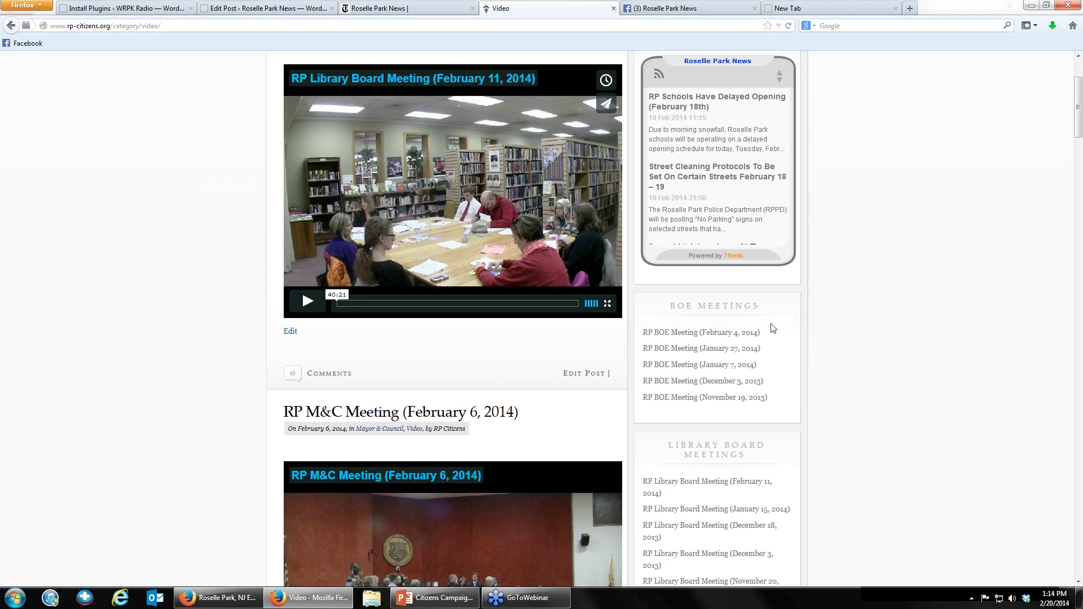
{"action": "scroll", "coordinate": [788, 321], "scroll_direction": "down", "scroll_amount": 5}
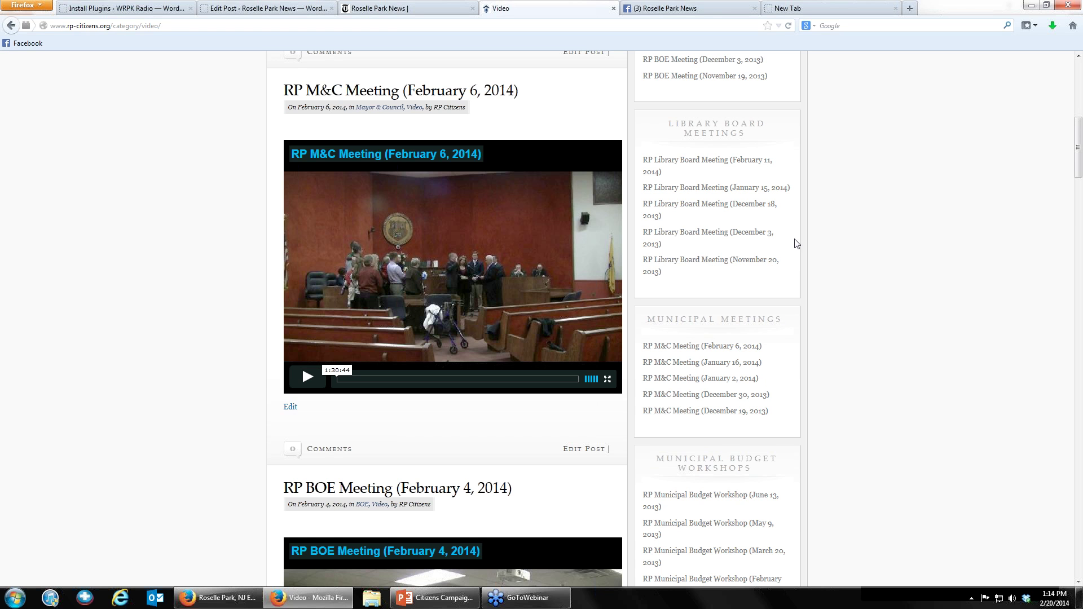
{"action": "scroll", "coordinate": [796, 244], "scroll_direction": "up", "scroll_amount": 3}
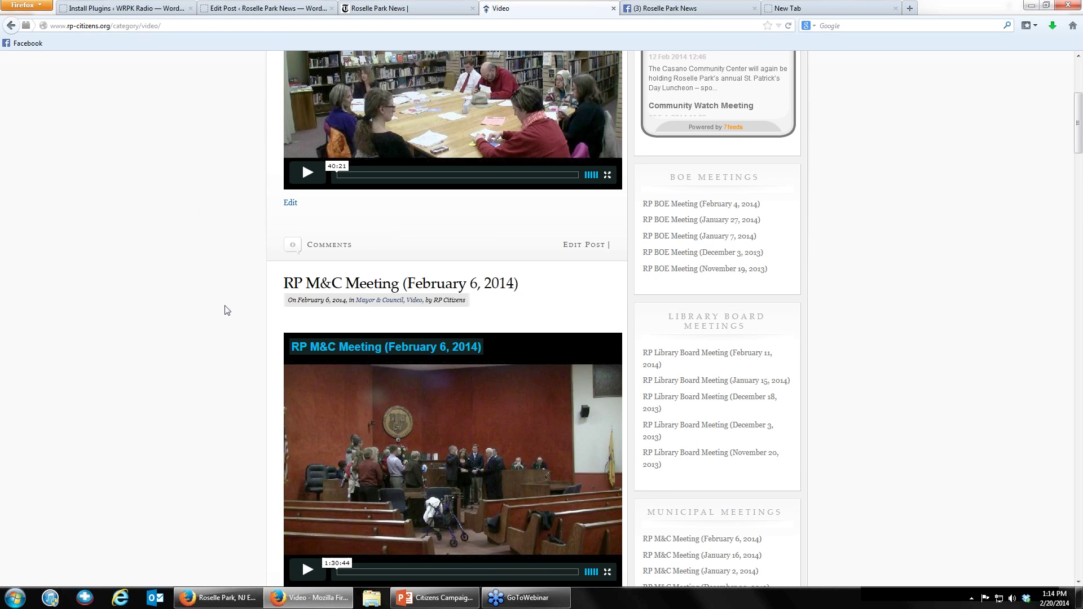
{"action": "scroll", "coordinate": [224, 308], "scroll_direction": "up", "scroll_amount": 4}
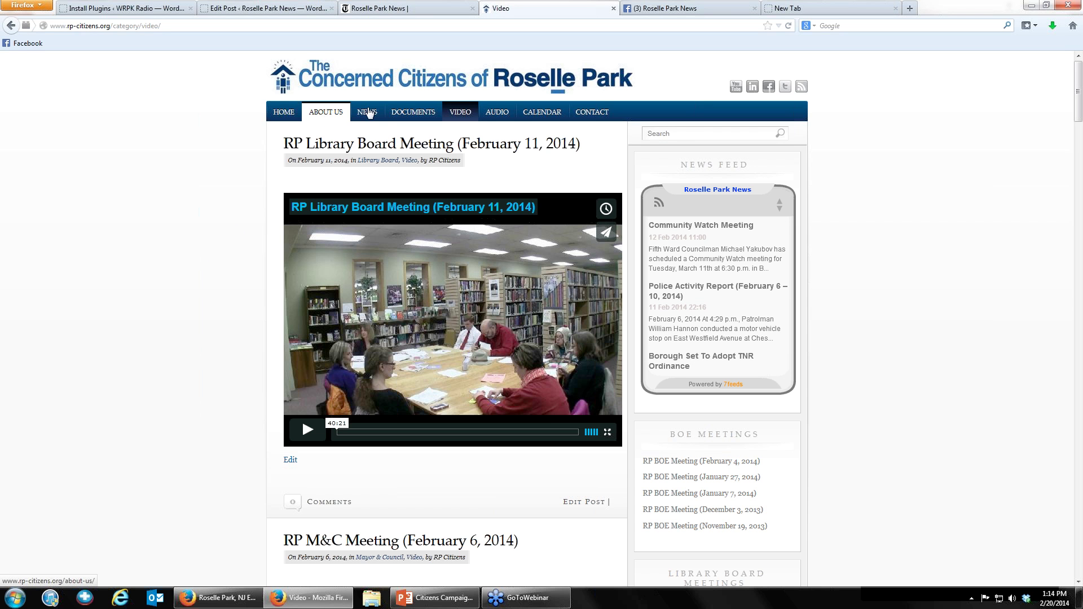
View the Concerned Citizens site's About Us page and its Contact page.
{"action": "left_click", "coordinate": [333, 111]}
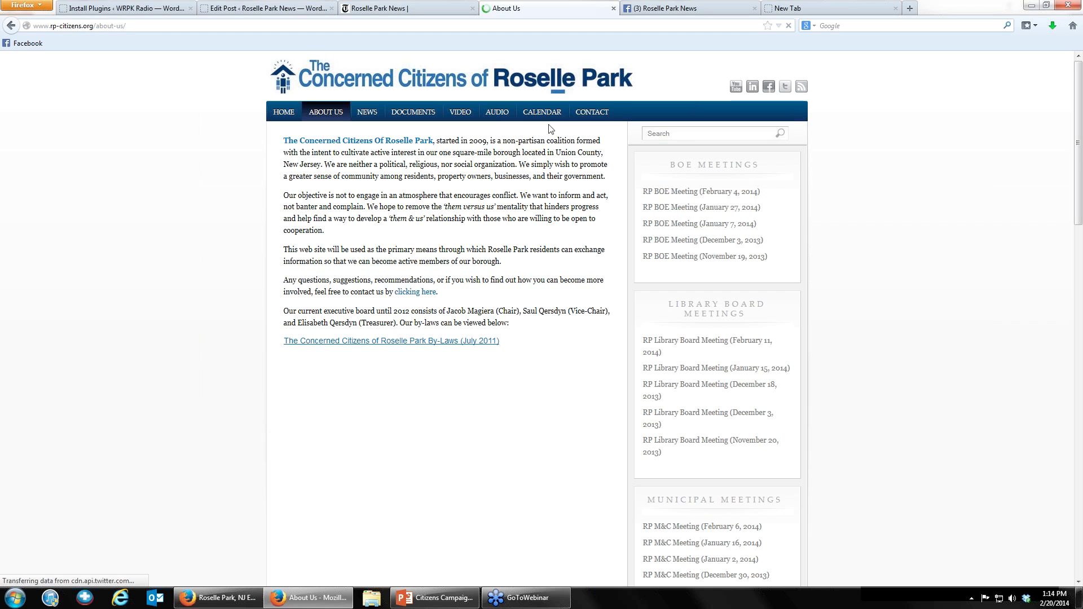
{"action": "left_click", "coordinate": [608, 115]}
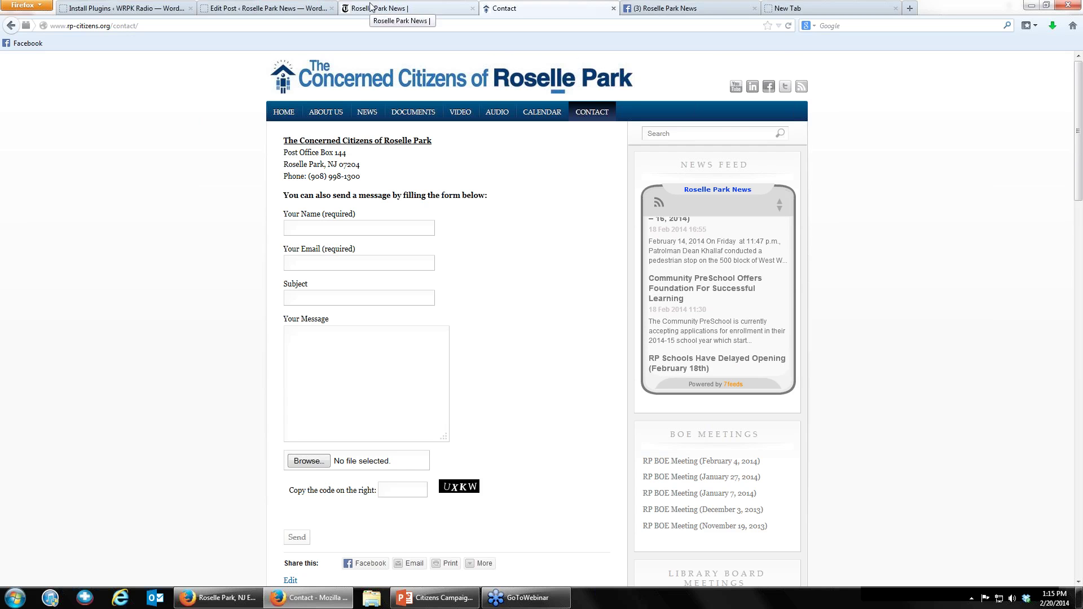
Capitalize "Methodist" in the preschool post's second paragraph and update the post despite the proofreader's suggestions.
{"action": "left_click", "coordinate": [324, 8]}
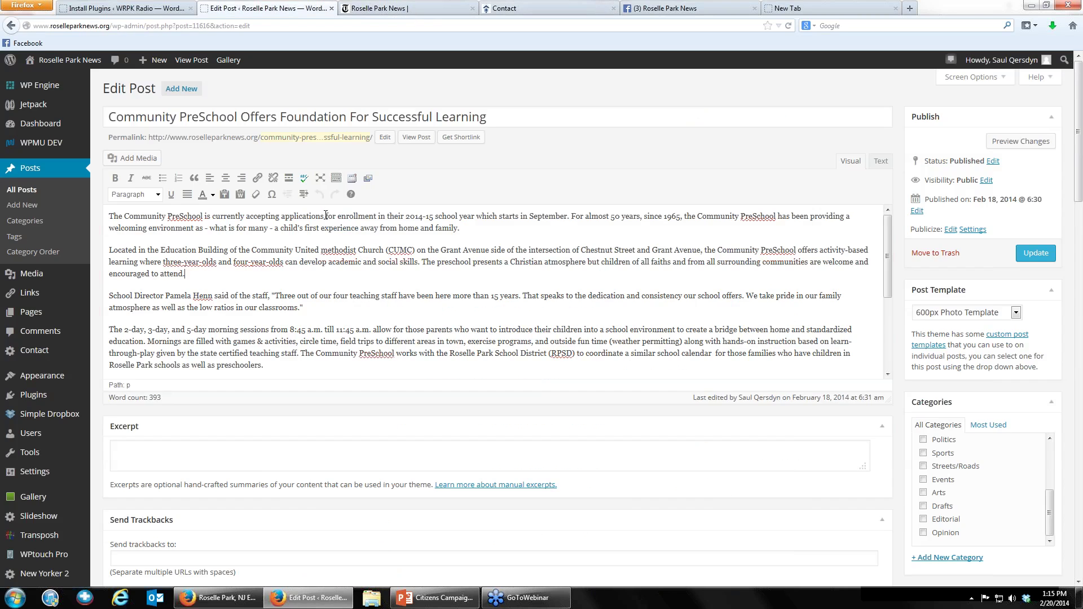
{"action": "left_click", "coordinate": [329, 251]}
{"action": "key", "text": "BackSpace"}
{"action": "type", "text": "M"}
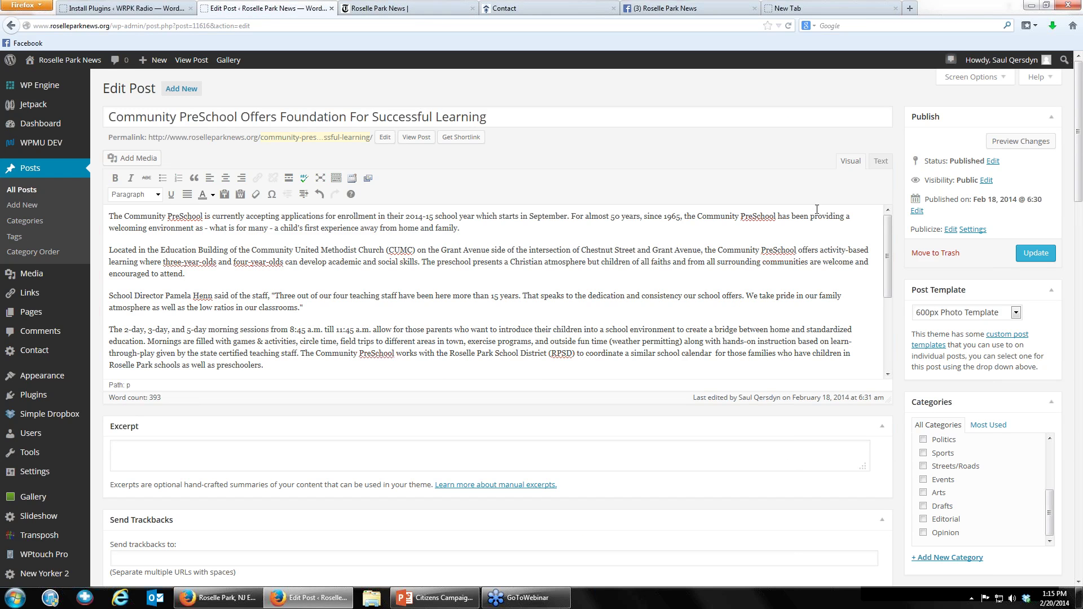
{"action": "left_click", "coordinate": [1036, 253]}
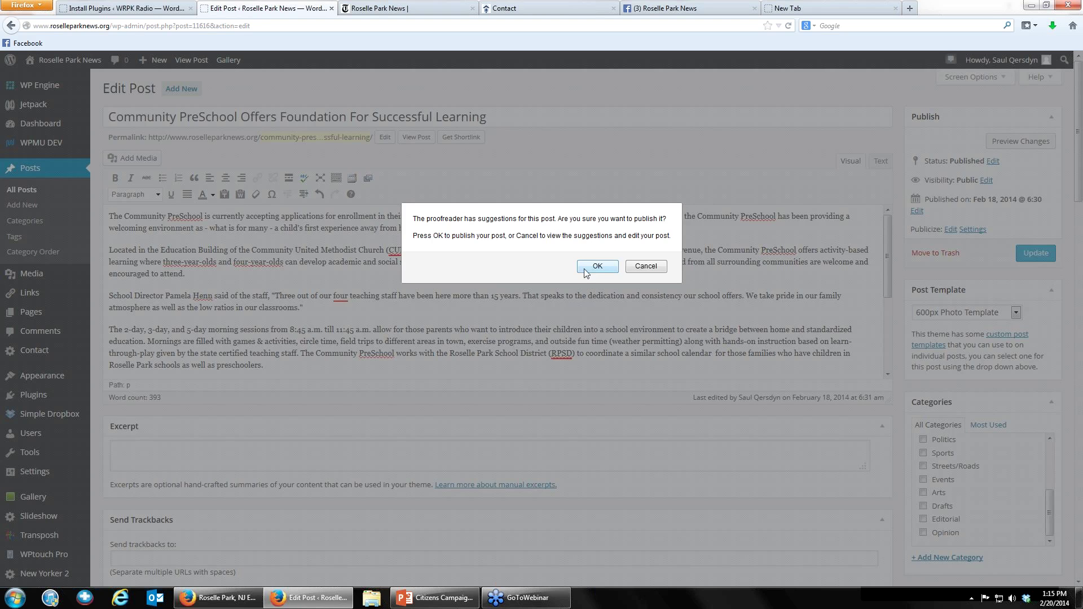
{"action": "left_click", "coordinate": [590, 267]}
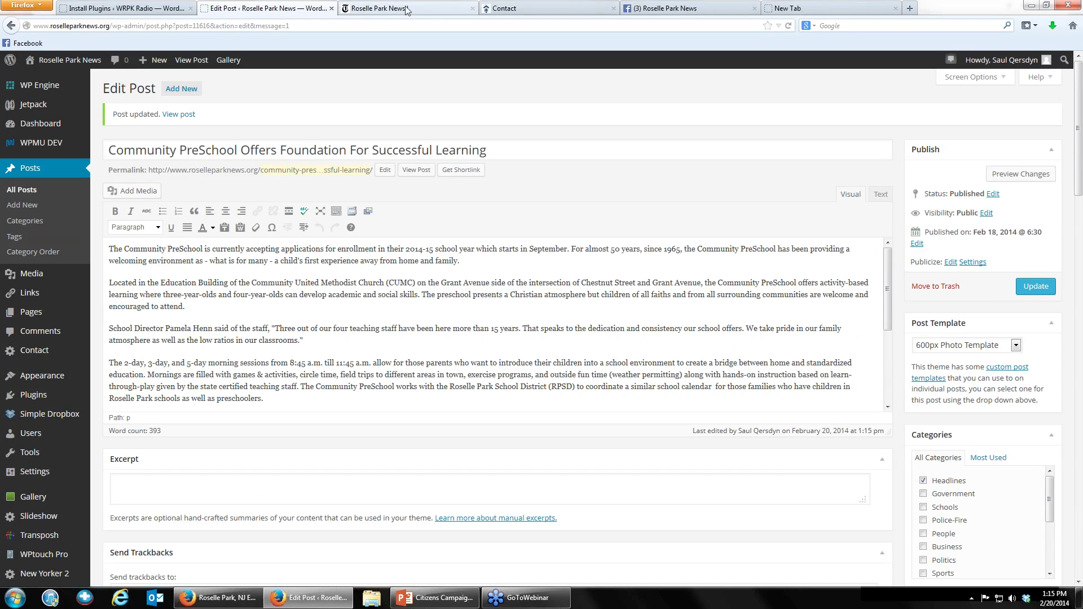
Check the Roselle Park News front page and return to the updated post in the editor.
{"action": "left_click", "coordinate": [374, 8]}
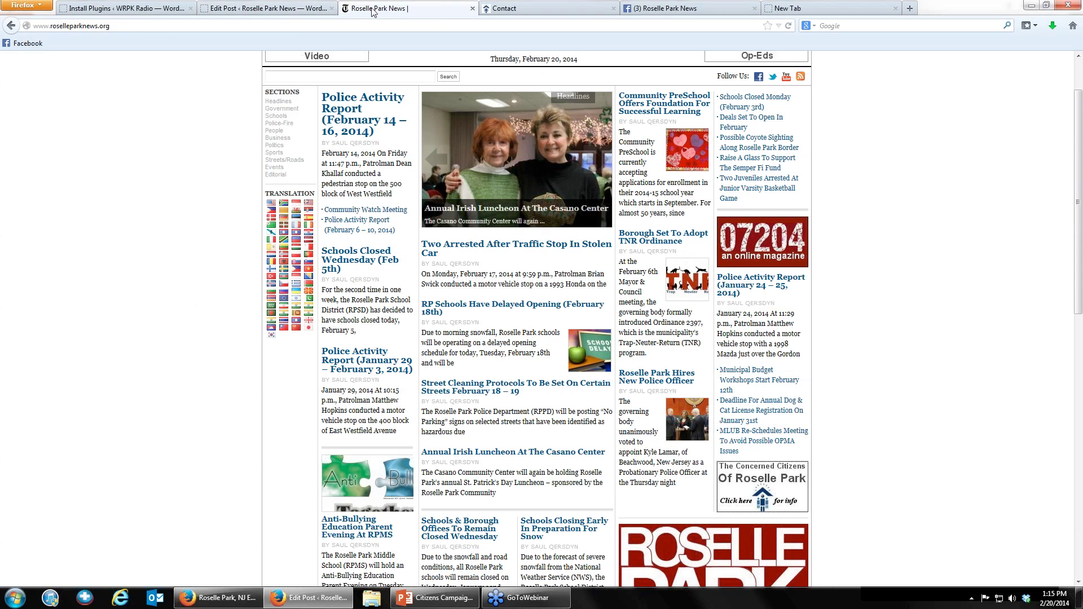
{"action": "left_click", "coordinate": [289, 9]}
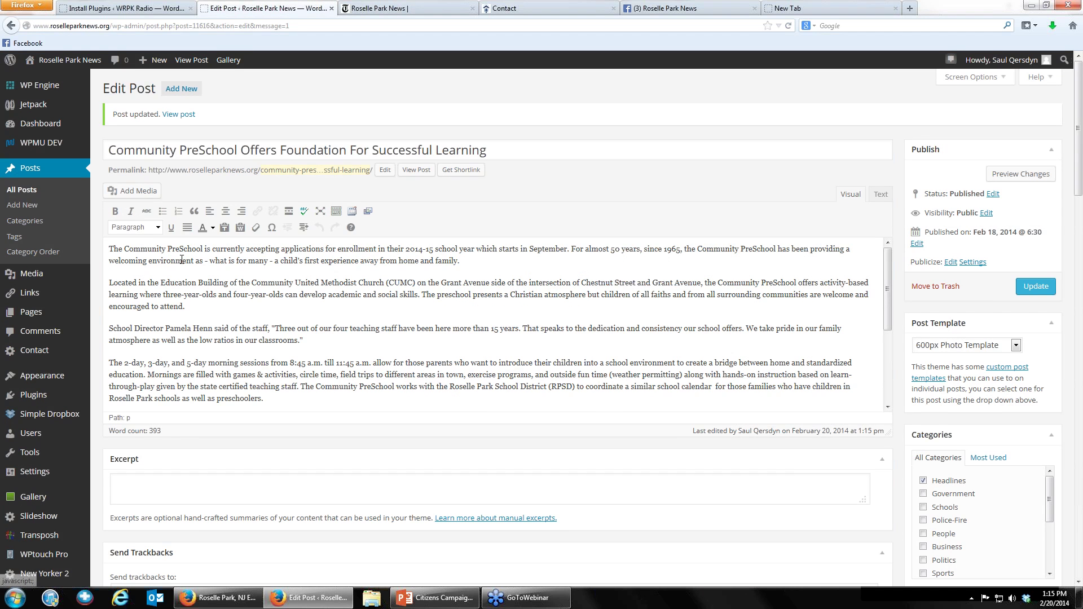
Search for "survey" plugins on the WRPK Radio site's Install Plugins page and browse the matching plugins.
{"action": "left_click", "coordinate": [141, 8]}
{"action": "left_click", "coordinate": [119, 107]}
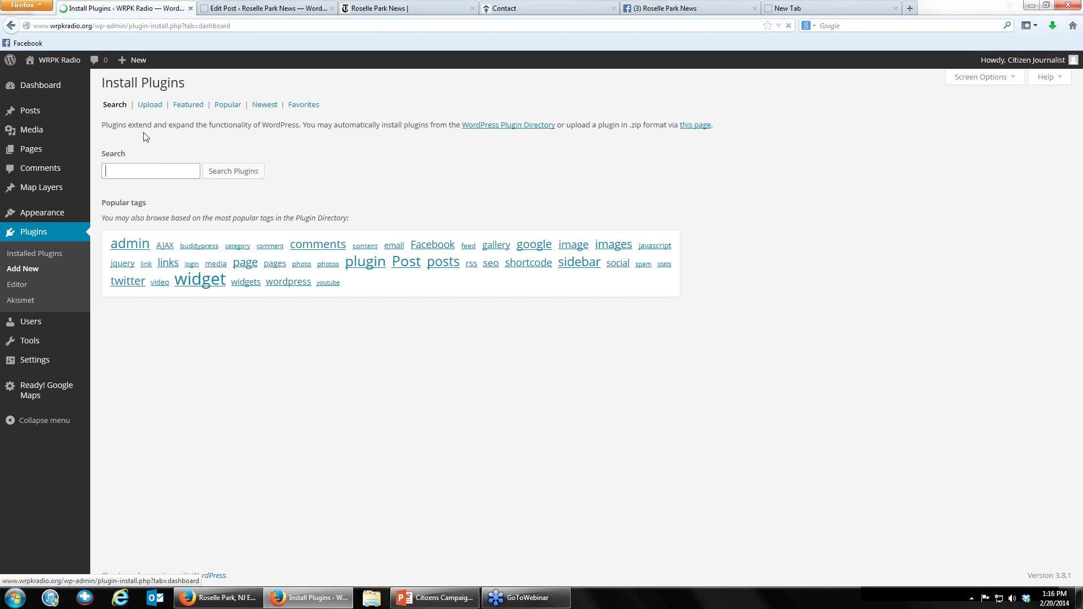
{"action": "left_click", "coordinate": [160, 171]}
{"action": "type", "text": "survey"}
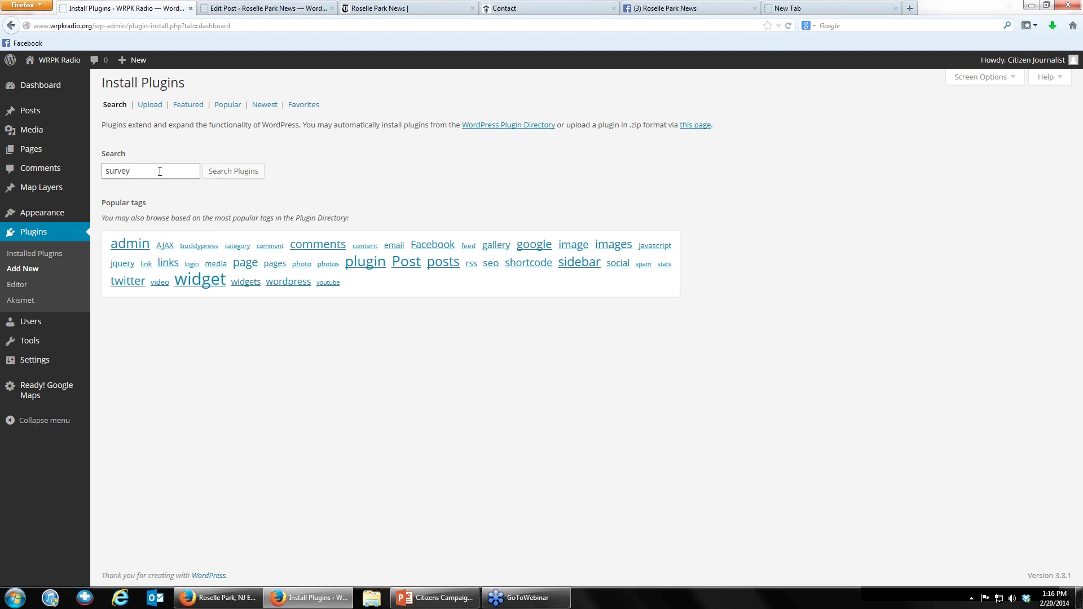
{"action": "key", "text": "Return"}
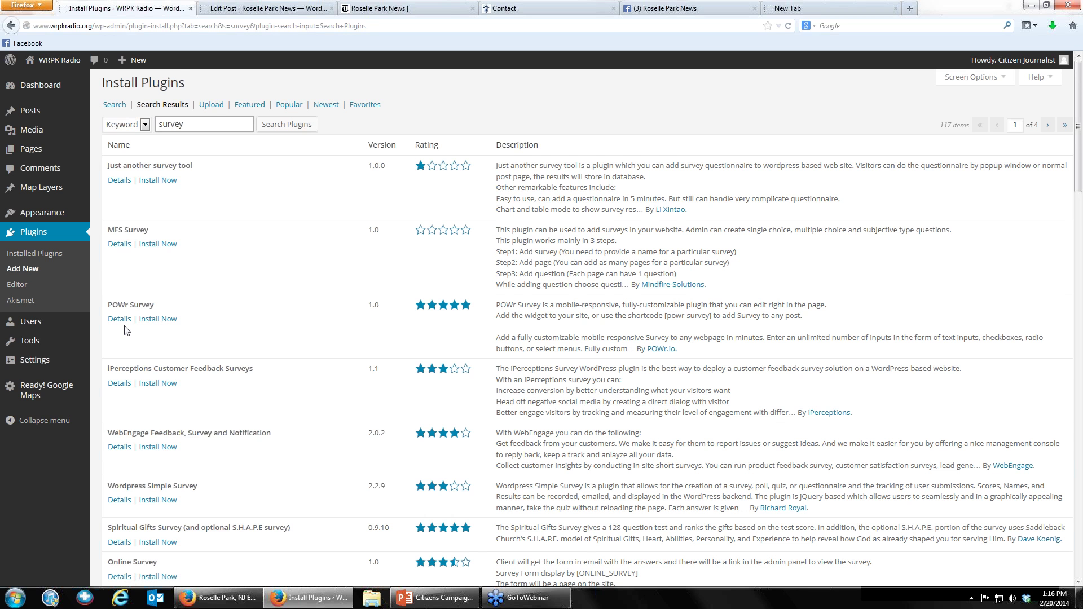
{"action": "scroll", "coordinate": [126, 321], "scroll_direction": "down", "scroll_amount": 7}
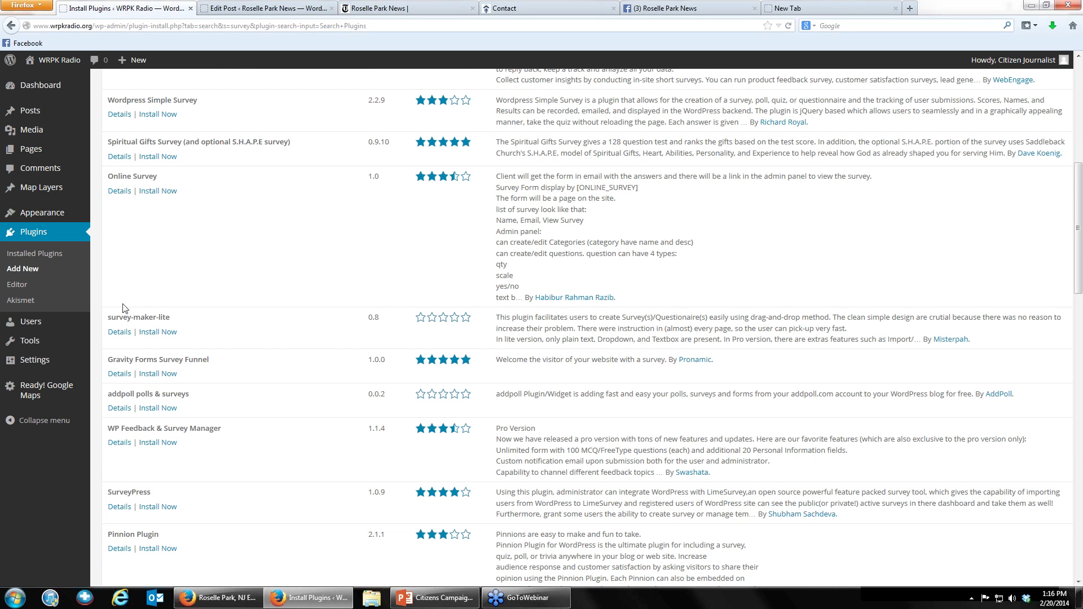
Review the screenshots, installation instructions and description of the WP Feedback & Survey Manager plugin, and close its details.
{"action": "left_click", "coordinate": [128, 444]}
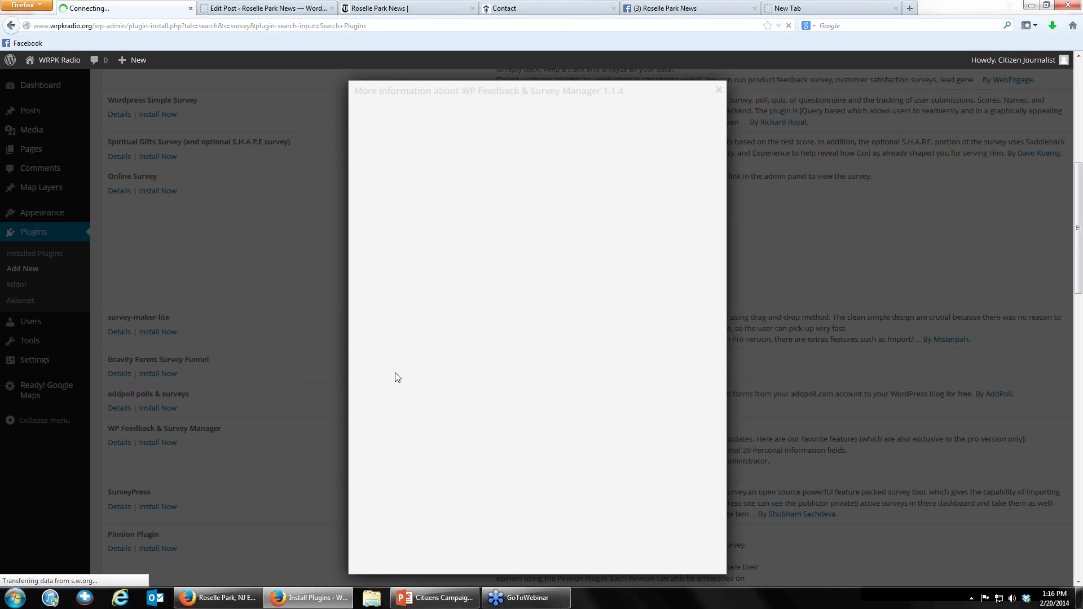
{"action": "left_click", "coordinate": [477, 109]}
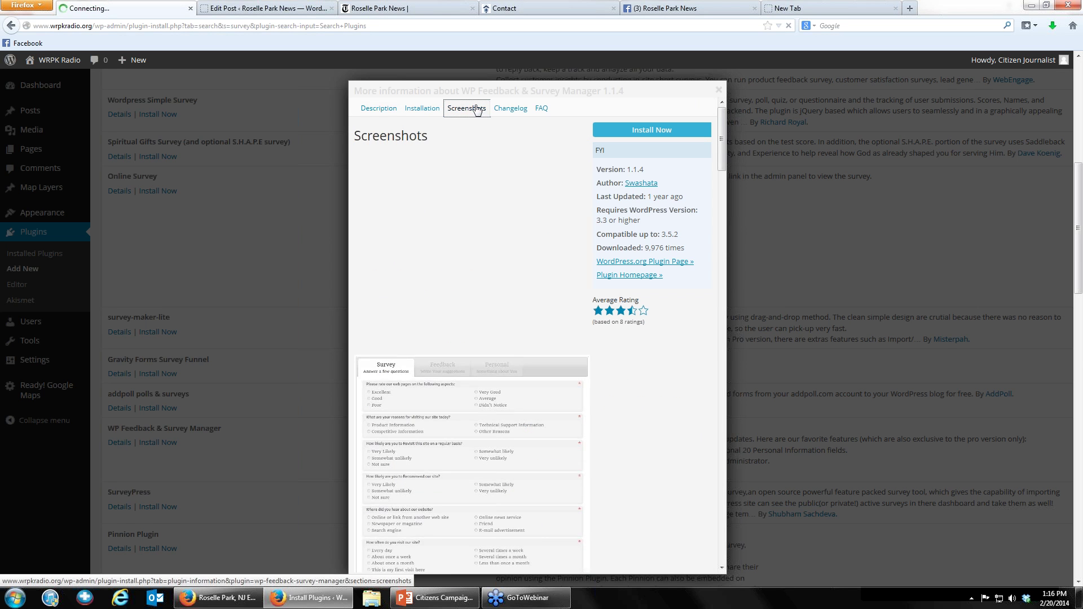
{"action": "left_click", "coordinate": [420, 108]}
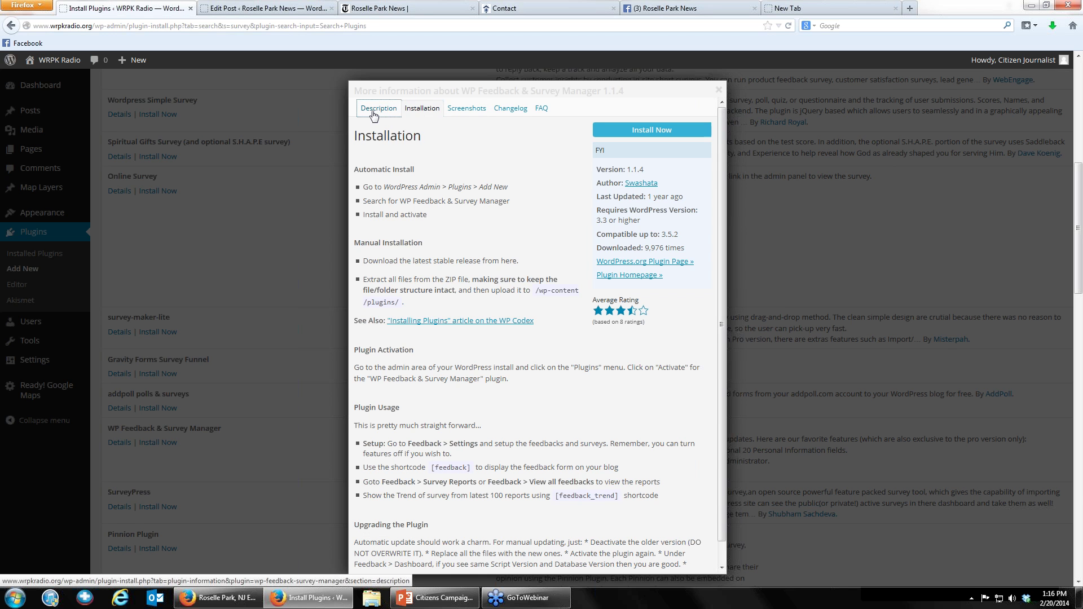
{"action": "left_click", "coordinate": [373, 110]}
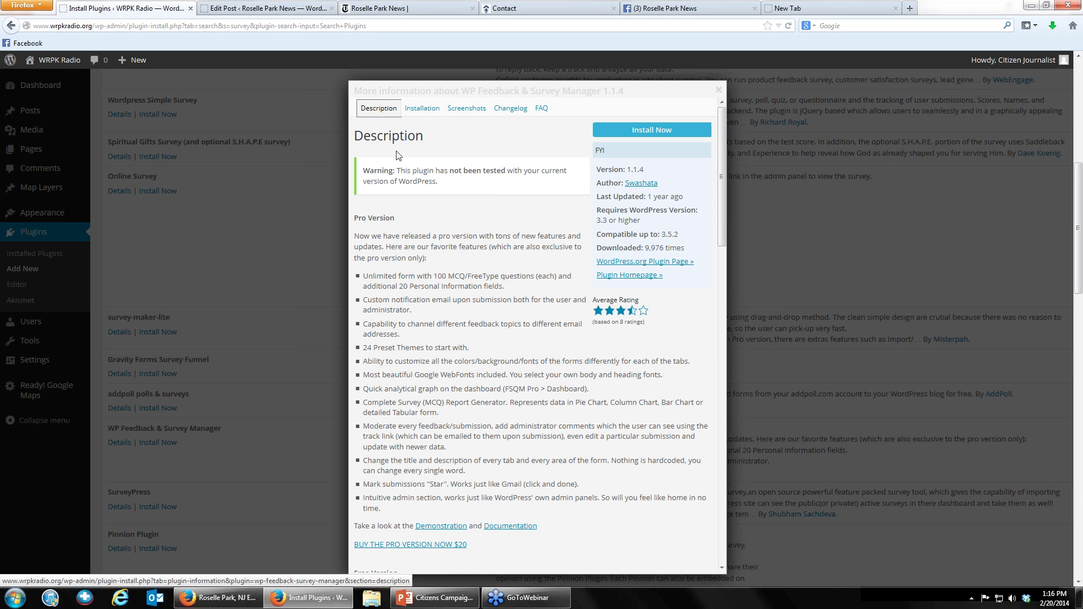
{"action": "left_click", "coordinate": [717, 92]}
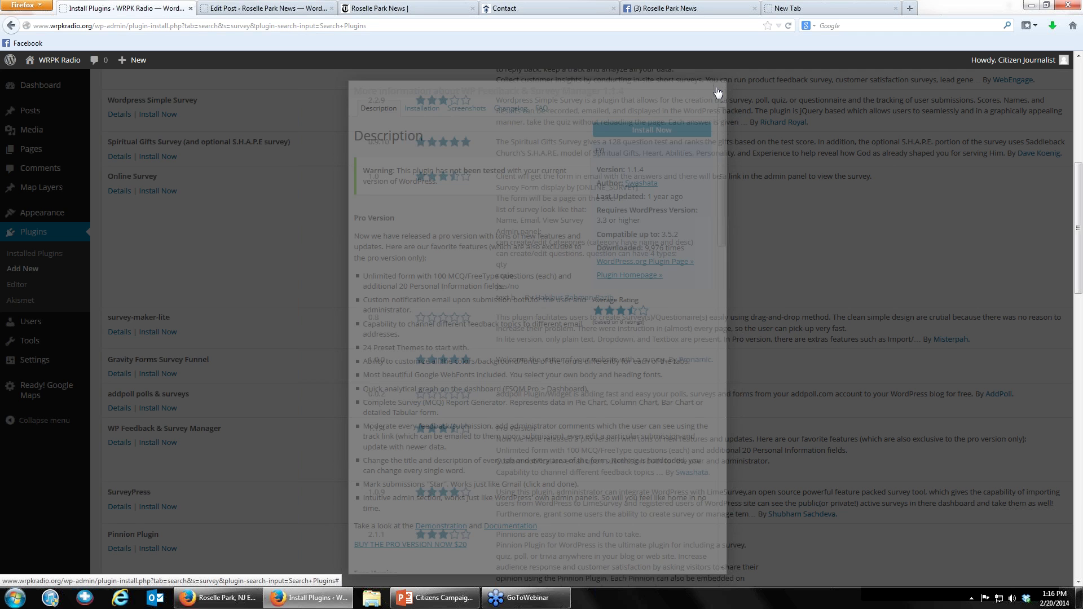
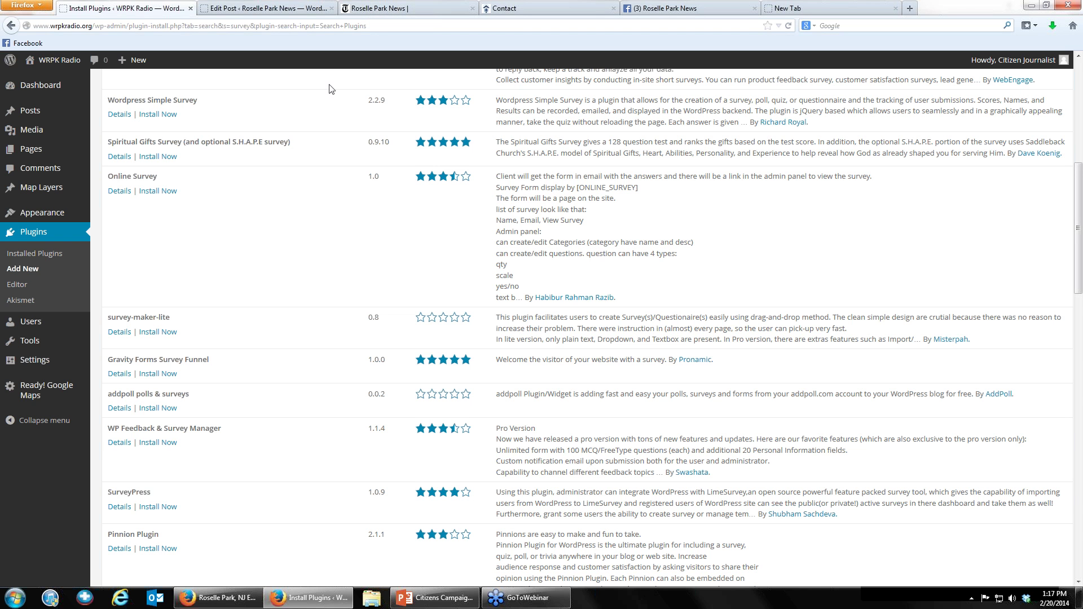
View the WRPK Radio site's General settings and its Reading settings.
{"action": "left_click", "coordinate": [35, 366]}
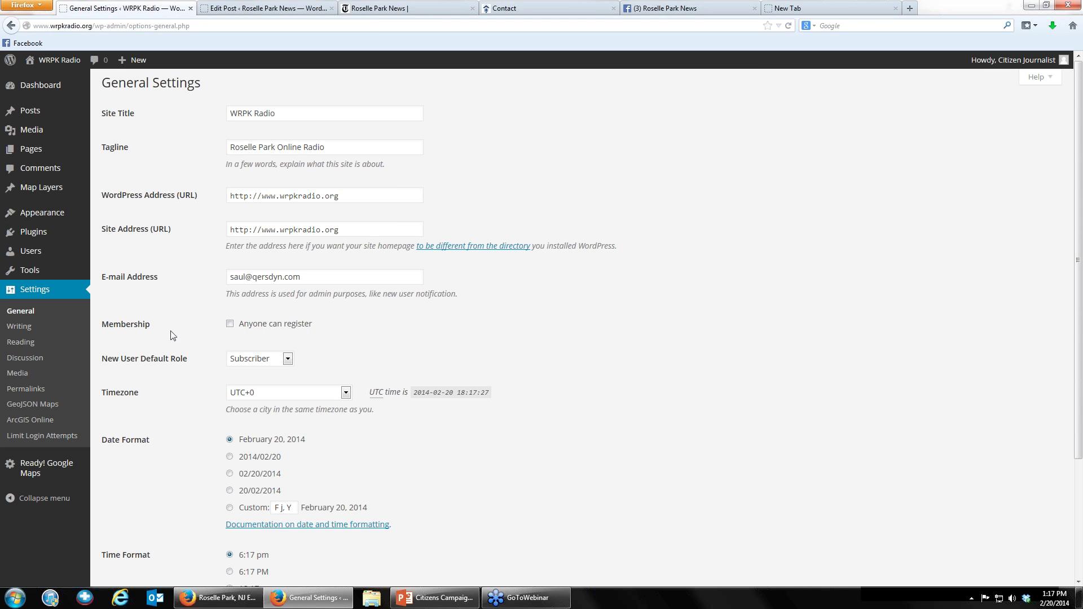
{"action": "left_click", "coordinate": [25, 349]}
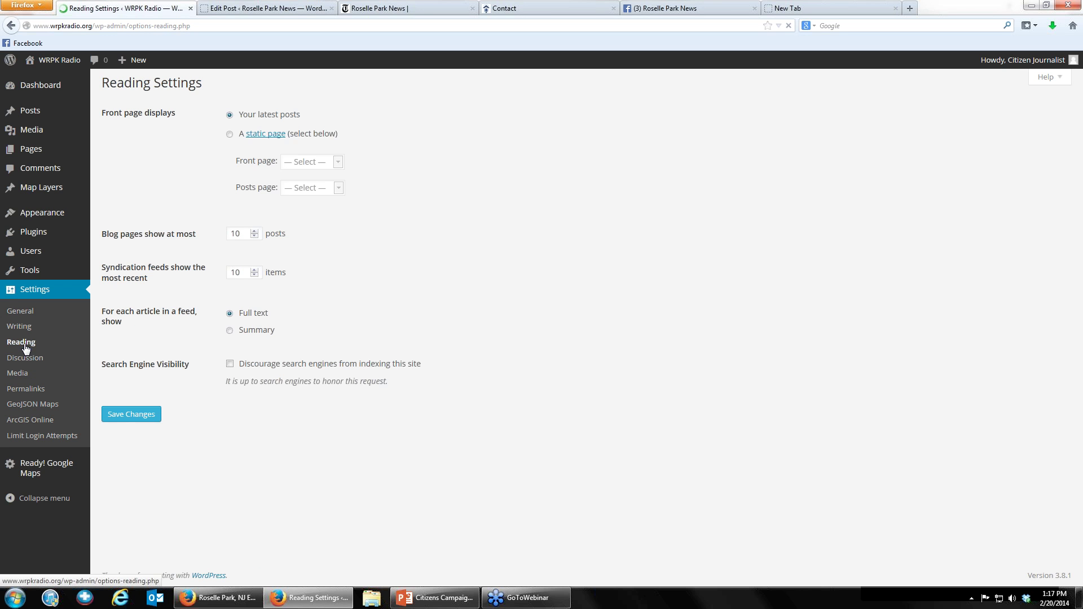
Review the WRPK Radio site's Discussion settings, from the default article settings through the avatar options.
{"action": "left_click", "coordinate": [24, 359]}
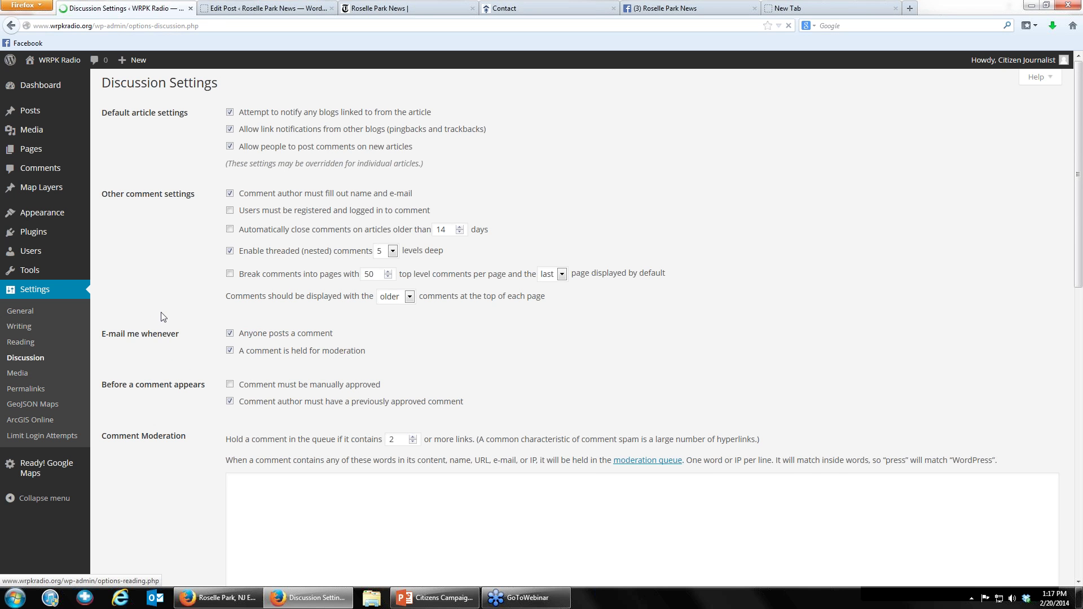
{"action": "scroll", "coordinate": [163, 317], "scroll_direction": "down", "scroll_amount": 3}
{"action": "scroll", "coordinate": [163, 317], "scroll_direction": "down", "scroll_amount": 6}
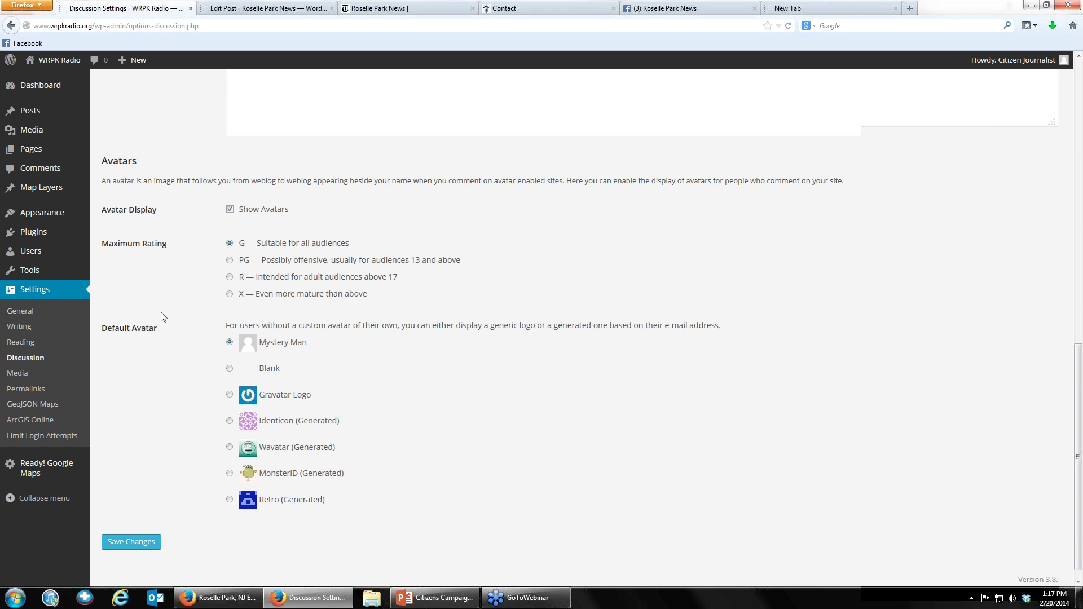
{"action": "scroll", "coordinate": [163, 317], "scroll_direction": "up", "scroll_amount": 4}
Review the site's General settings and its Writing settings.
{"action": "left_click", "coordinate": [15, 314]}
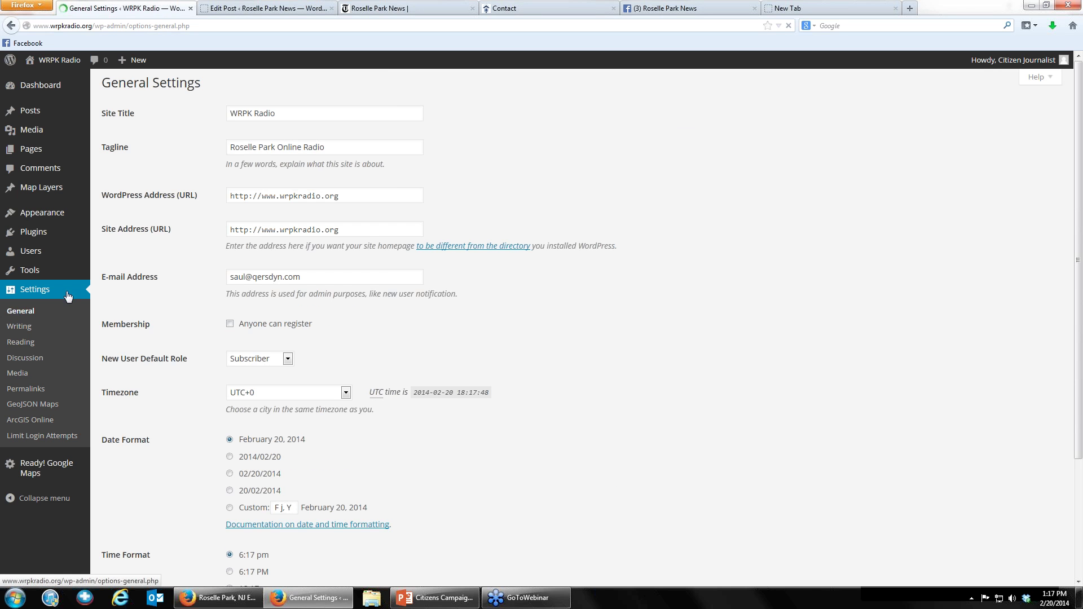
{"action": "scroll", "coordinate": [189, 293], "scroll_direction": "down", "scroll_amount": 3}
{"action": "scroll", "coordinate": [189, 293], "scroll_direction": "up", "scroll_amount": 3}
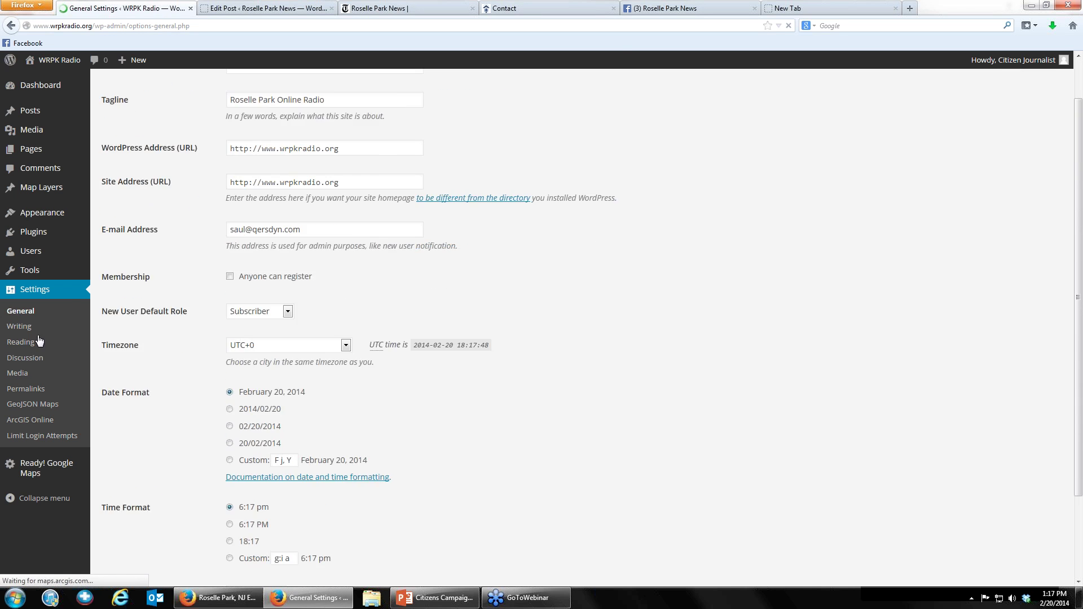
{"action": "left_click", "coordinate": [19, 328]}
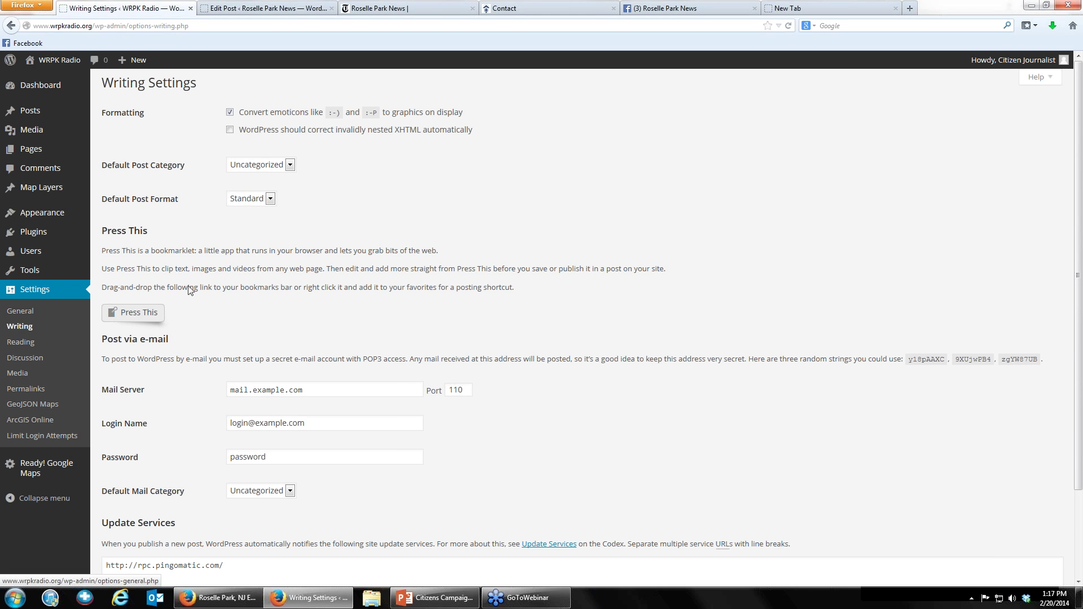
{"action": "scroll", "coordinate": [18, 341], "scroll_direction": "down", "scroll_amount": 3}
View the Reading settings, and examine the comment moderation, comment blacklist and avatar options in the Discussion settings.
{"action": "left_click", "coordinate": [18, 343]}
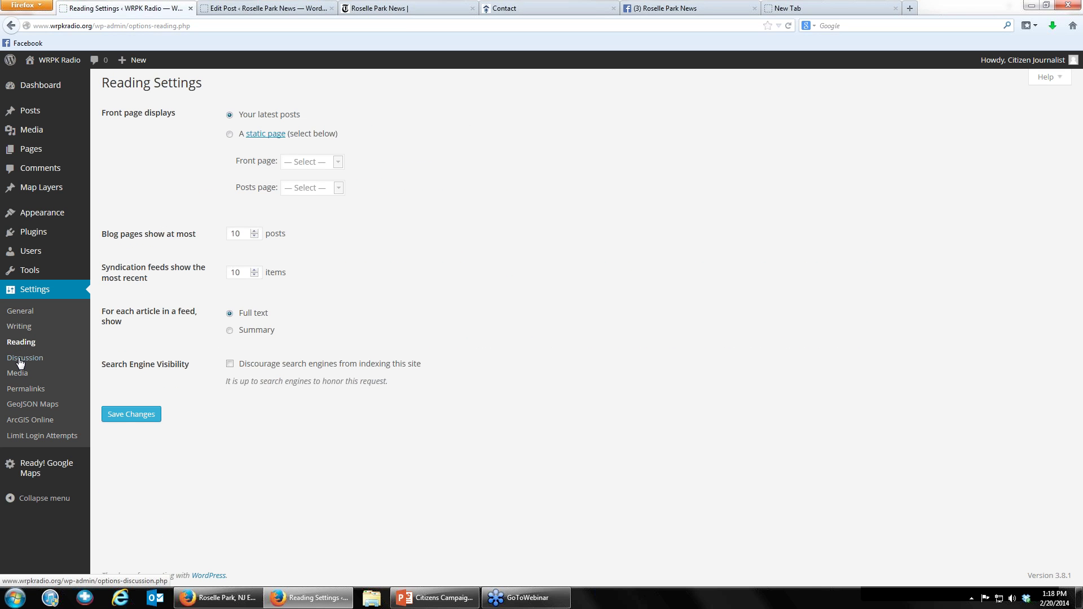
{"action": "left_click", "coordinate": [19, 359]}
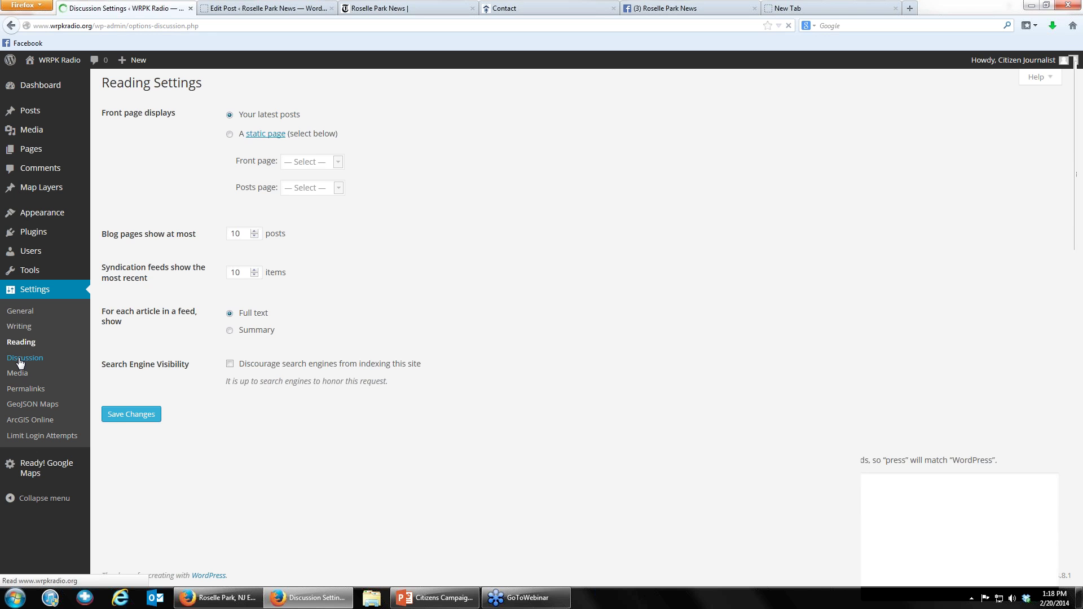
{"action": "scroll", "coordinate": [139, 336], "scroll_direction": "down", "scroll_amount": 7}
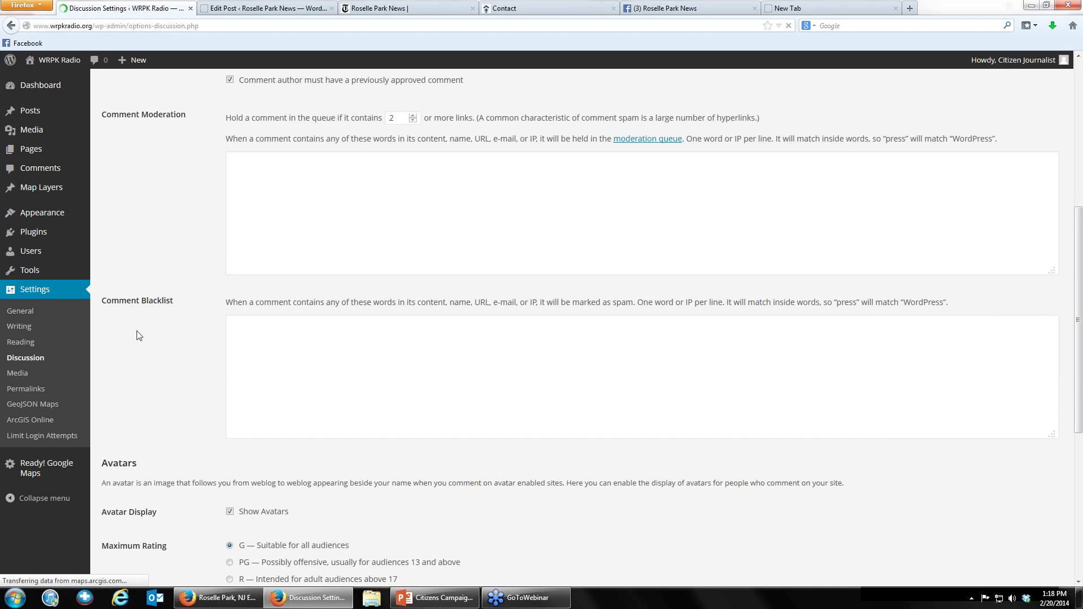
{"action": "scroll", "coordinate": [138, 336], "scroll_direction": "down", "scroll_amount": 5}
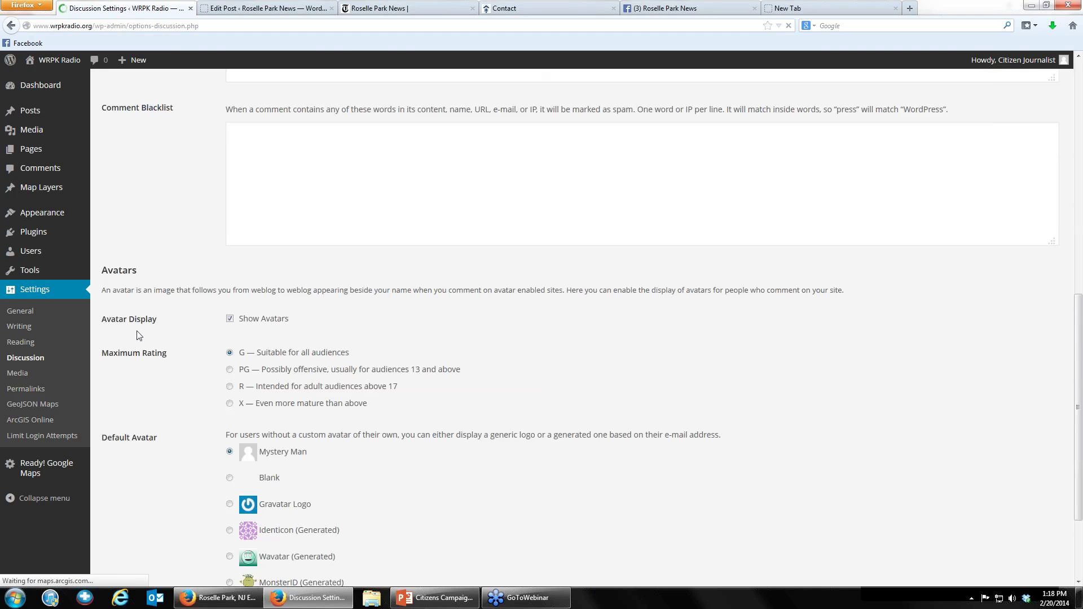
{"action": "scroll", "coordinate": [139, 336], "scroll_direction": "down", "scroll_amount": 3}
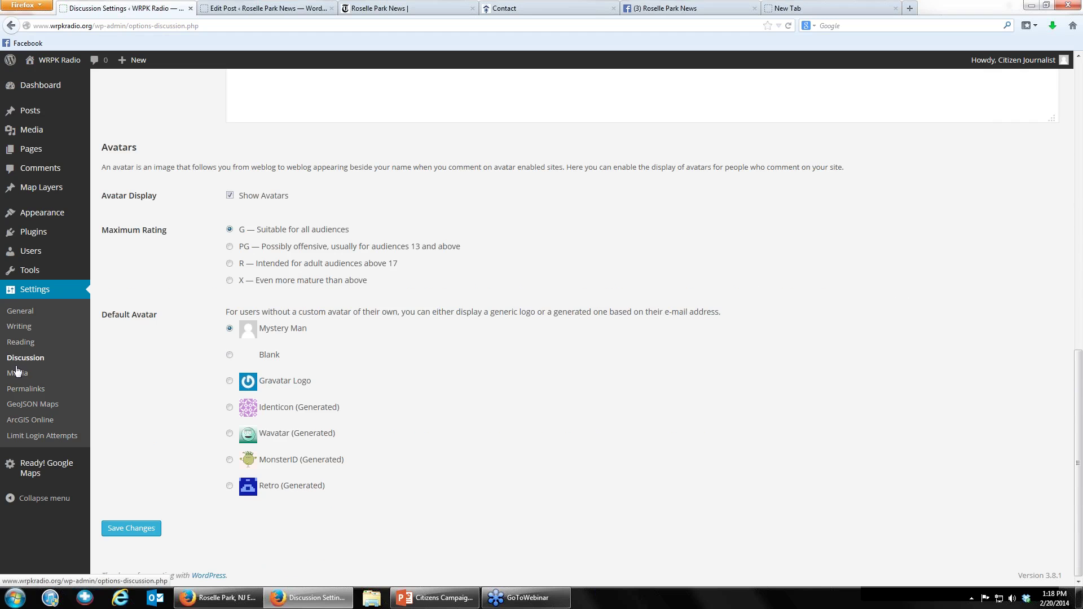
Return to the General settings and look through them down to the date, time and week start options.
{"action": "mouse_move", "coordinate": [26, 273]}
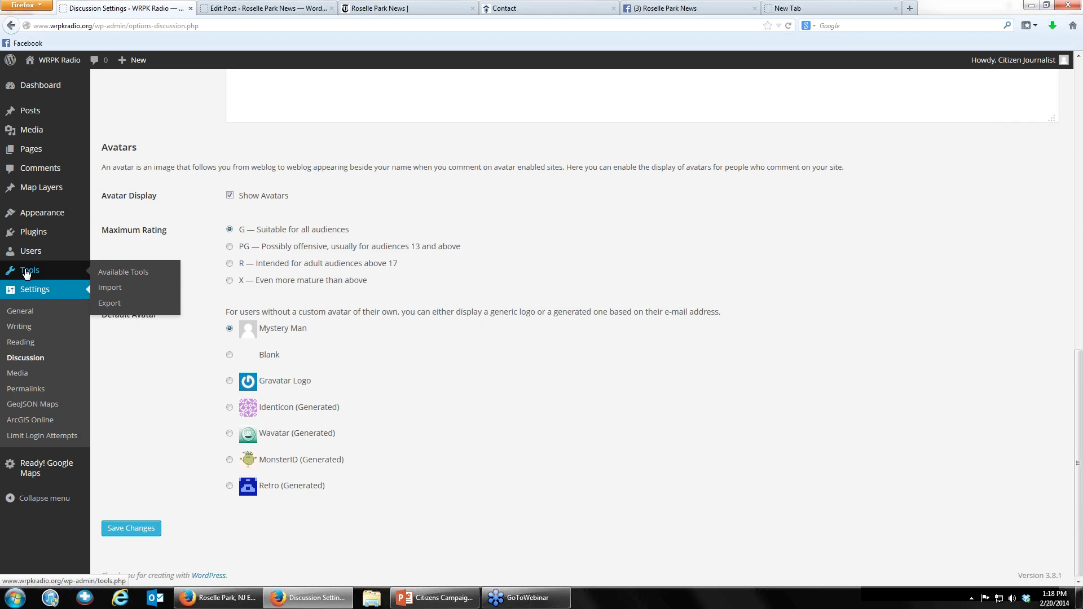
{"action": "left_click", "coordinate": [28, 312]}
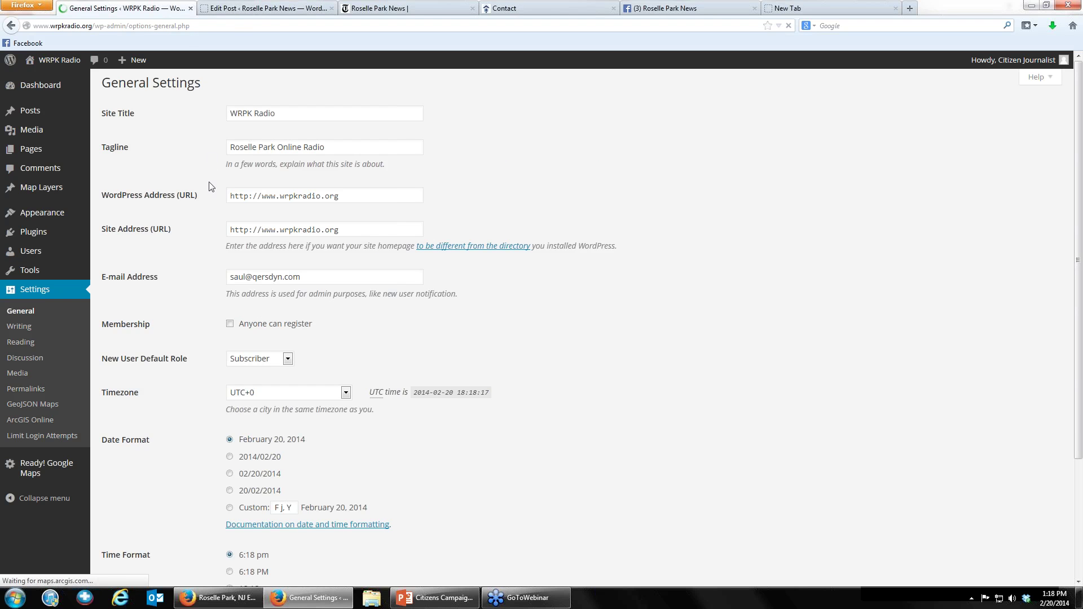
{"action": "scroll", "coordinate": [211, 186], "scroll_direction": "down", "scroll_amount": 3}
{"action": "scroll", "coordinate": [211, 186], "scroll_direction": "down", "scroll_amount": 1}
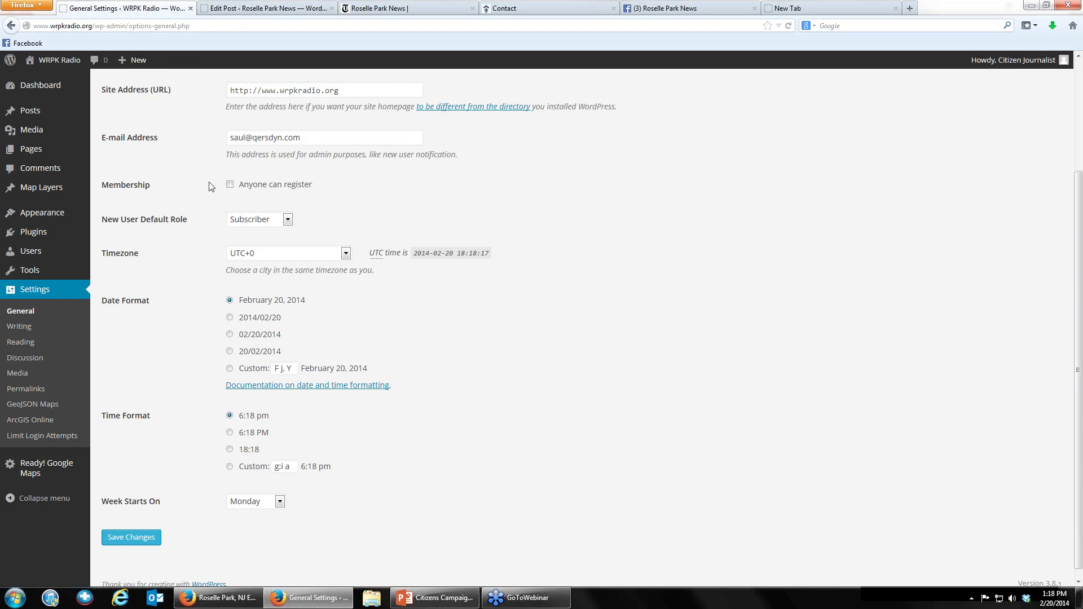
Switch to the Roselle Park News post editor and look over that site's available Settings and Tools pages.
{"action": "left_click", "coordinate": [235, 6]}
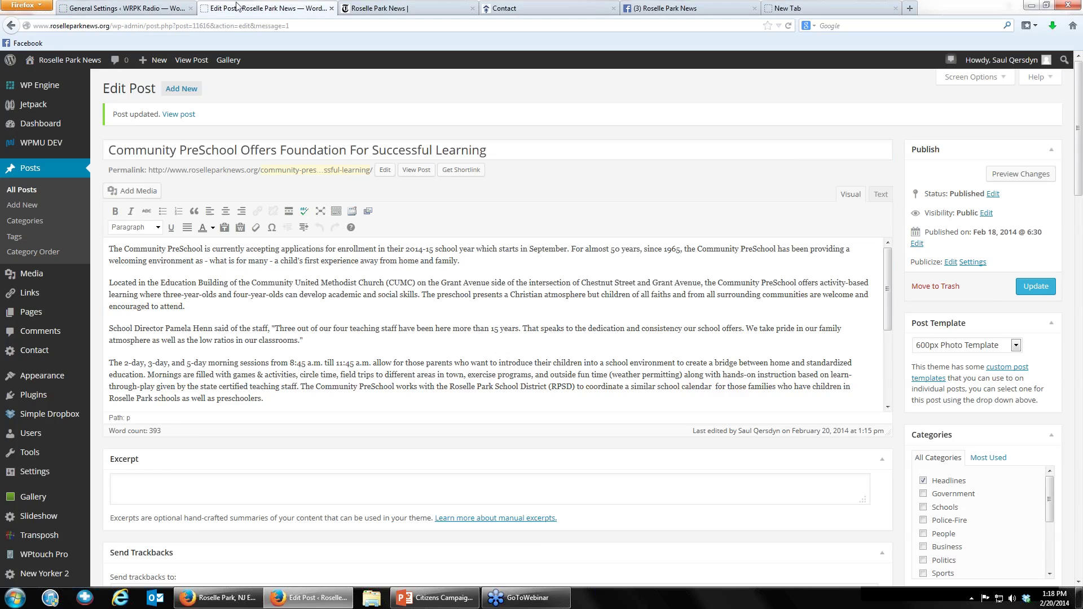
{"action": "scroll", "coordinate": [34, 387], "scroll_direction": "down", "scroll_amount": 2}
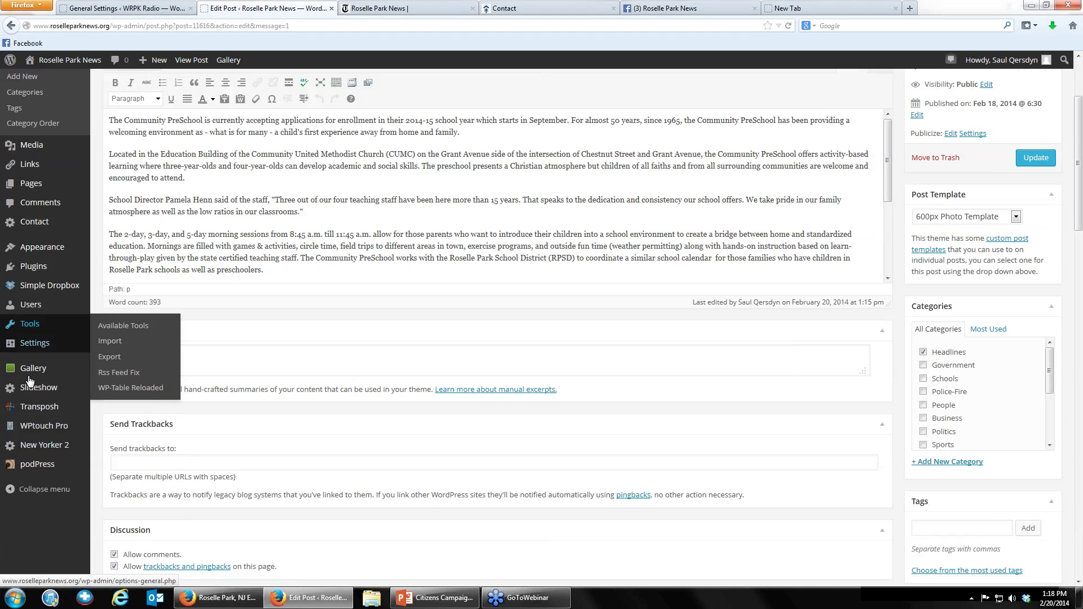
{"action": "mouse_move", "coordinate": [27, 348]}
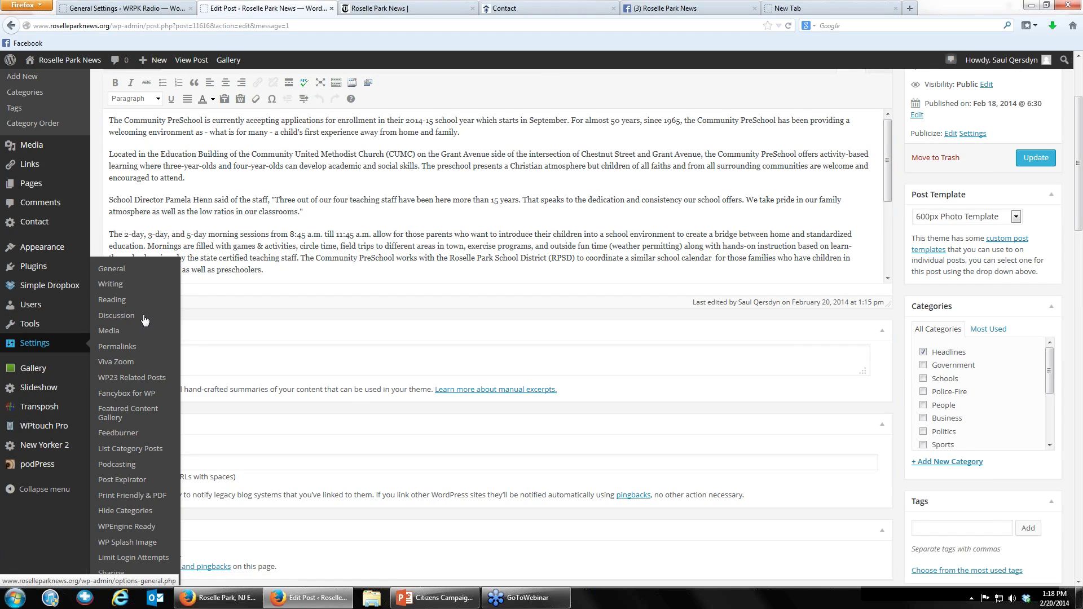
{"action": "scroll", "coordinate": [219, 305], "scroll_direction": "down", "scroll_amount": 2}
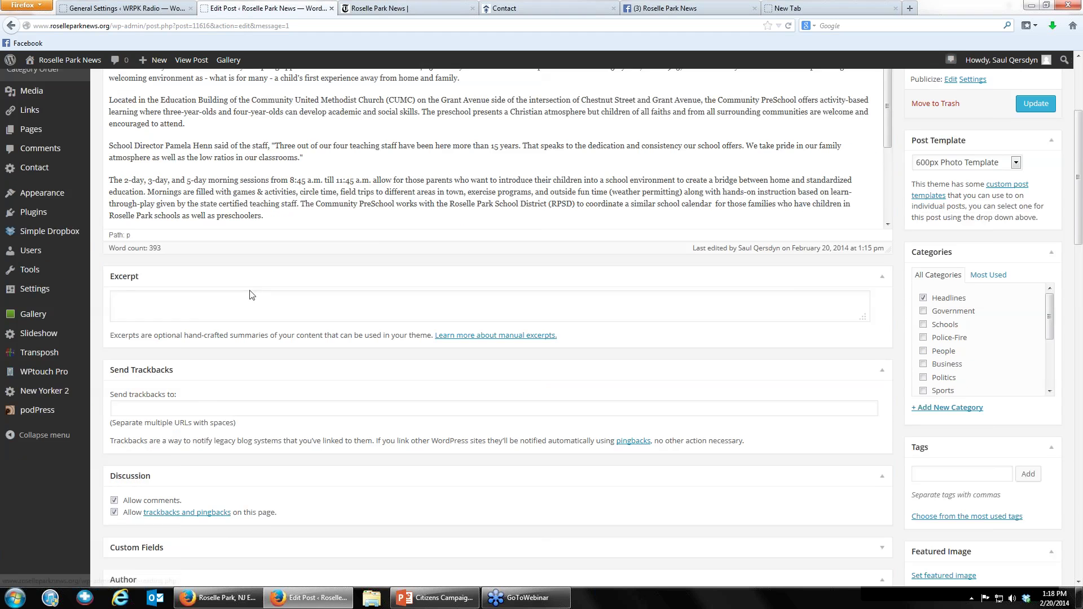
{"action": "scroll", "coordinate": [24, 280], "scroll_direction": "down", "scroll_amount": 2}
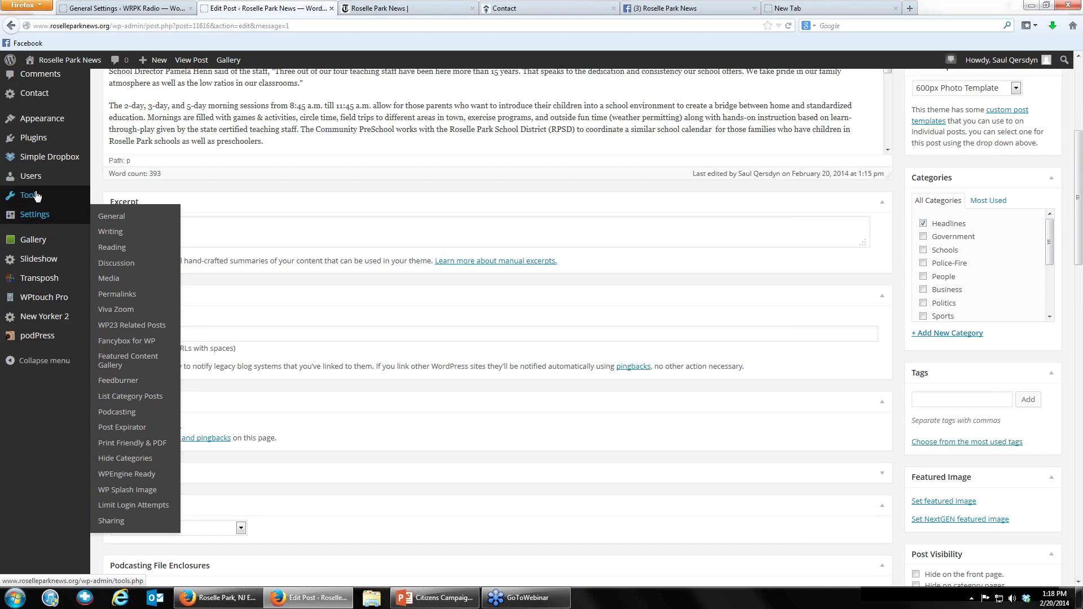
{"action": "mouse_move", "coordinate": [36, 196]}
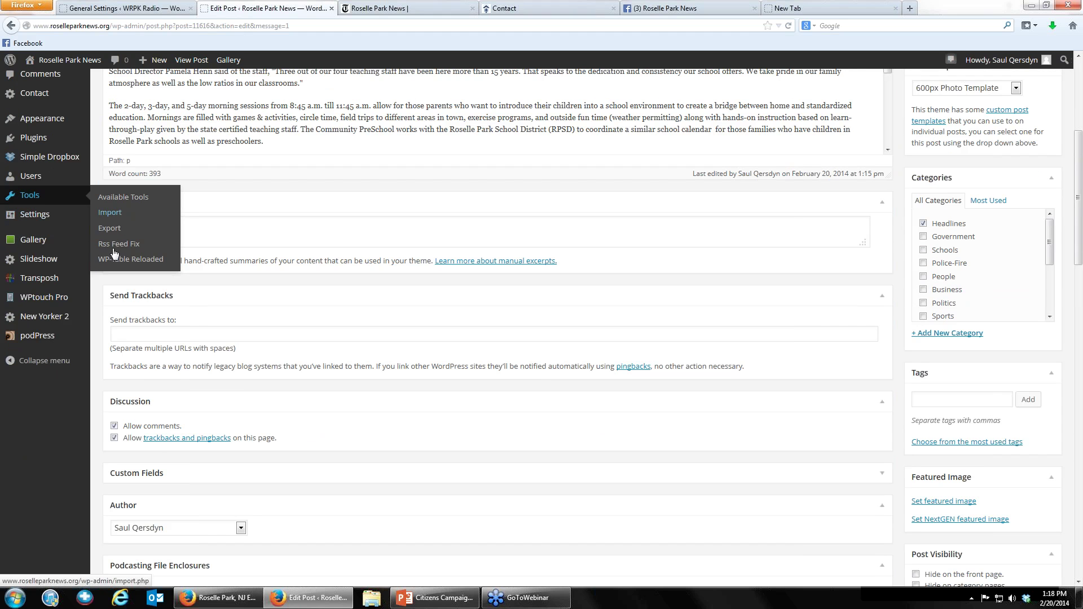
Return to the WRPK Radio site and search for "rss" plugins to install.
{"action": "left_click", "coordinate": [156, 12]}
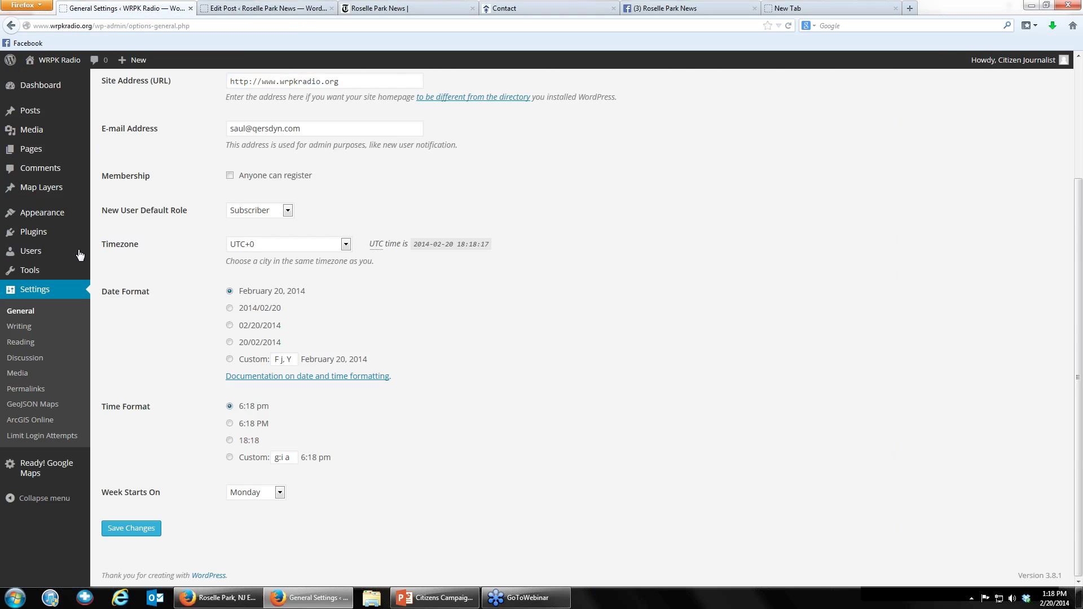
{"action": "left_click", "coordinate": [26, 234]}
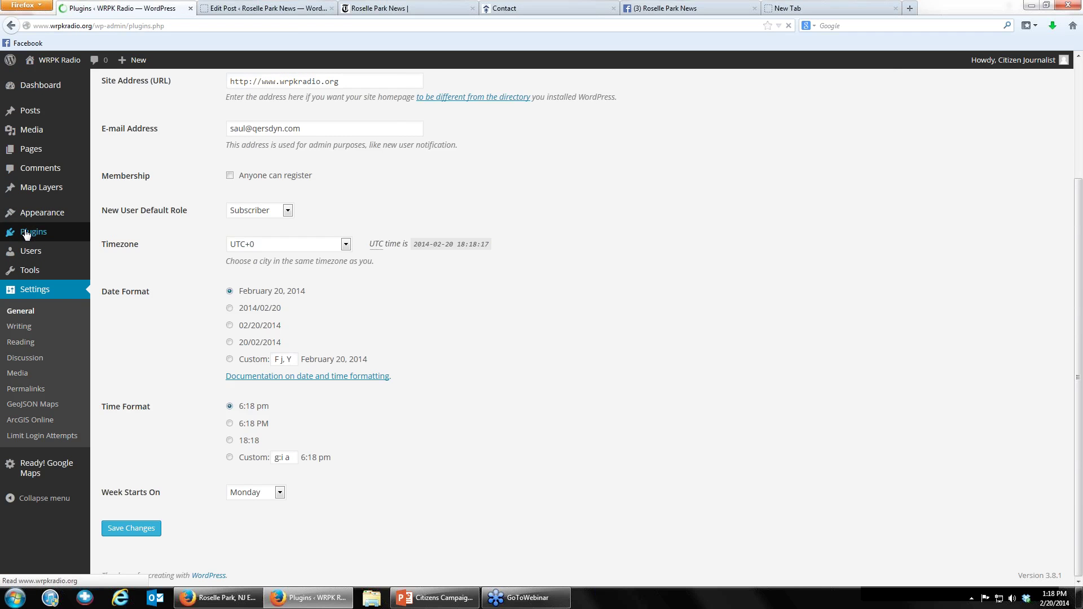
{"action": "left_click", "coordinate": [167, 84]}
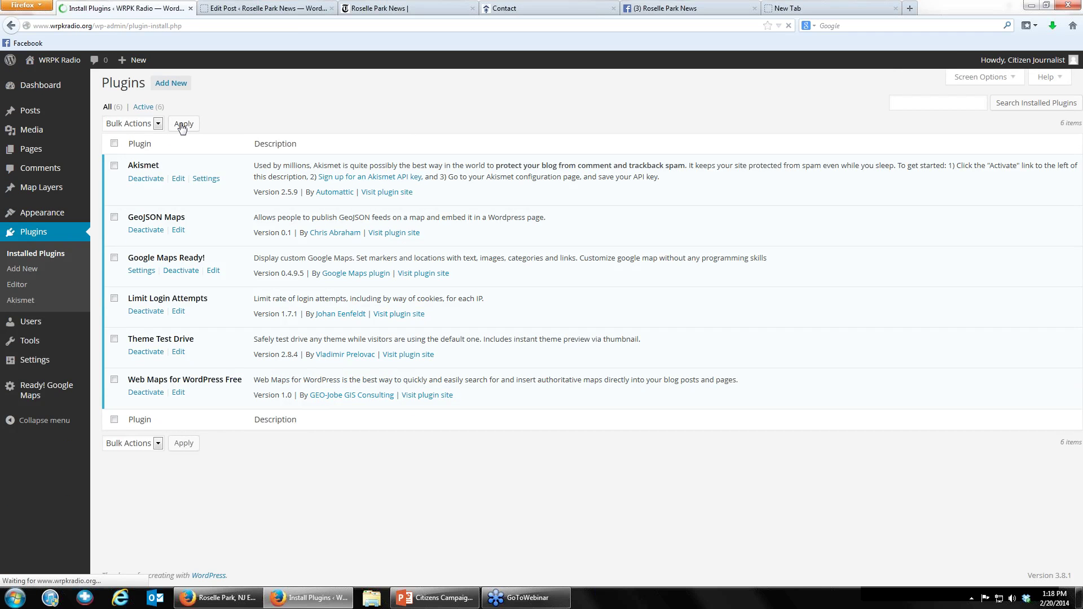
{"action": "left_click", "coordinate": [144, 170]}
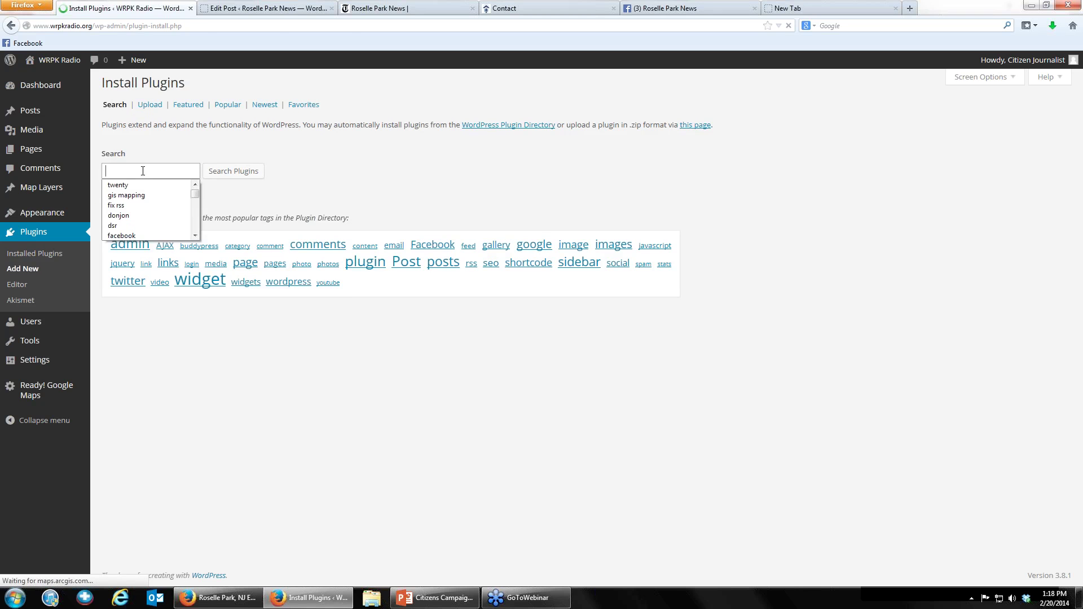
{"action": "type", "text": "rss"}
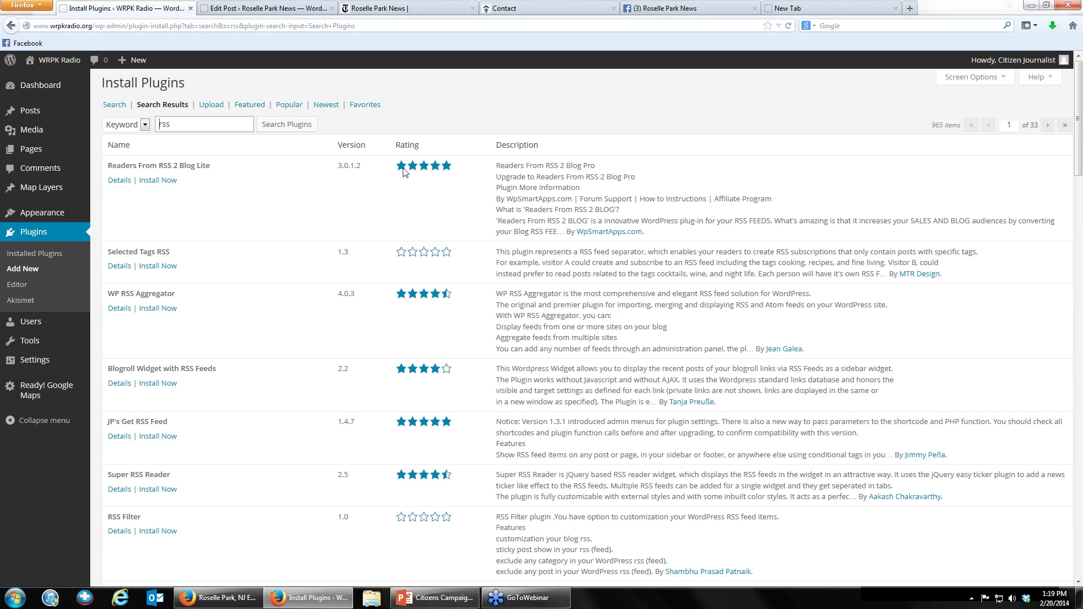
Review the description, compatibility and rating of the Readers From RSS 2 Blog Lite plugin, and close its details.
{"action": "left_click", "coordinate": [118, 180]}
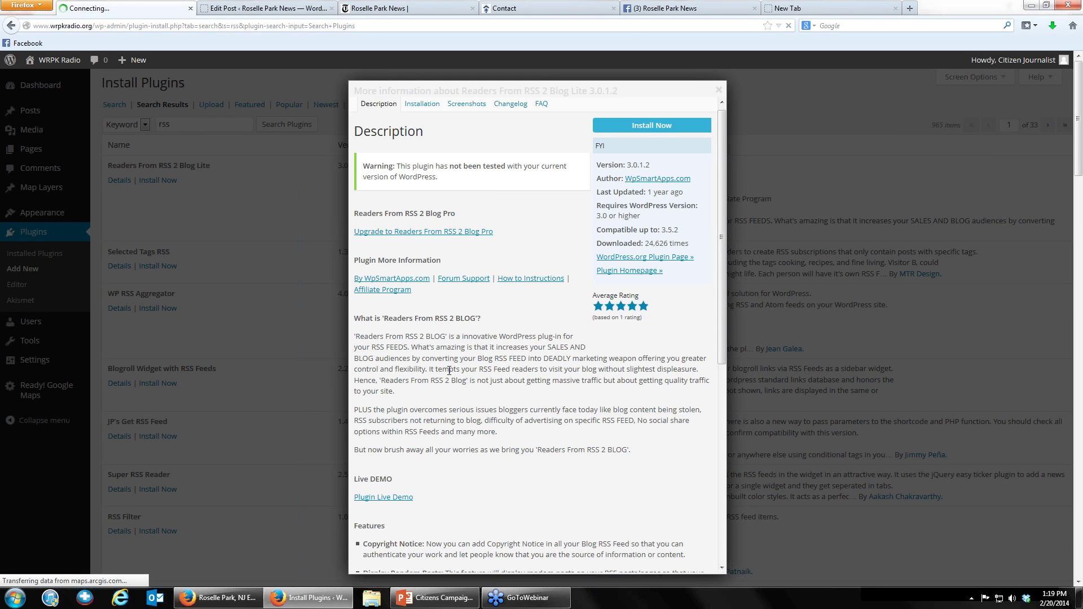
{"action": "scroll", "coordinate": [449, 370], "scroll_direction": "down", "scroll_amount": 10}
{"action": "scroll", "coordinate": [602, 332], "scroll_direction": "up", "scroll_amount": 10}
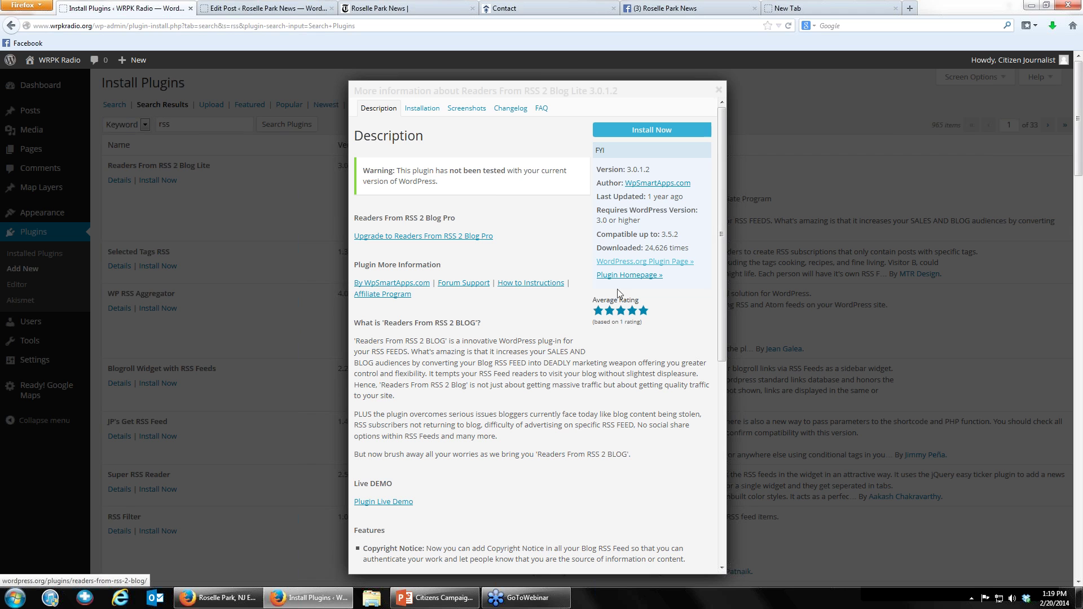
{"action": "mouse_move", "coordinate": [609, 305]}
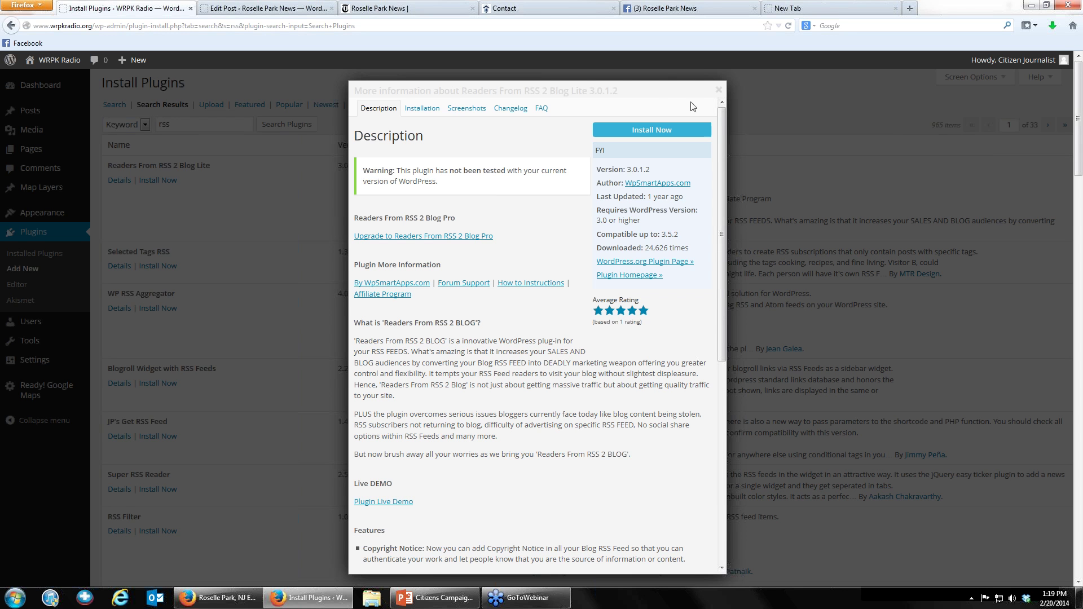
{"action": "left_click", "coordinate": [717, 97]}
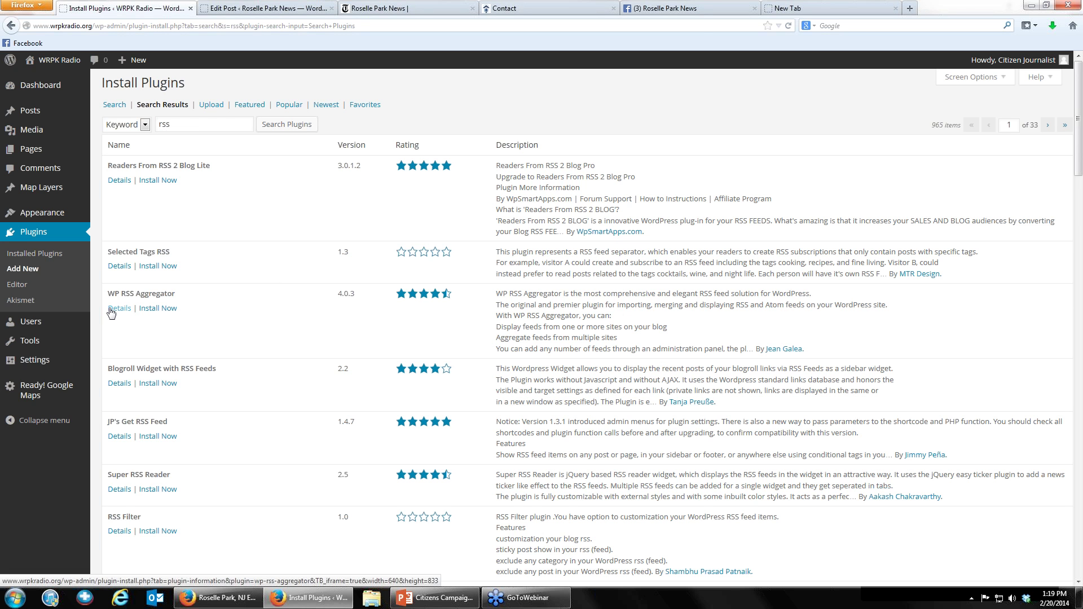
Review the Super RSS Reader plugin's description, screenshots and installation instructions, and close its details.
{"action": "left_click", "coordinate": [114, 492]}
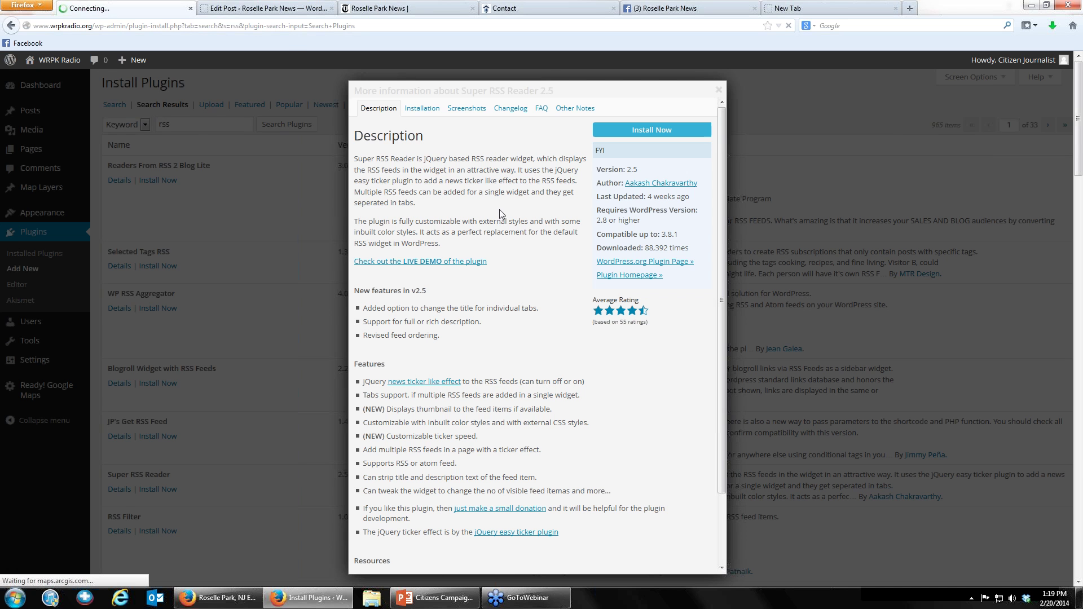
{"action": "left_click", "coordinate": [449, 111]}
{"action": "left_click", "coordinate": [416, 113]}
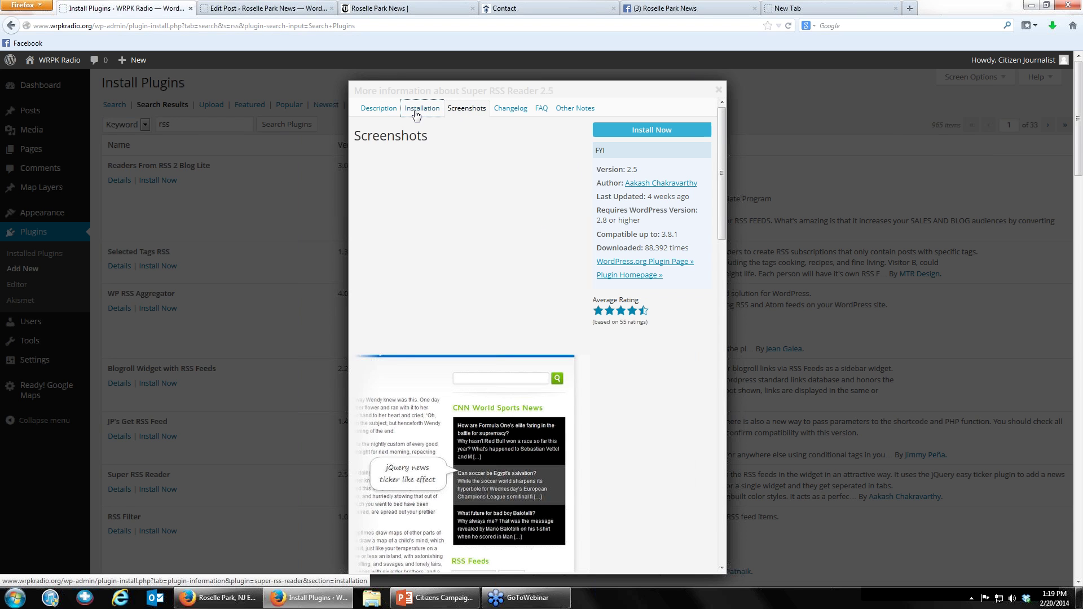
{"action": "left_click", "coordinate": [416, 112]}
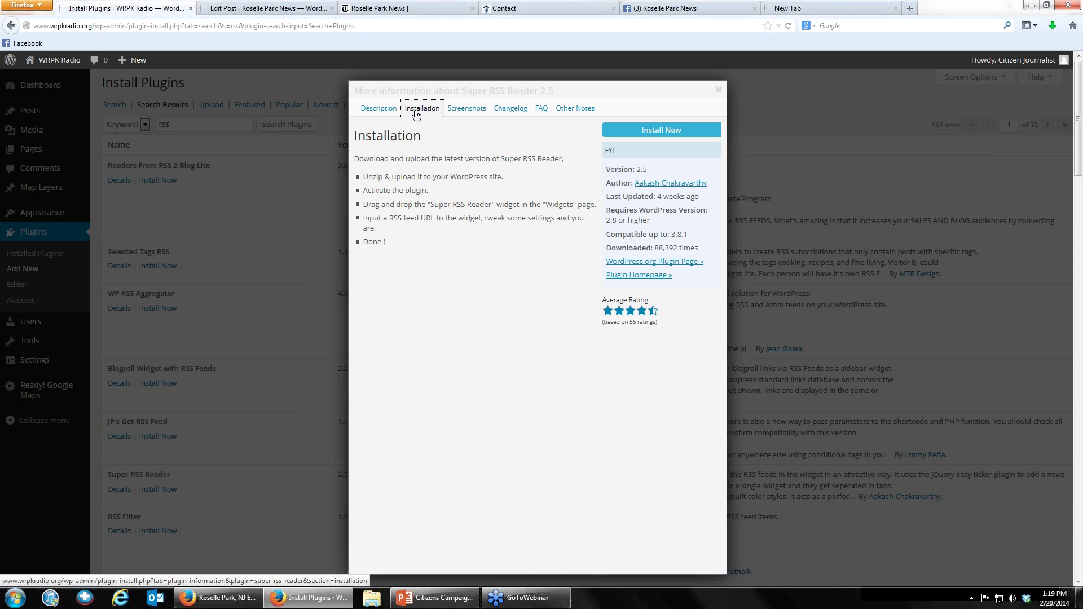
{"action": "left_click", "coordinate": [720, 93]}
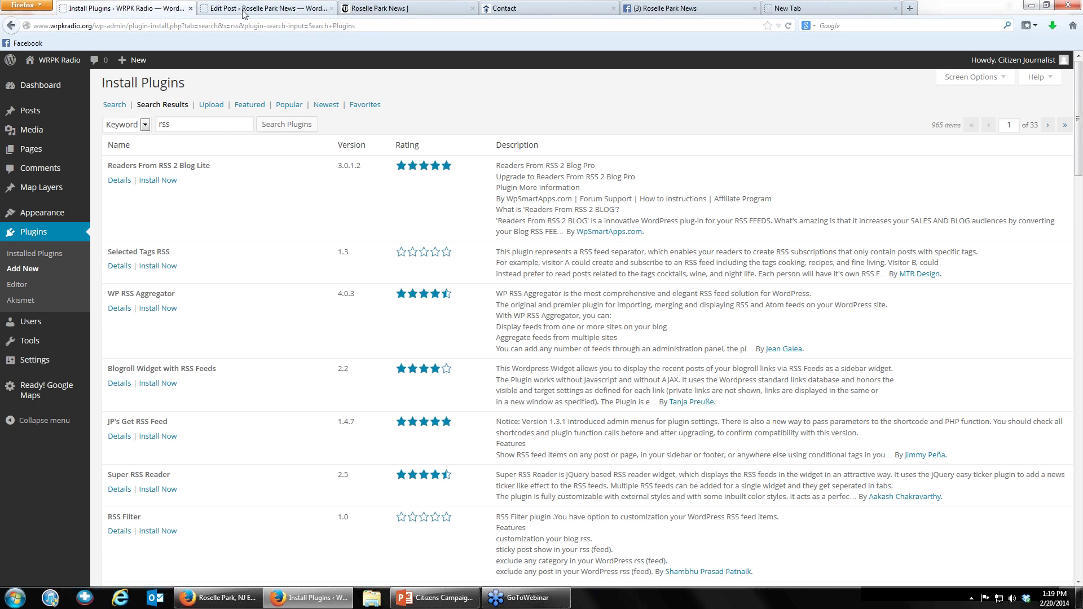
{"action": "left_click", "coordinate": [246, 10]}
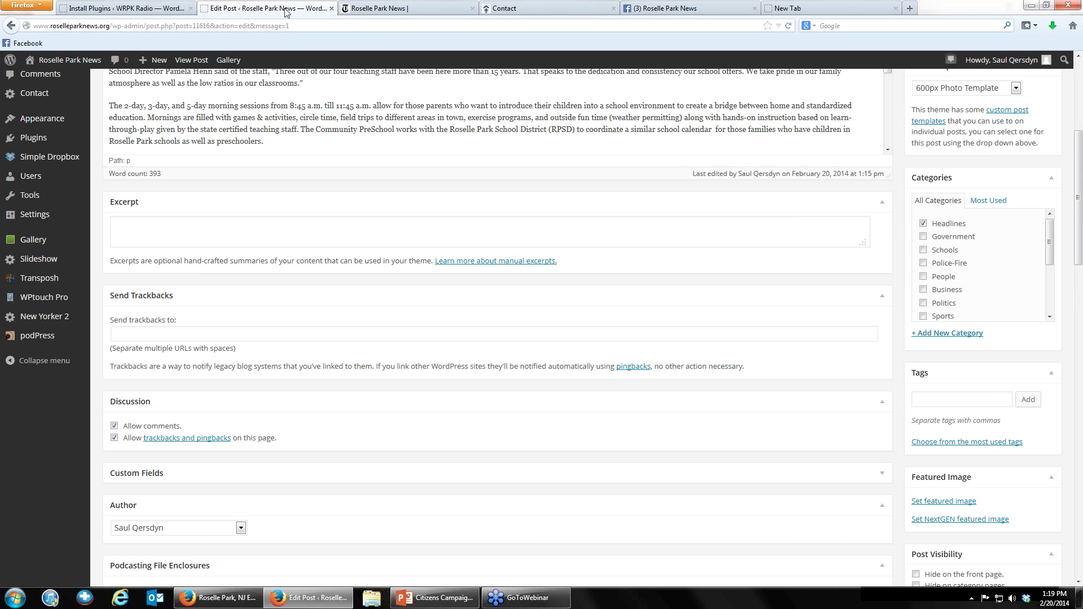
{"action": "left_click", "coordinate": [191, 26]}
{"action": "left_click", "coordinate": [111, 26]}
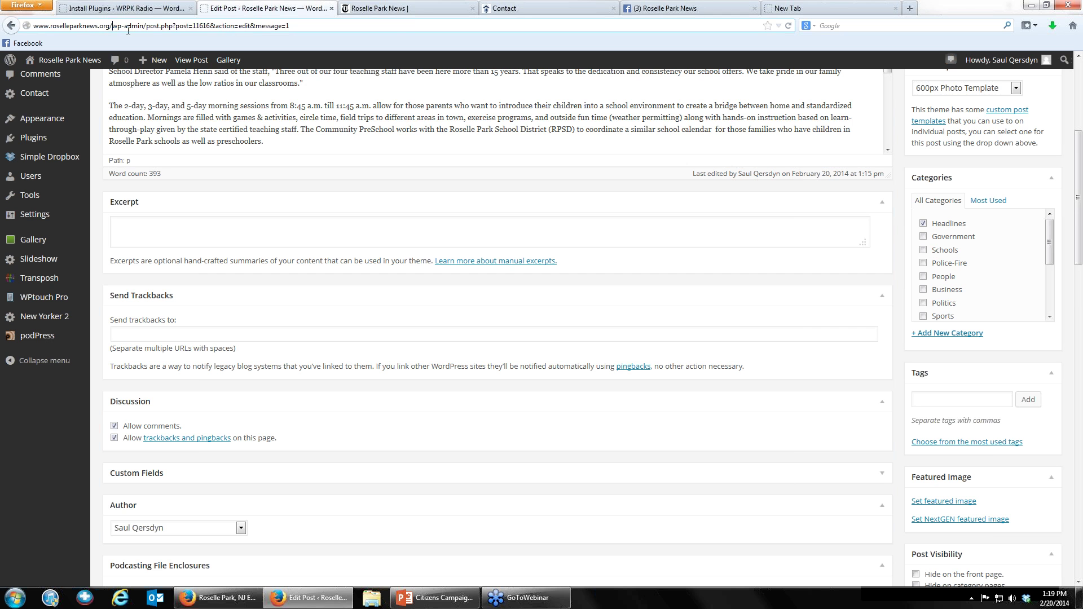
{"action": "left_click", "coordinate": [255, 26], "text": "shift"}
{"action": "type", "text": "feed/"}
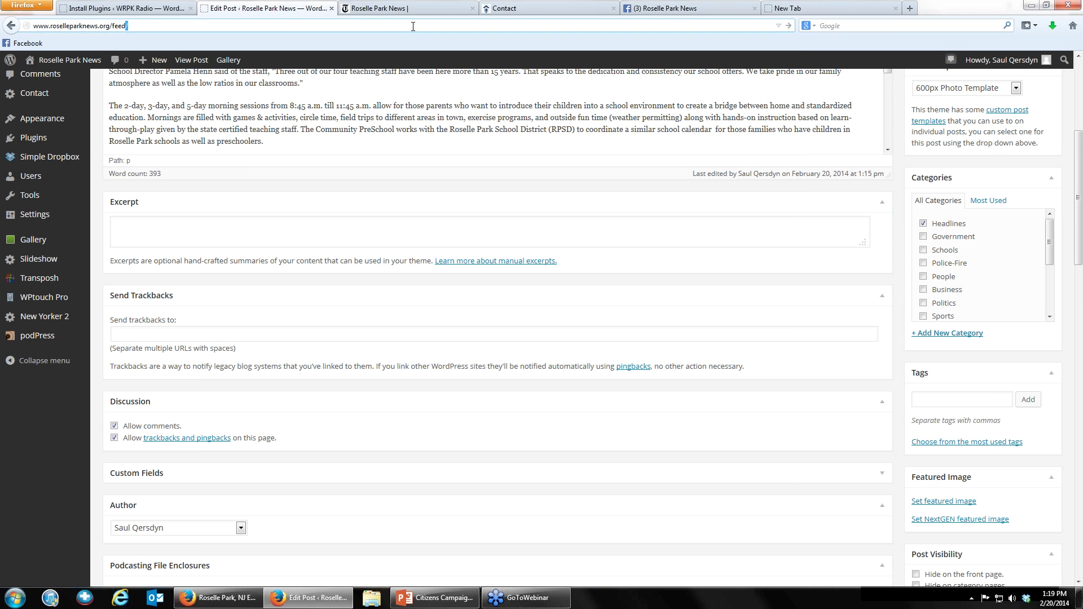
{"action": "key", "text": "Return"}
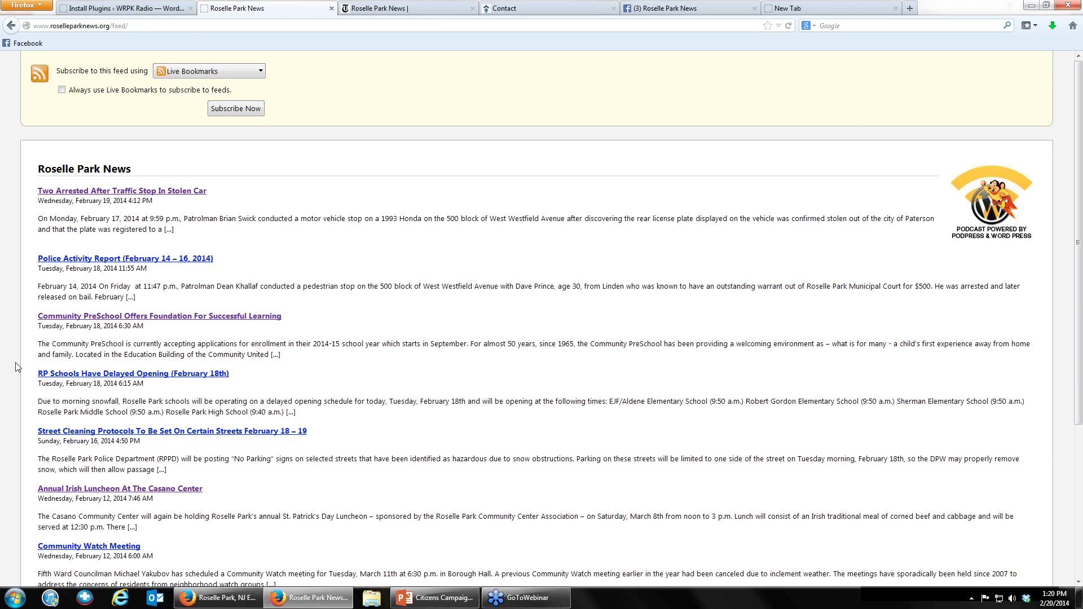
{"action": "scroll", "coordinate": [3, 375], "scroll_direction": "down", "scroll_amount": 1}
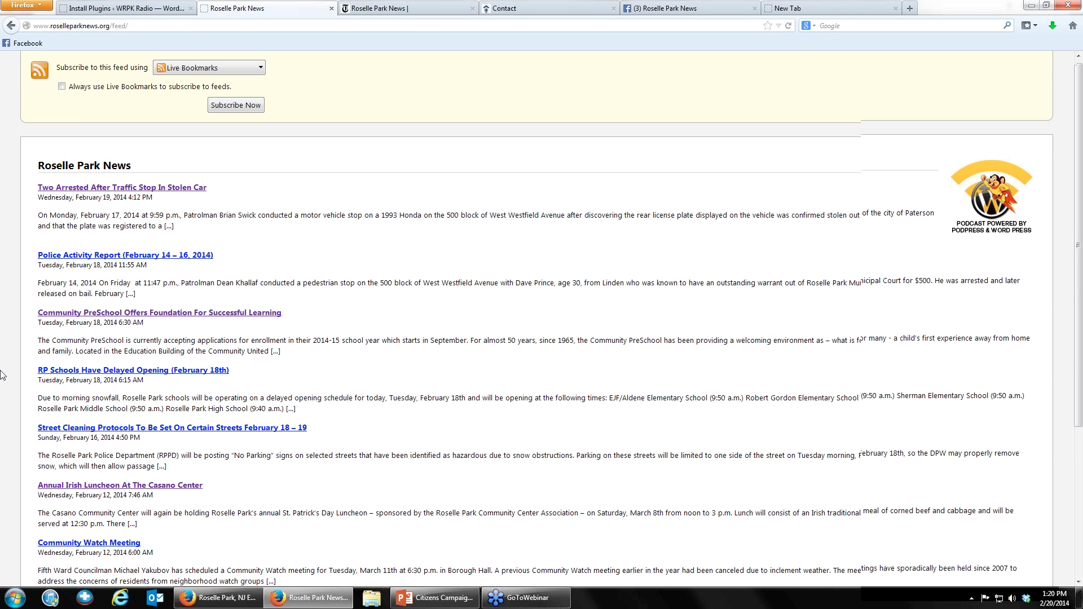
{"action": "scroll", "coordinate": [34, 310], "scroll_direction": "down", "scroll_amount": 6}
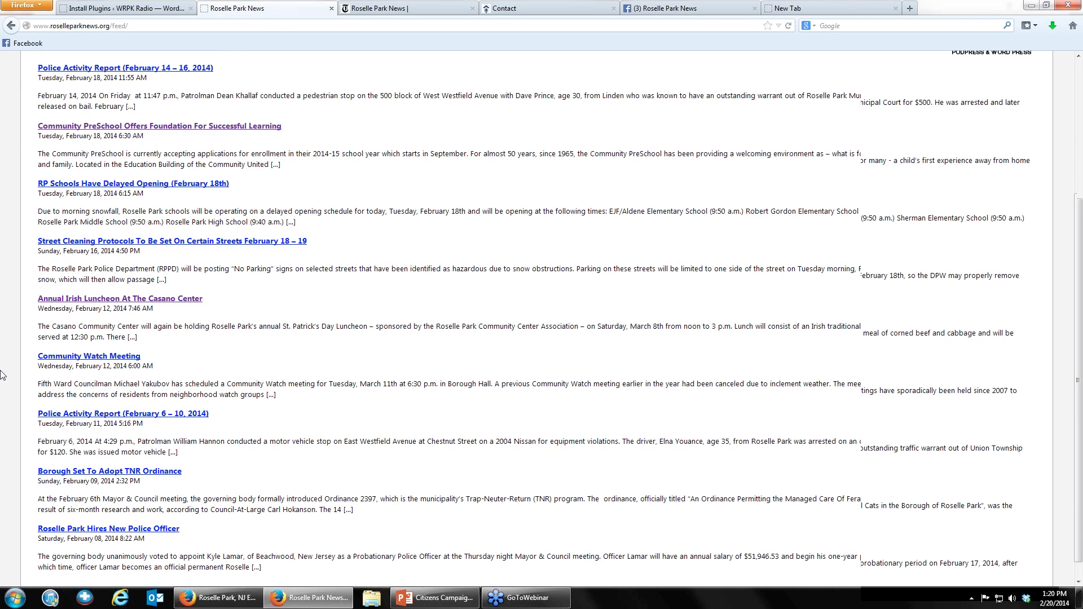
{"action": "scroll", "coordinate": [71, 228], "scroll_direction": "up", "scroll_amount": 7}
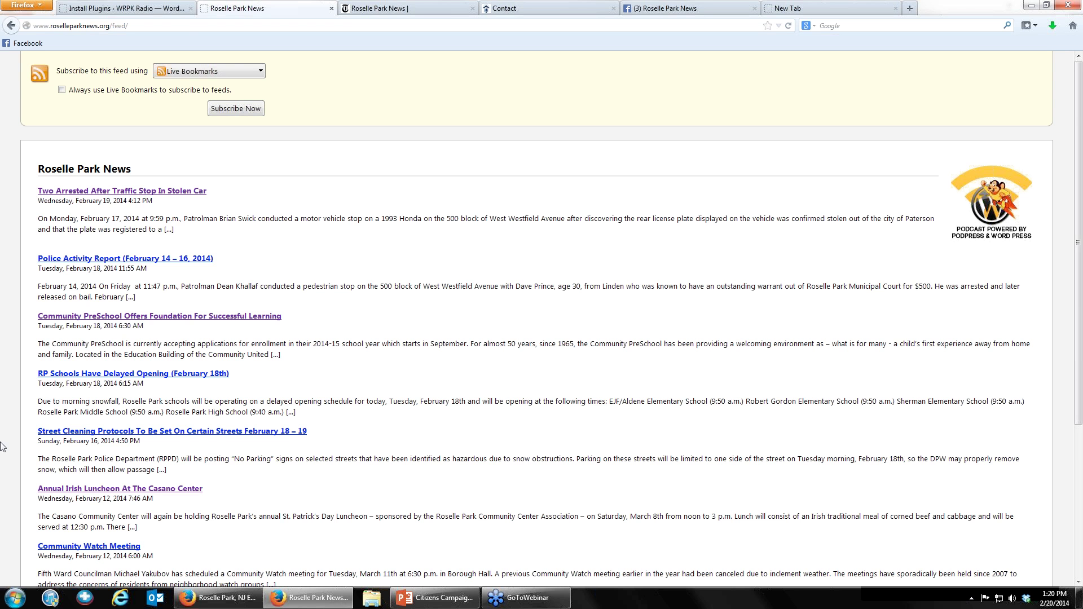
{"action": "left_click", "coordinate": [113, 11]}
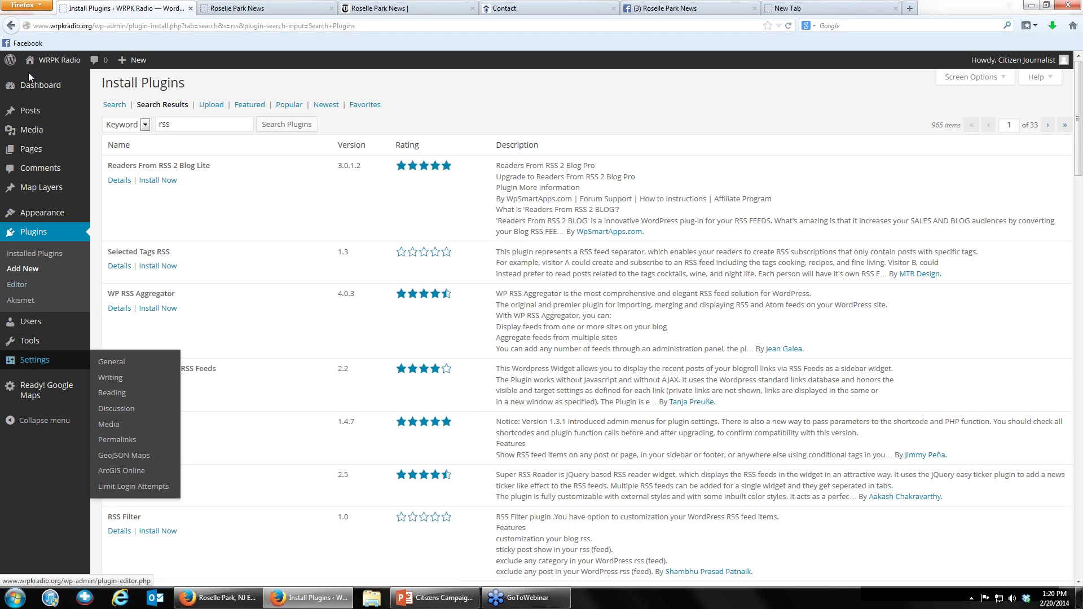
{"action": "mouse_move", "coordinate": [3, 384]}
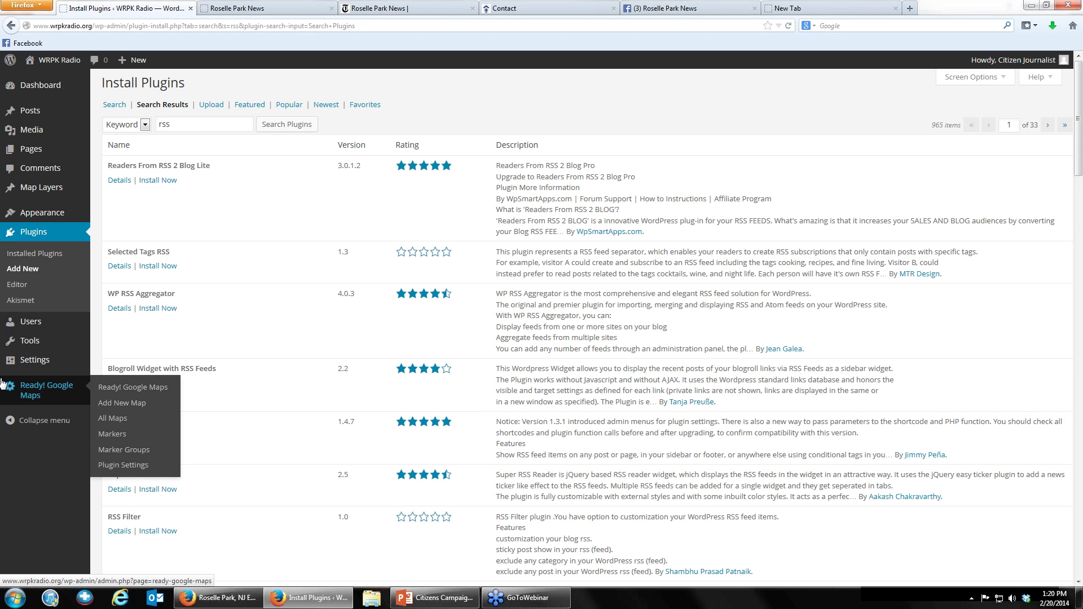
{"action": "left_click", "coordinate": [269, 9]}
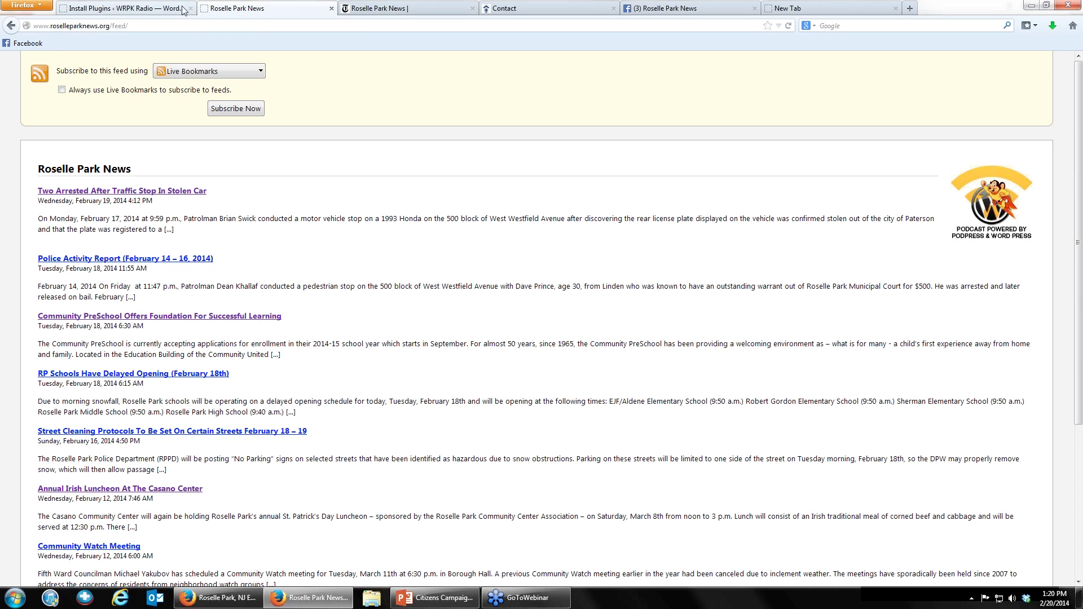
Return from the feed to the Roselle Park News post editor and open that site's list of installed plugins.
{"action": "left_click", "coordinate": [9, 29]}
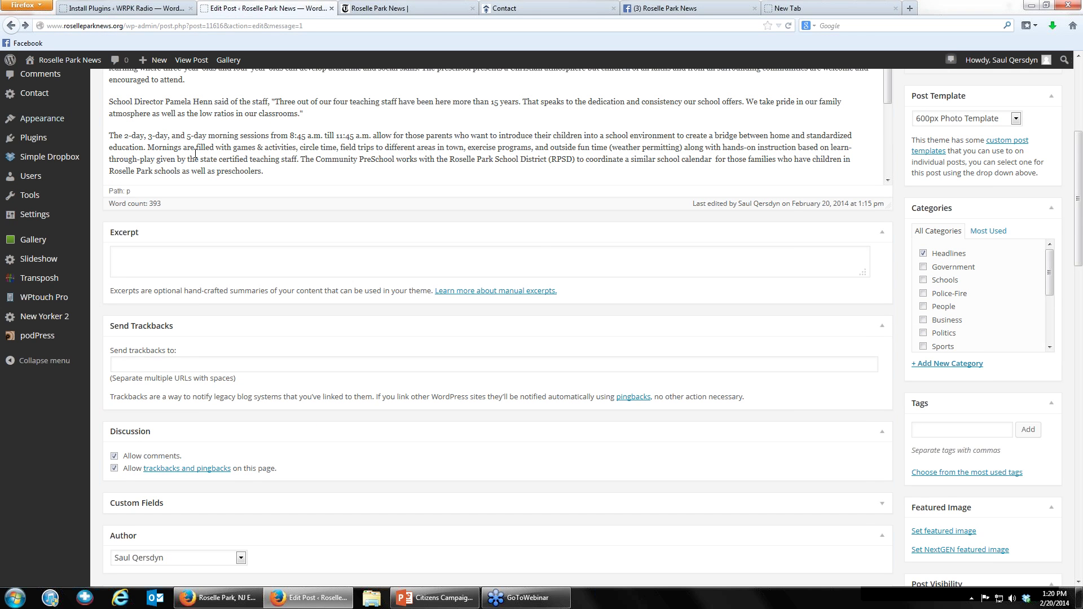
{"action": "scroll", "coordinate": [203, 141], "scroll_direction": "up", "scroll_amount": 5}
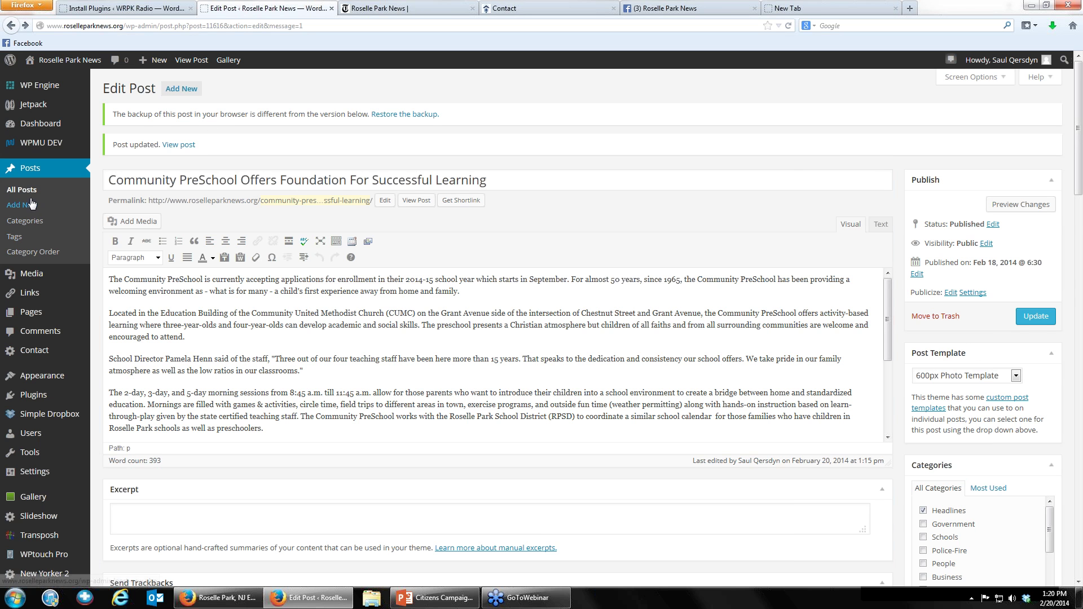
{"action": "mouse_move", "coordinate": [30, 306]}
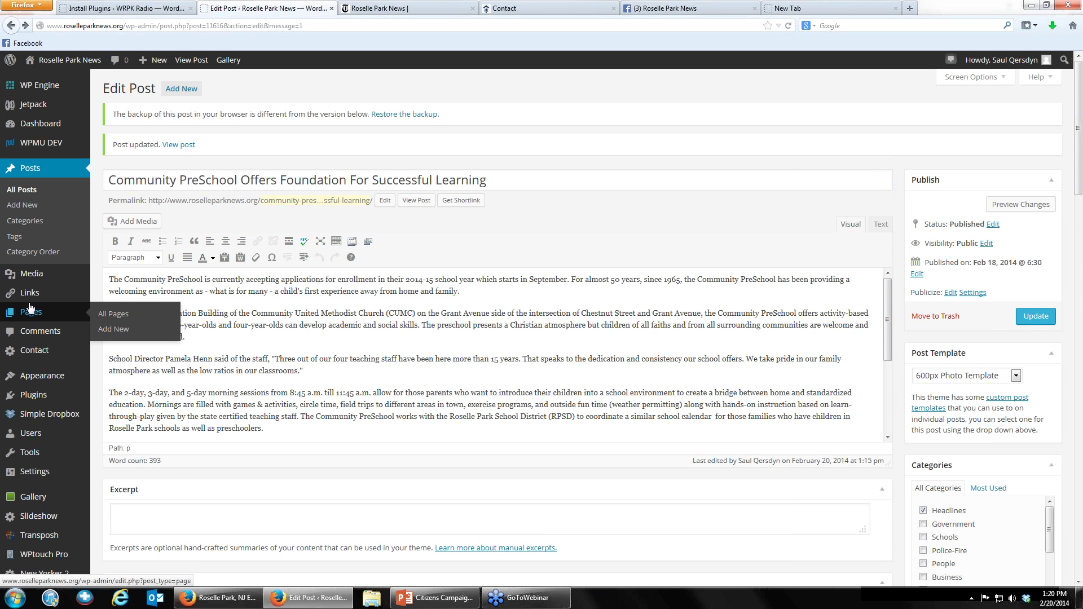
{"action": "left_click", "coordinate": [32, 396]}
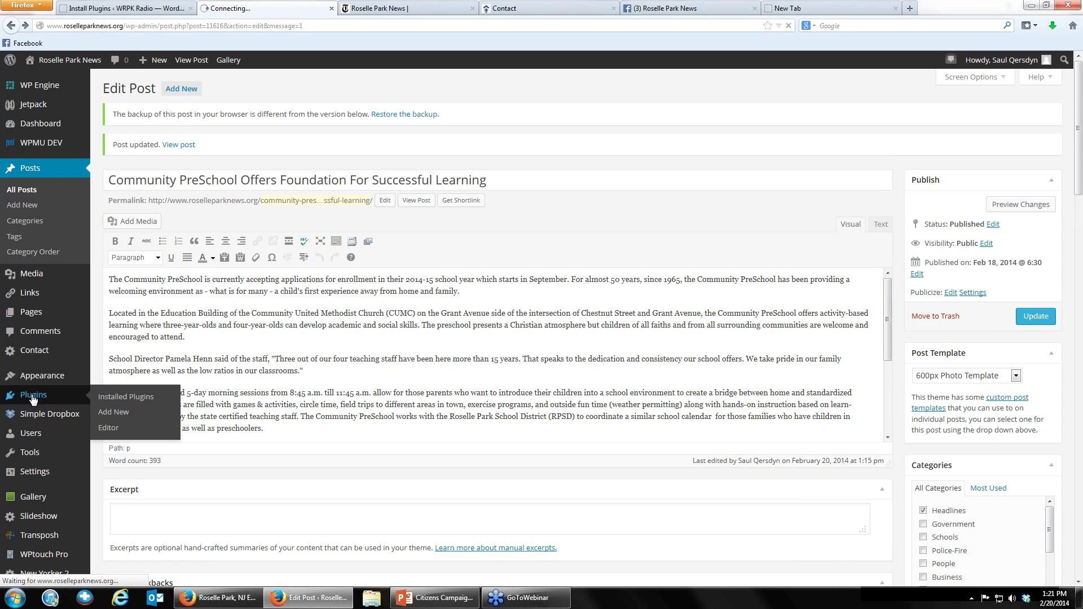
{"action": "left_click", "coordinate": [32, 400]}
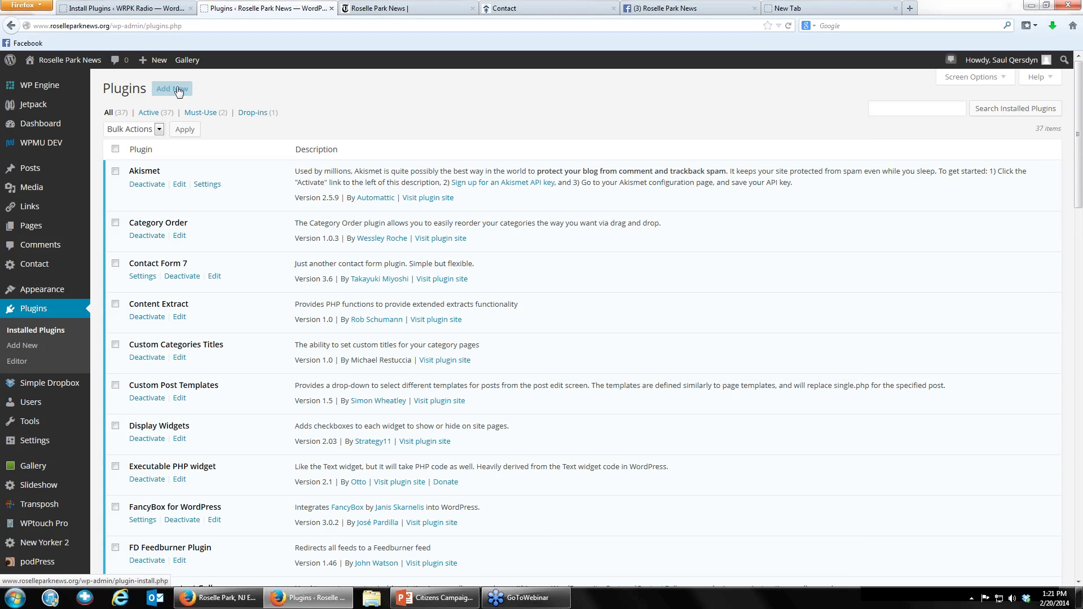
Search for "csv" among the new plugins available to install on Roselle Park News.
{"action": "left_click", "coordinate": [179, 91]}
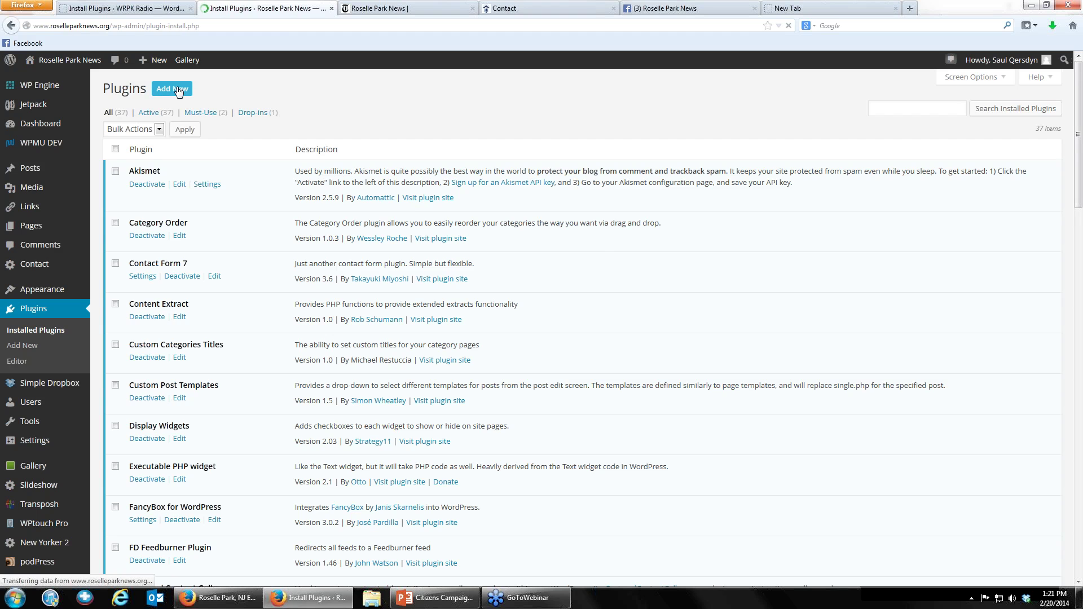
{"action": "left_click", "coordinate": [144, 180]}
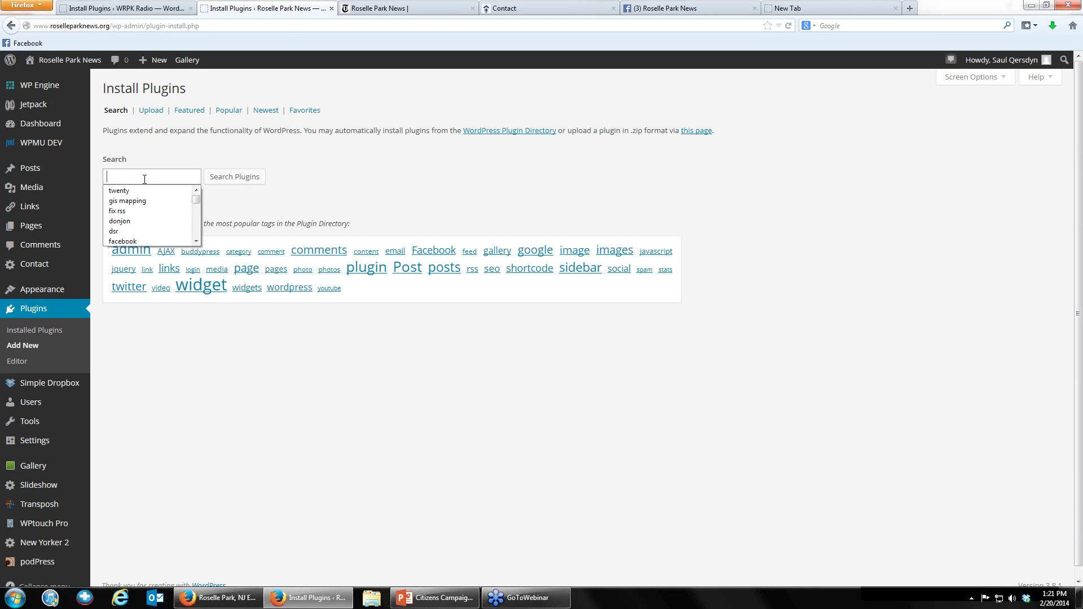
{"action": "type", "text": "csv"}
{"action": "key", "text": "Return"}
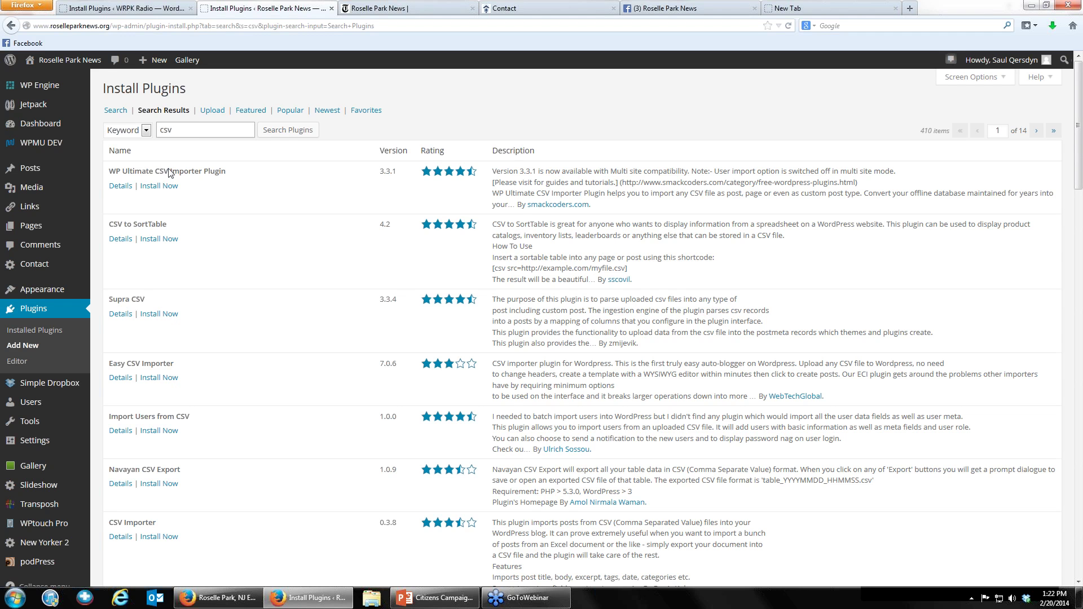
Review the WP Ultimate CSV Importer Plugin's description, compatibility and rating, close its details, and glance over the search results.
{"action": "left_click", "coordinate": [121, 187]}
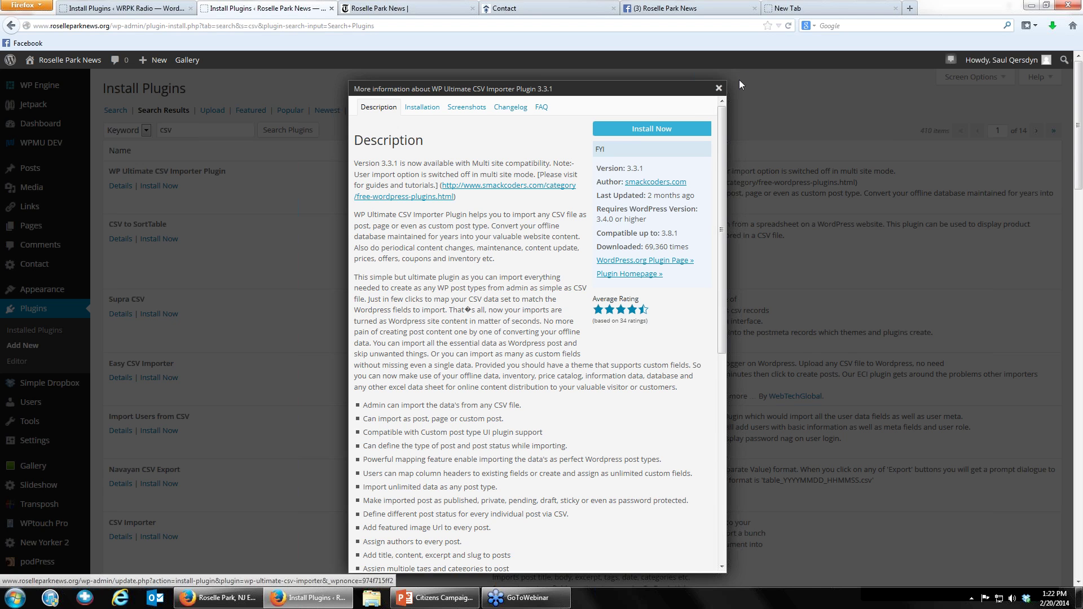
{"action": "left_click", "coordinate": [719, 91]}
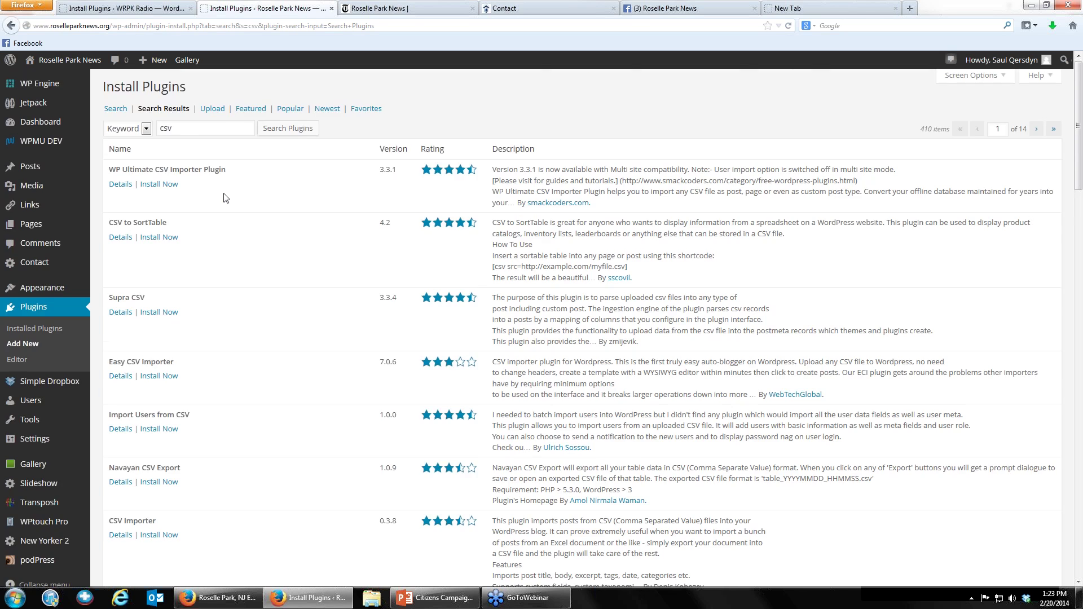
{"action": "scroll", "coordinate": [226, 198], "scroll_direction": "down", "scroll_amount": 3}
{"action": "scroll", "coordinate": [225, 197], "scroll_direction": "up", "scroll_amount": 3}
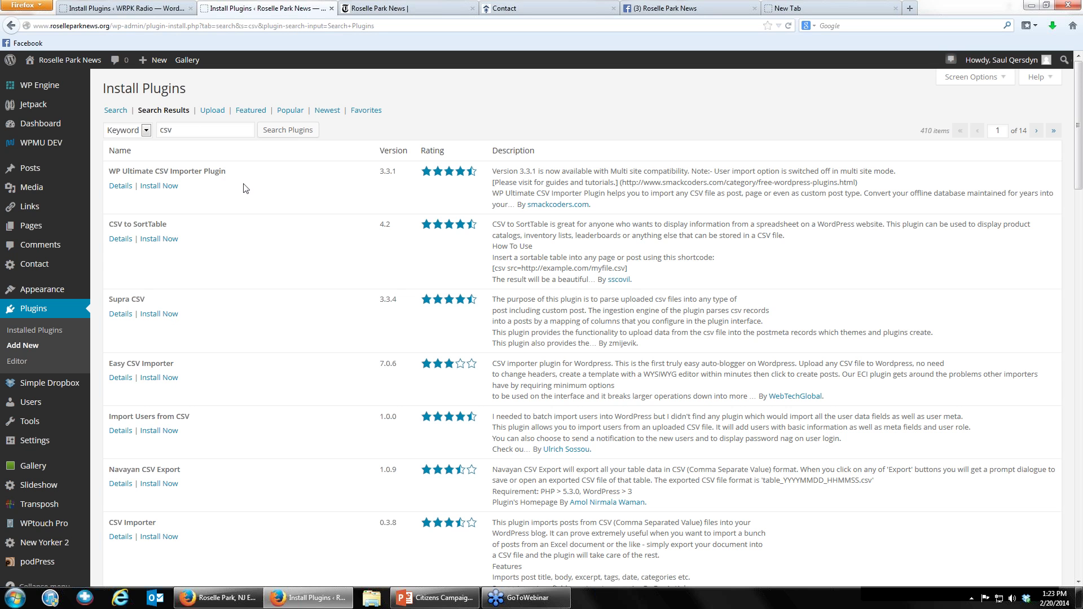
Reopen the WP Ultimate CSV Importer Plugin's details, examine its installation instructions and screenshots including the field mapping, and close them.
{"action": "left_click", "coordinate": [121, 190]}
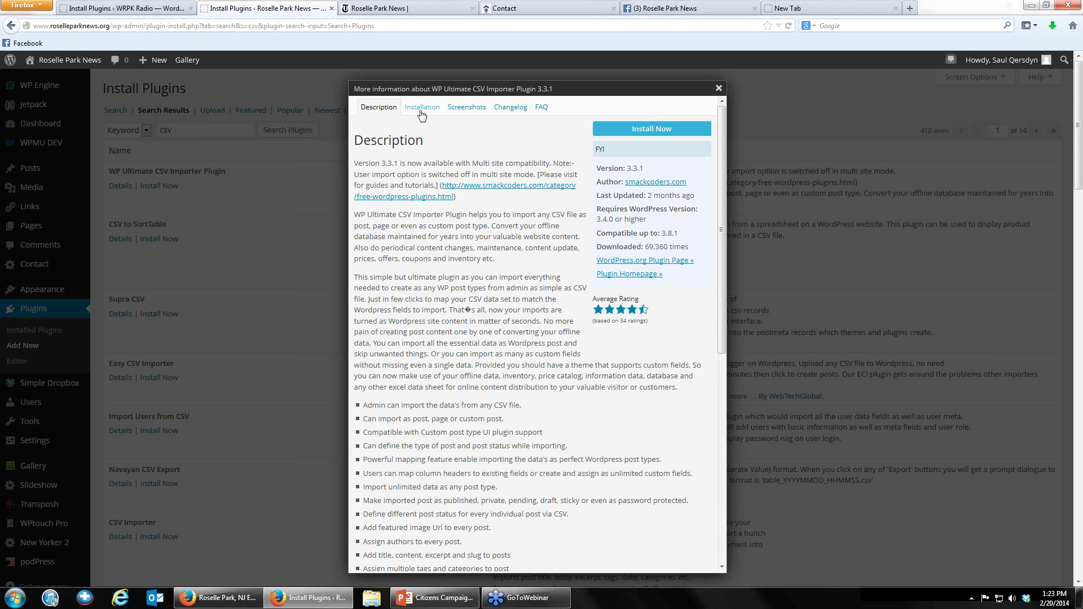
{"action": "left_click", "coordinate": [422, 109]}
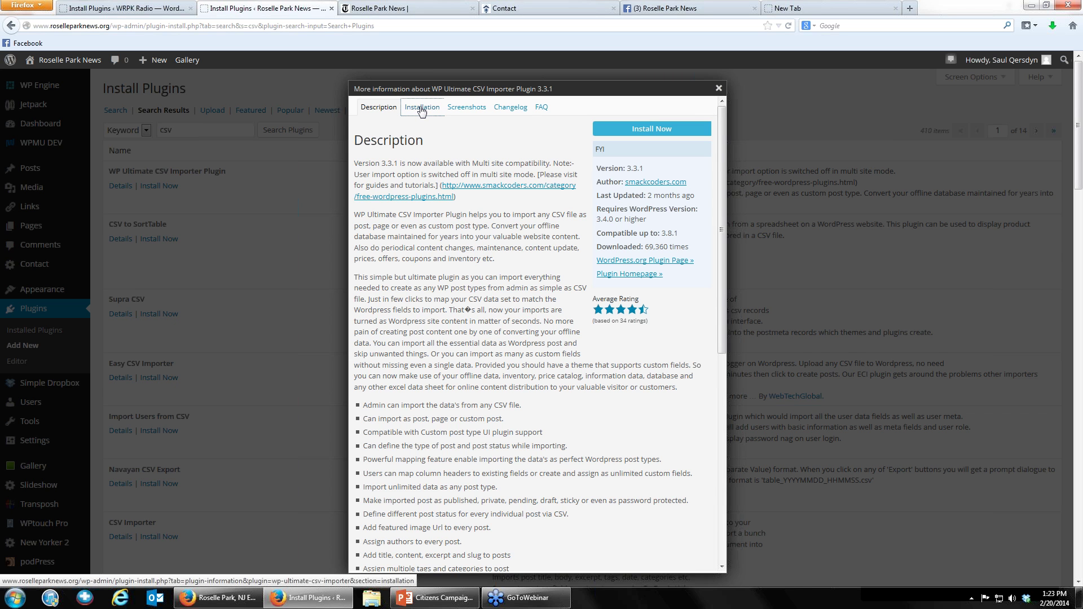
{"action": "left_click", "coordinate": [421, 109]}
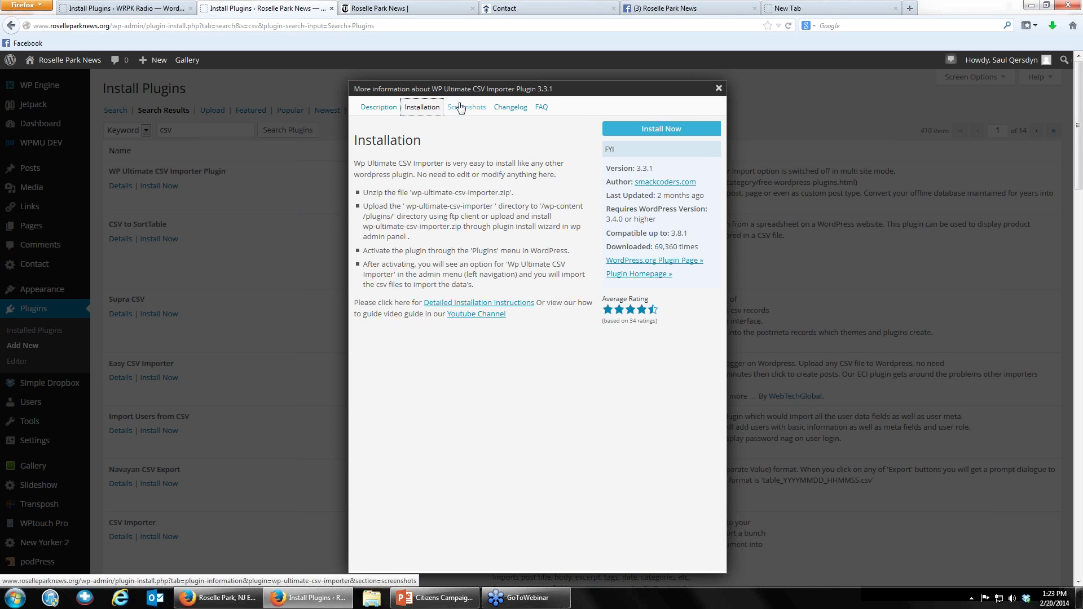
{"action": "left_click", "coordinate": [460, 107]}
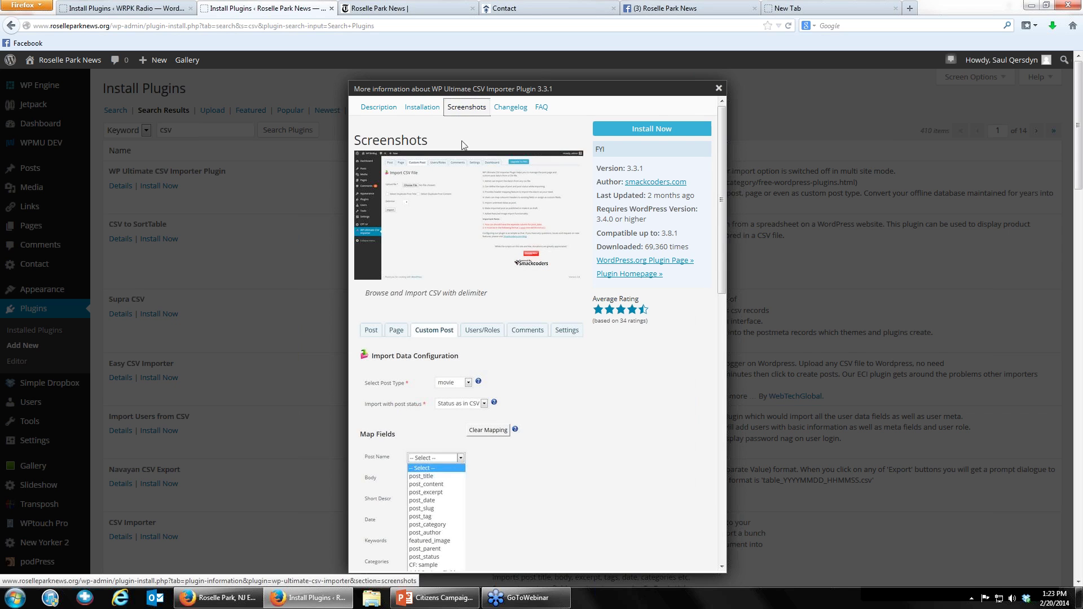
{"action": "scroll", "coordinate": [592, 434], "scroll_direction": "down", "scroll_amount": 5}
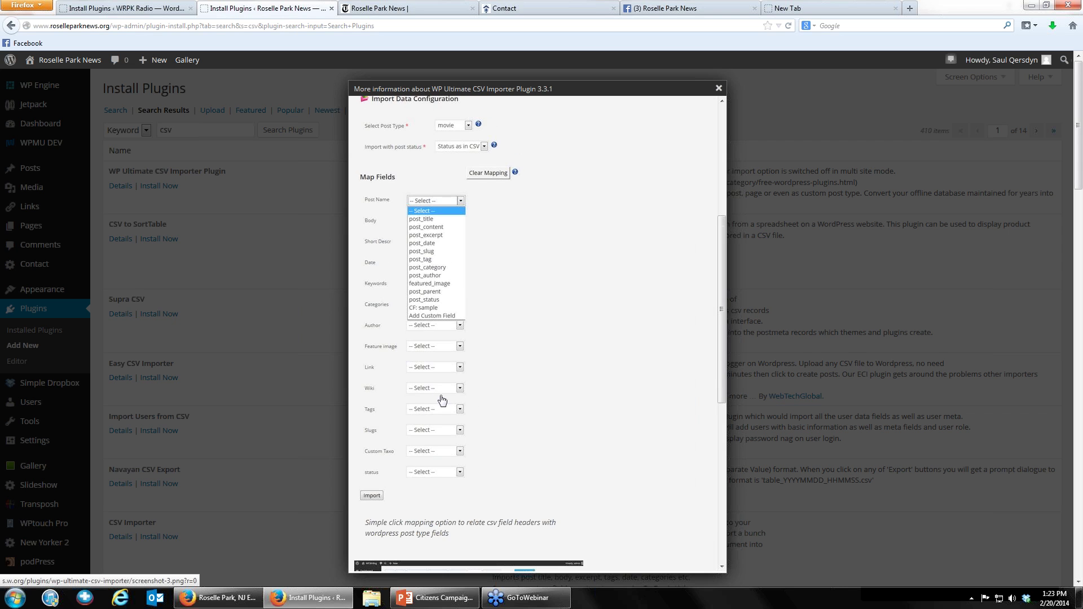
{"action": "scroll", "coordinate": [442, 401], "scroll_direction": "down", "scroll_amount": 6}
{"action": "scroll", "coordinate": [446, 311], "scroll_direction": "down", "scroll_amount": 1}
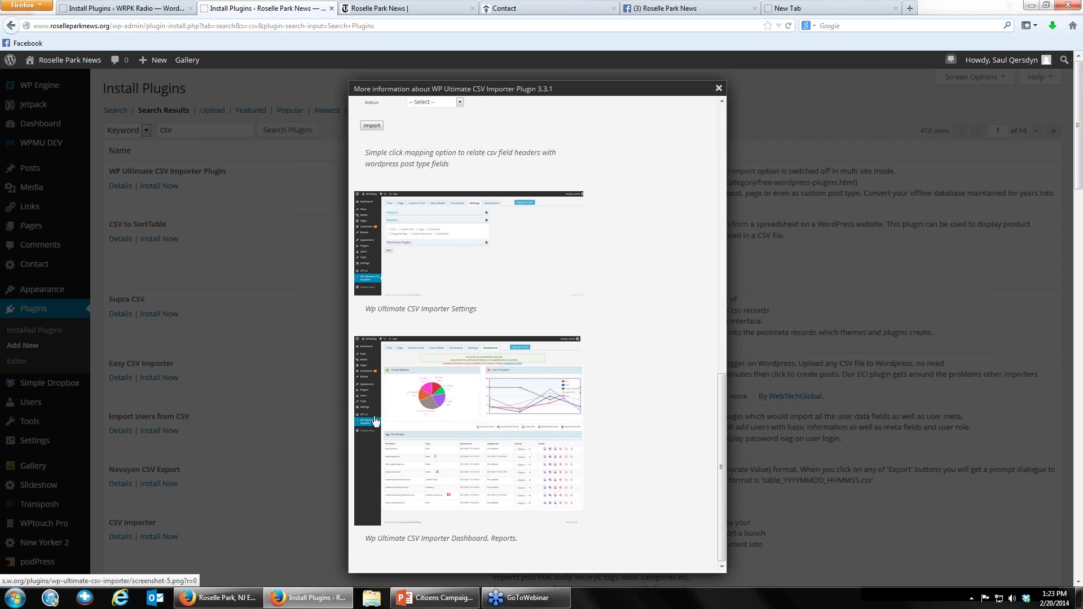
{"action": "scroll", "coordinate": [587, 418], "scroll_direction": "down", "scroll_amount": 5}
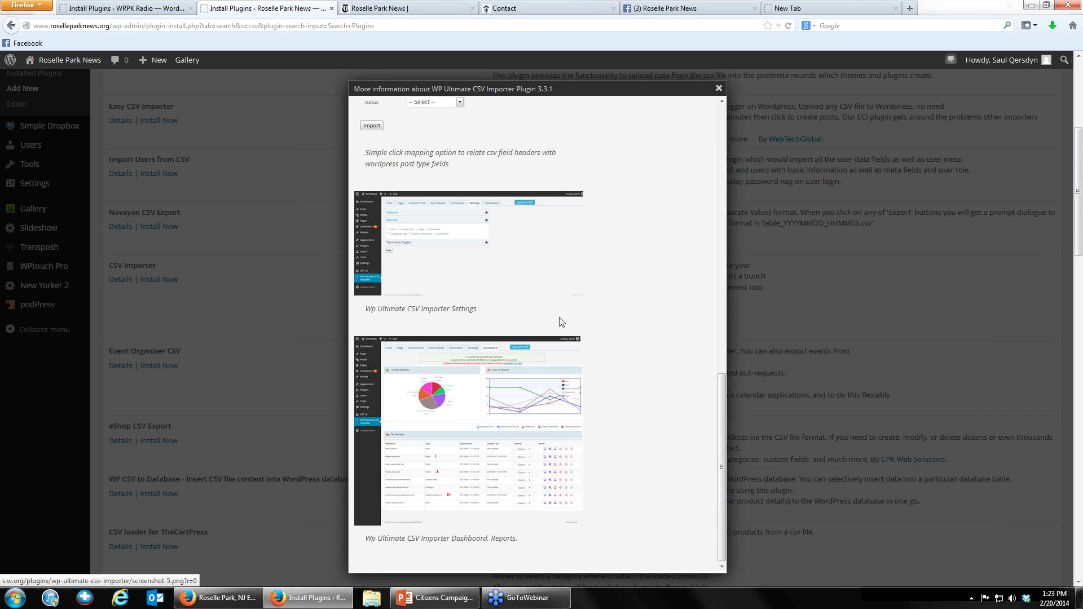
{"action": "scroll", "coordinate": [568, 316], "scroll_direction": "up", "scroll_amount": 8}
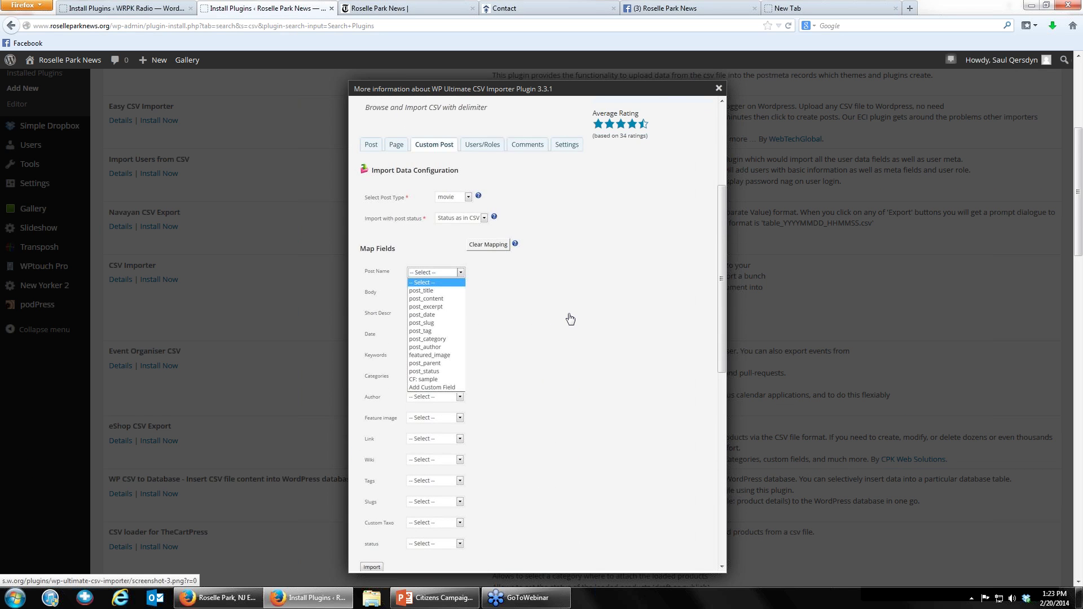
{"action": "scroll", "coordinate": [570, 319], "scroll_direction": "up", "scroll_amount": 1}
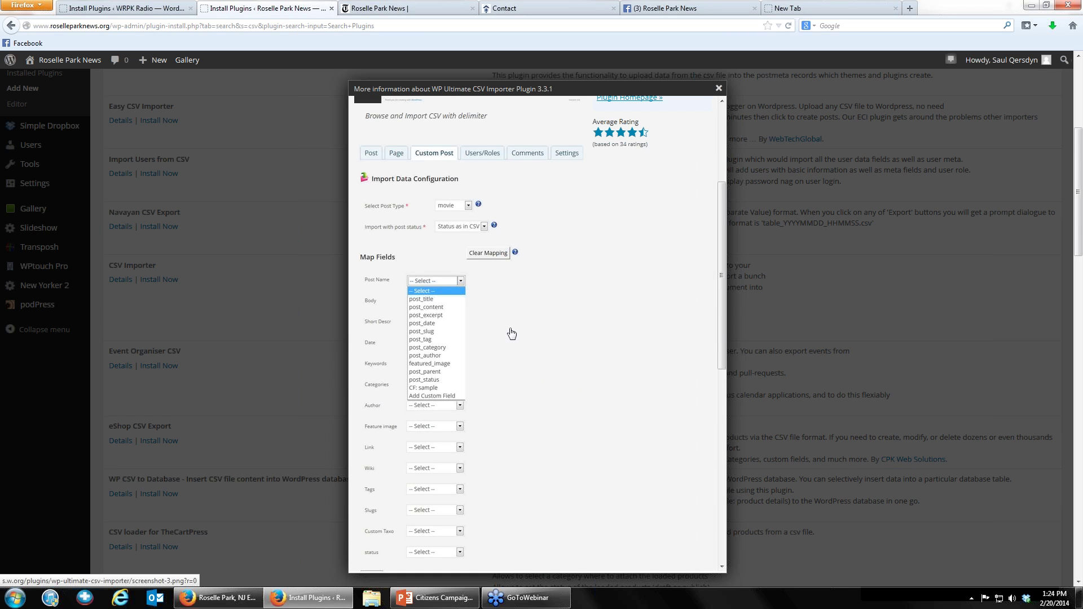
{"action": "left_click", "coordinate": [719, 90]}
Look through the other CSV import and export plugins in the search results.
{"action": "scroll", "coordinate": [286, 302], "scroll_direction": "down", "scroll_amount": 5}
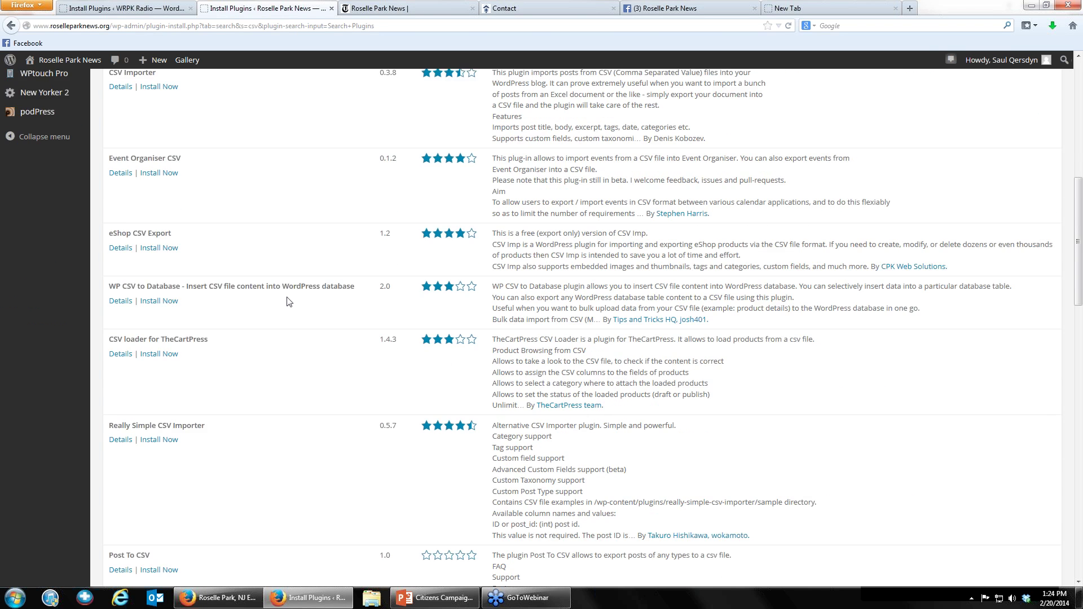
{"action": "scroll", "coordinate": [287, 302], "scroll_direction": "up", "scroll_amount": 8}
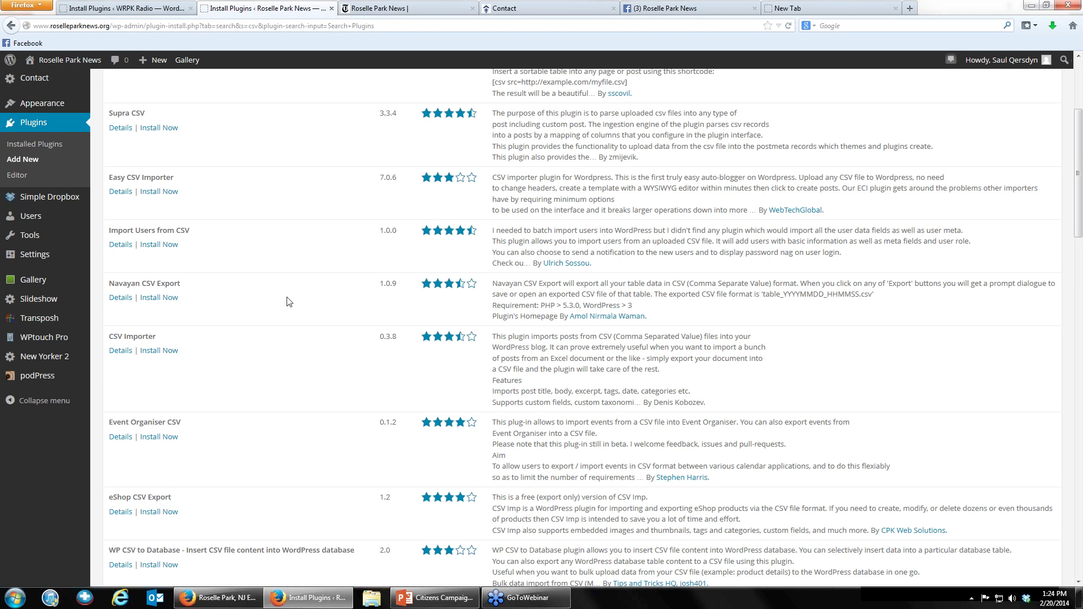
{"action": "scroll", "coordinate": [287, 302], "scroll_direction": "up", "scroll_amount": 5}
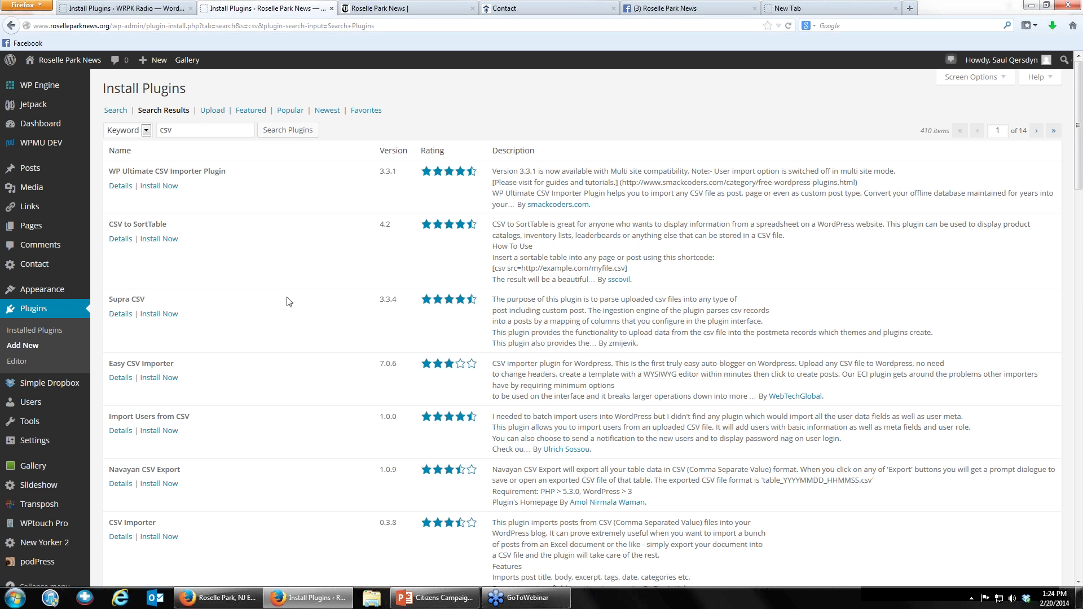
Switch to the public Roselle Park News front page and view its layout.
{"action": "left_click", "coordinate": [371, 6]}
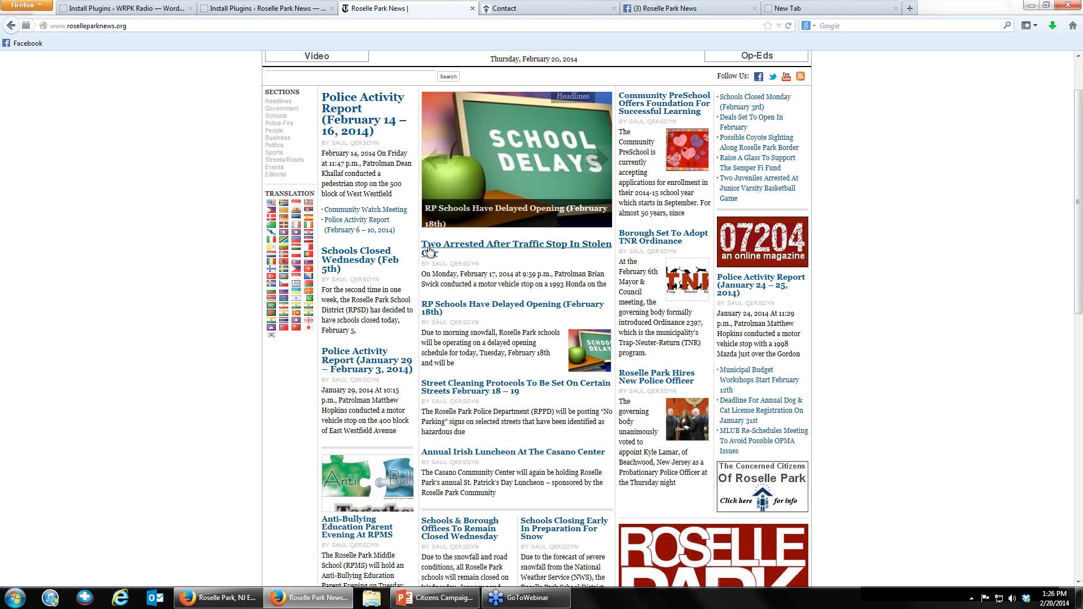
{"action": "left_click", "coordinate": [282, 8]}
{"action": "left_click", "coordinate": [367, 8]}
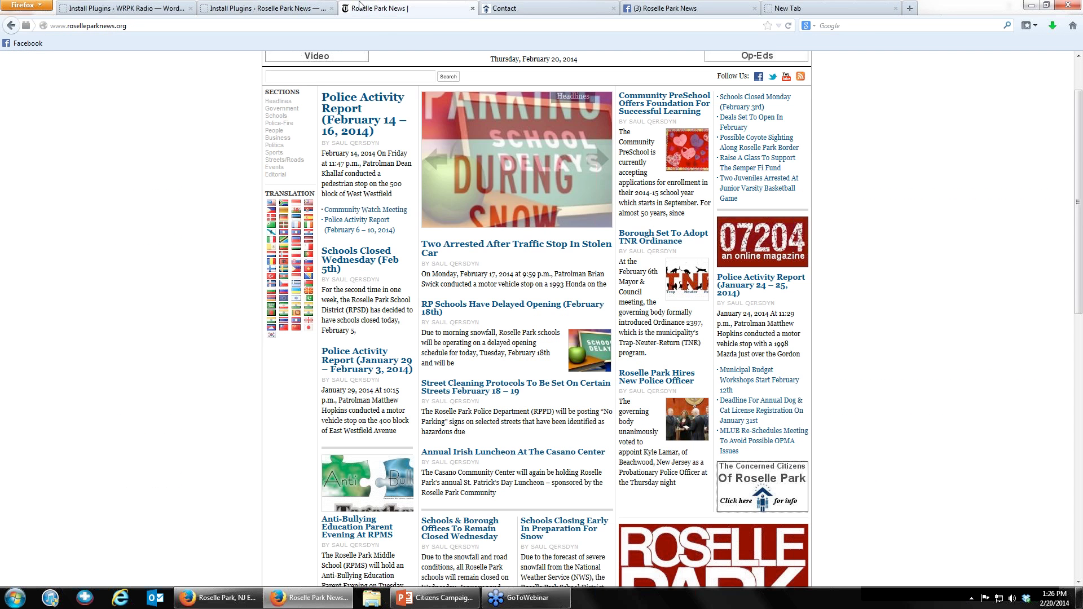
Return to the Roselle Park News WordPress admin, open the Dashboard home, and review its site stats, top posts, recent activity and comments.
{"action": "left_click", "coordinate": [268, 5]}
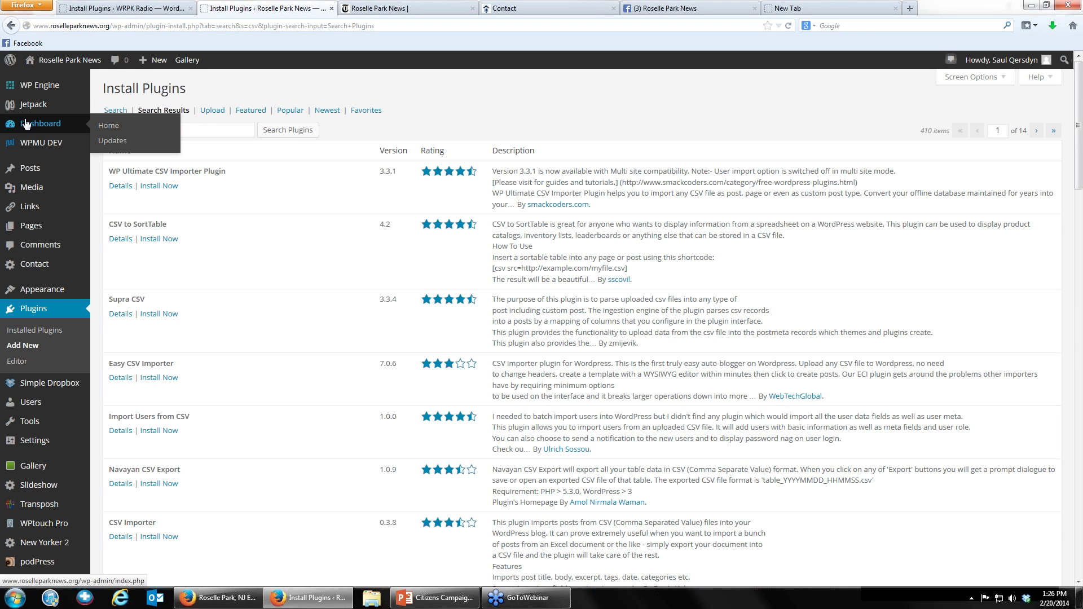
{"action": "left_click", "coordinate": [68, 125]}
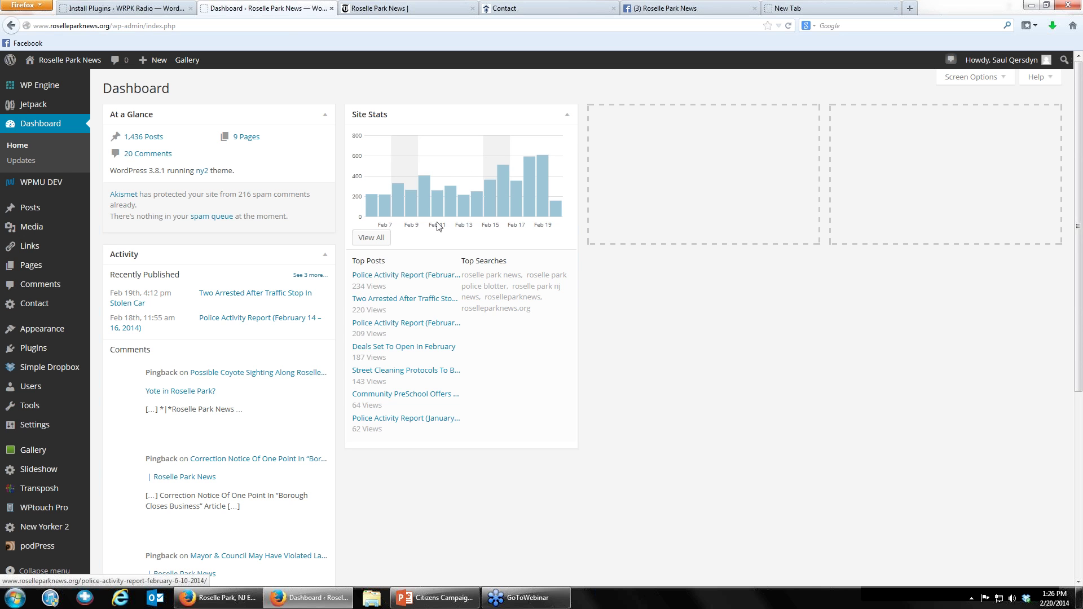
{"action": "left_click", "coordinate": [543, 212]}
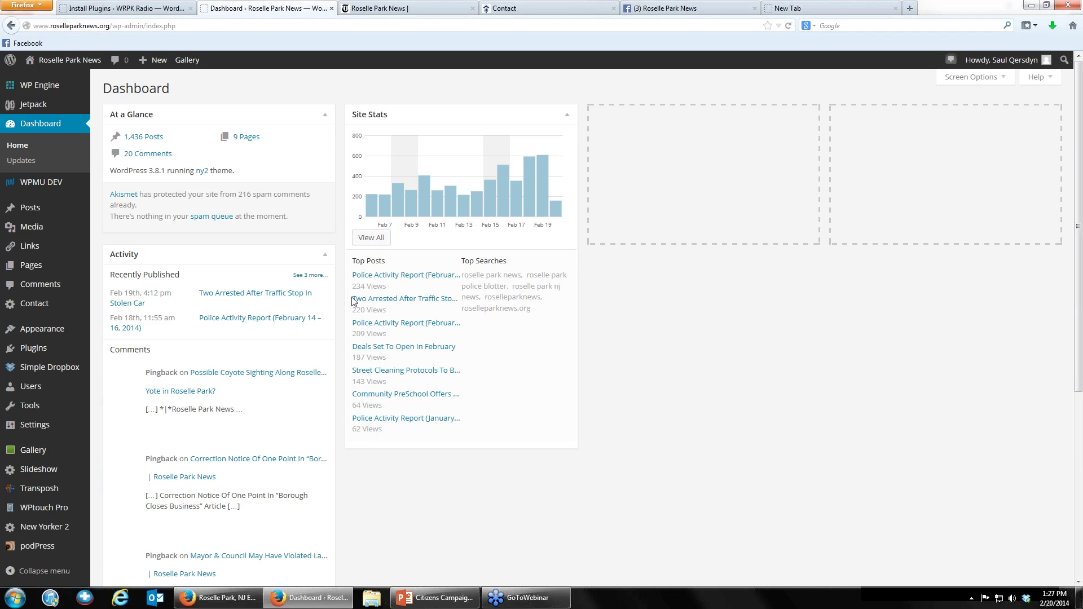
{"action": "scroll", "coordinate": [353, 302], "scroll_direction": "down", "scroll_amount": 5}
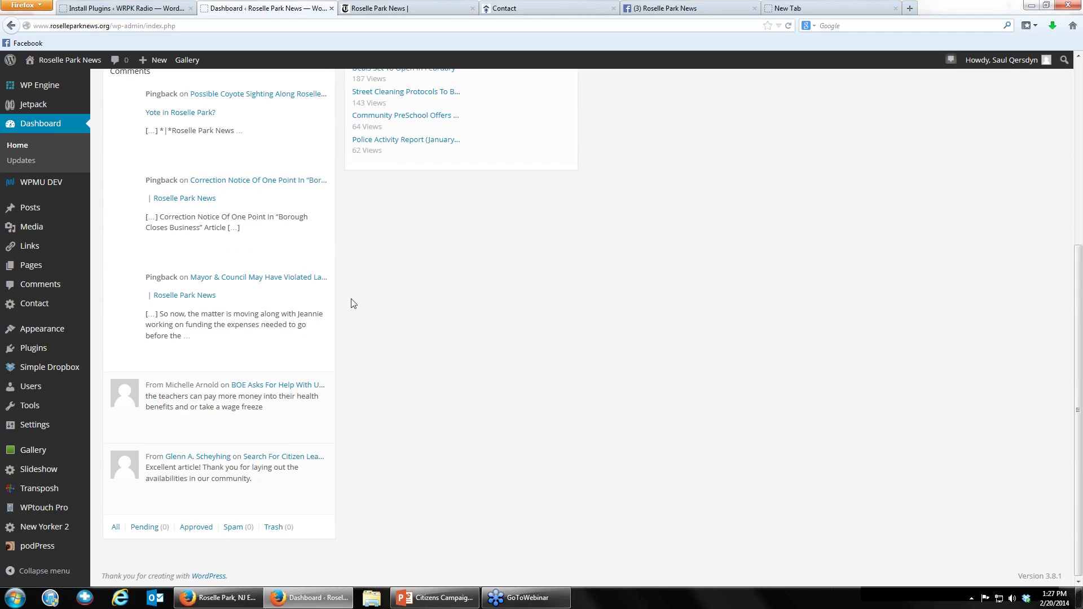
{"action": "scroll", "coordinate": [353, 302], "scroll_direction": "up", "scroll_amount": 5}
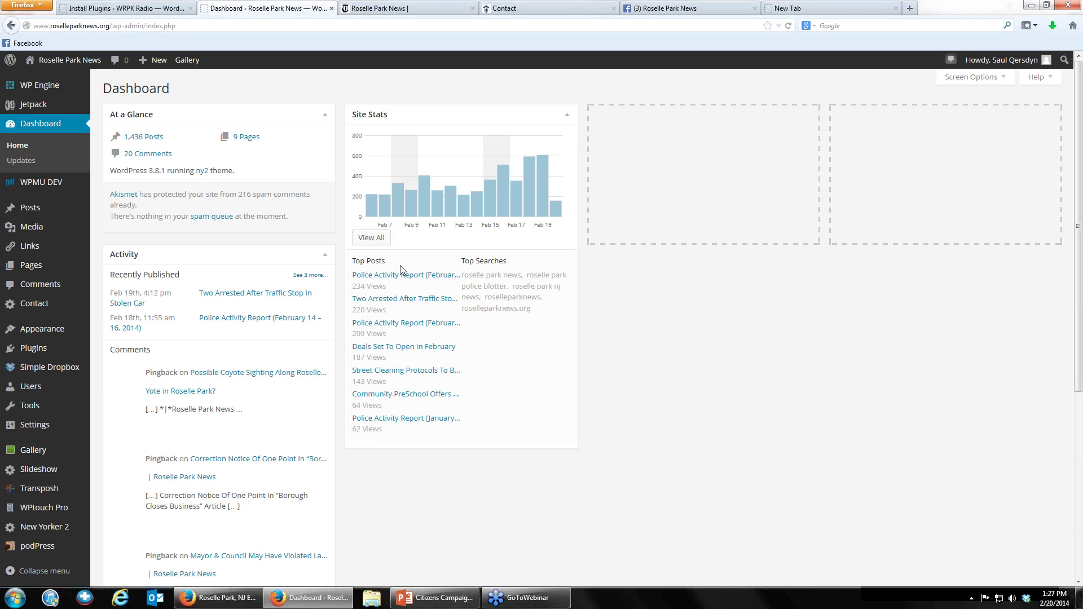
Search the public Roselle Park News site for "t-mobile" and open the article "MLUB Denies T-Mobile Application".
{"action": "left_click", "coordinate": [365, 6]}
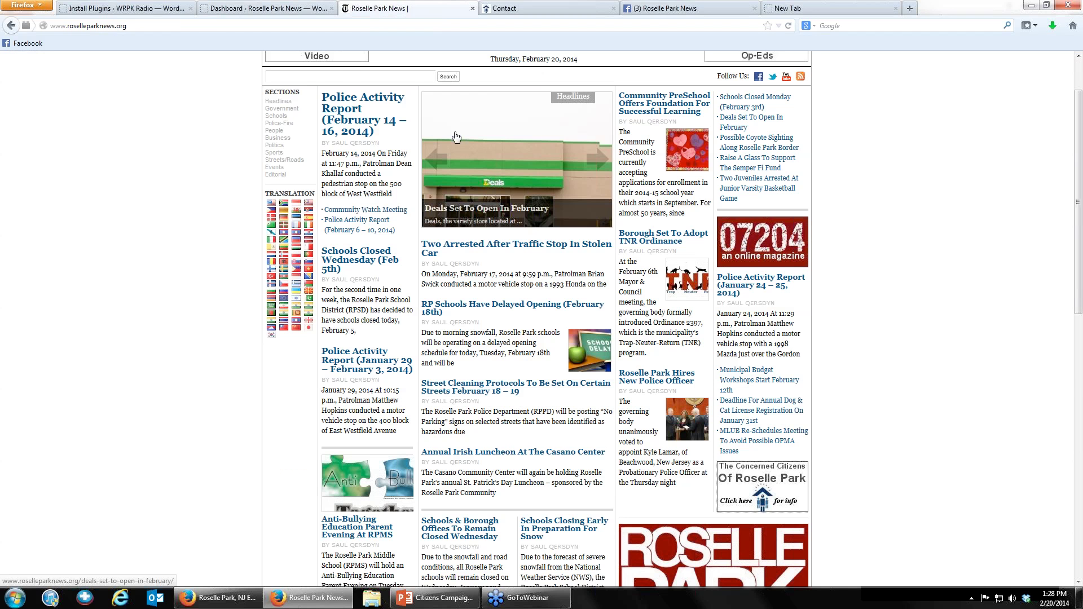
{"action": "left_click", "coordinate": [342, 76]}
{"action": "type", "text": "t-mobil"}
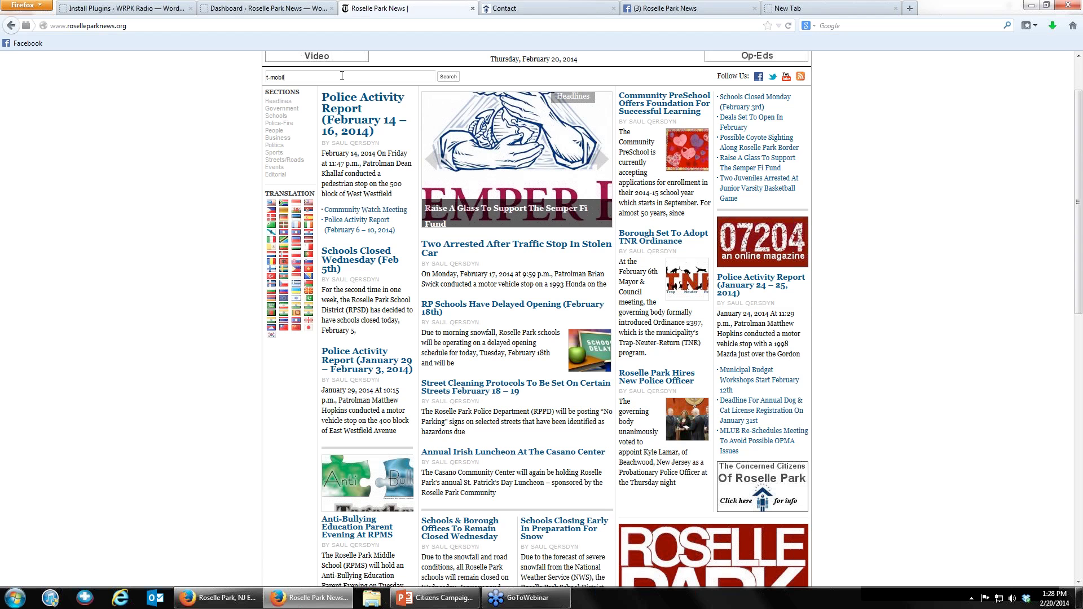
{"action": "type", "text": "e"}
{"action": "key", "text": "Return"}
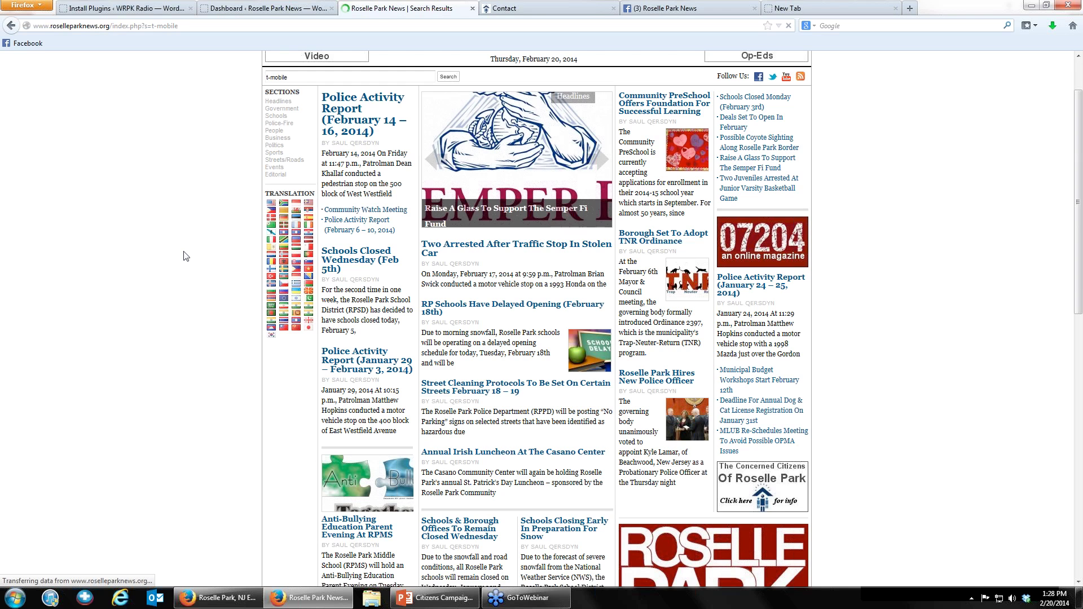
{"action": "scroll", "coordinate": [226, 263], "scroll_direction": "down", "scroll_amount": 5}
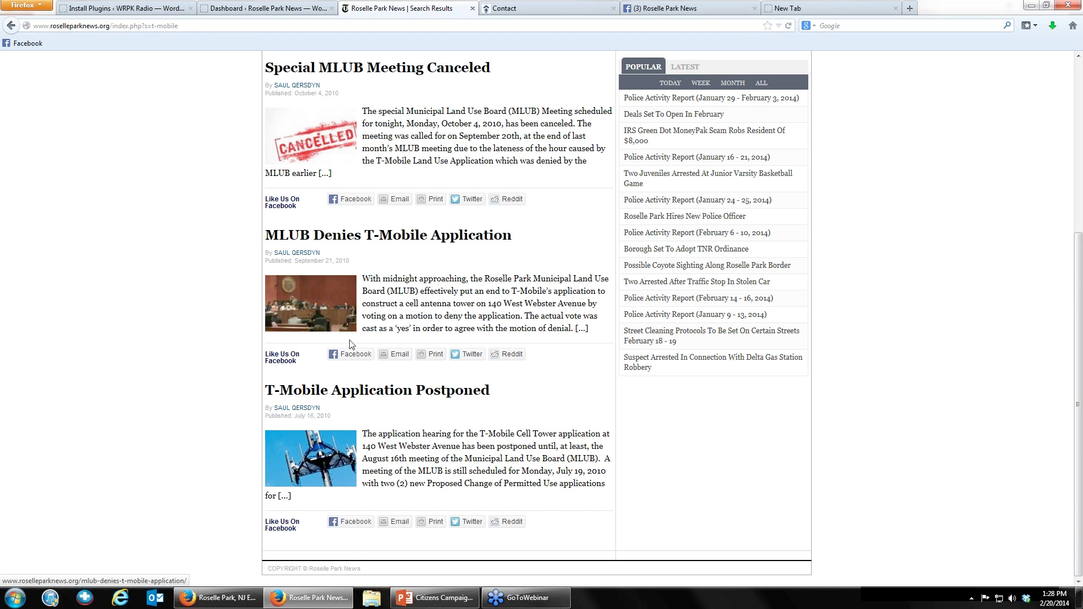
{"action": "left_click", "coordinate": [397, 238]}
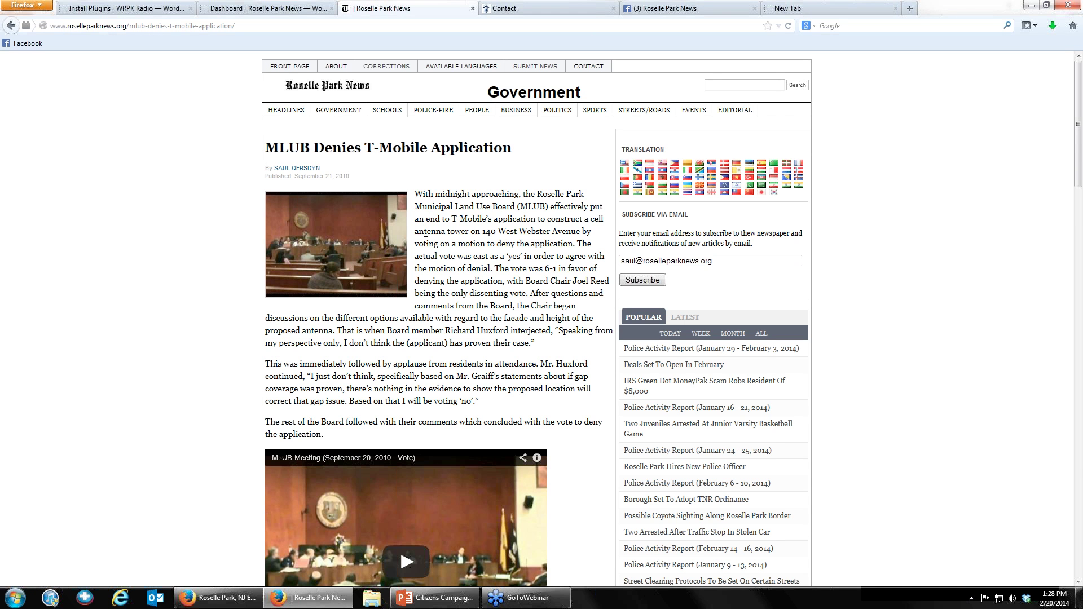
Play the article's embedded MLUB Meeting vote video and skip ahead to 0:33, 0:50 and 1:02.
{"action": "scroll", "coordinate": [412, 338], "scroll_direction": "down", "scroll_amount": 3}
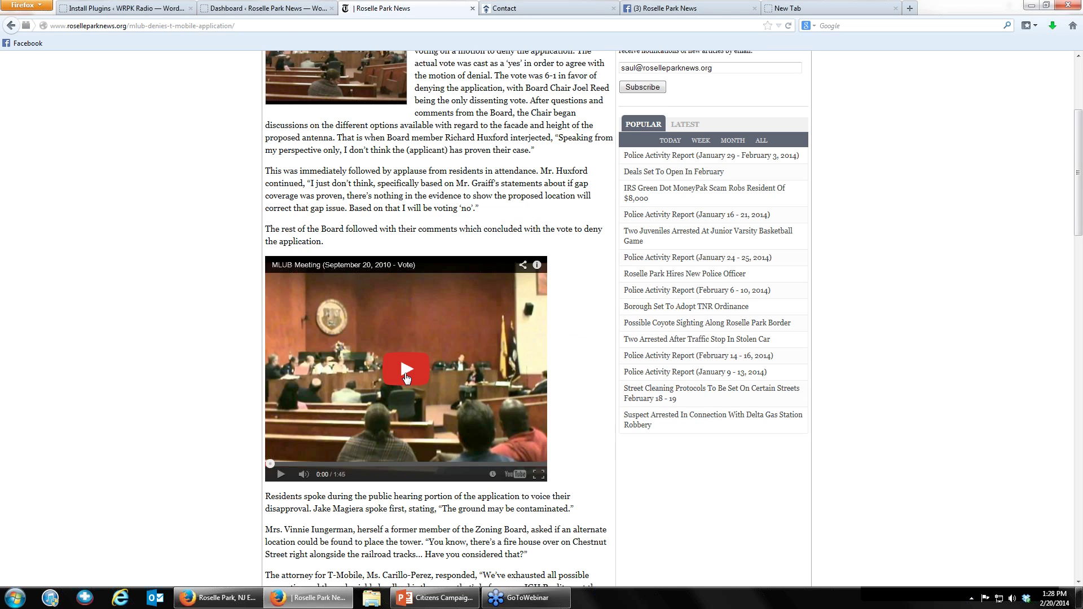
{"action": "left_click", "coordinate": [406, 372]}
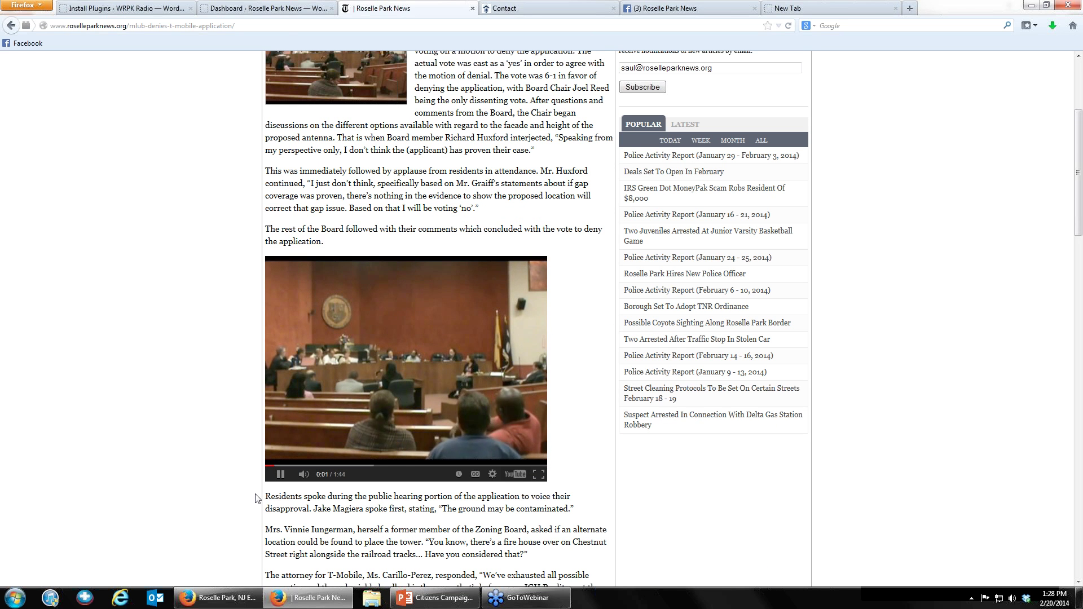
{"action": "left_click", "coordinate": [356, 464]}
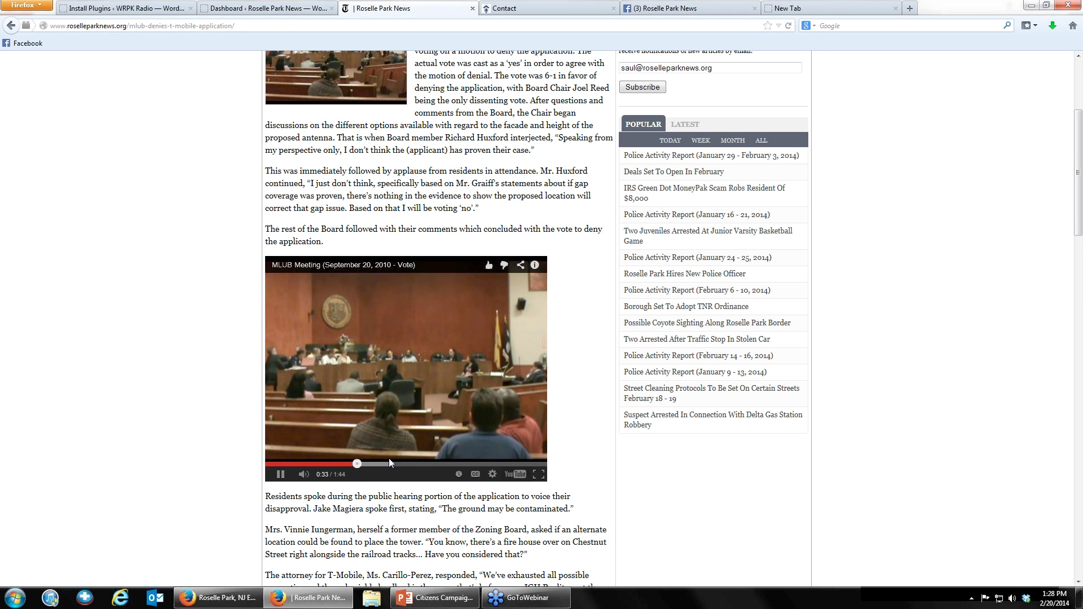
{"action": "left_click", "coordinate": [400, 464]}
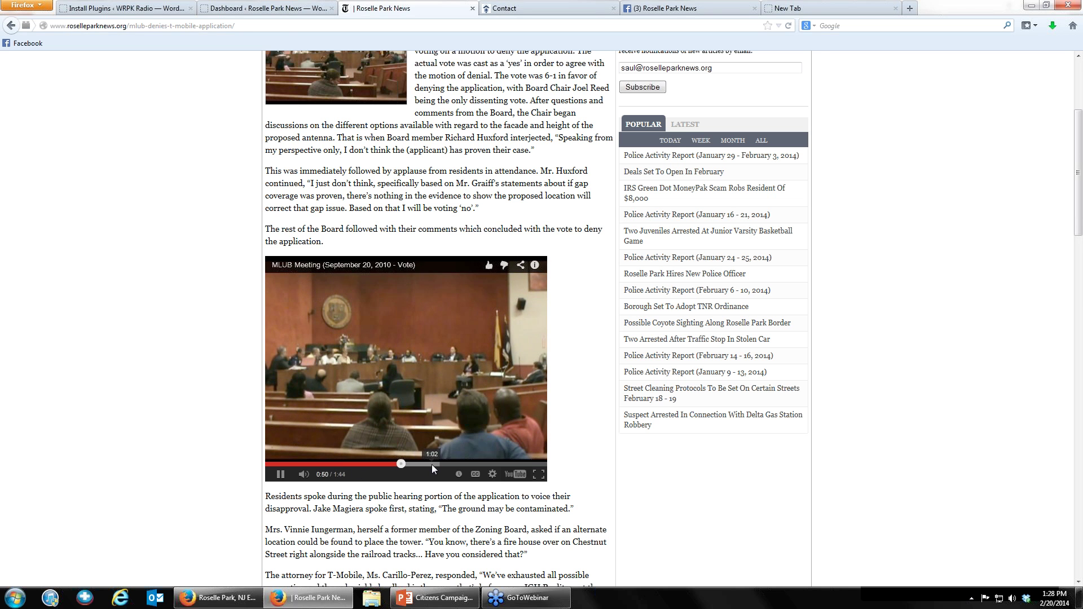
{"action": "left_click", "coordinate": [432, 464]}
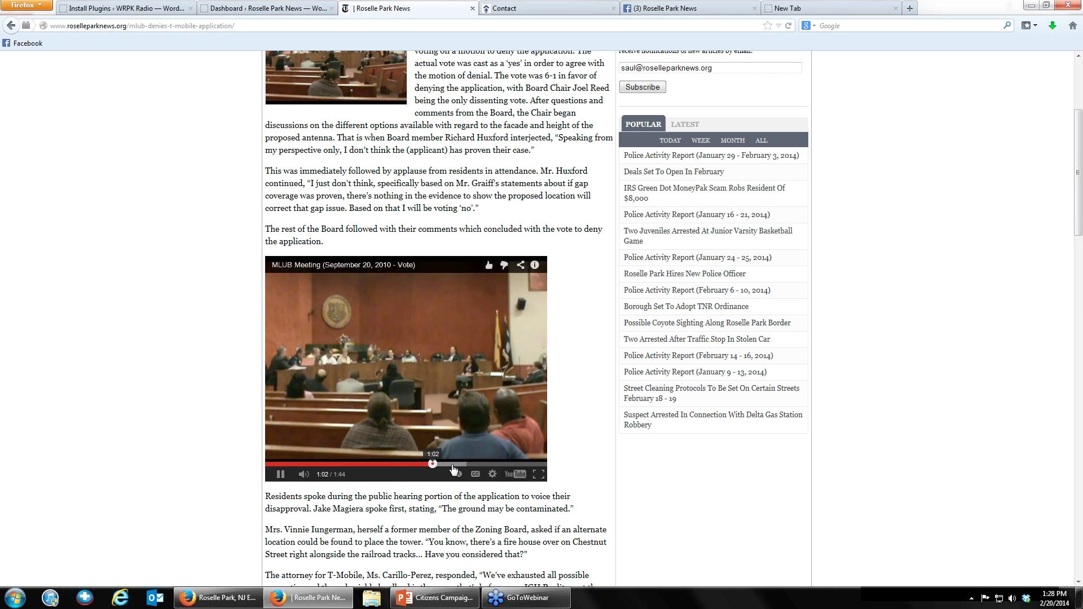